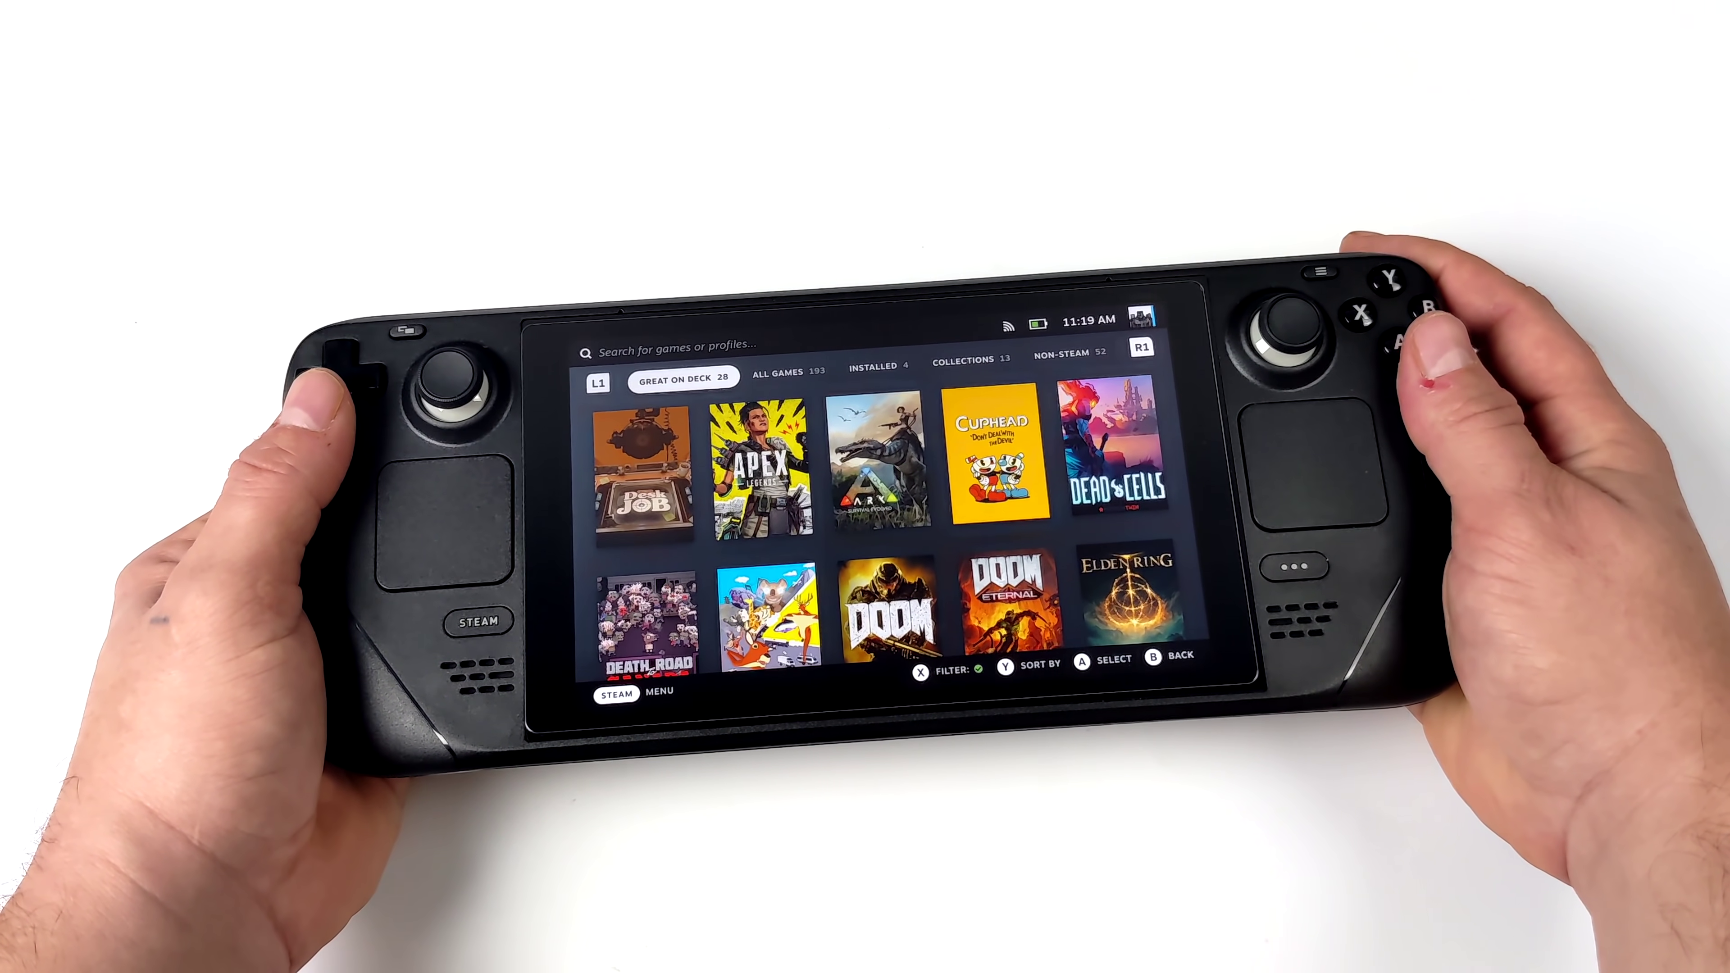
Step: Go to the library's Collections, open Gameboy Advance and start Sonic Advance with Play
{"action": "key", "text": "Tab"}
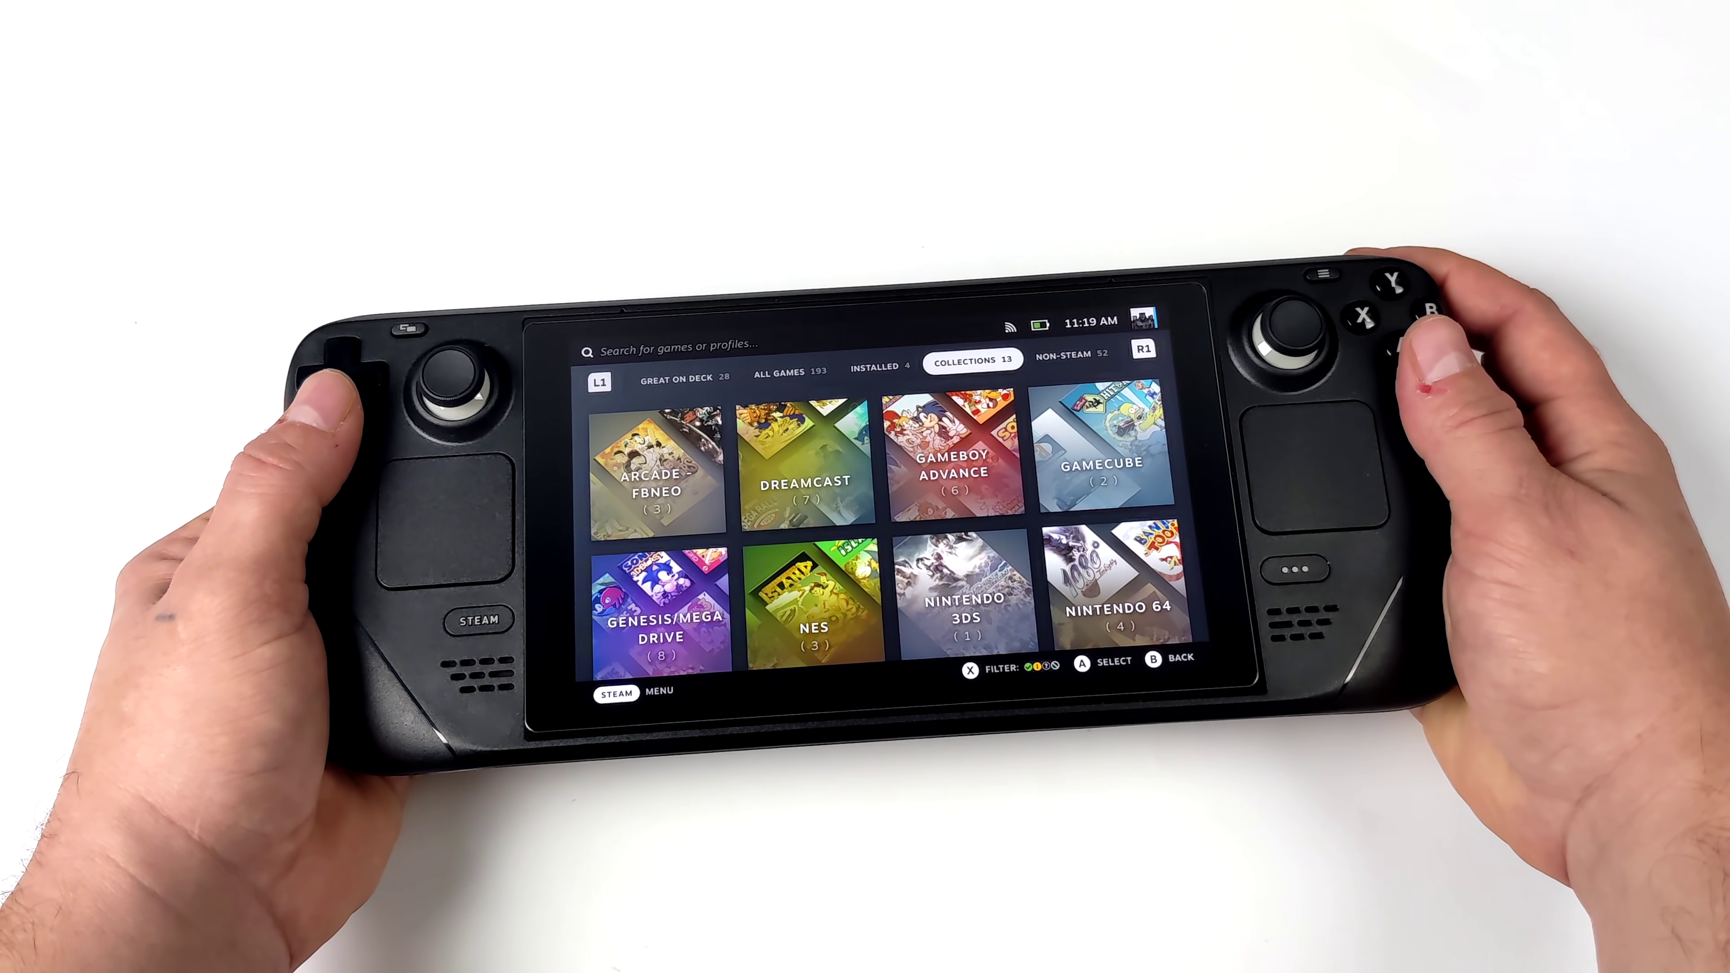
{"action": "key", "text": "Tab"}
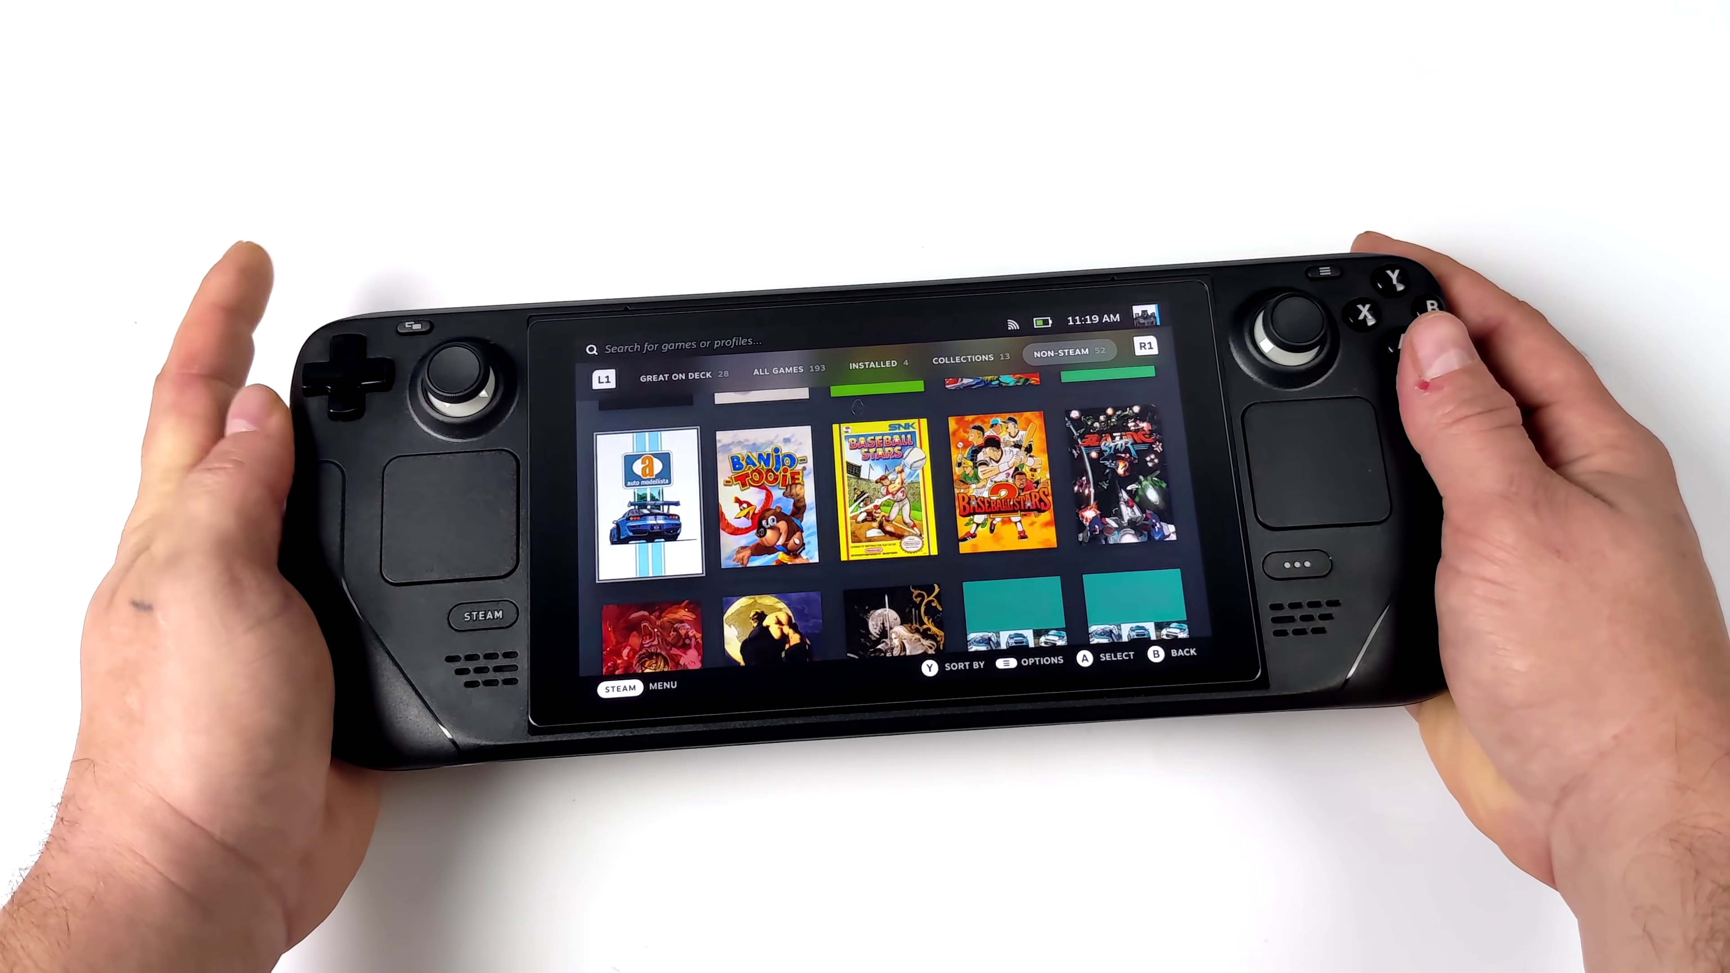
{"action": "key", "text": "Page_Up"}
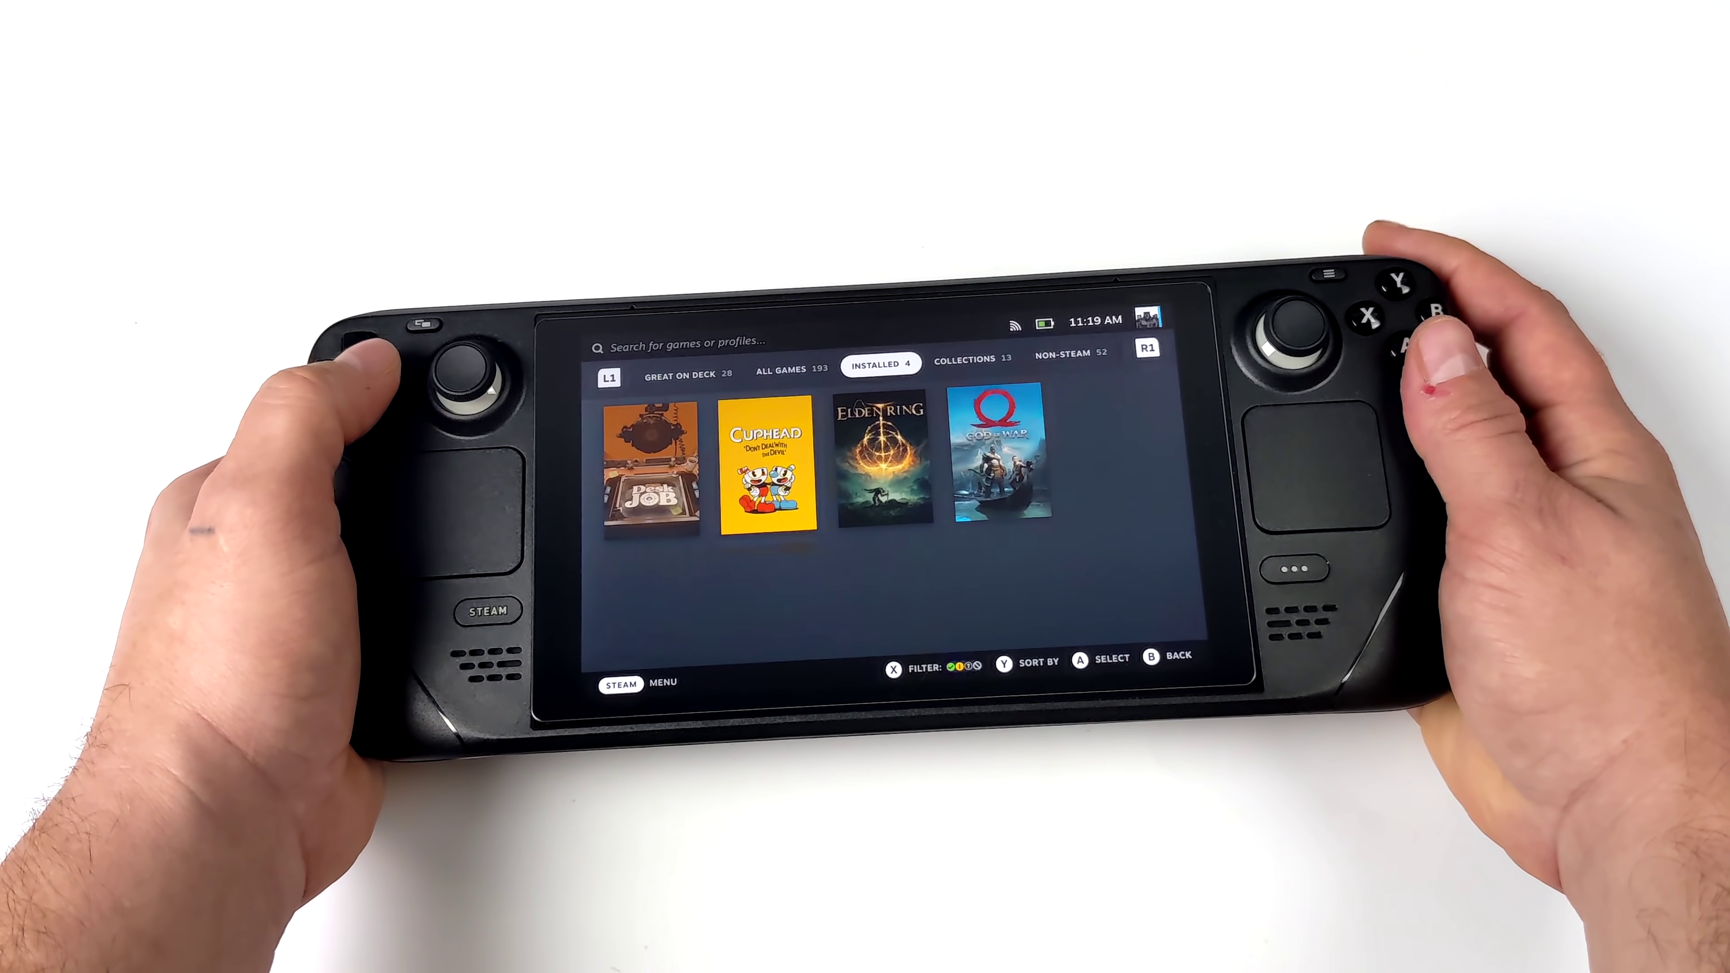
{"action": "key", "text": "Page_Down"}
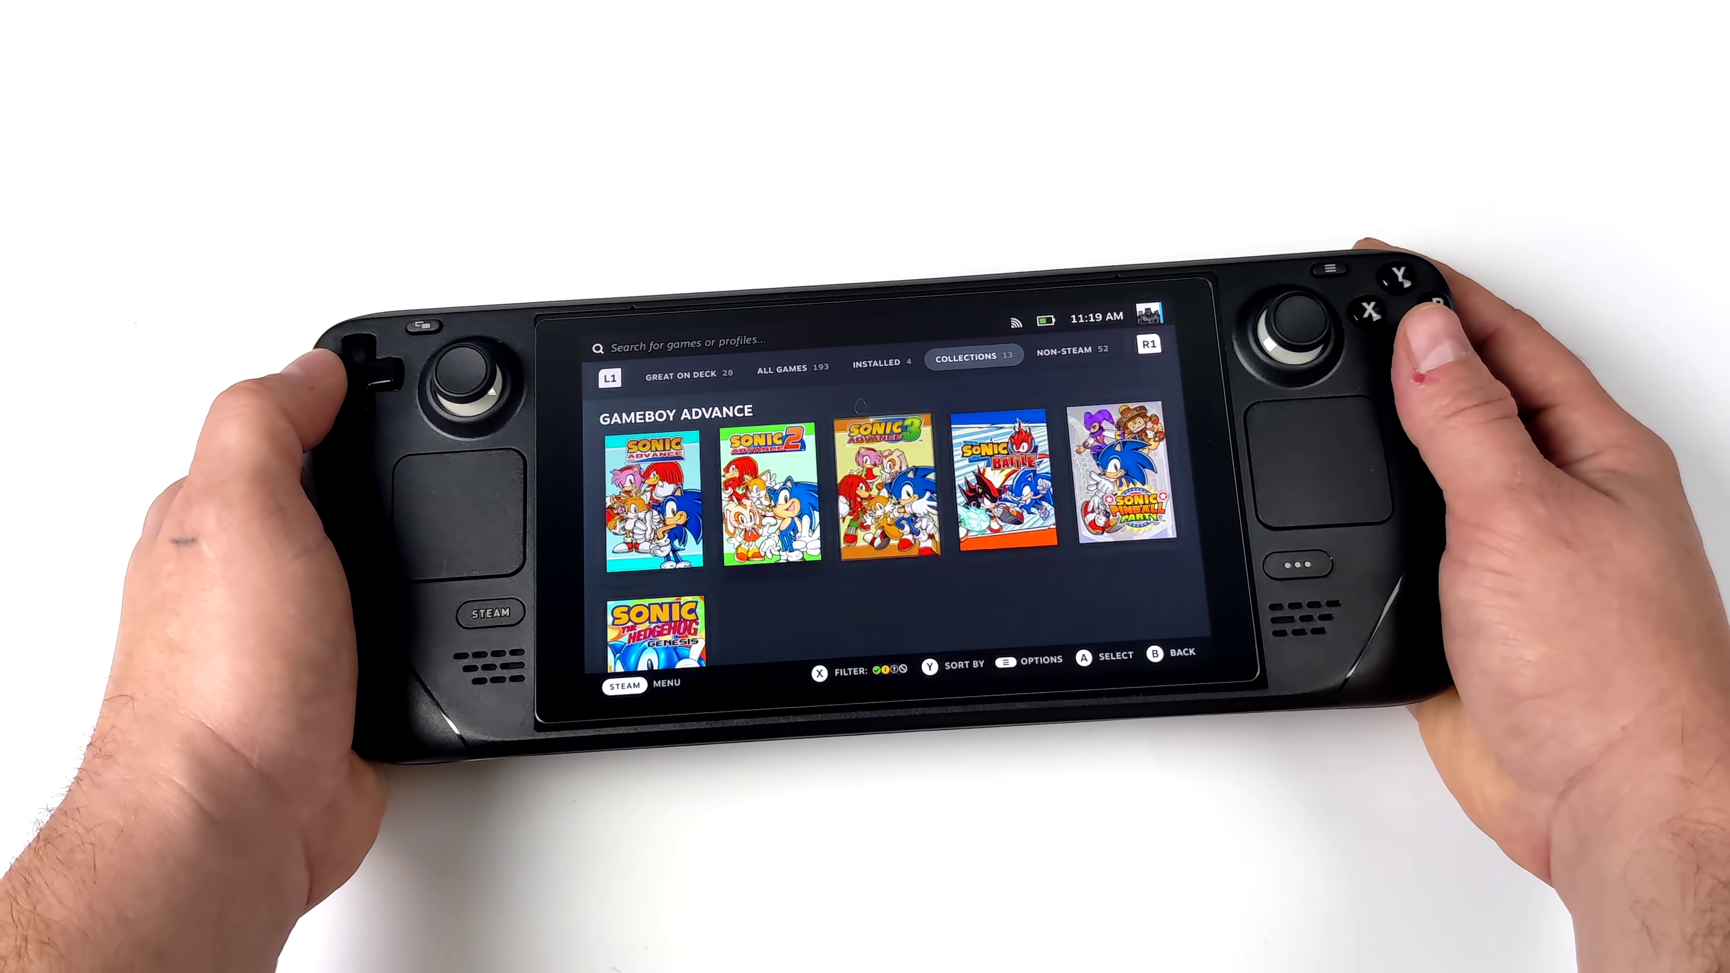
{"action": "key", "text": "Return"}
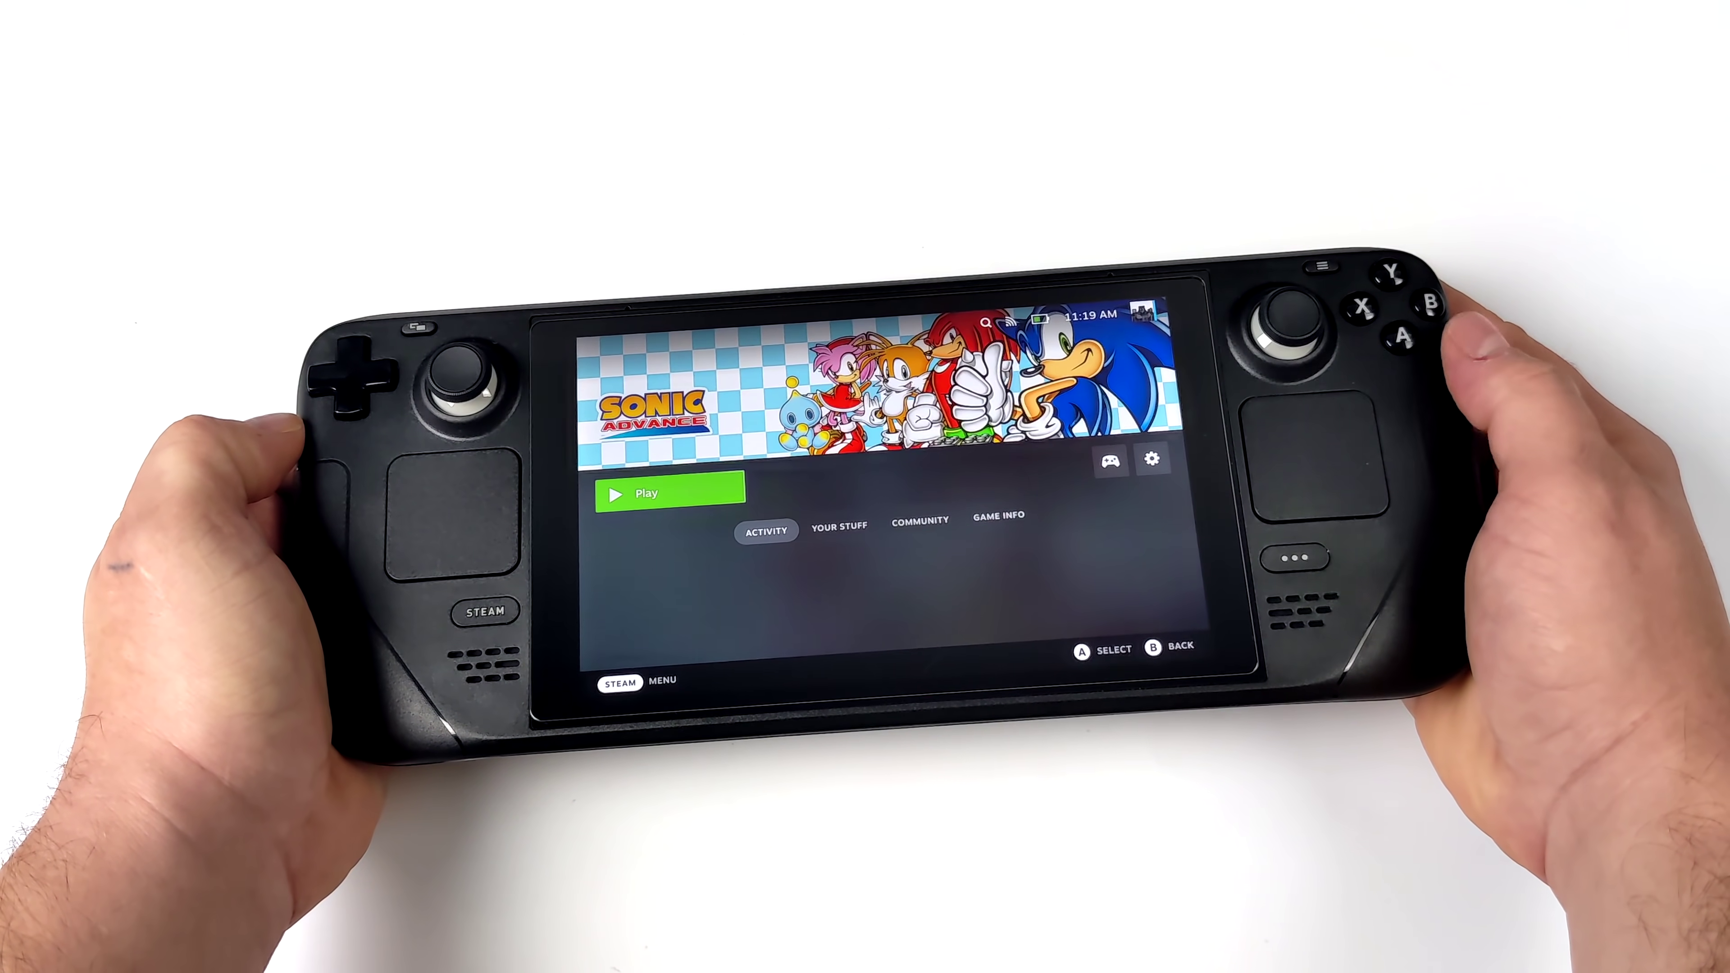
{"action": "key", "text": "Return"}
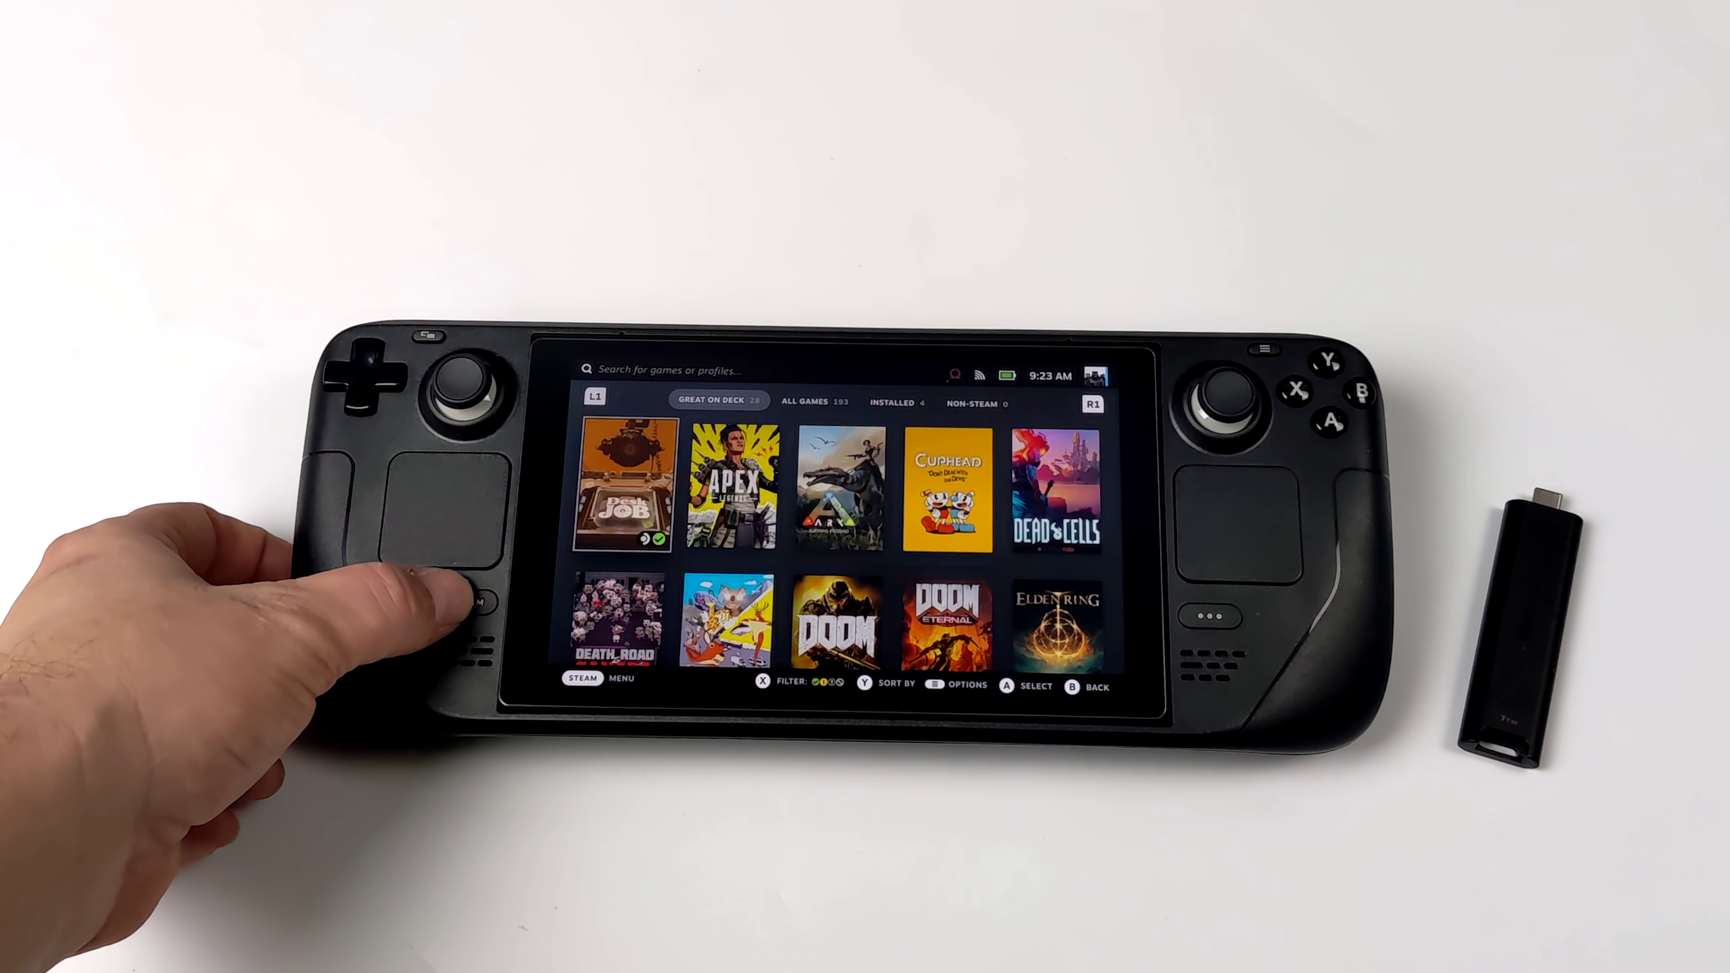
Step: Choose Switch to Desktop from the Steam menu's Power options
{"action": "left_click", "coordinate": [467, 603]}
{"action": "key", "text": "Down"}
{"action": "key", "text": "Down"}
{"action": "key", "text": "Down"}
{"action": "key", "text": "Down"}
{"action": "key", "text": "Down"}
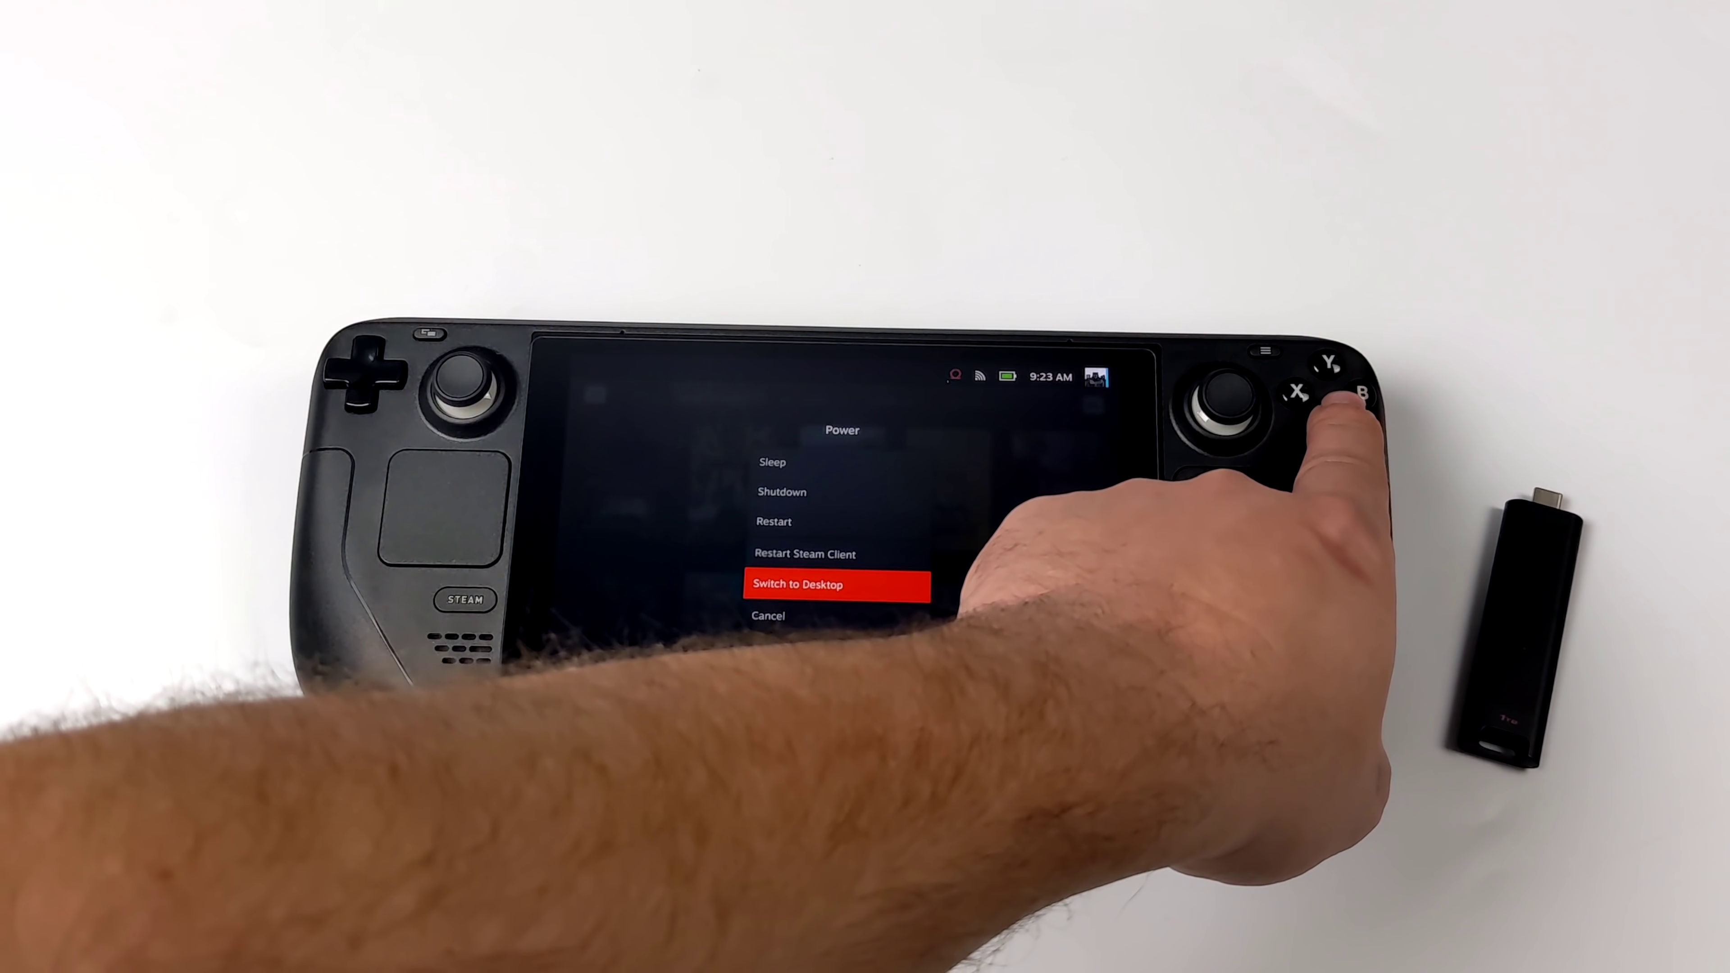
{"action": "key", "text": "Return"}
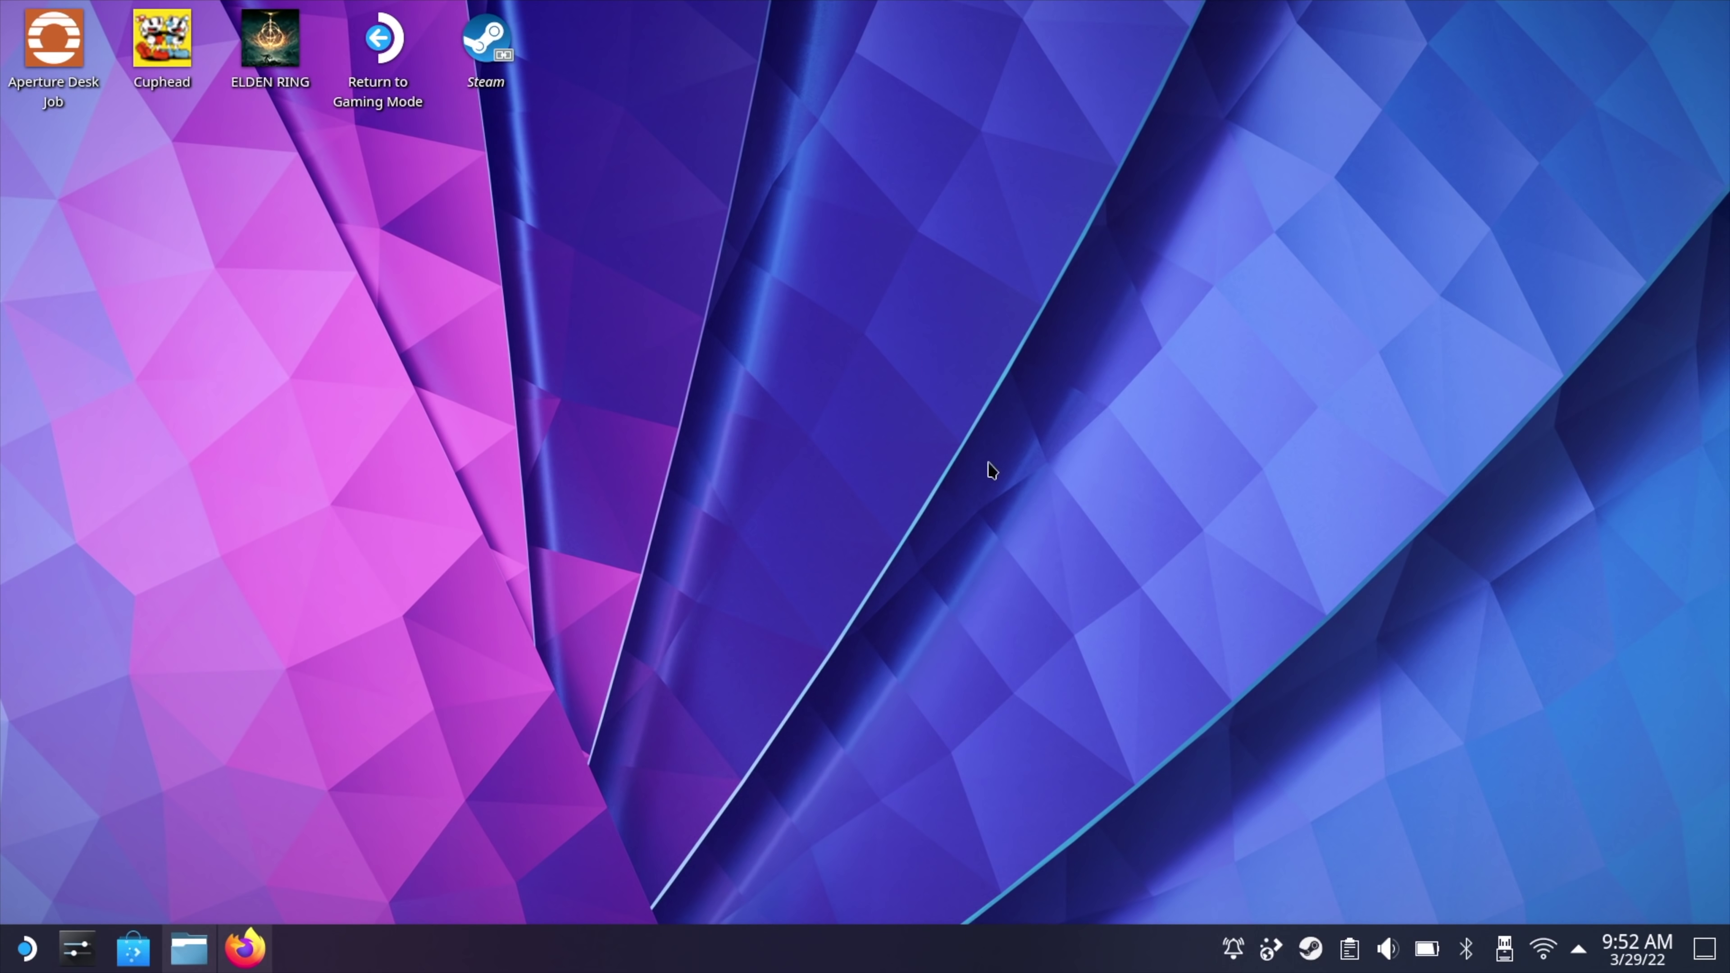
{"action": "left_click", "coordinate": [244, 948]}
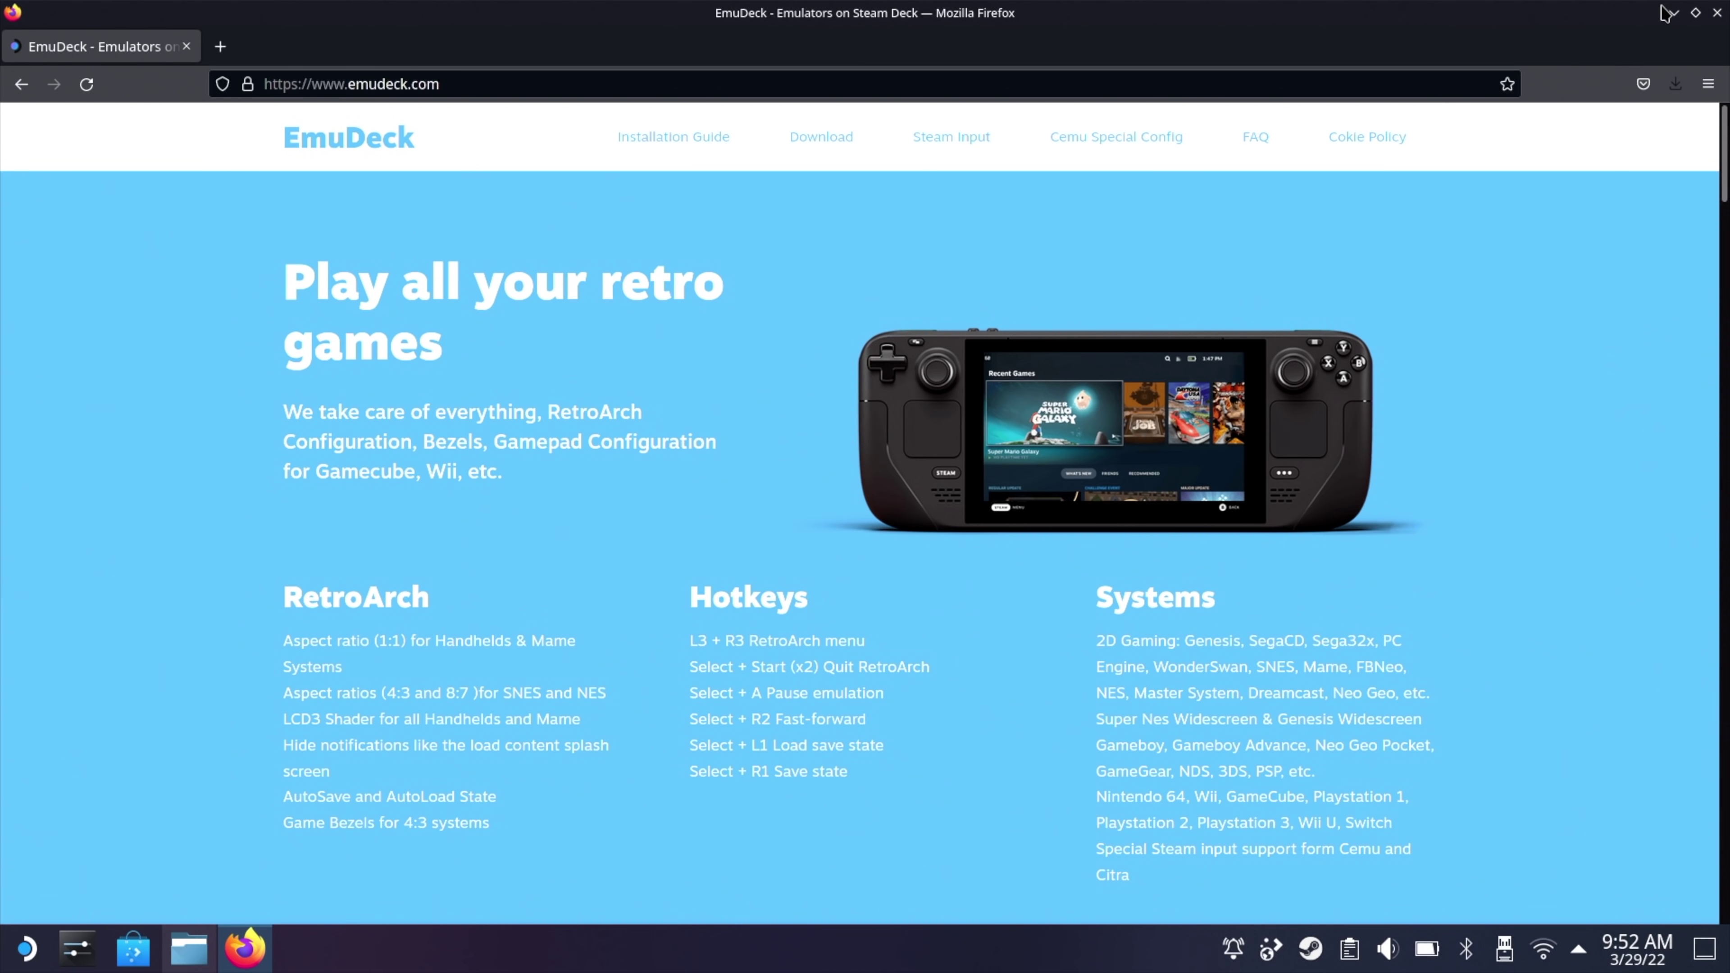
{"action": "left_click", "coordinate": [1673, 13]}
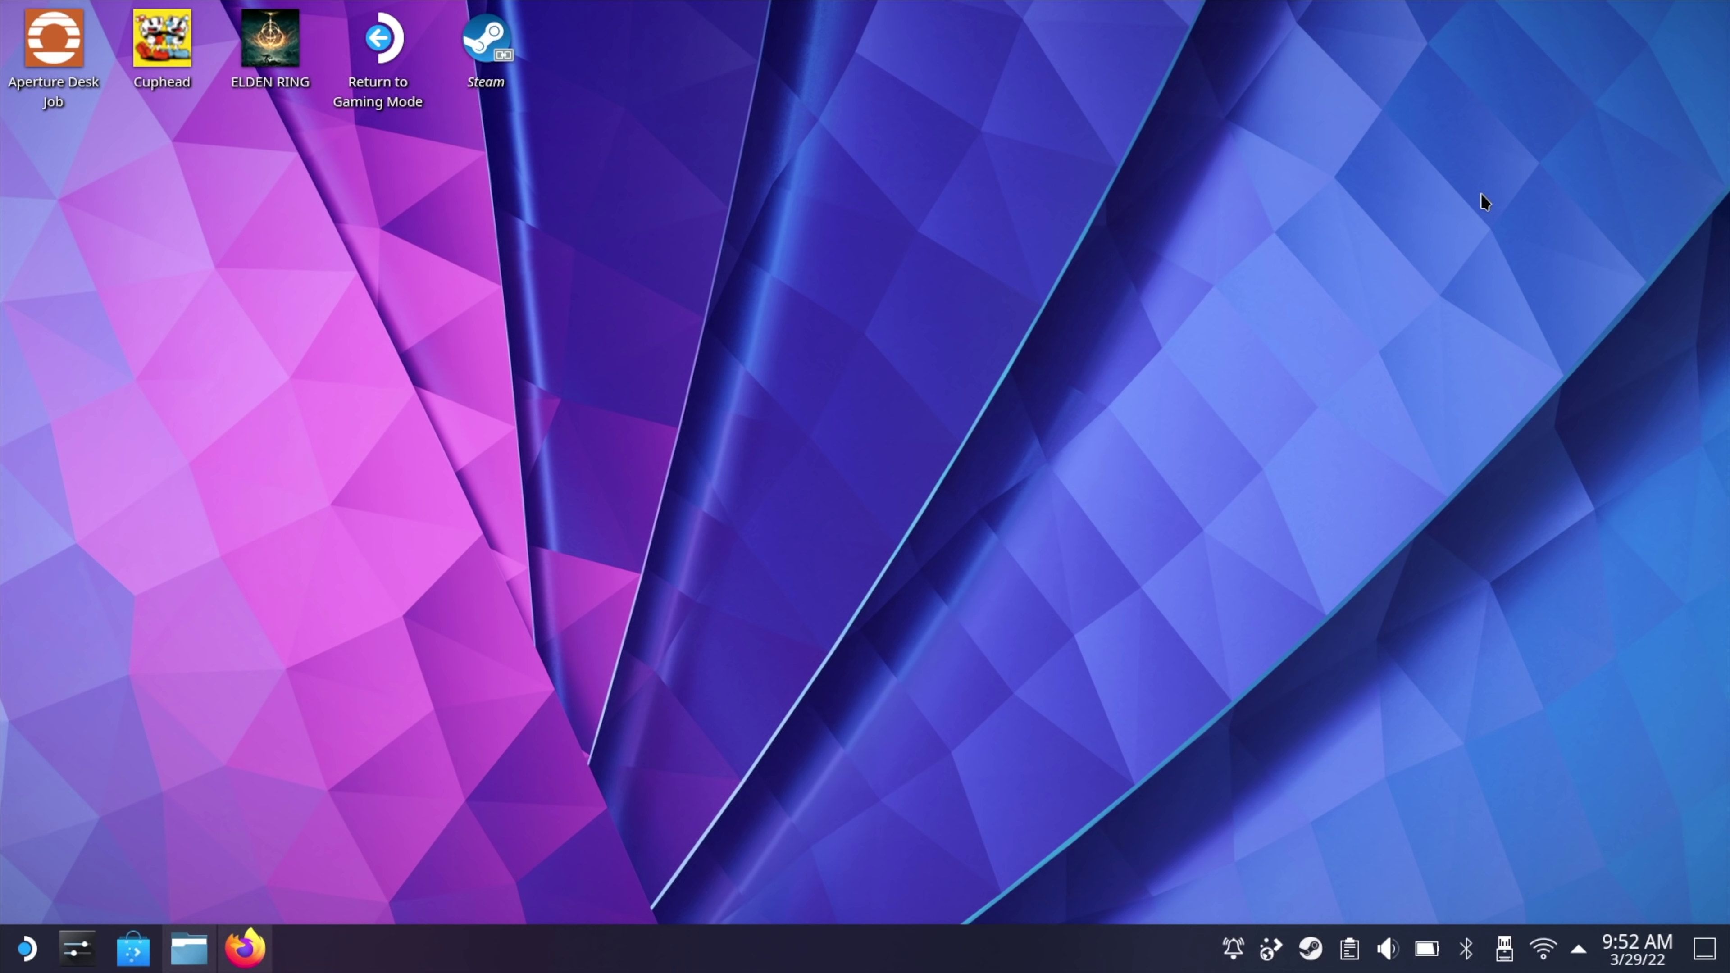
Step: Browse Discover's Applications > Games > Emulators category
{"action": "left_click", "coordinate": [130, 950]}
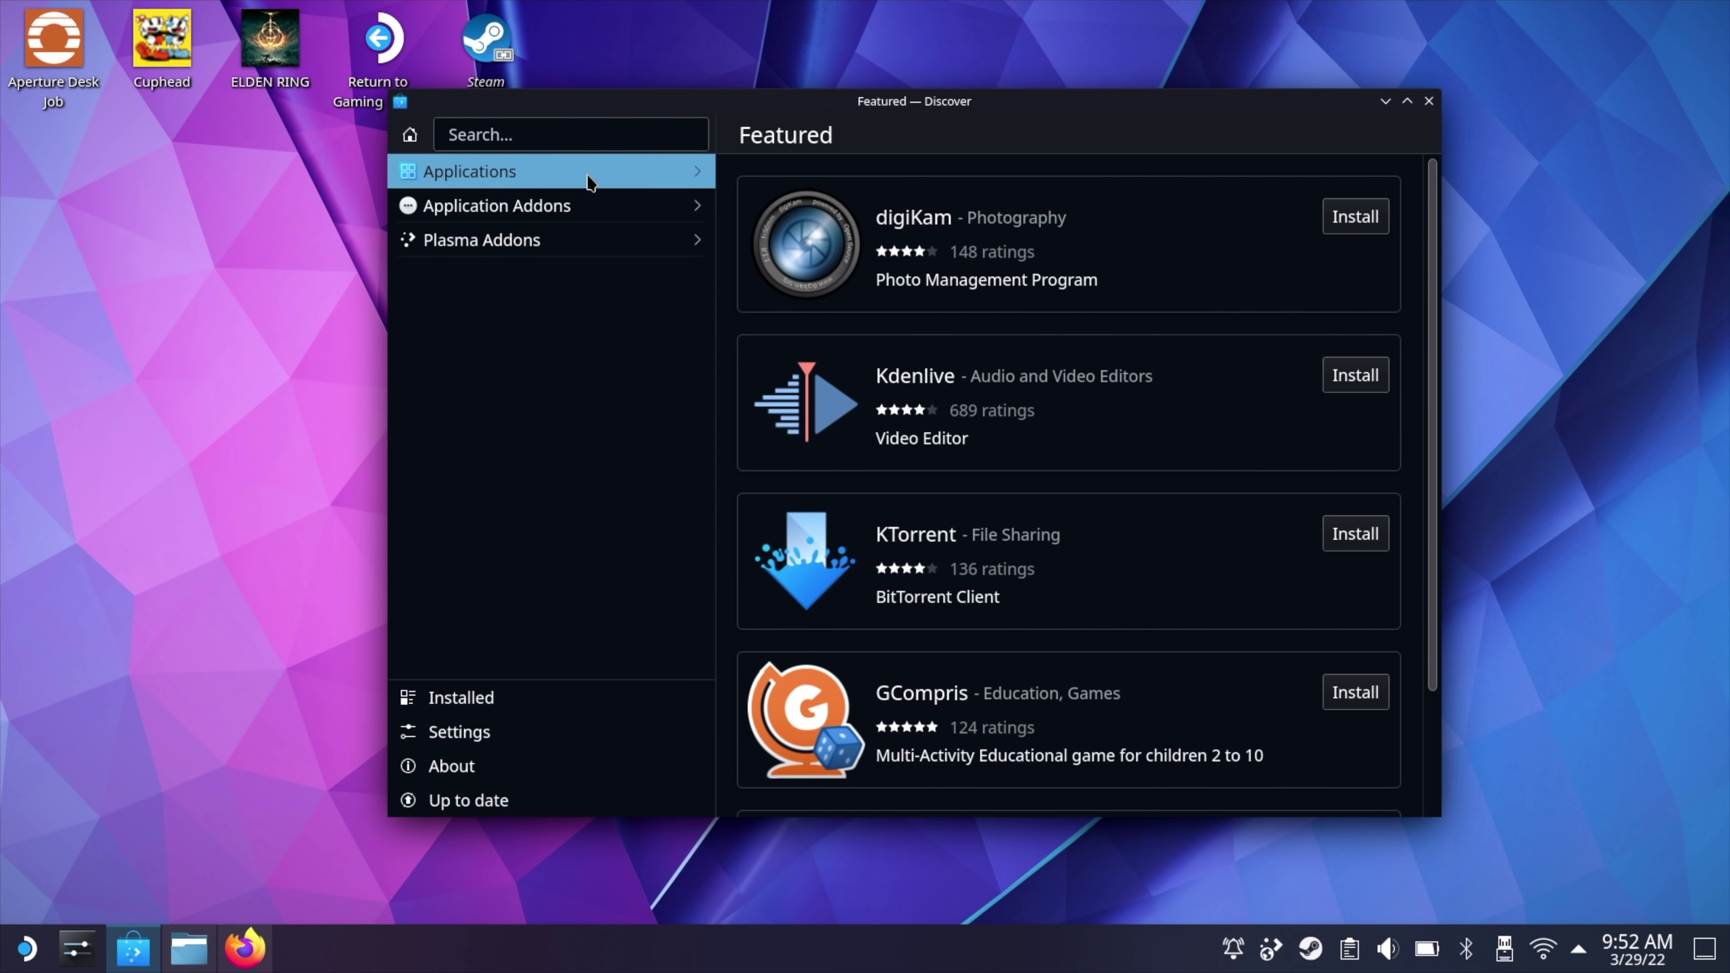
{"action": "left_click", "coordinate": [588, 179]}
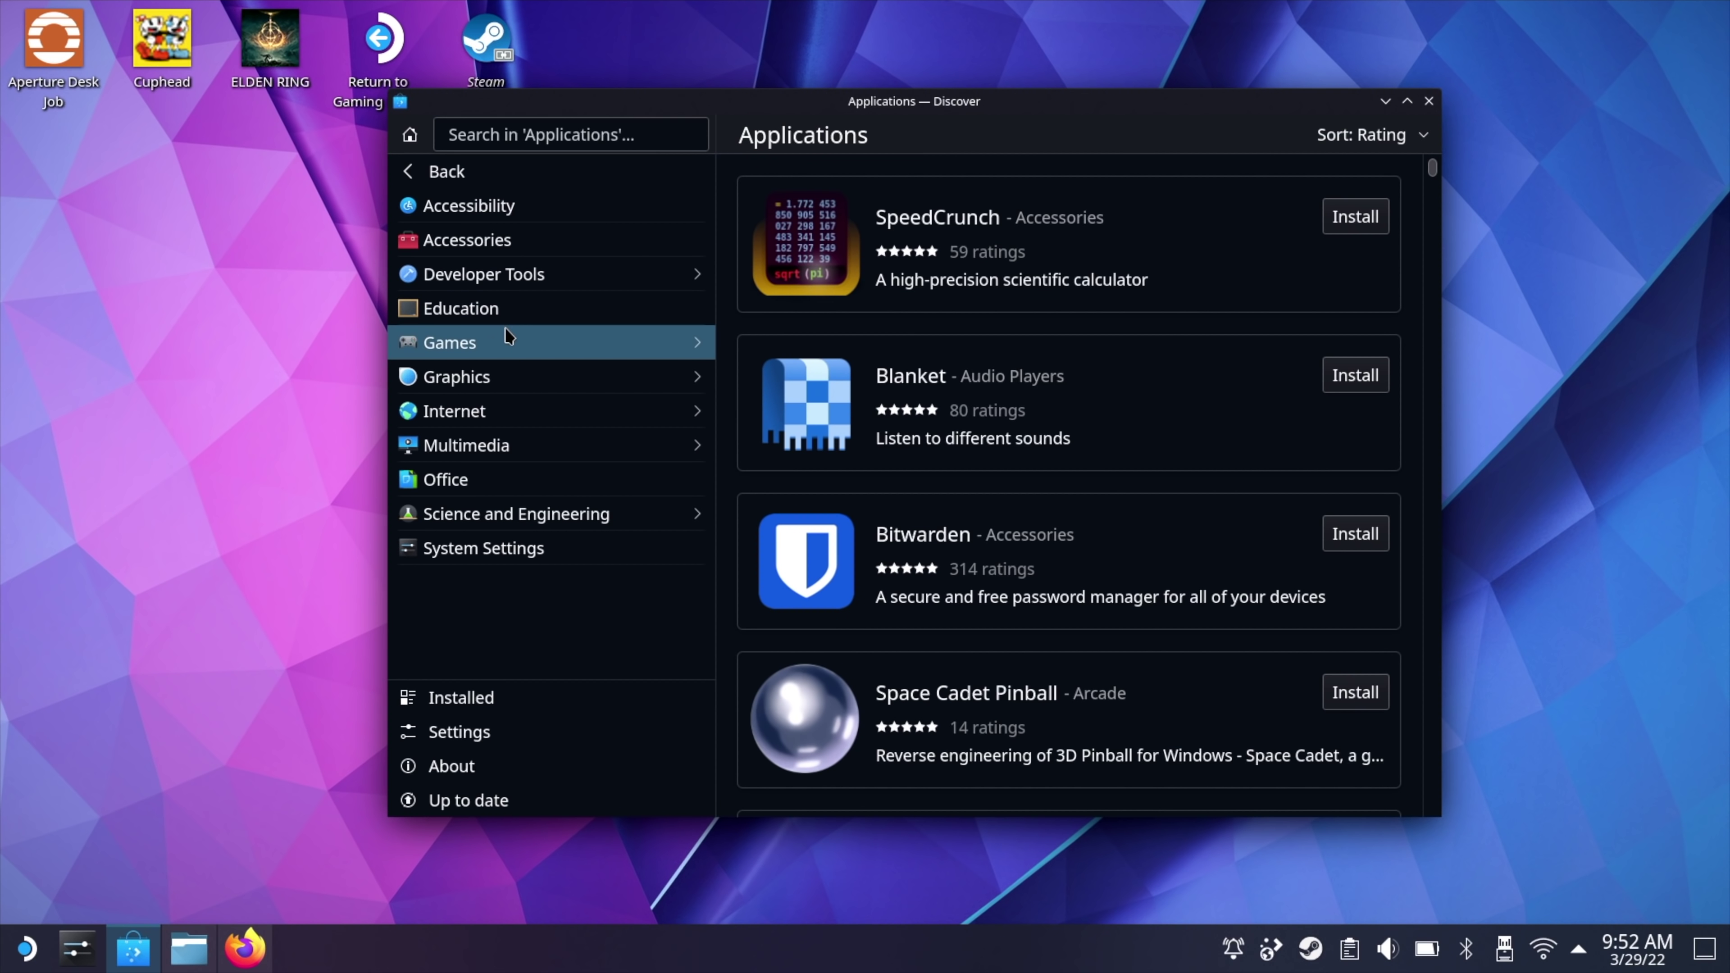
{"action": "left_click", "coordinate": [505, 329]}
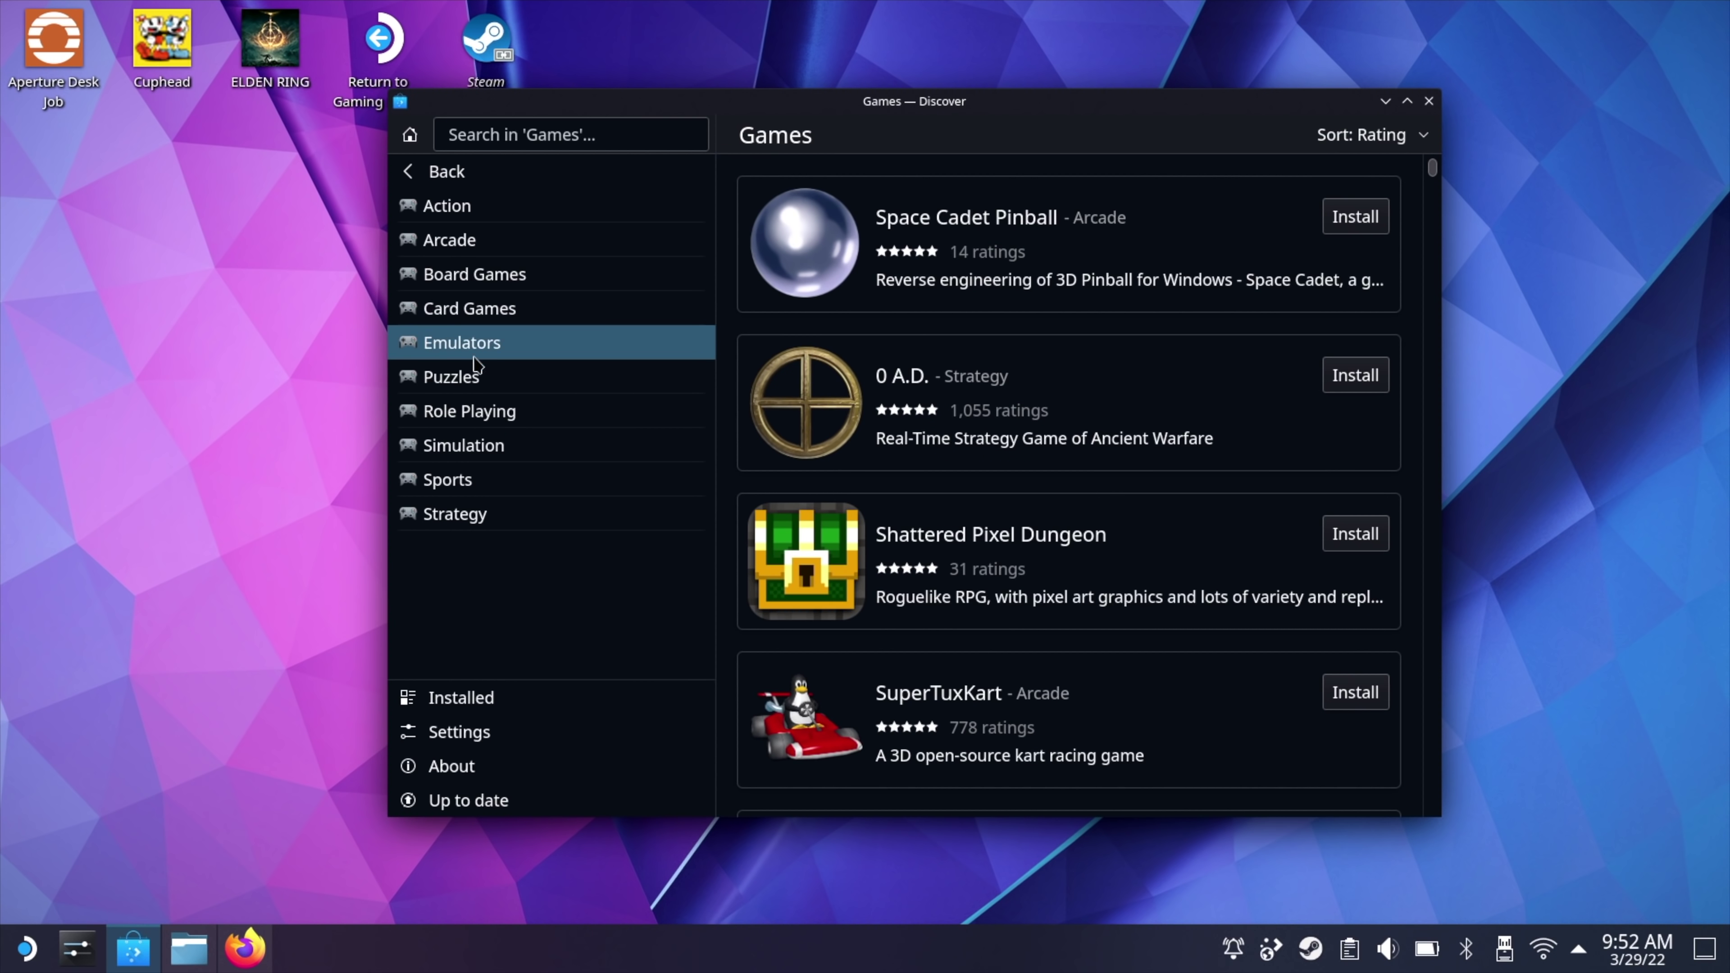
{"action": "left_click", "coordinate": [518, 345]}
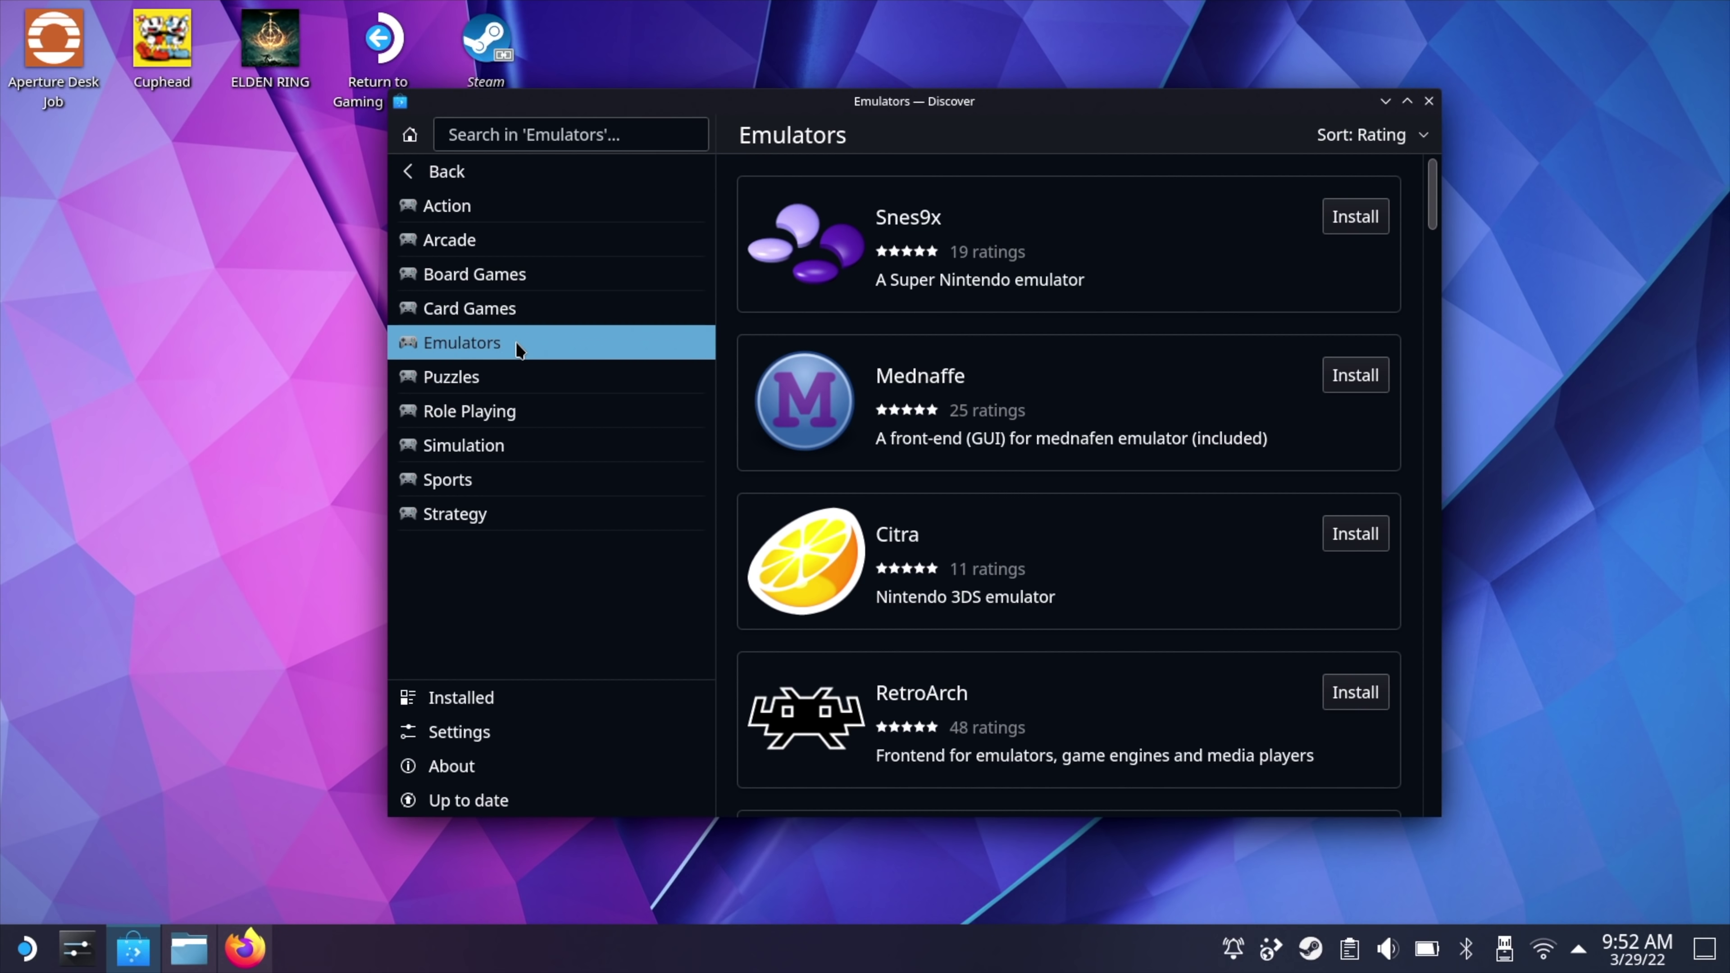
{"action": "scroll", "coordinate": [1107, 499], "scroll_direction": "down", "scroll_amount": 15}
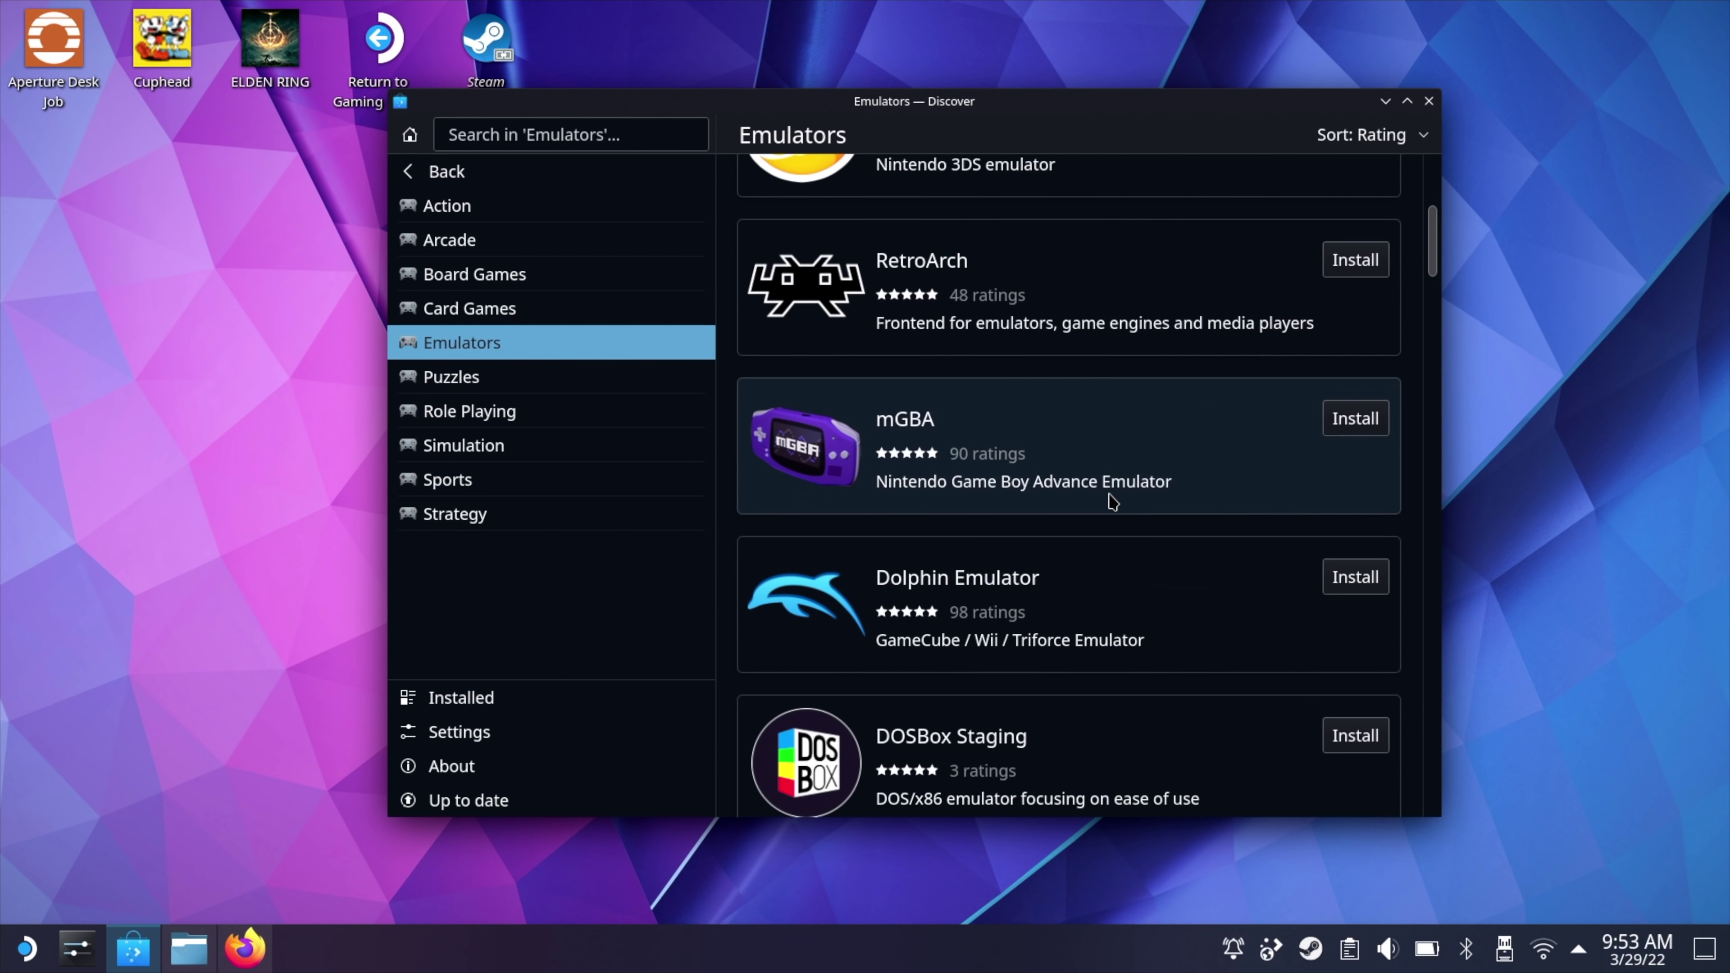
{"action": "scroll", "coordinate": [1124, 513], "scroll_direction": "up", "scroll_amount": 15}
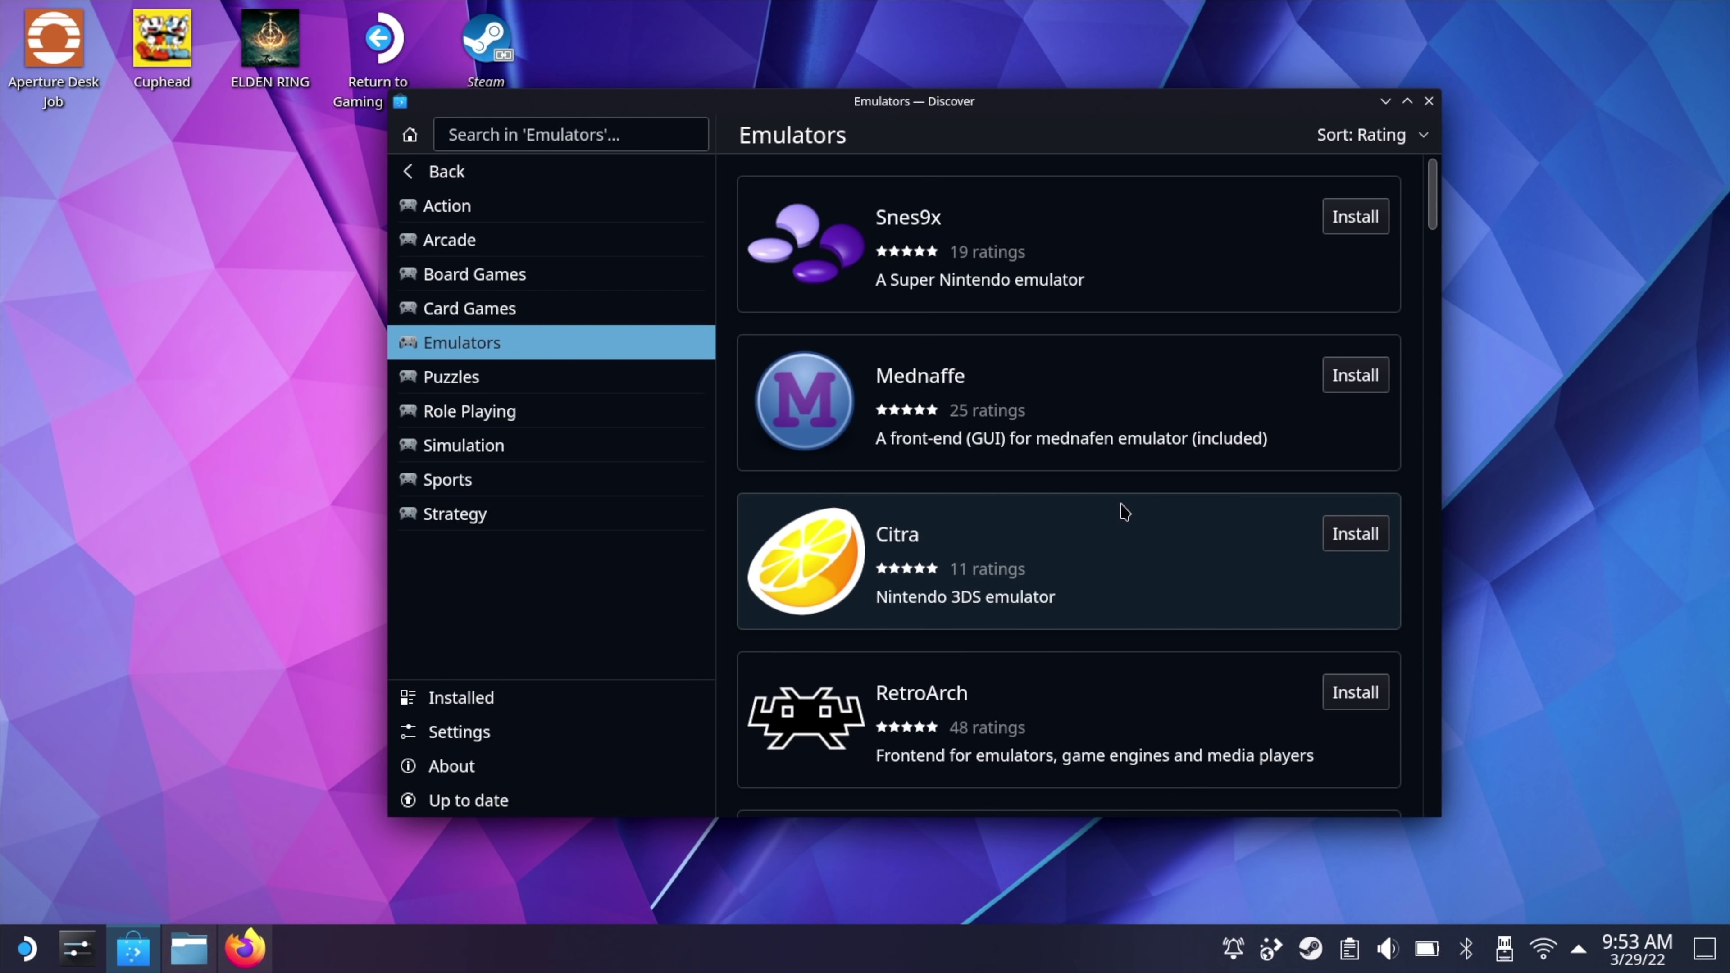
{"action": "scroll", "coordinate": [1124, 512], "scroll_direction": "down", "scroll_amount": 3}
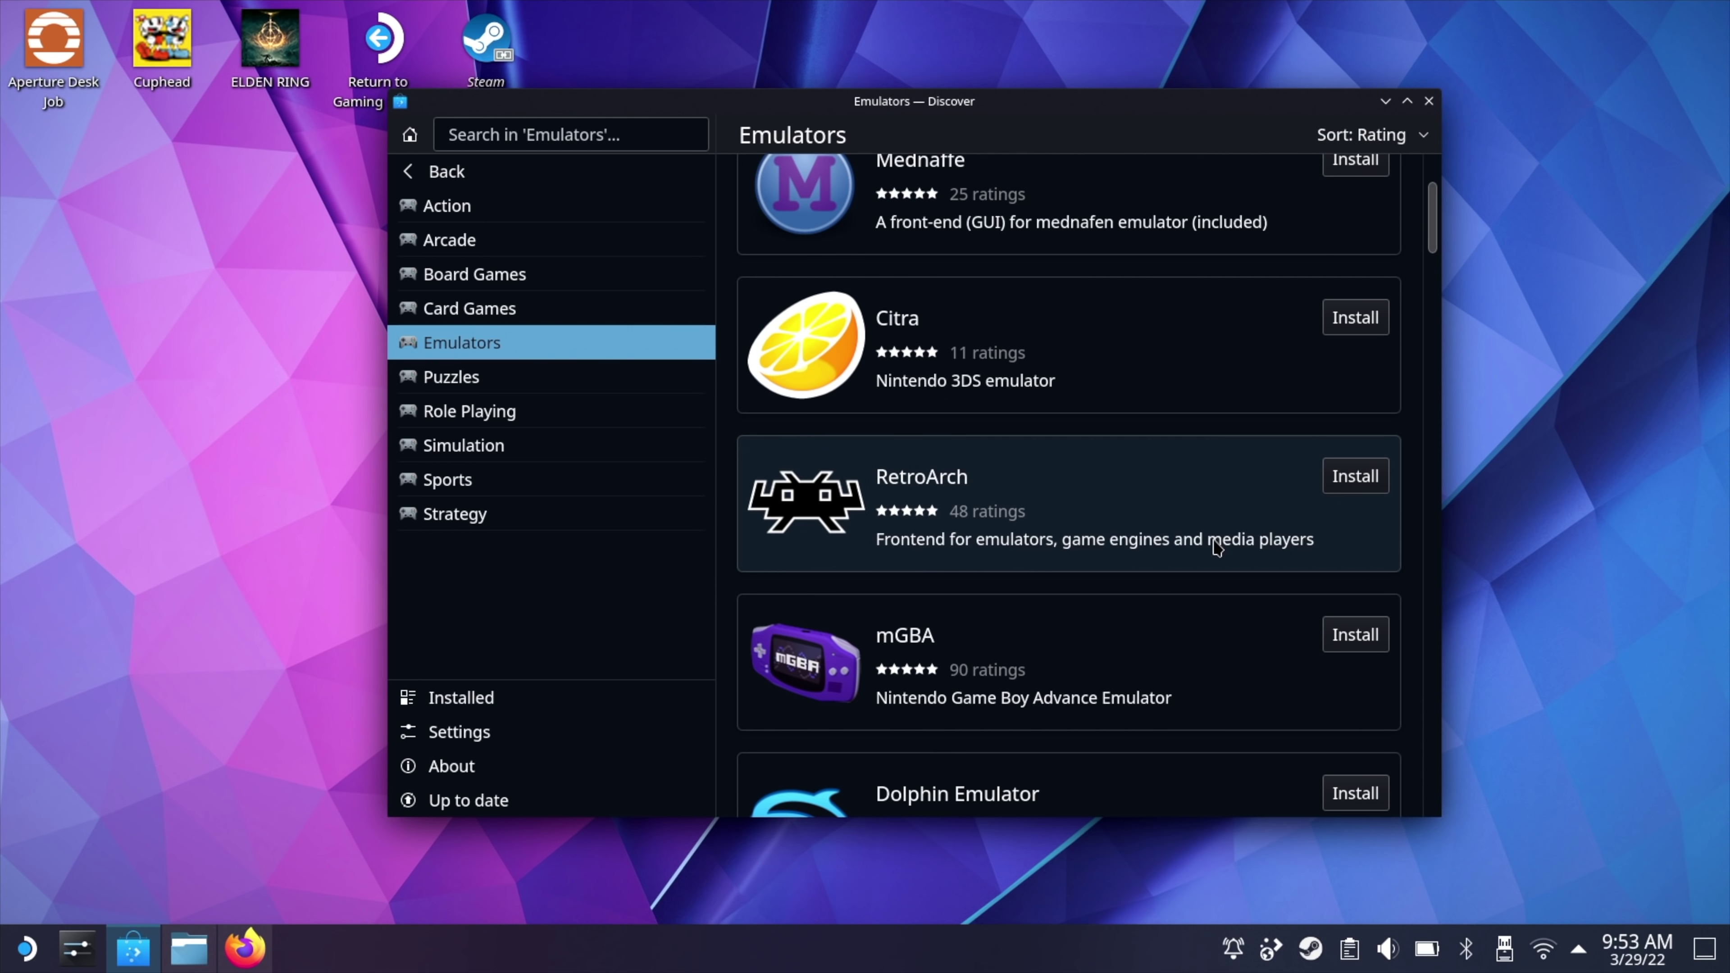
Step: Install RetroArch, Dolphin Emulator and RPCS3 from the emulator list
{"action": "left_click", "coordinate": [1356, 476]}
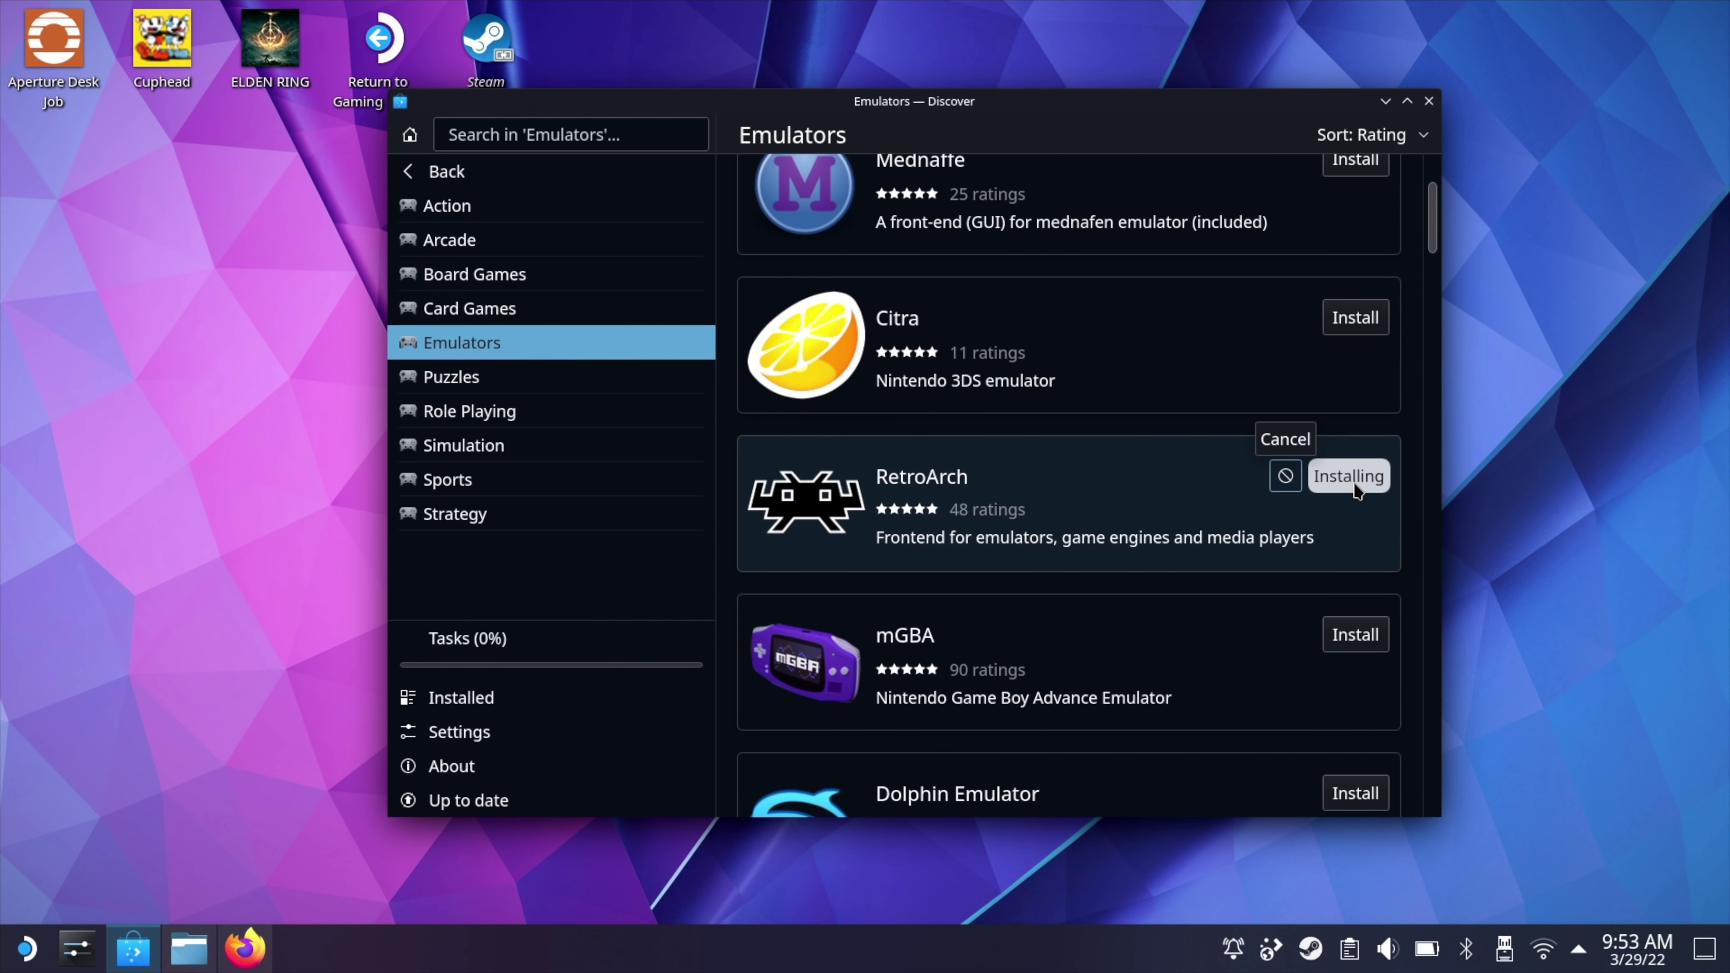
{"action": "scroll", "coordinate": [1085, 601], "scroll_direction": "down", "scroll_amount": 5}
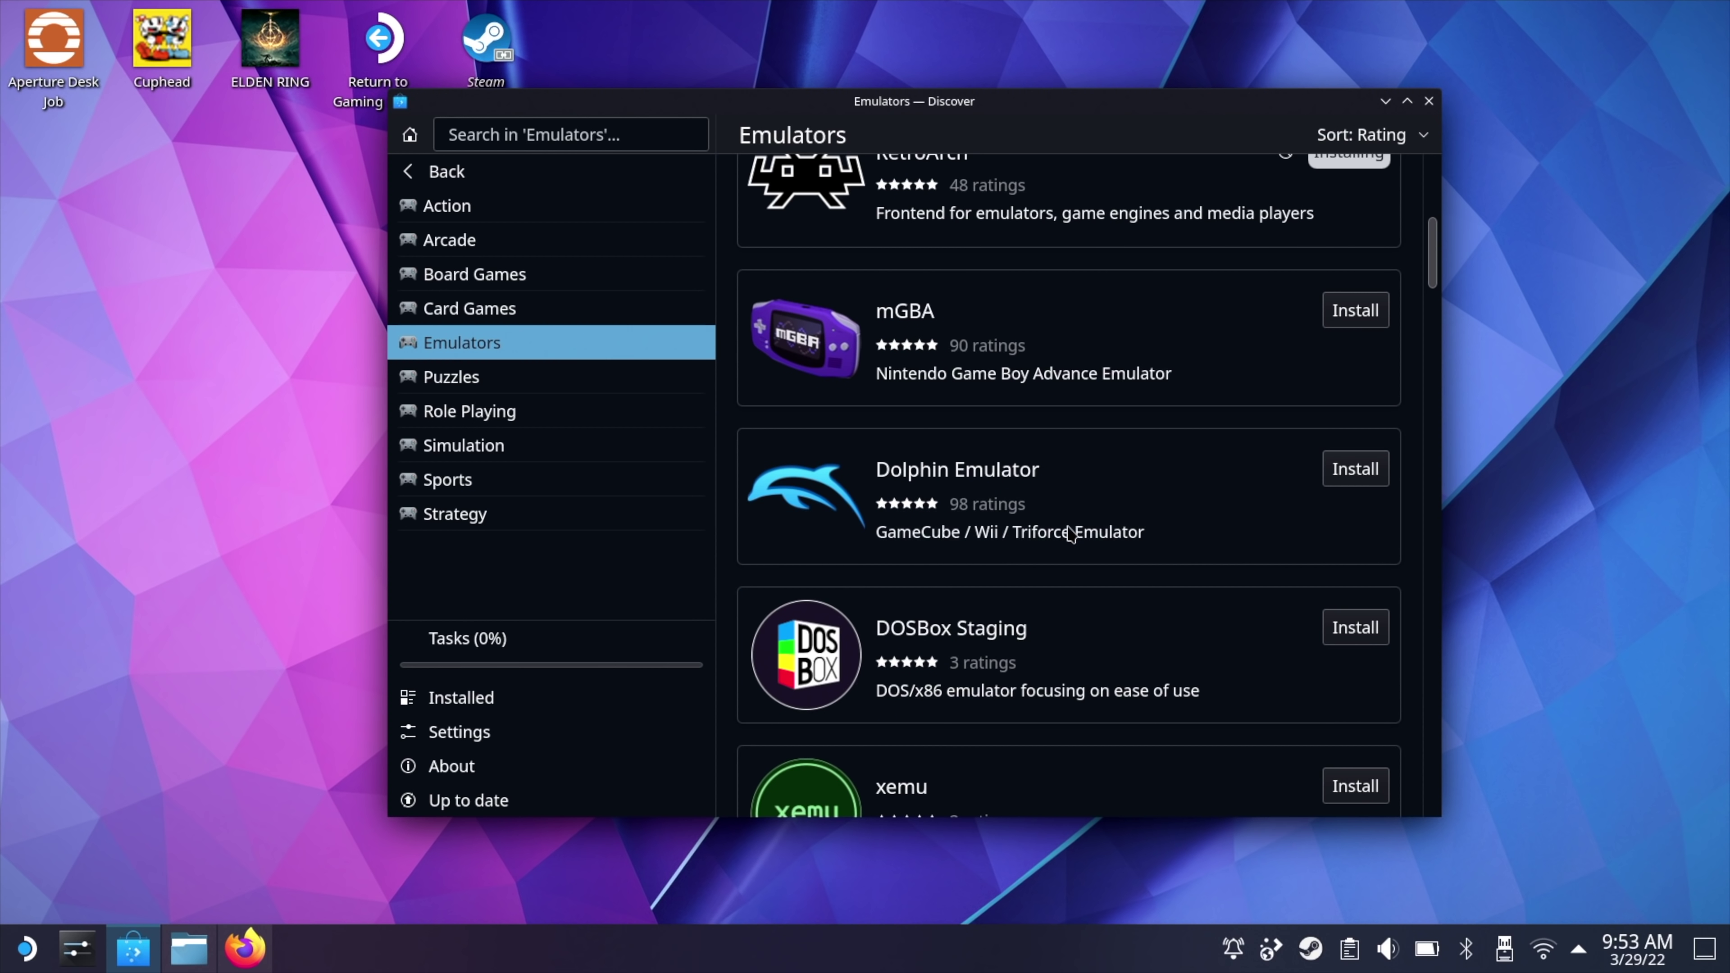
{"action": "left_click", "coordinate": [1354, 469]}
{"action": "scroll", "coordinate": [1015, 582], "scroll_direction": "down", "scroll_amount": 5}
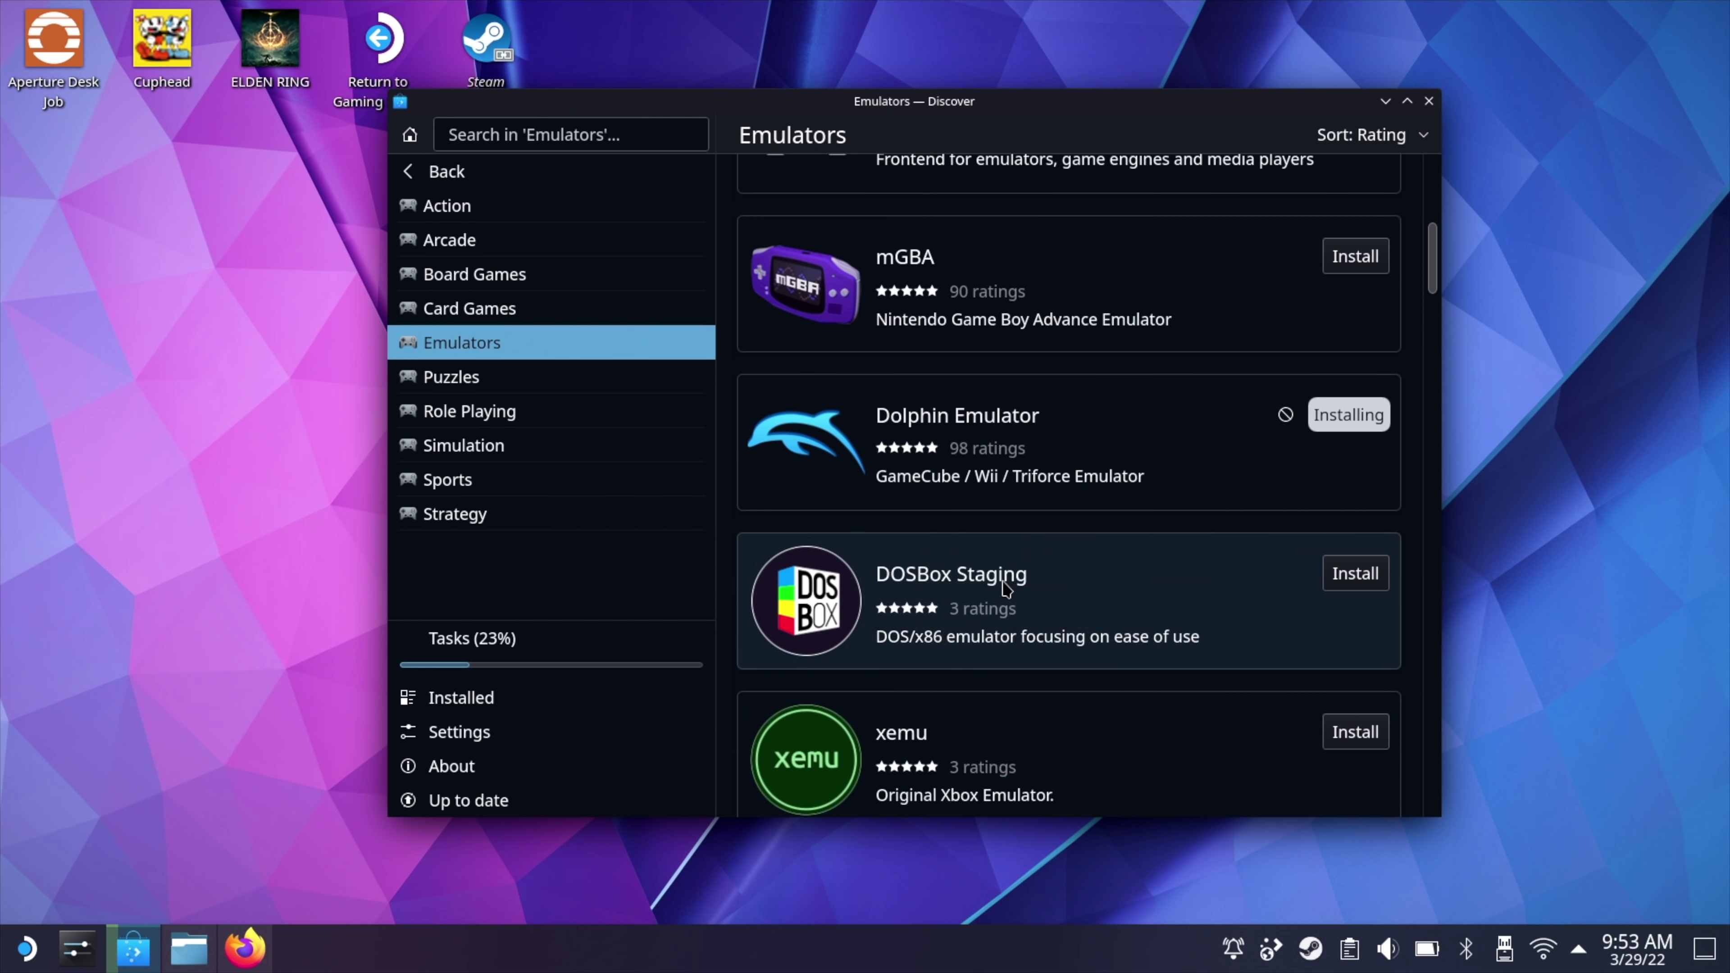
{"action": "scroll", "coordinate": [1015, 583], "scroll_direction": "down", "scroll_amount": 13}
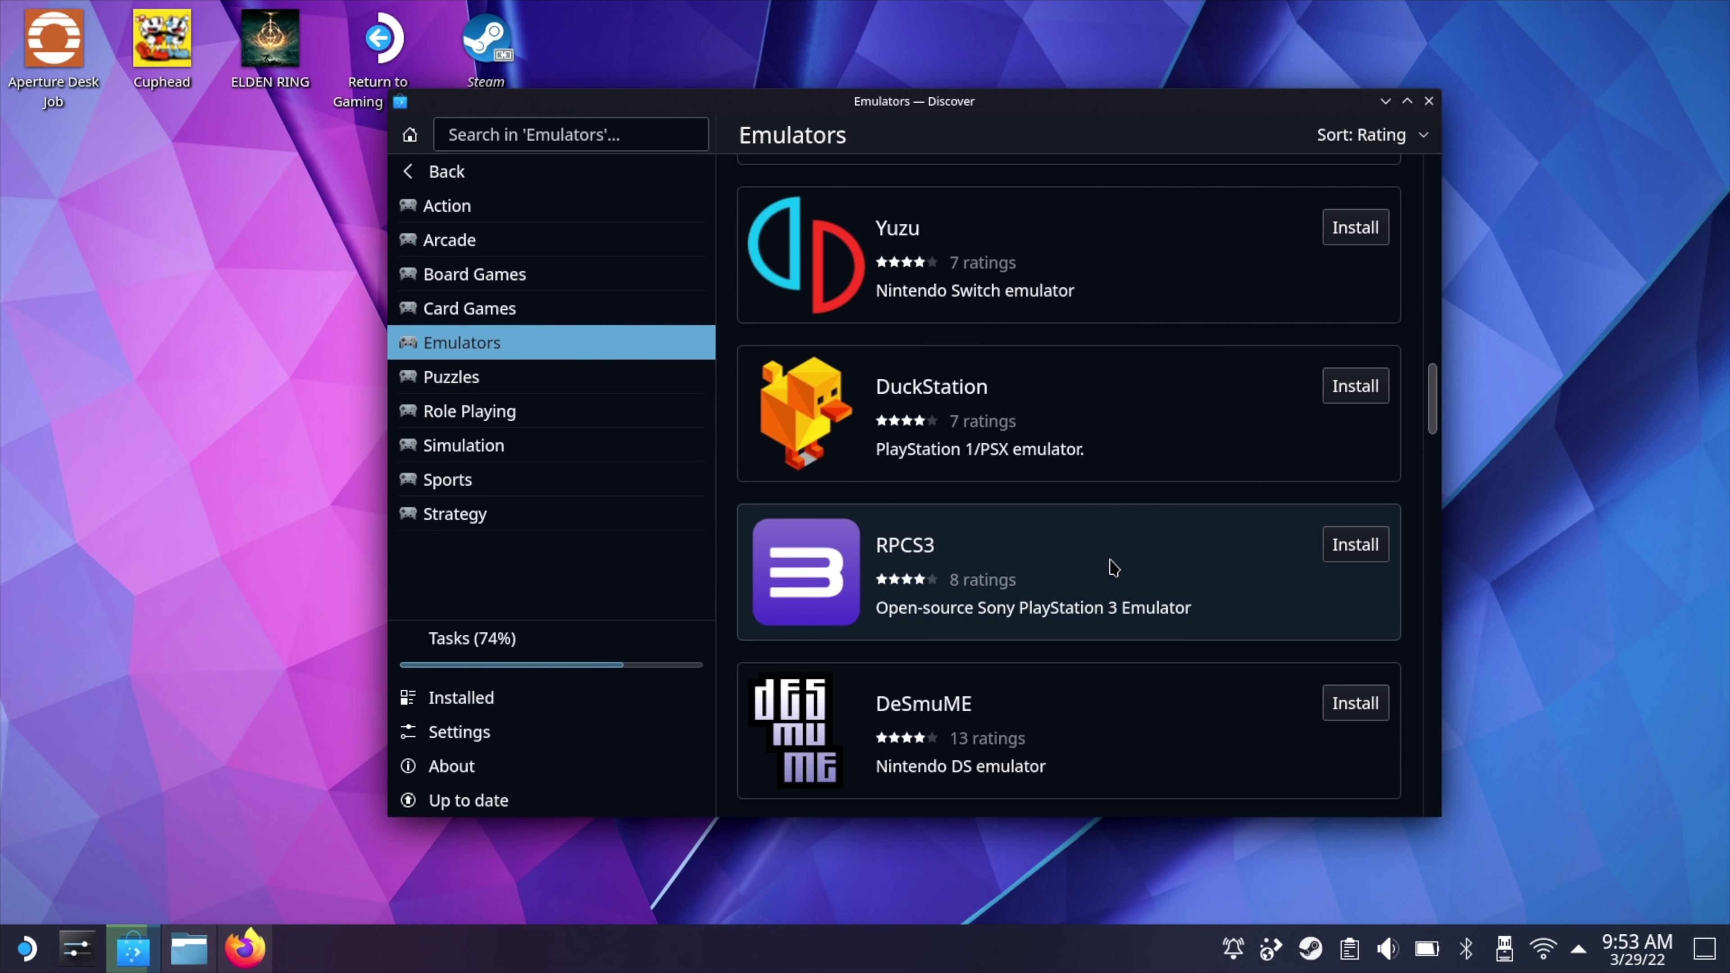
{"action": "left_click", "coordinate": [1355, 545]}
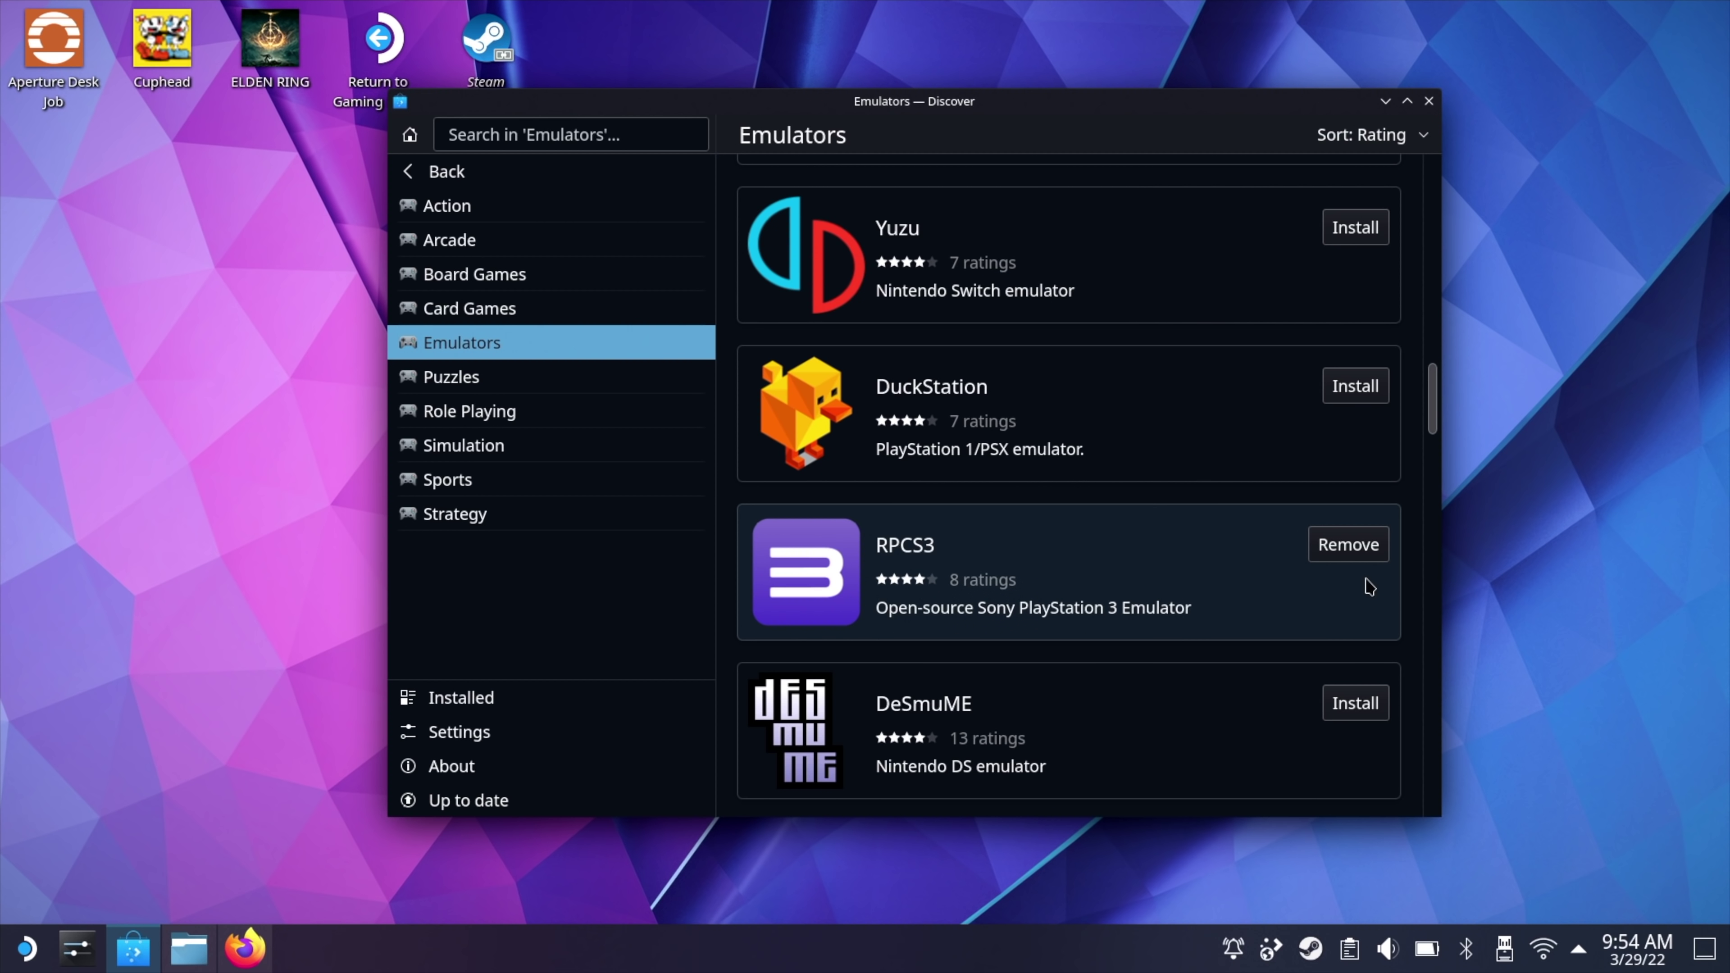
Step: Close Discover, then launch RetroArch from the Games menu and close it again
{"action": "left_click", "coordinate": [26, 947]}
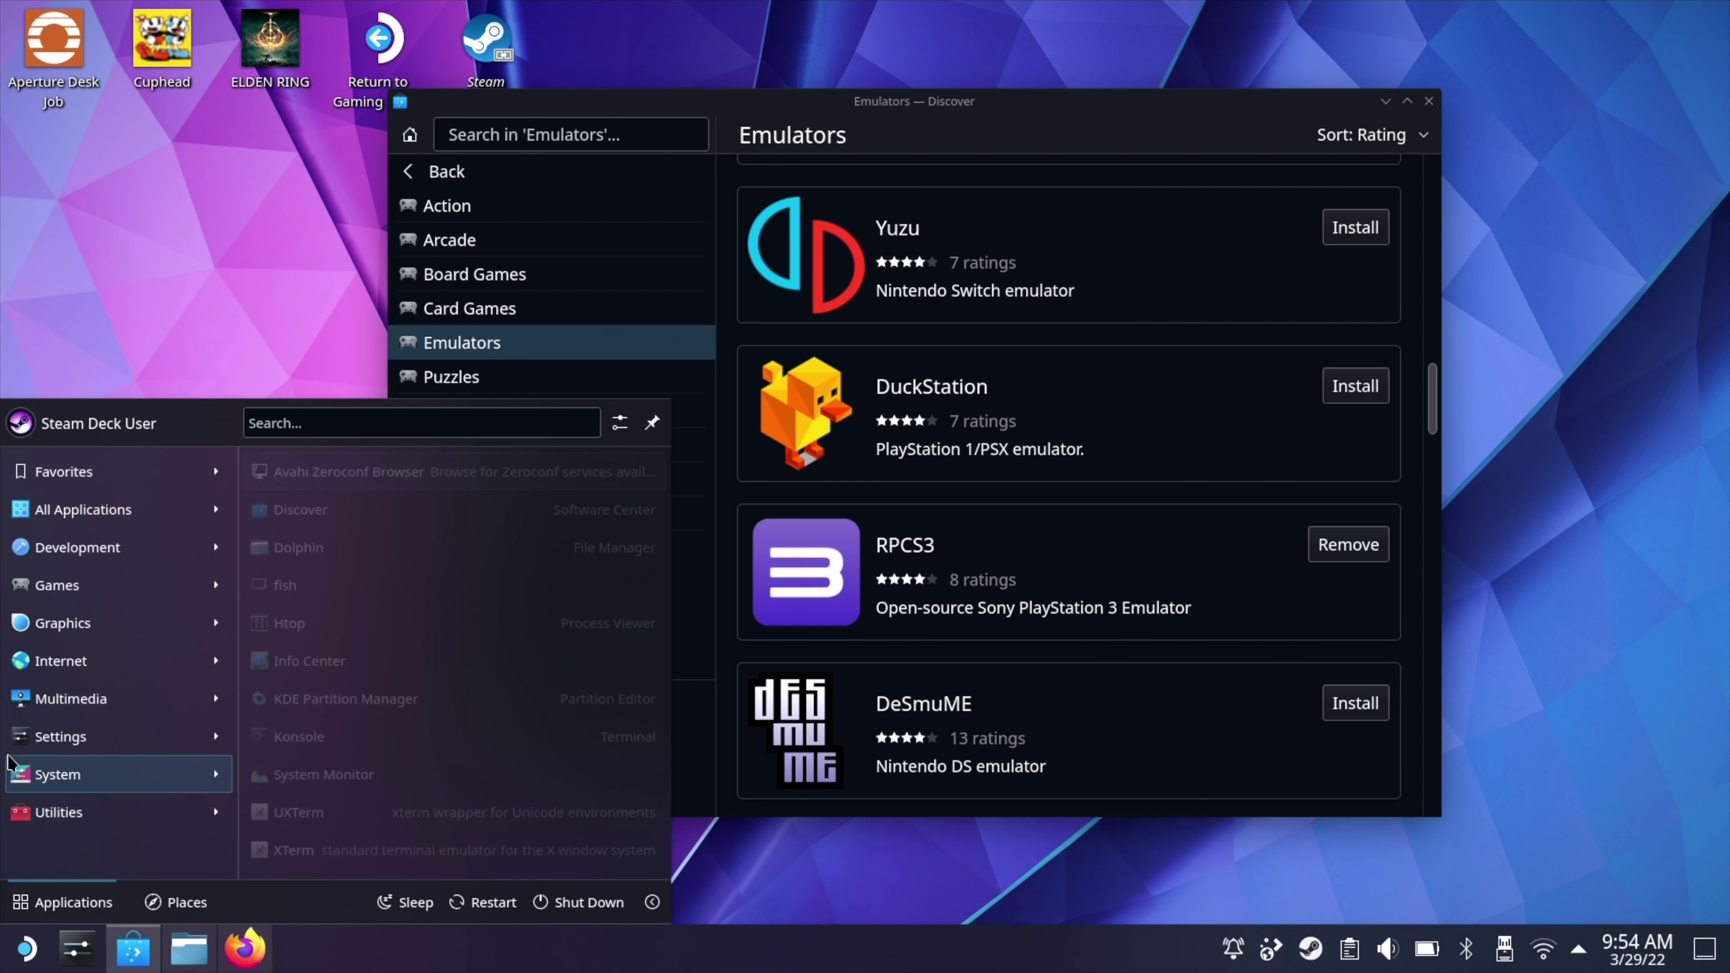
{"action": "mouse_move", "coordinate": [60, 598]}
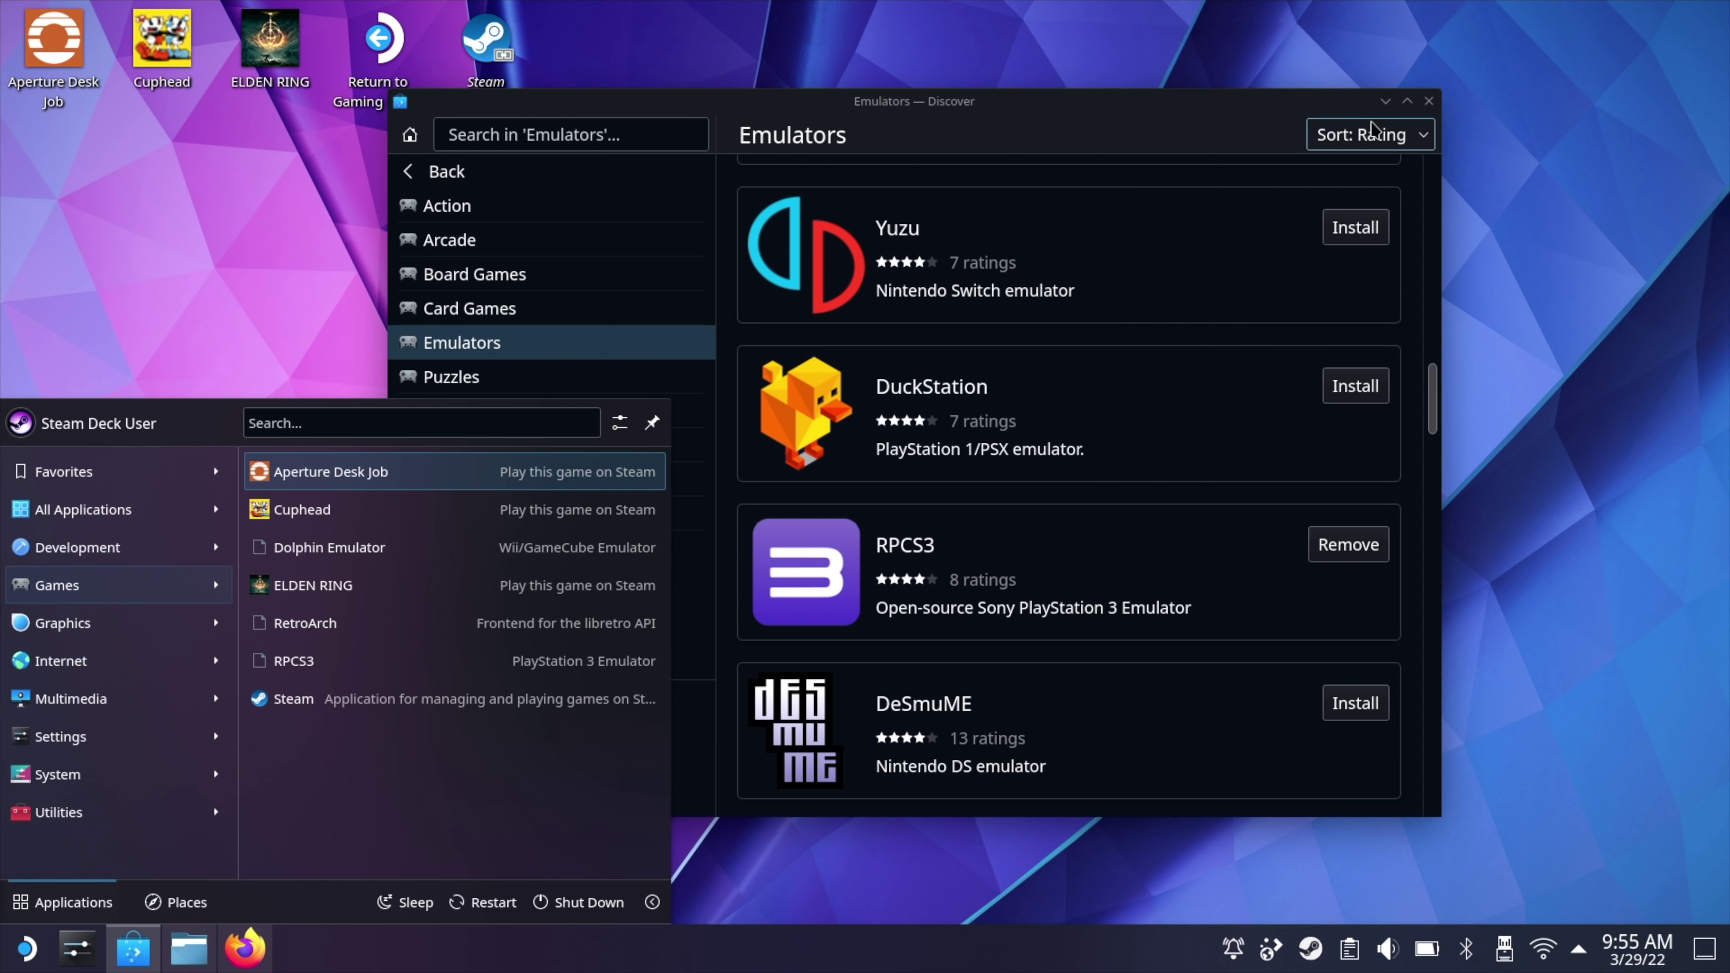
{"action": "left_click", "coordinate": [1428, 101]}
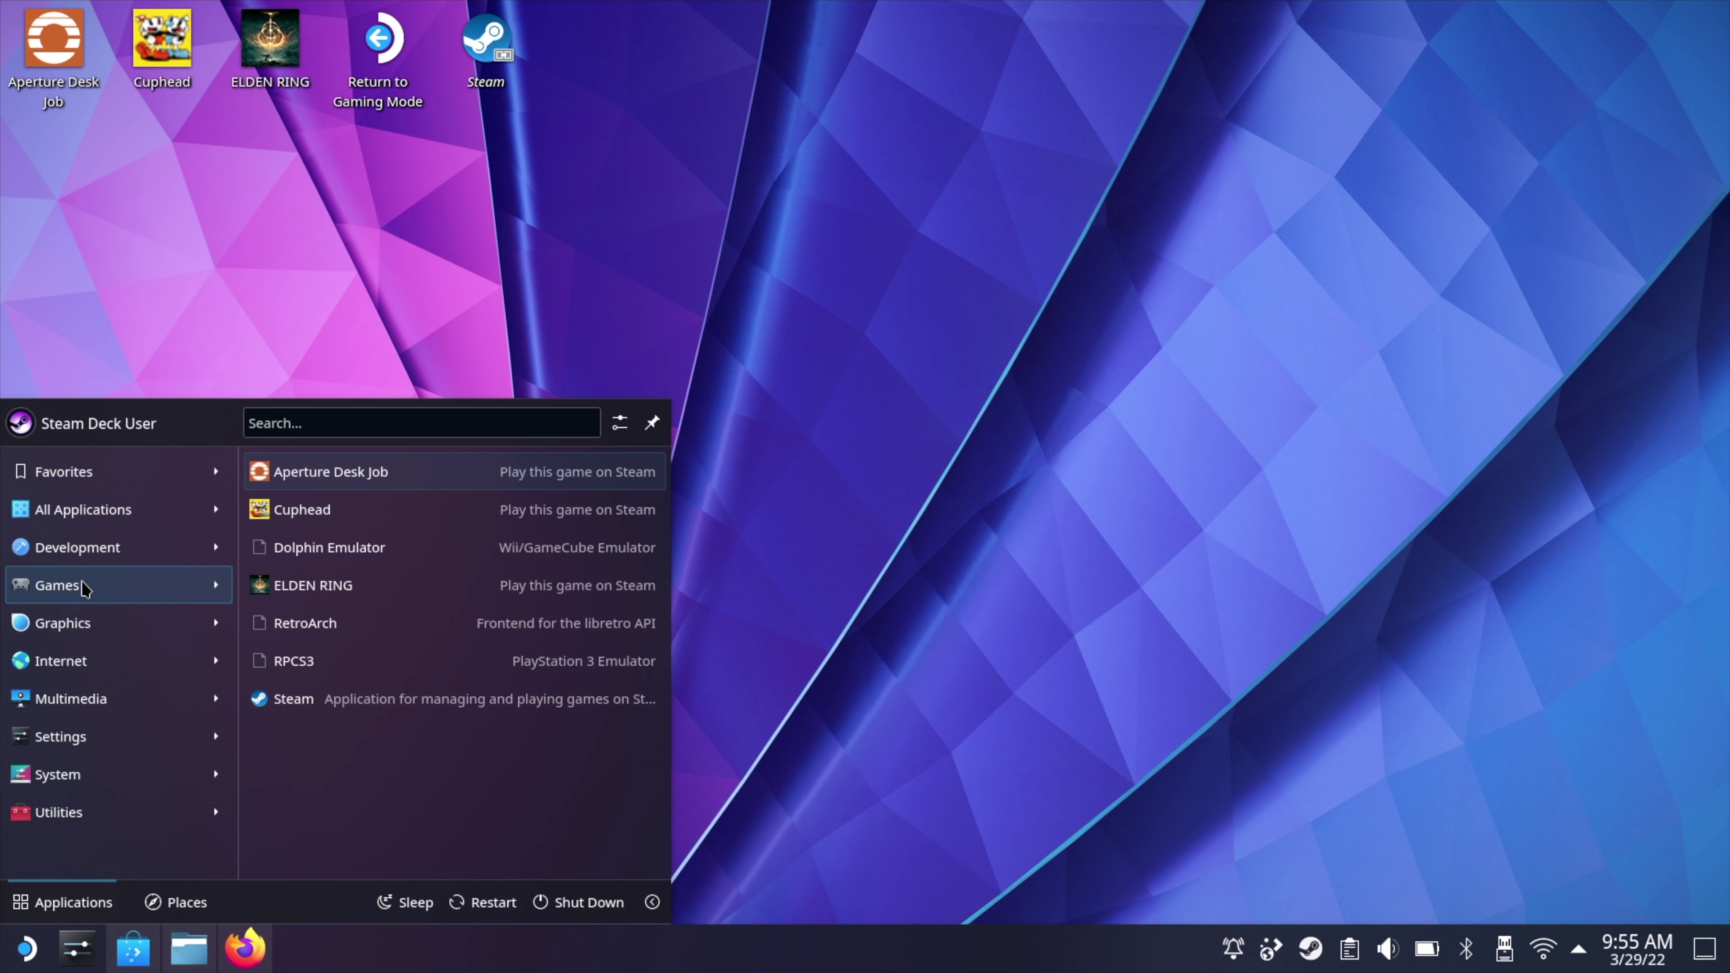
{"action": "left_click", "coordinate": [304, 626]}
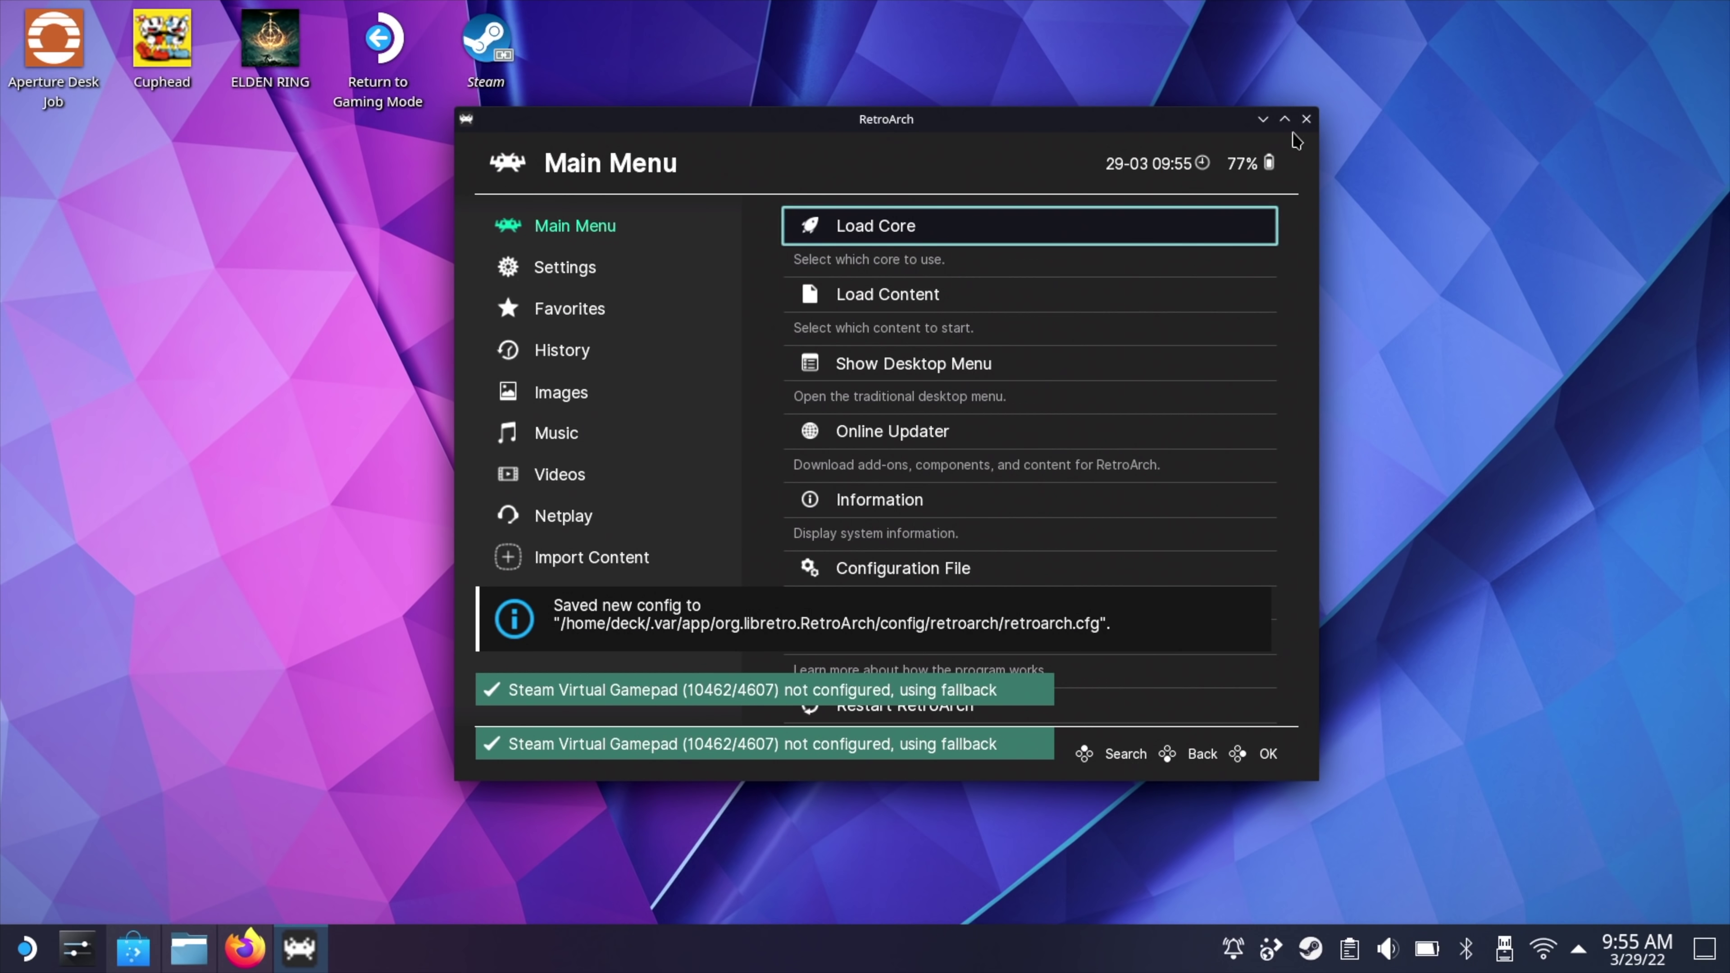
{"action": "left_click", "coordinate": [1305, 121]}
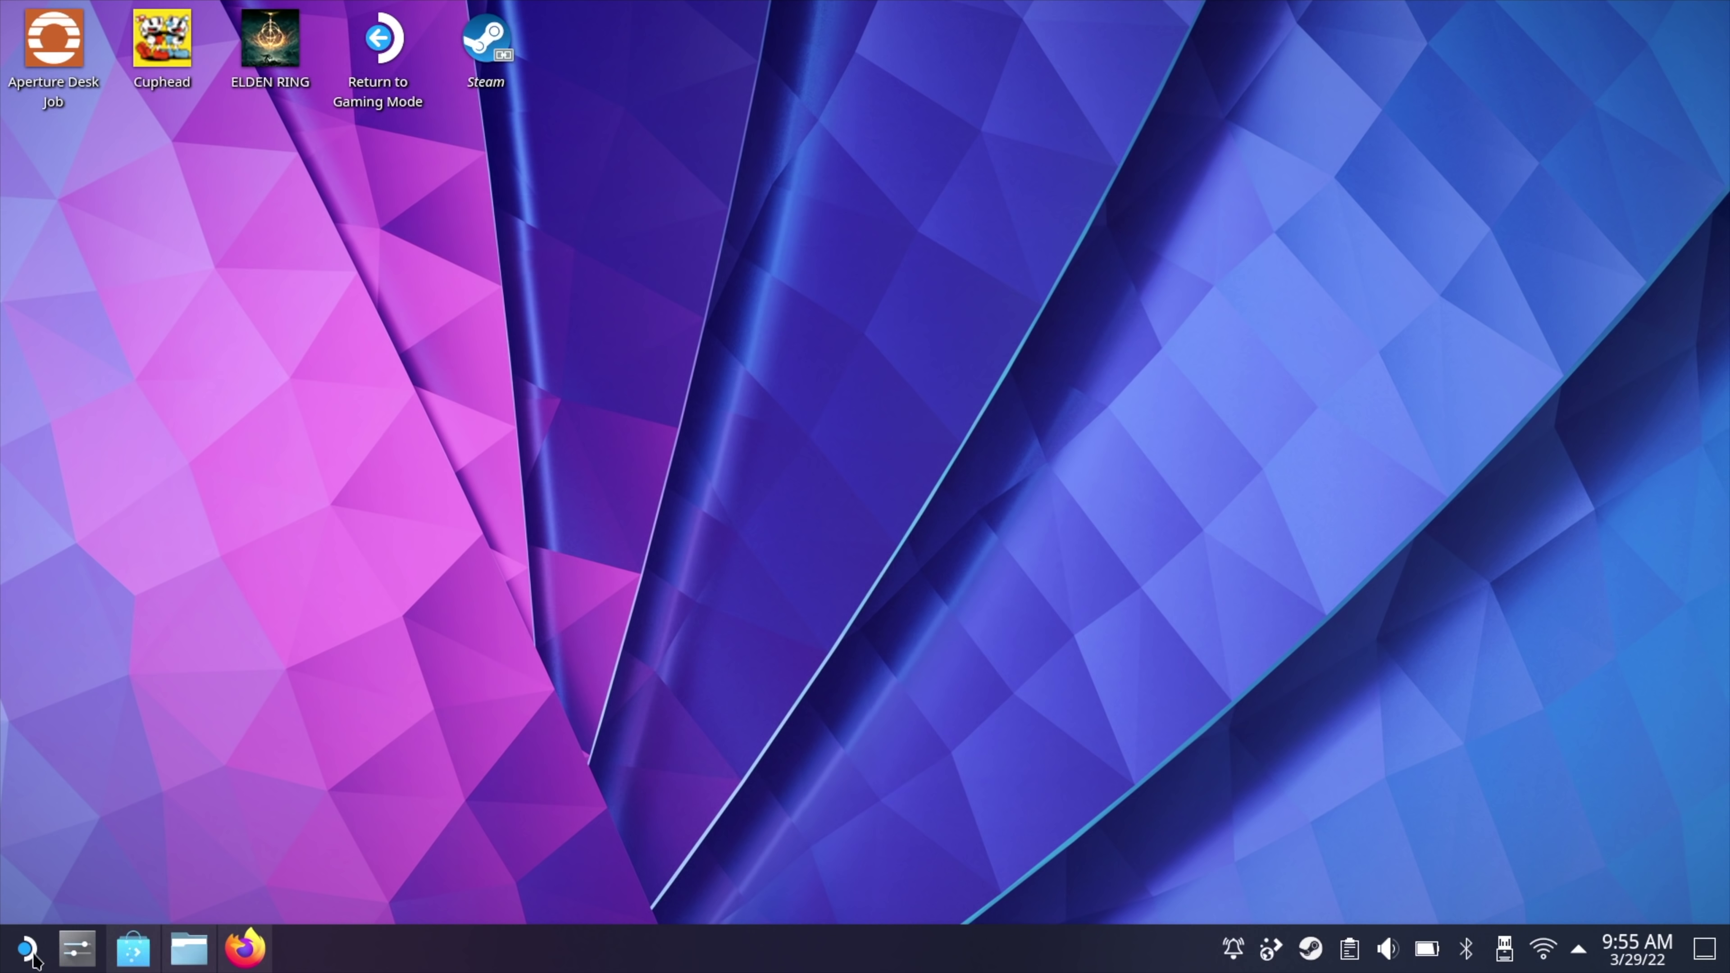
Step: Launch RPCS3 and Dolphin Emulator to confirm they run, then close both windows
{"action": "left_click", "coordinate": [25, 950]}
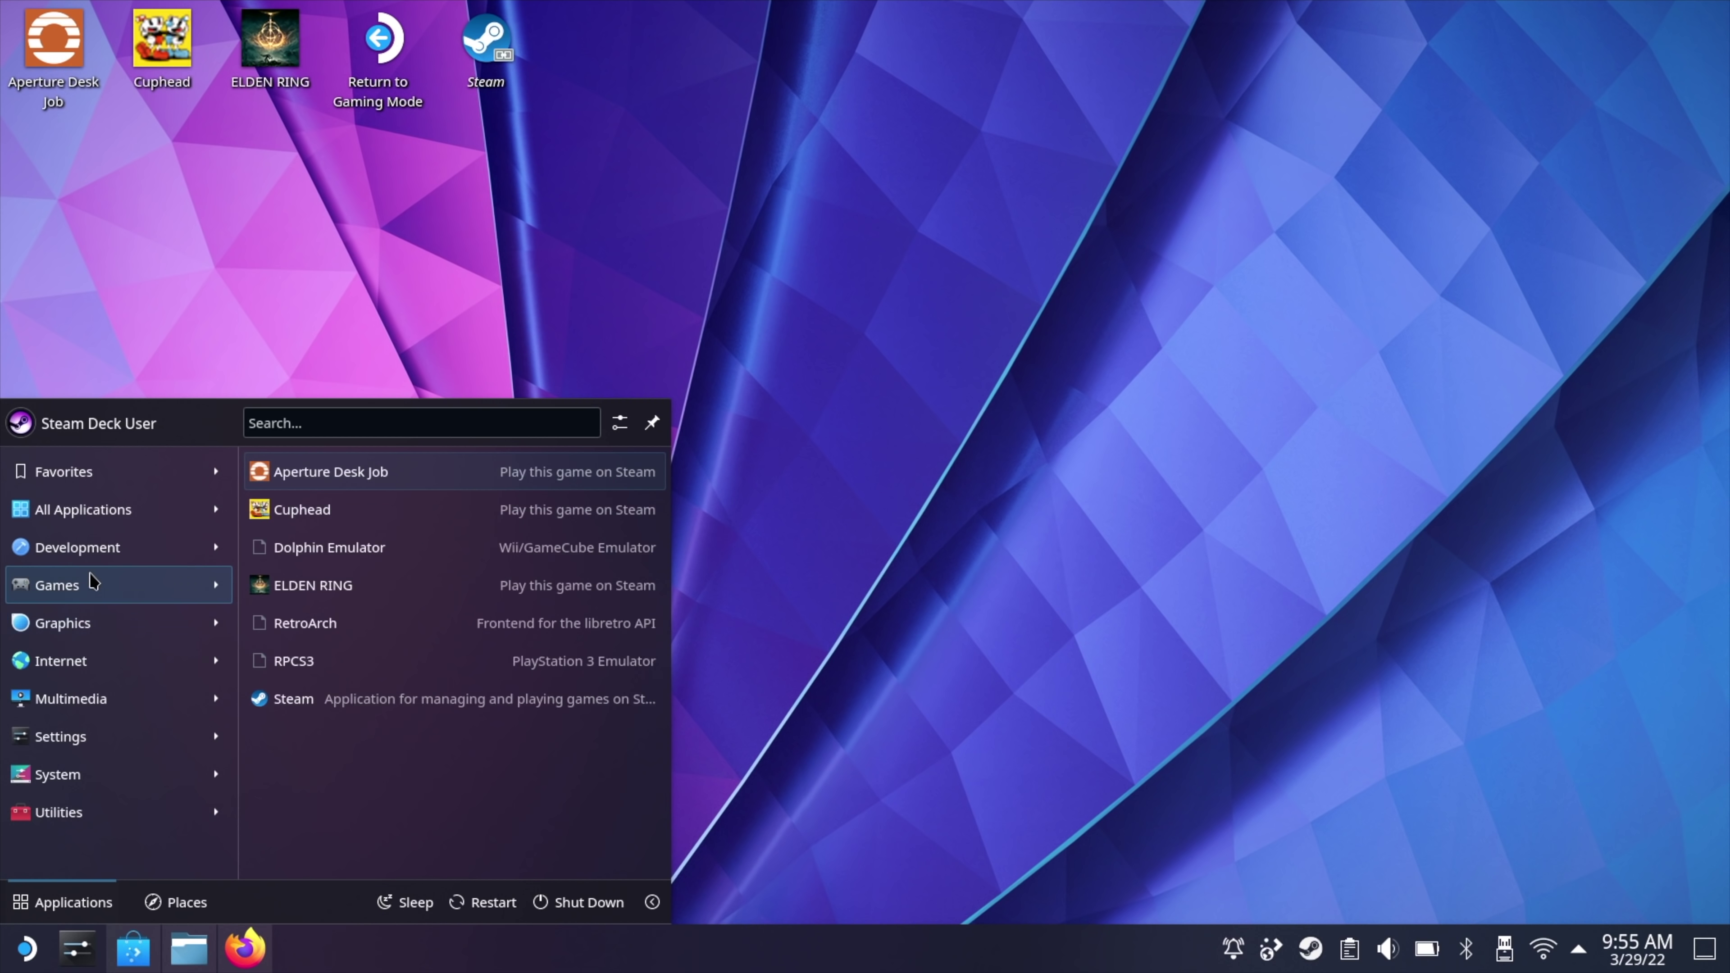
{"action": "left_click", "coordinate": [300, 680]}
{"action": "left_click", "coordinate": [1198, 12]}
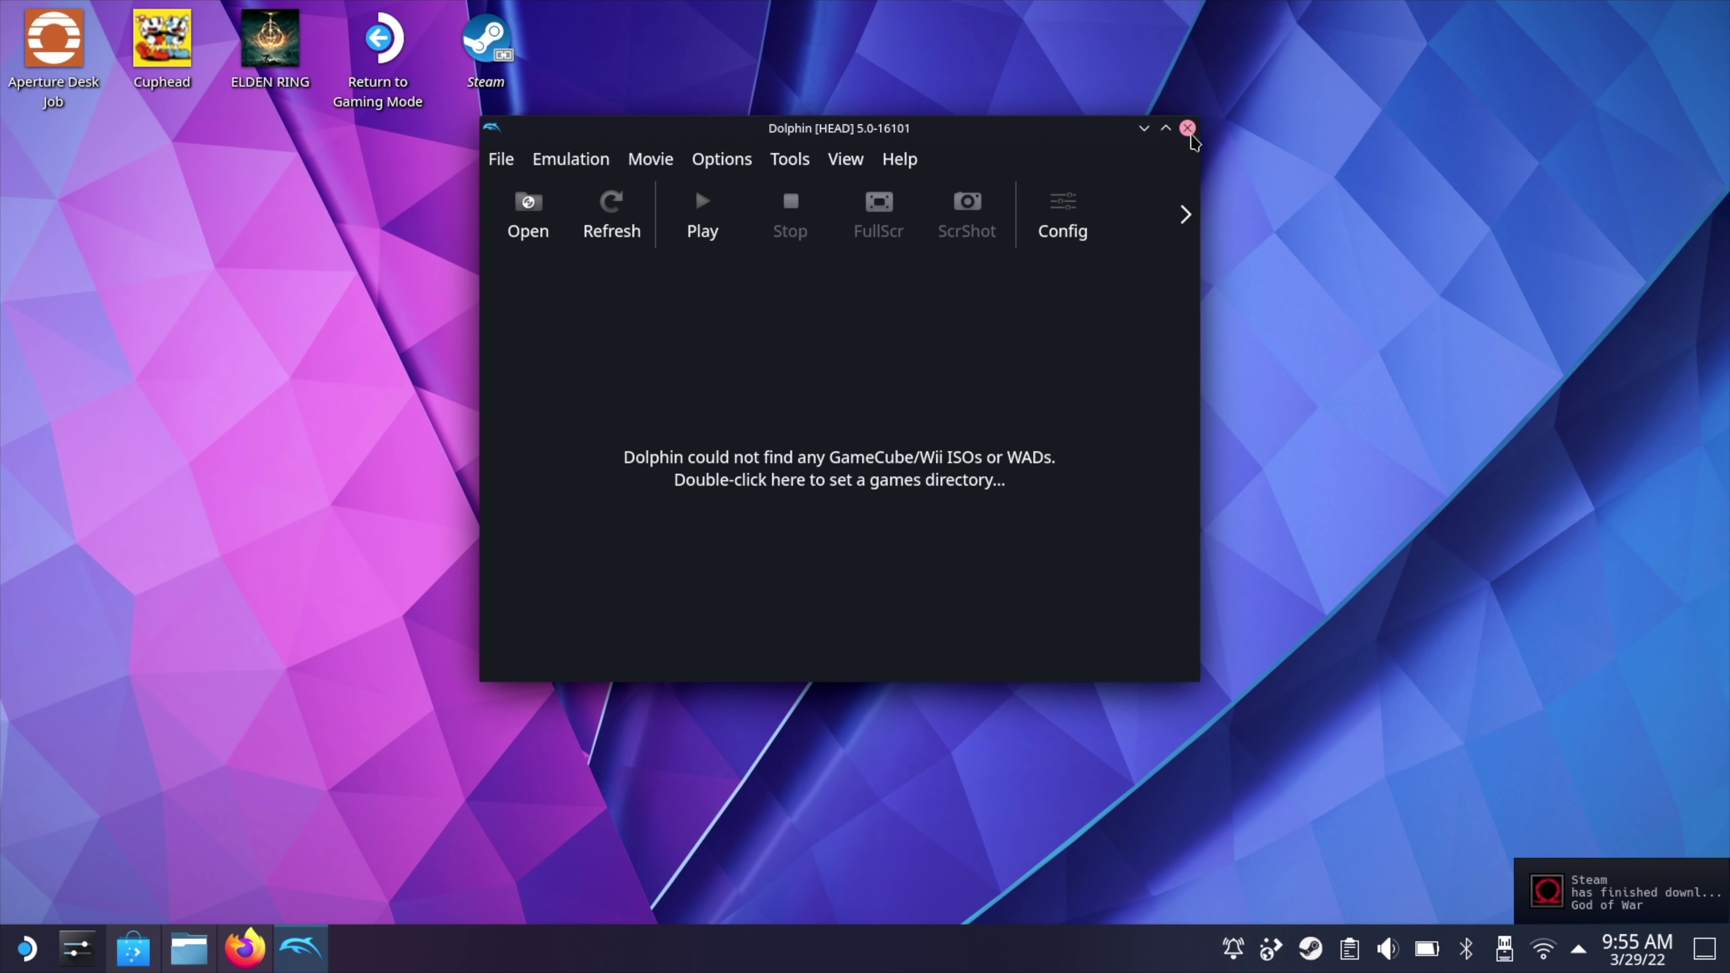
{"action": "left_click", "coordinate": [1186, 134]}
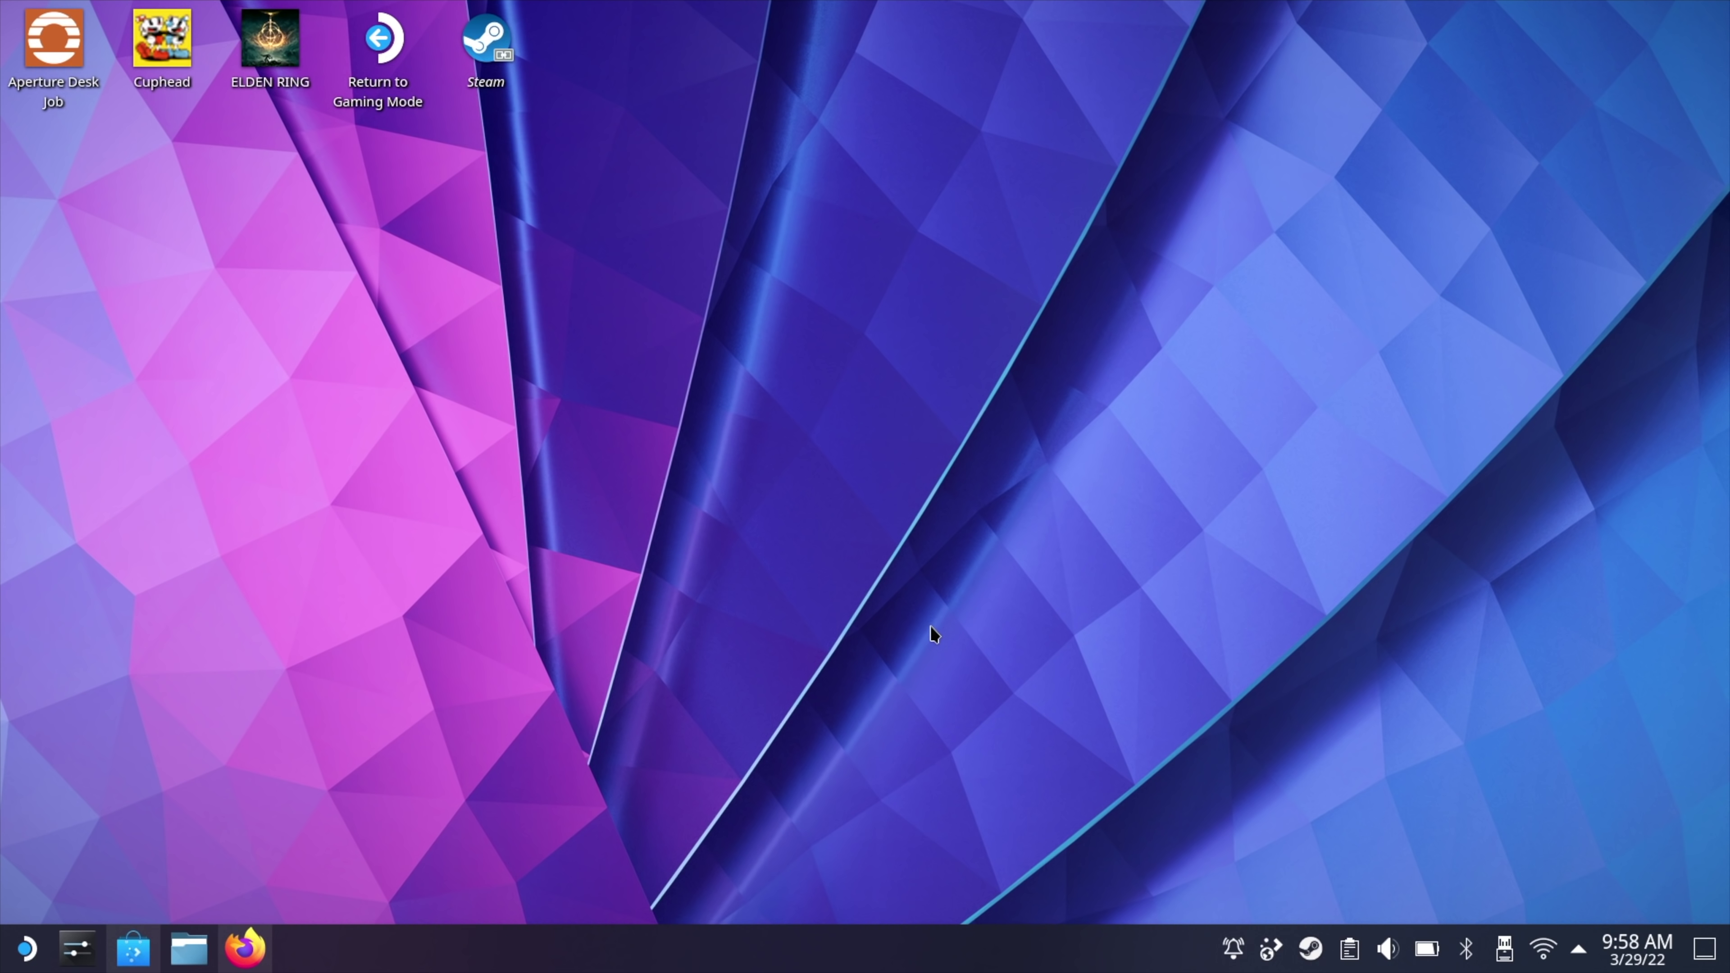
Step: Save Steam-ROM-Manager-2.3.29.AppImage from the pasted GitHub link in a new tab, then minimize Firefox
{"action": "left_click", "coordinate": [246, 949]}
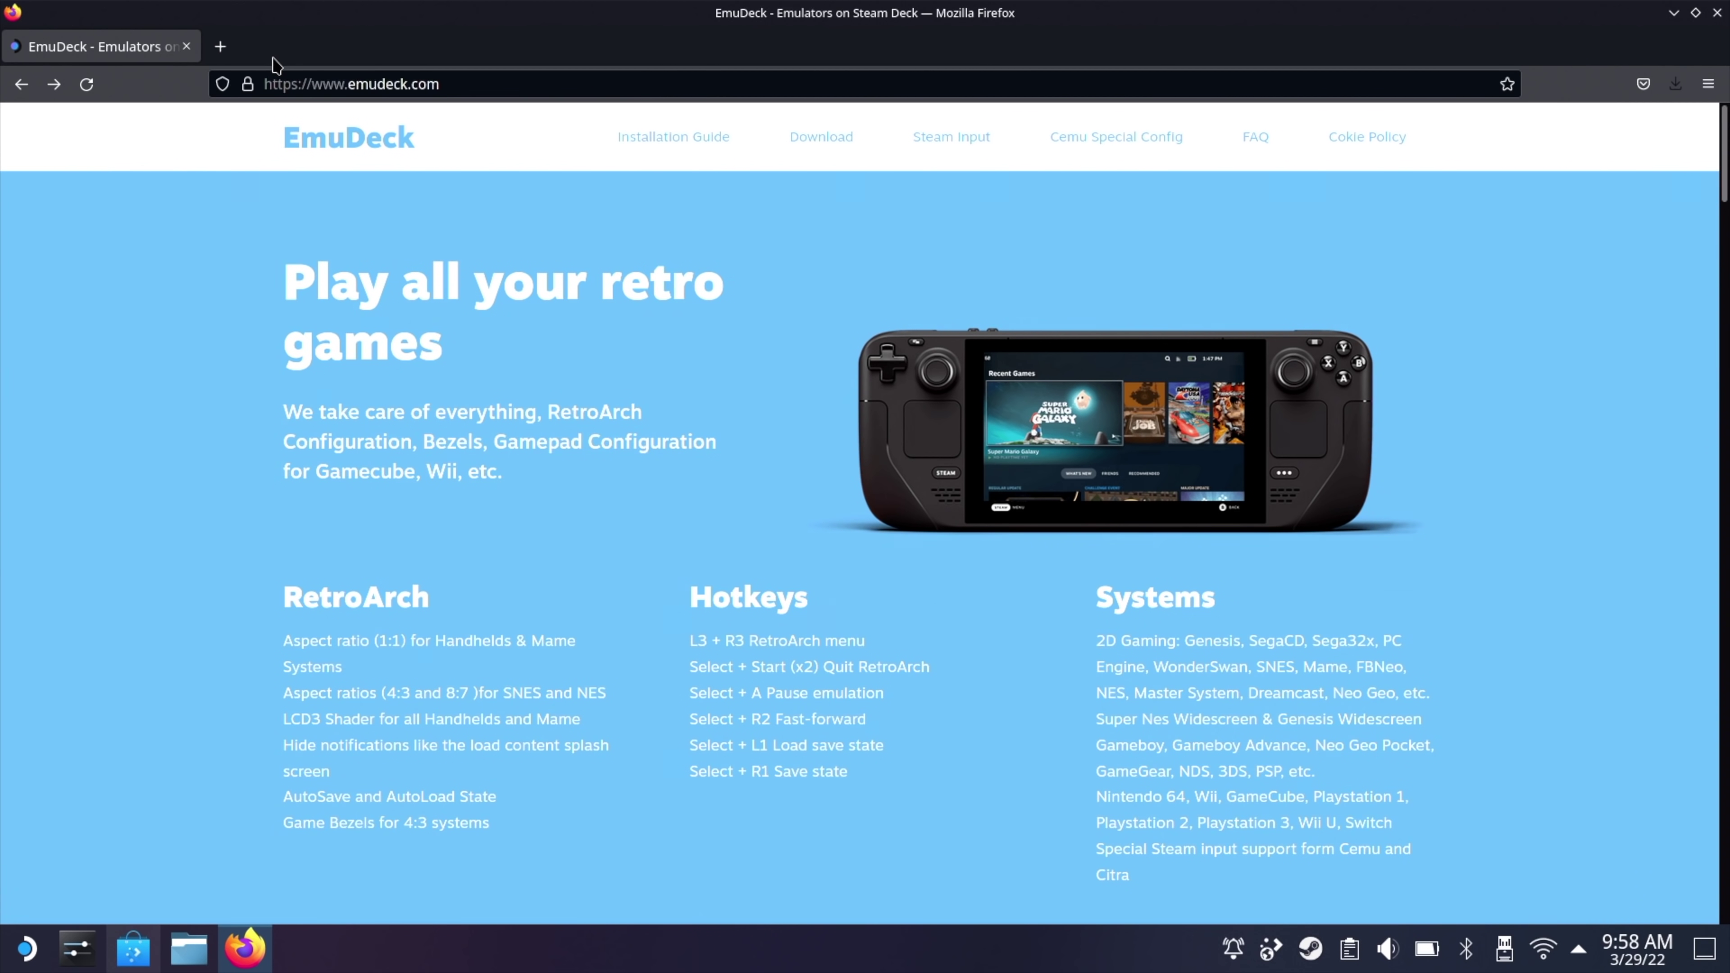
{"action": "left_click", "coordinate": [220, 46]}
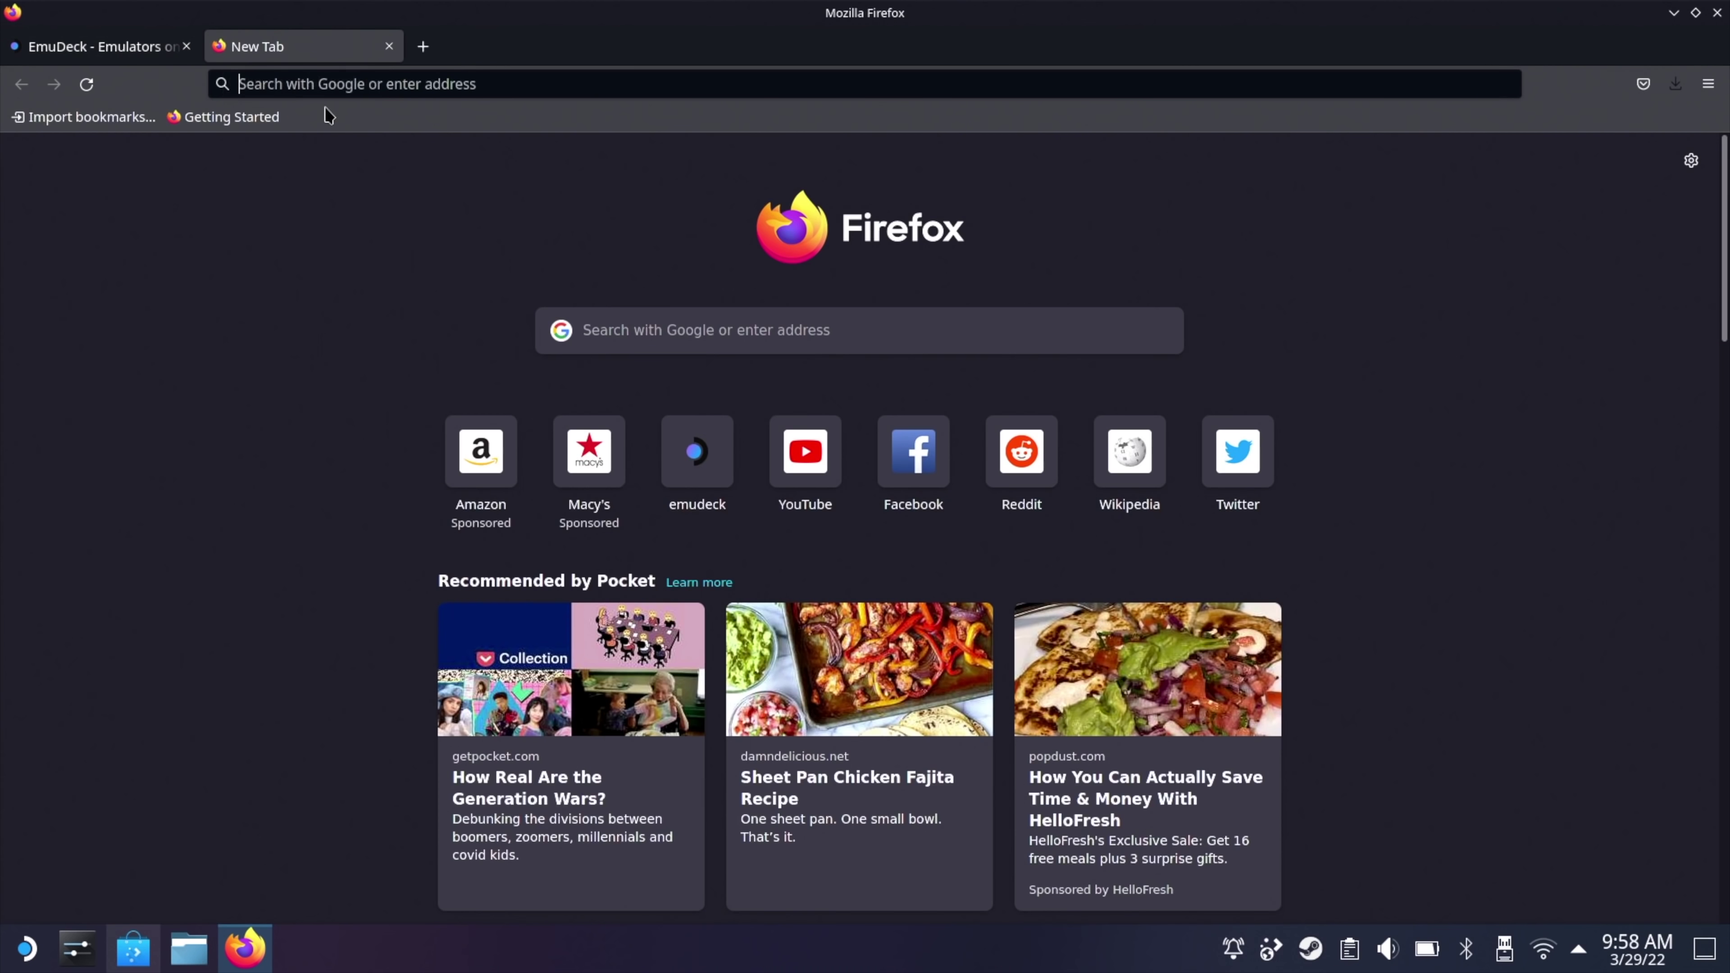
{"action": "right_click", "coordinate": [355, 80]}
{"action": "left_click", "coordinate": [433, 219]}
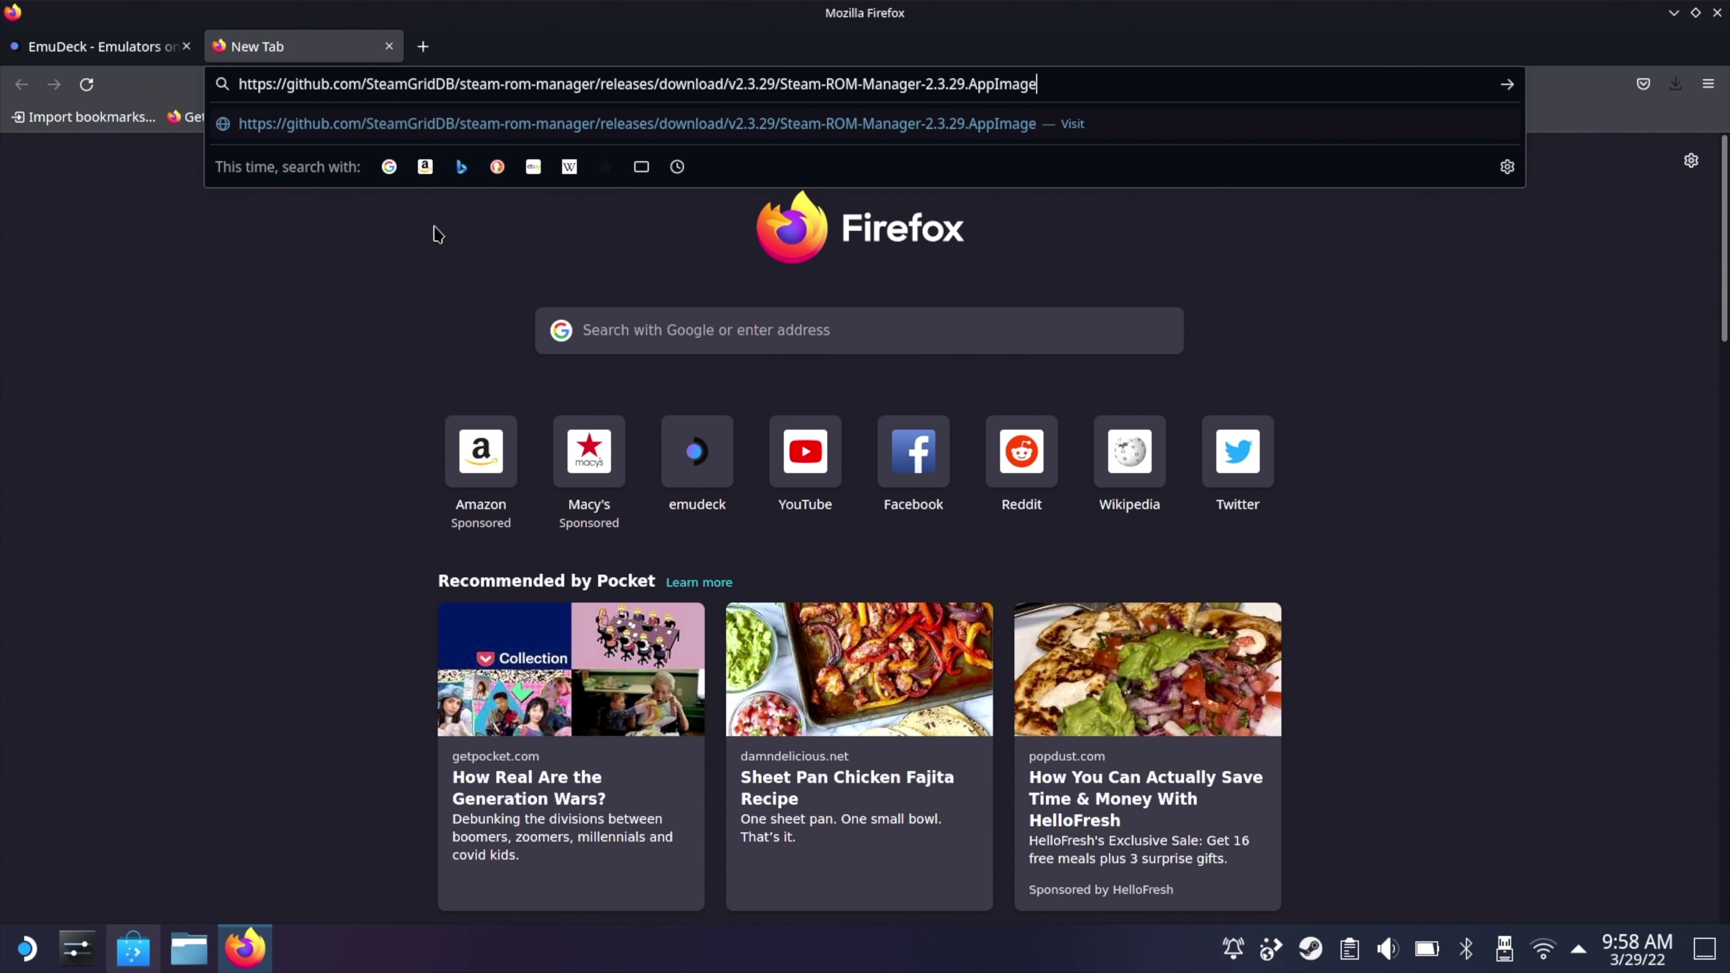
{"action": "key", "text": "Return"}
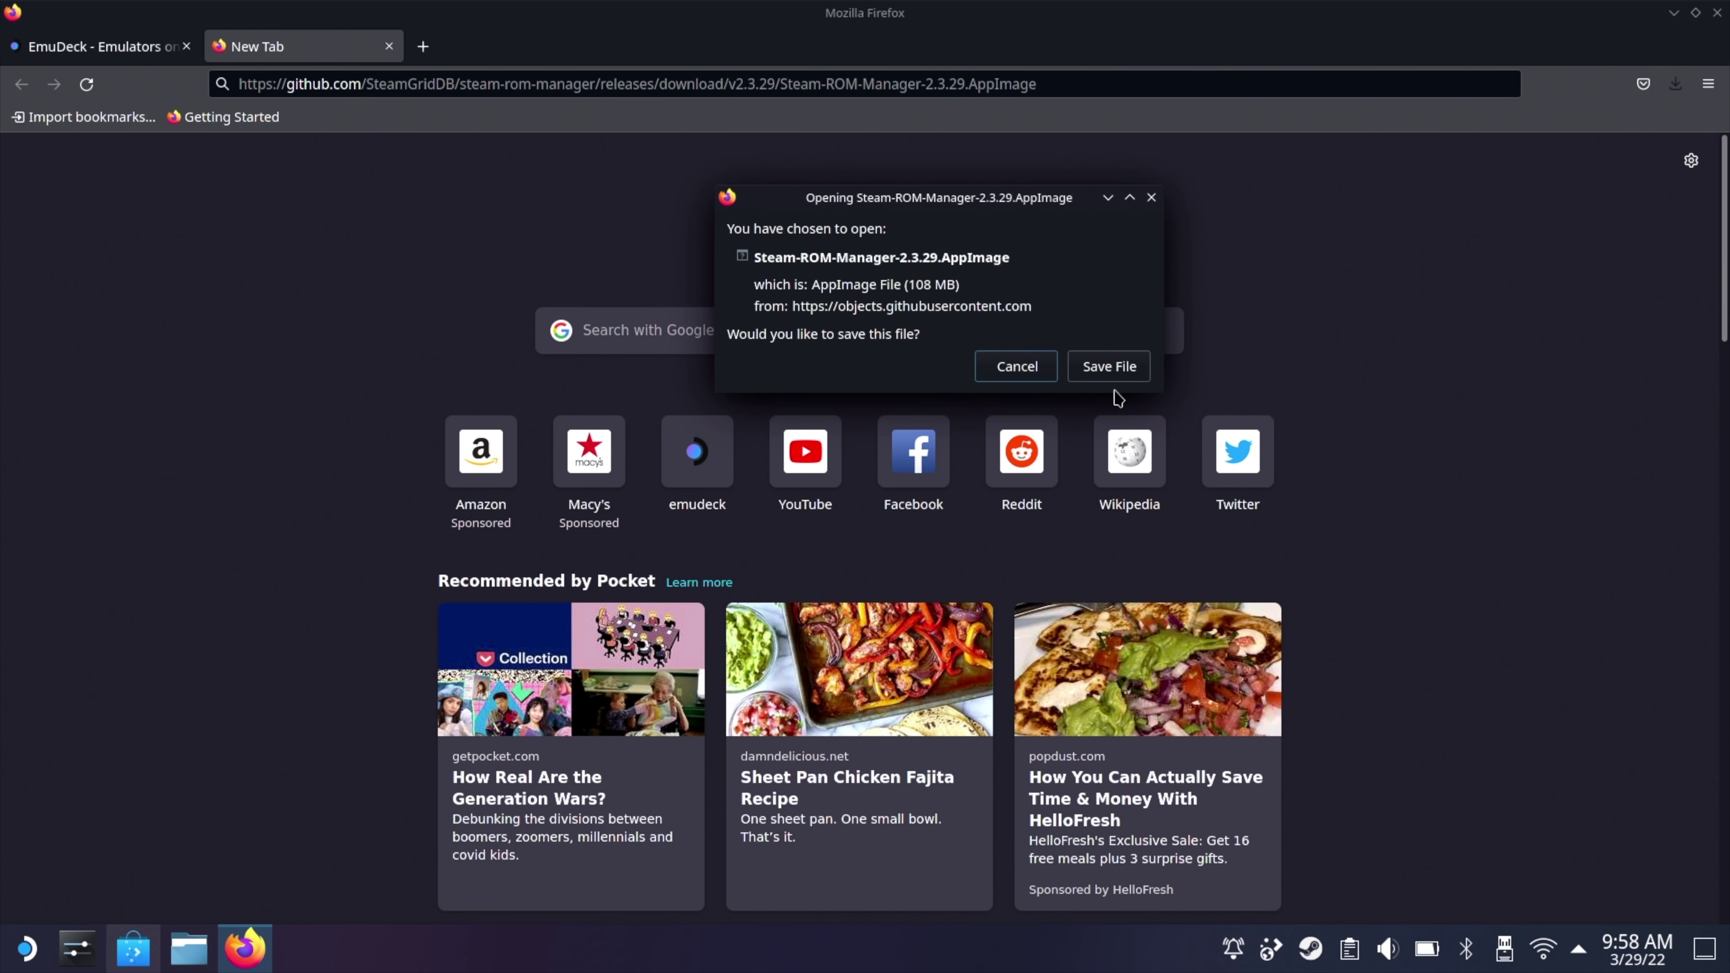
{"action": "left_click", "coordinate": [1112, 371]}
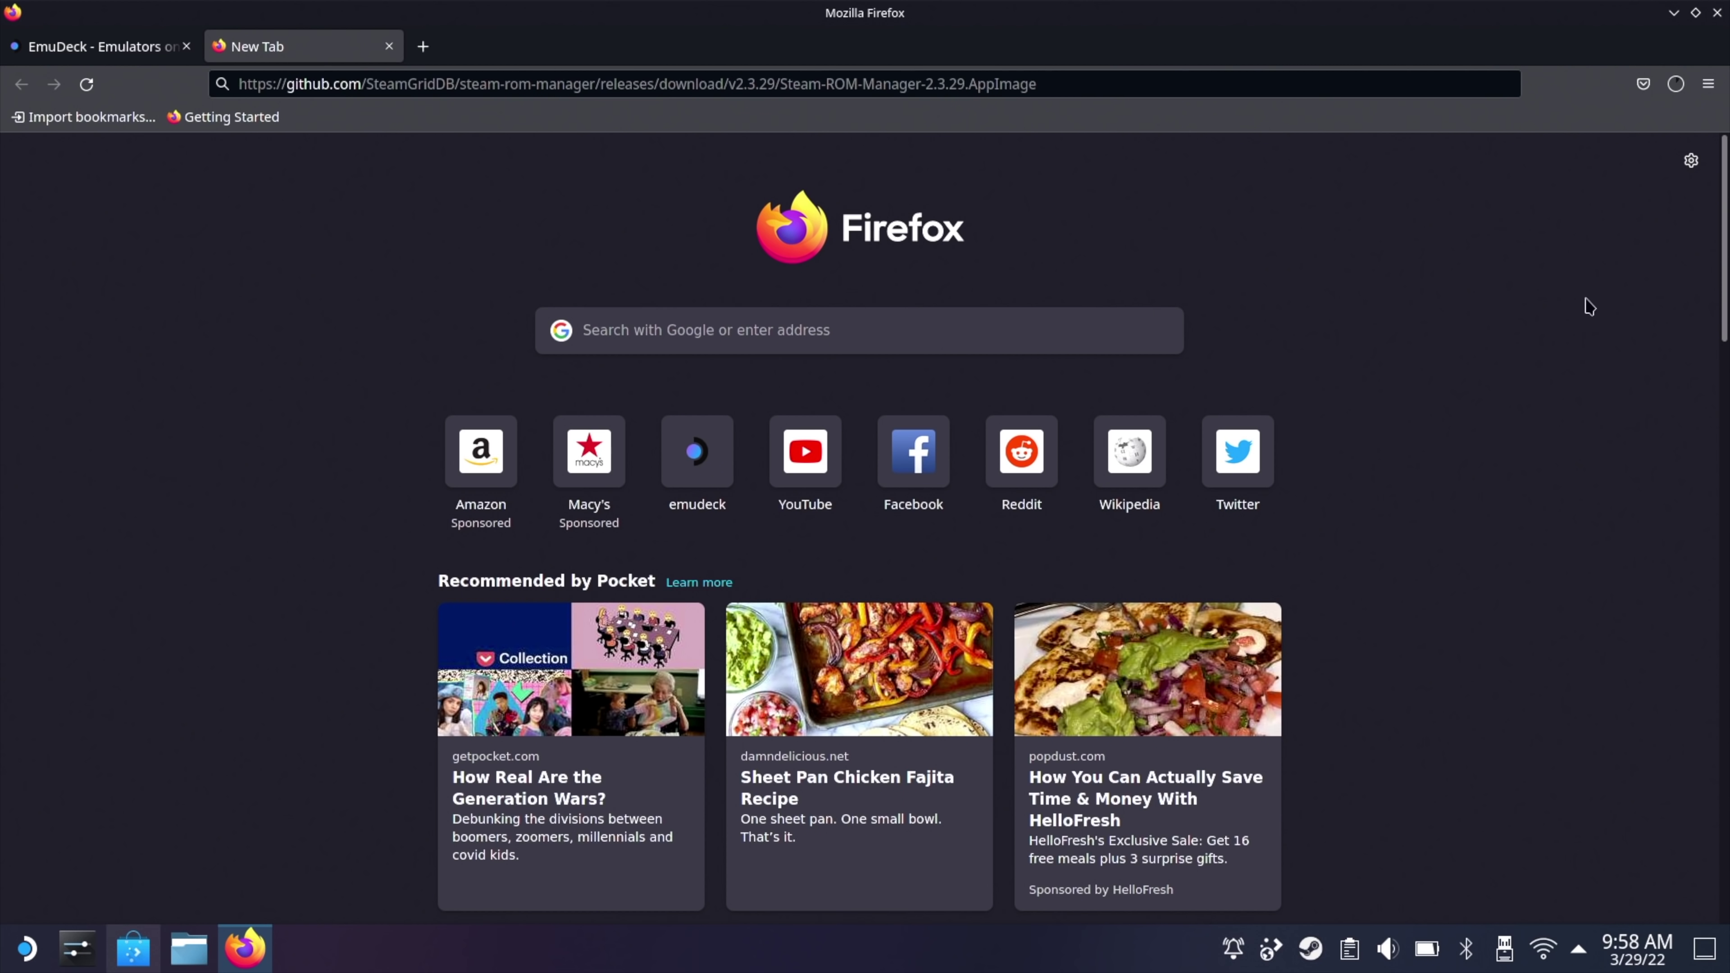
{"action": "left_click", "coordinate": [1674, 12]}
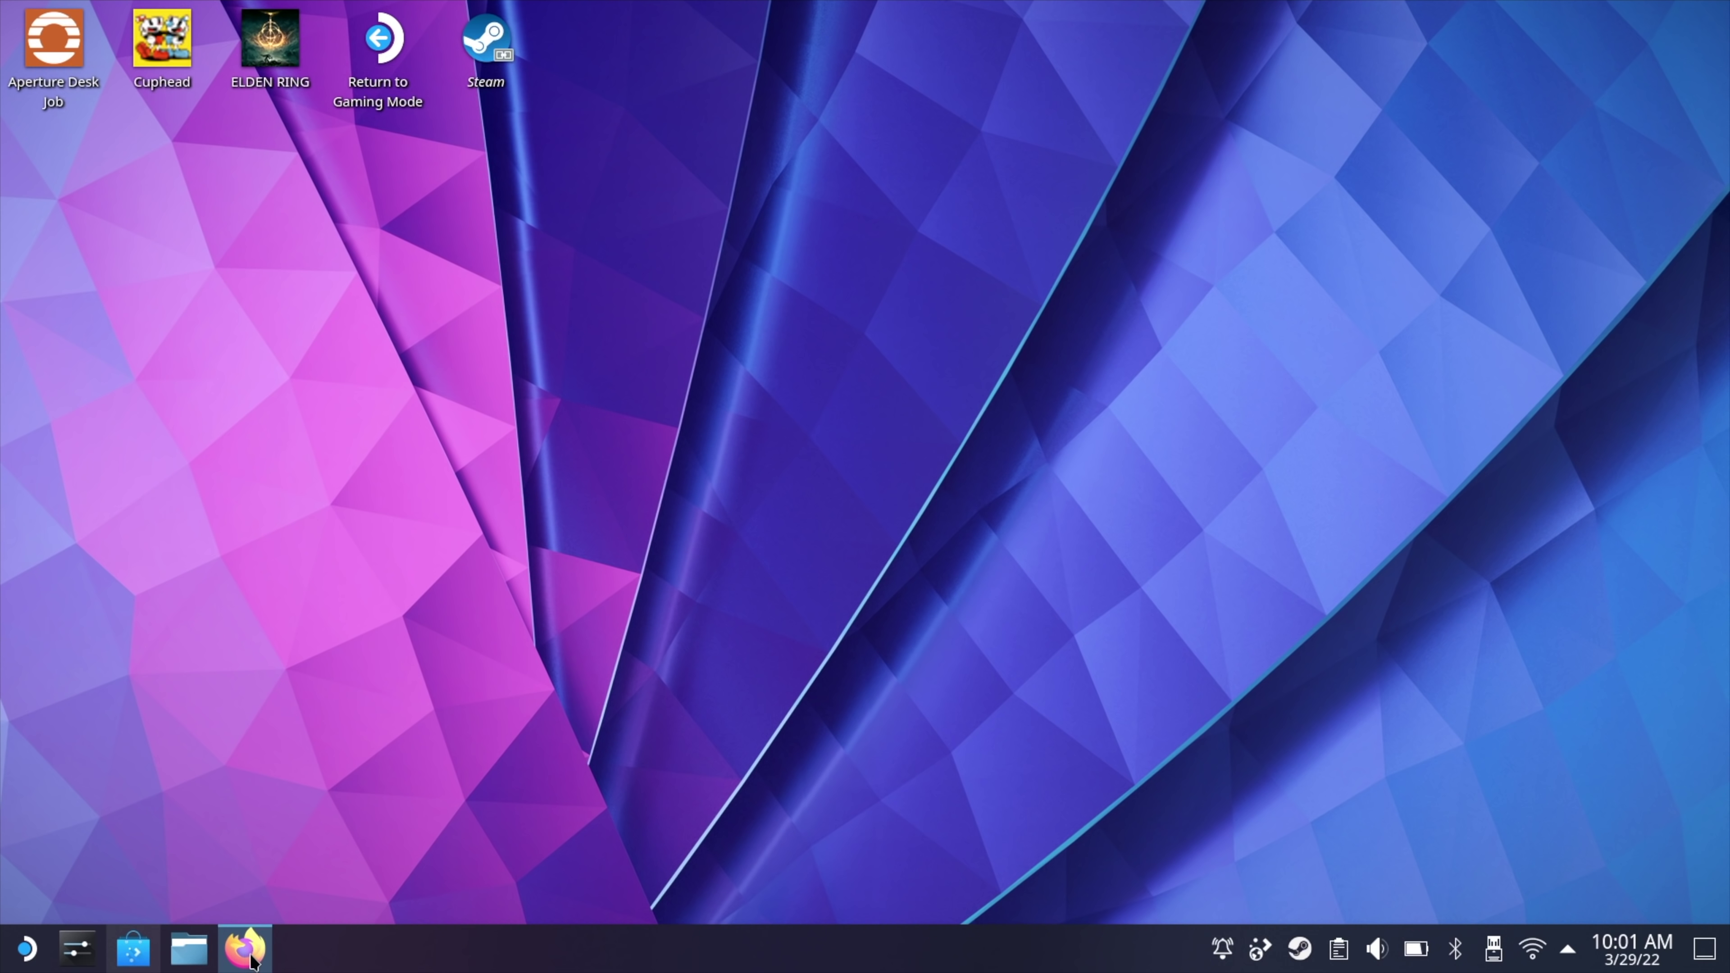
Step: Save the EmuDeckSD.desktop SD Card installer from emudeck.com, minimize Firefox and open Downloads
{"action": "left_click", "coordinate": [245, 948]}
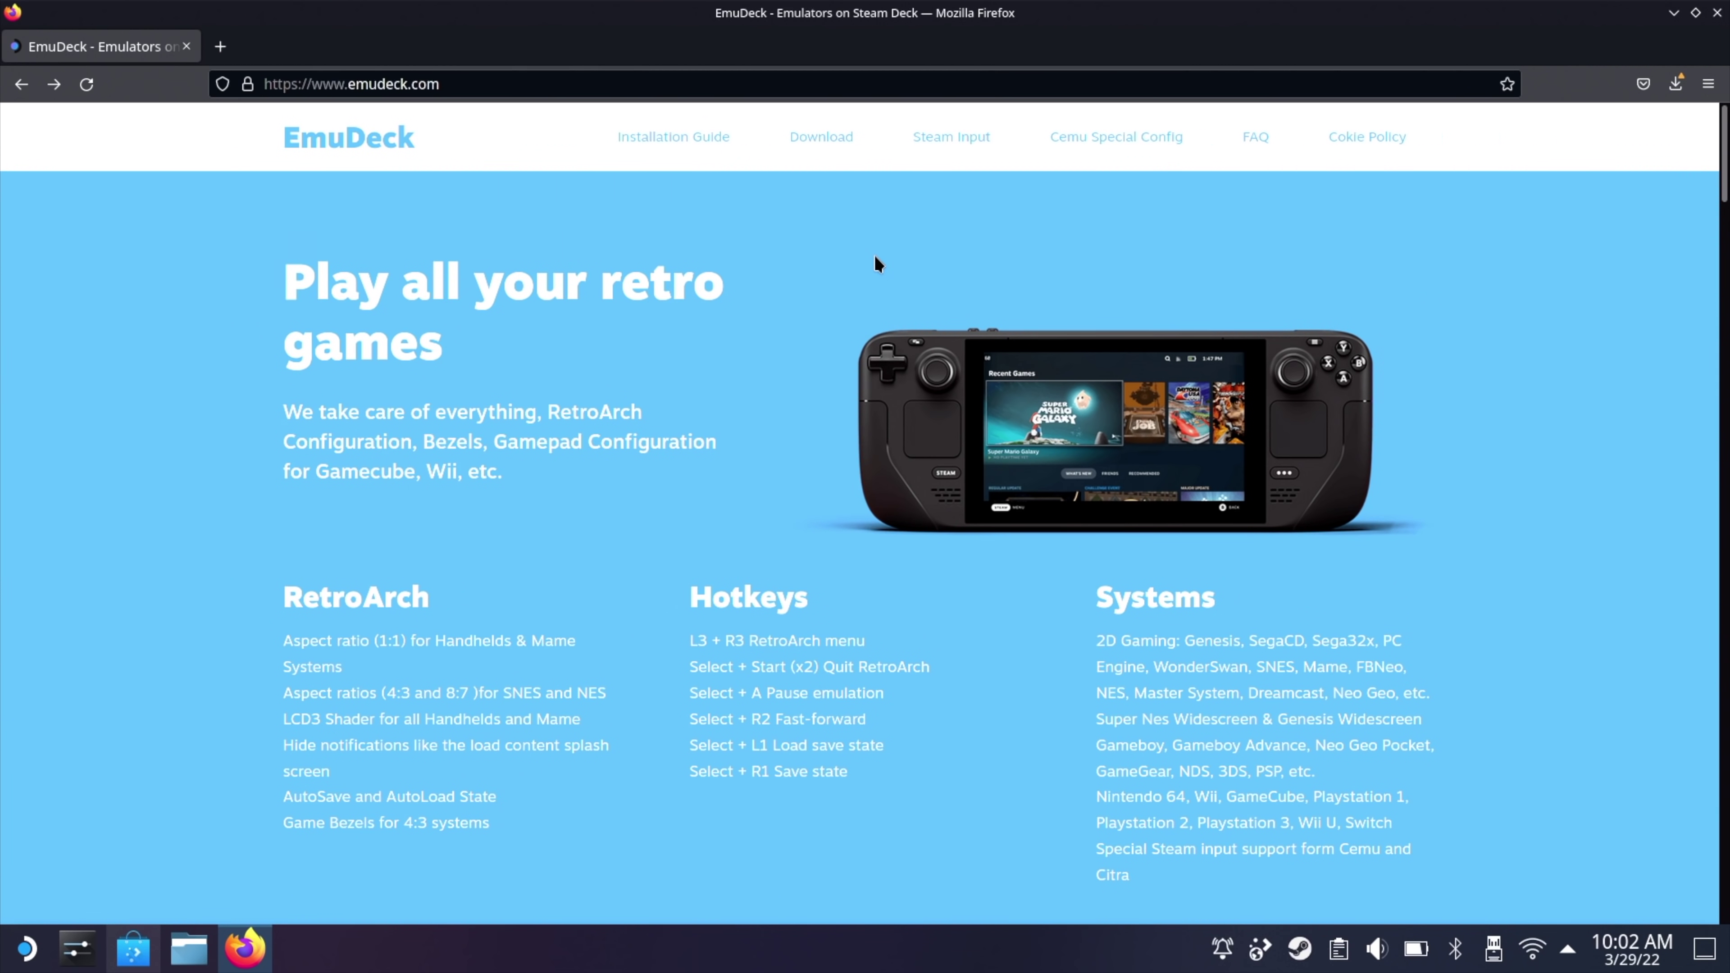
{"action": "left_click", "coordinate": [821, 137]}
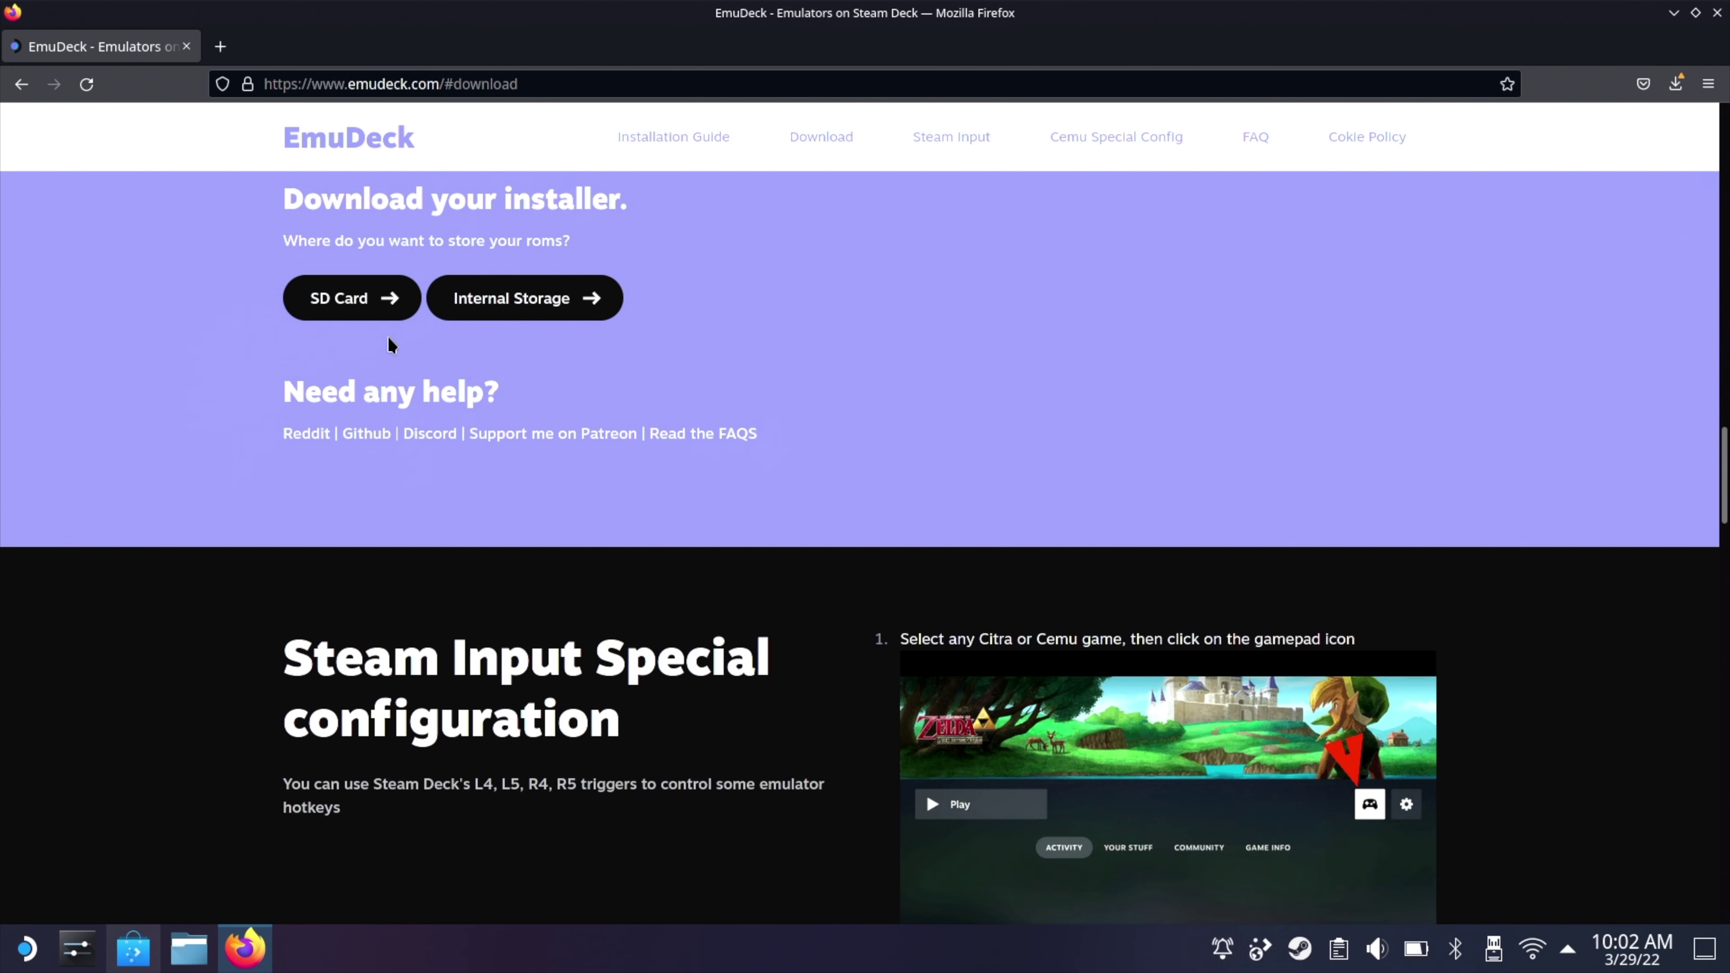
{"action": "left_click", "coordinate": [332, 306]}
{"action": "left_click", "coordinate": [770, 426]}
{"action": "left_click", "coordinate": [1109, 483]}
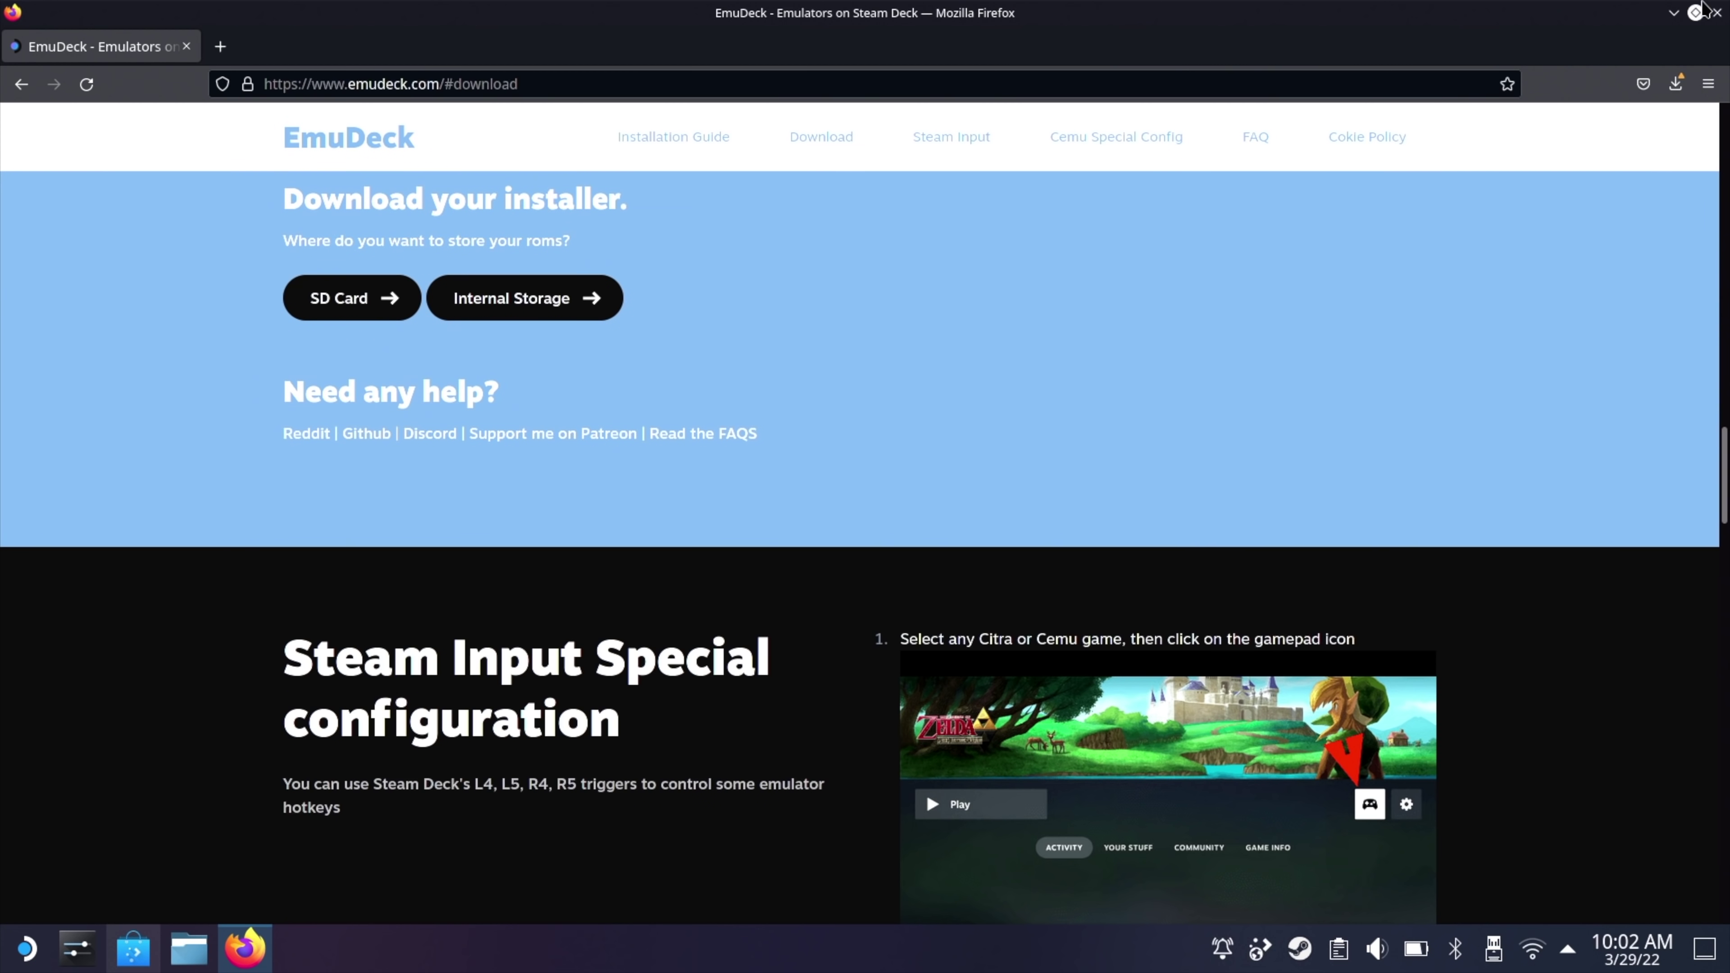
{"action": "left_click", "coordinate": [1674, 12]}
{"action": "left_click", "coordinate": [189, 948]}
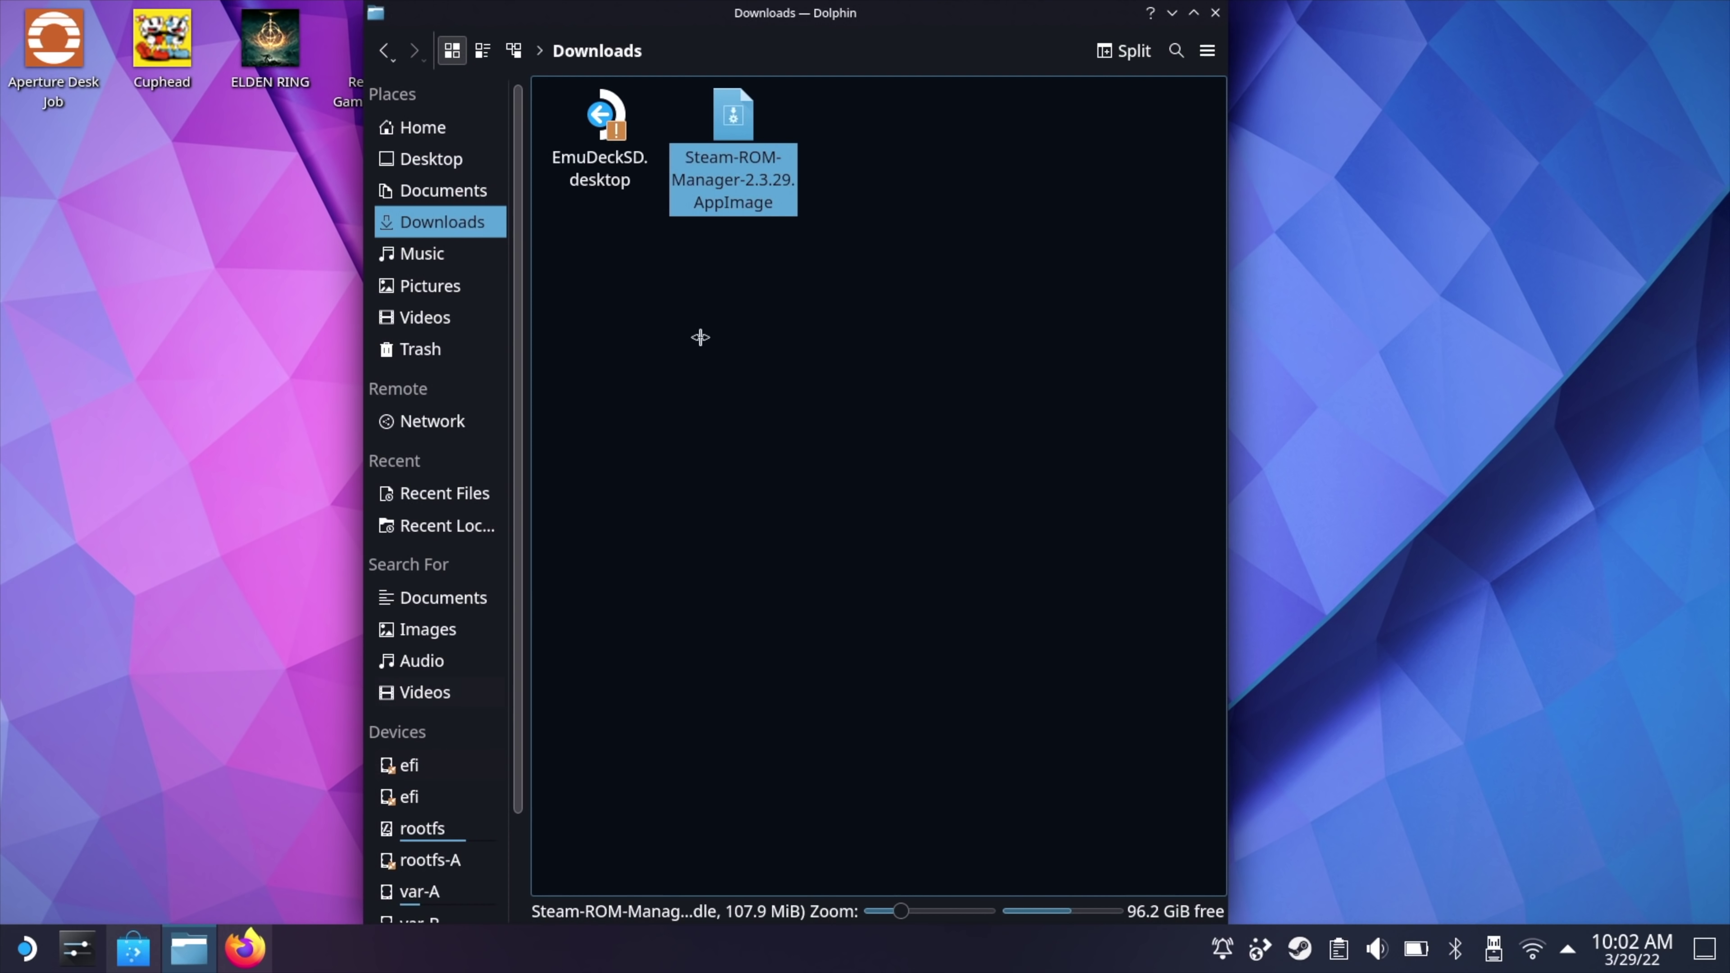
Step: Drag EmuDeckSD.desktop from Downloads to the desktop with Move Here, then minimize the file manager
{"action": "left_click", "coordinate": [700, 337]}
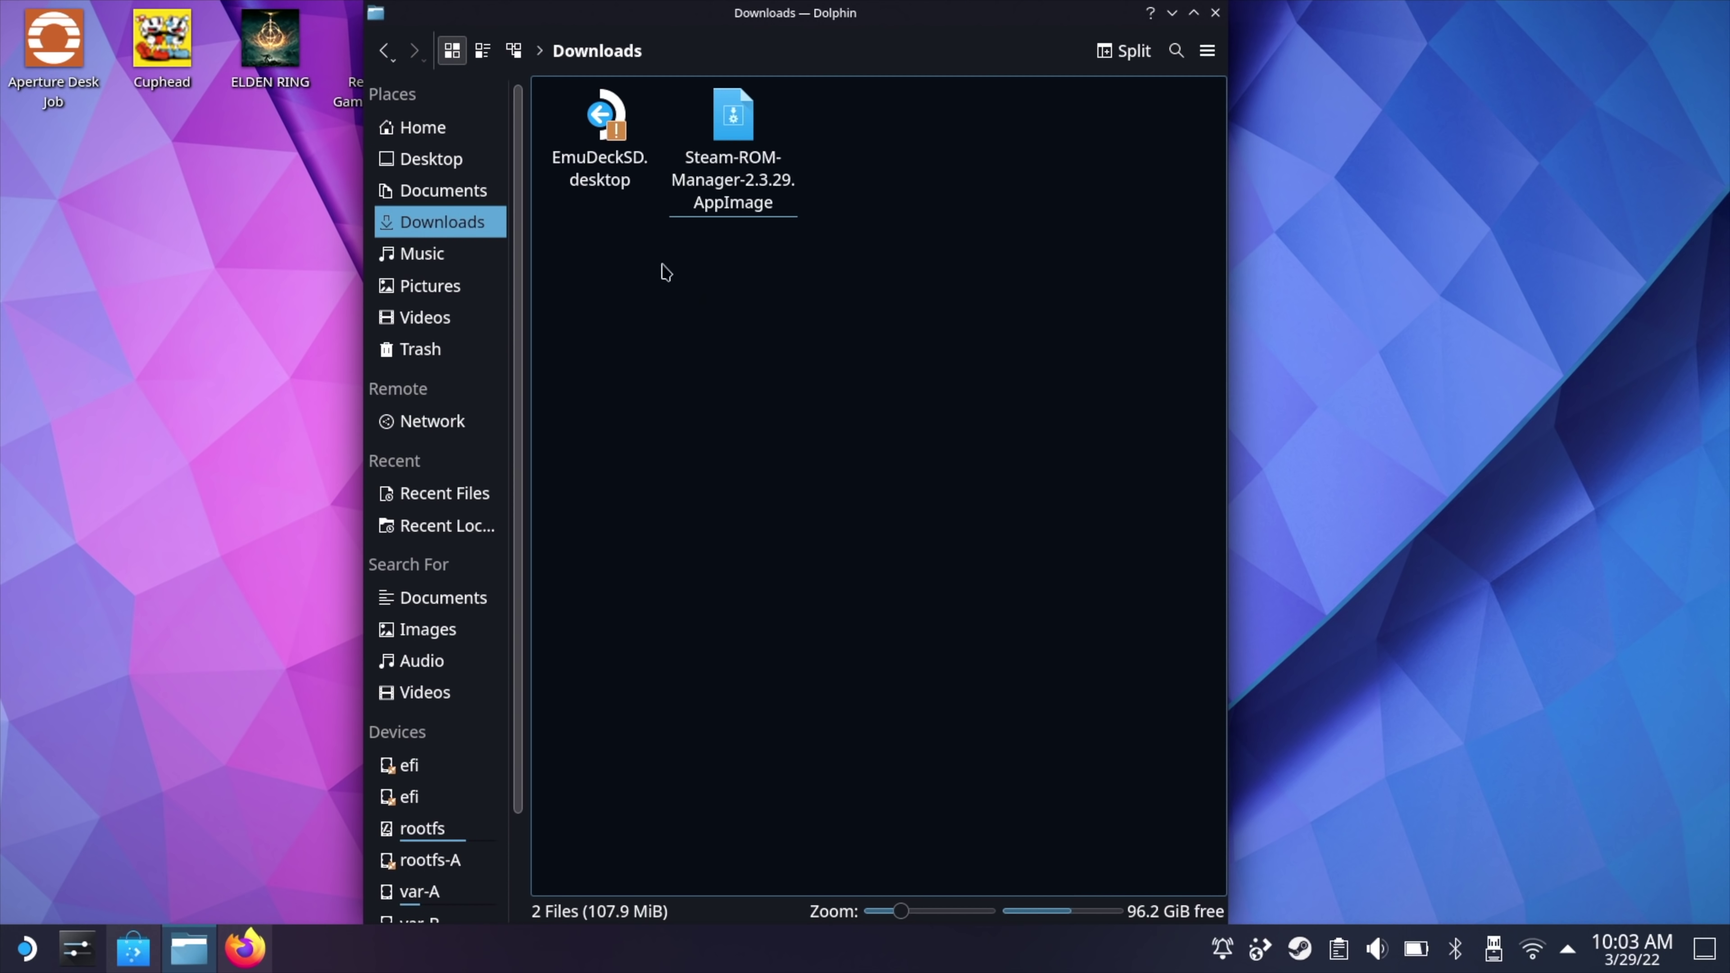
{"action": "left_click", "coordinate": [610, 147]}
{"action": "left_click_drag", "start_coordinate": [611, 147], "coordinate": [71, 188]}
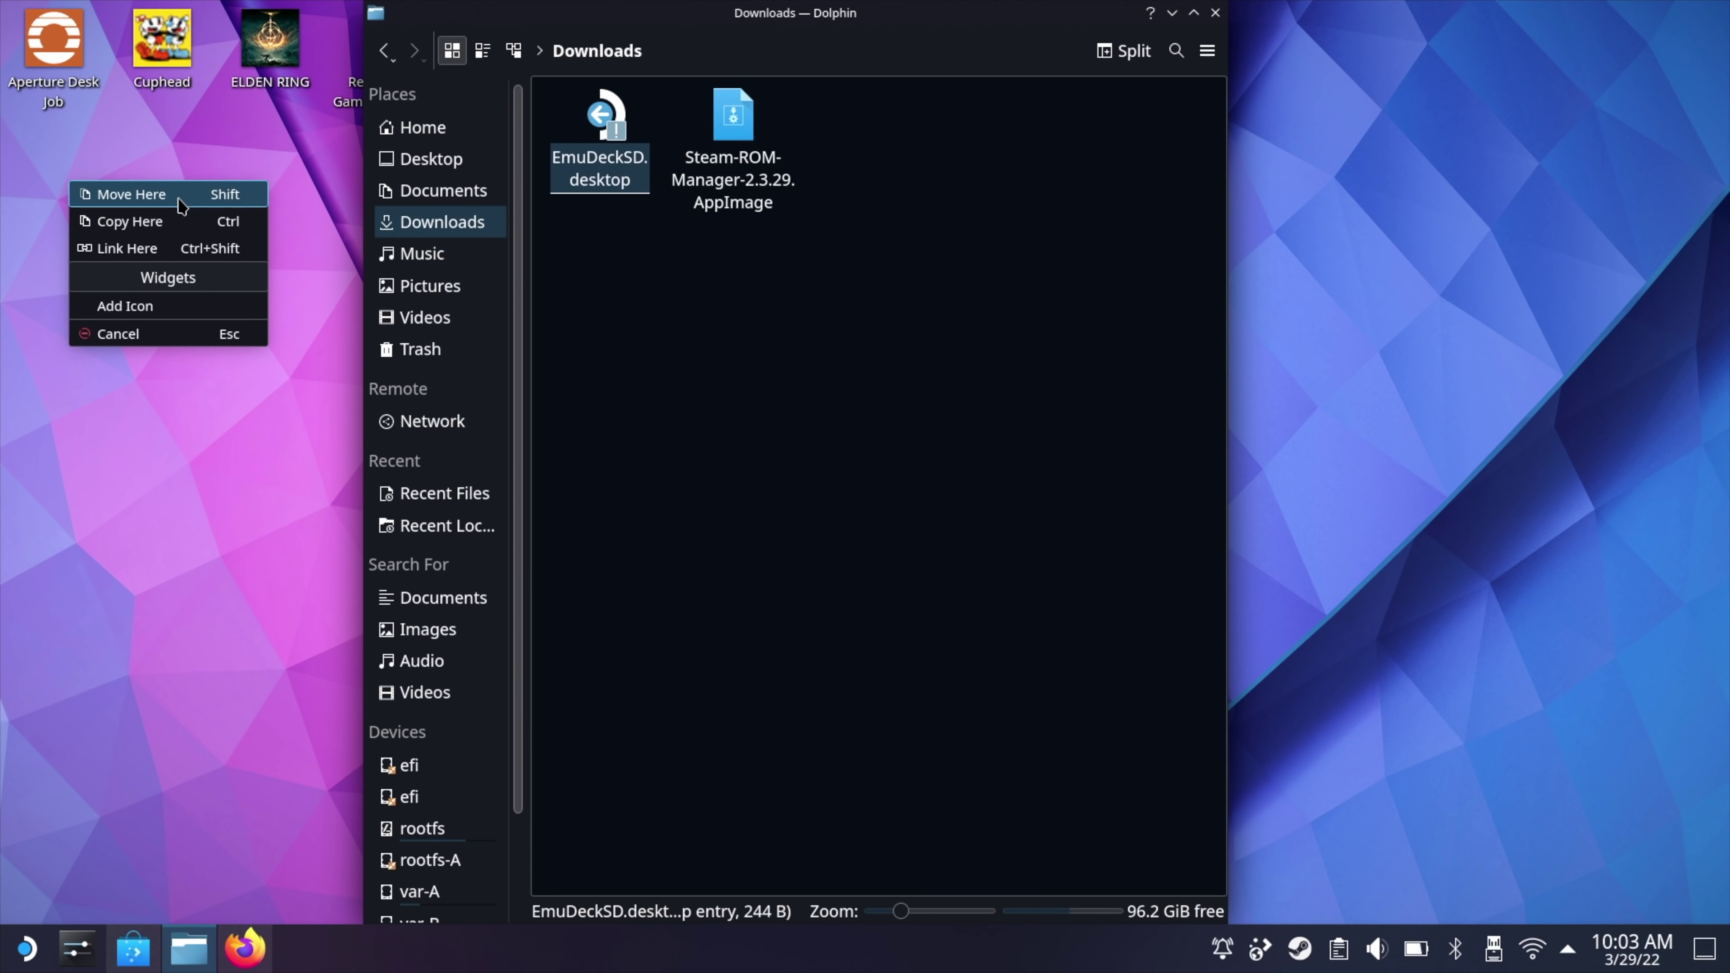
{"action": "left_click", "coordinate": [176, 195]}
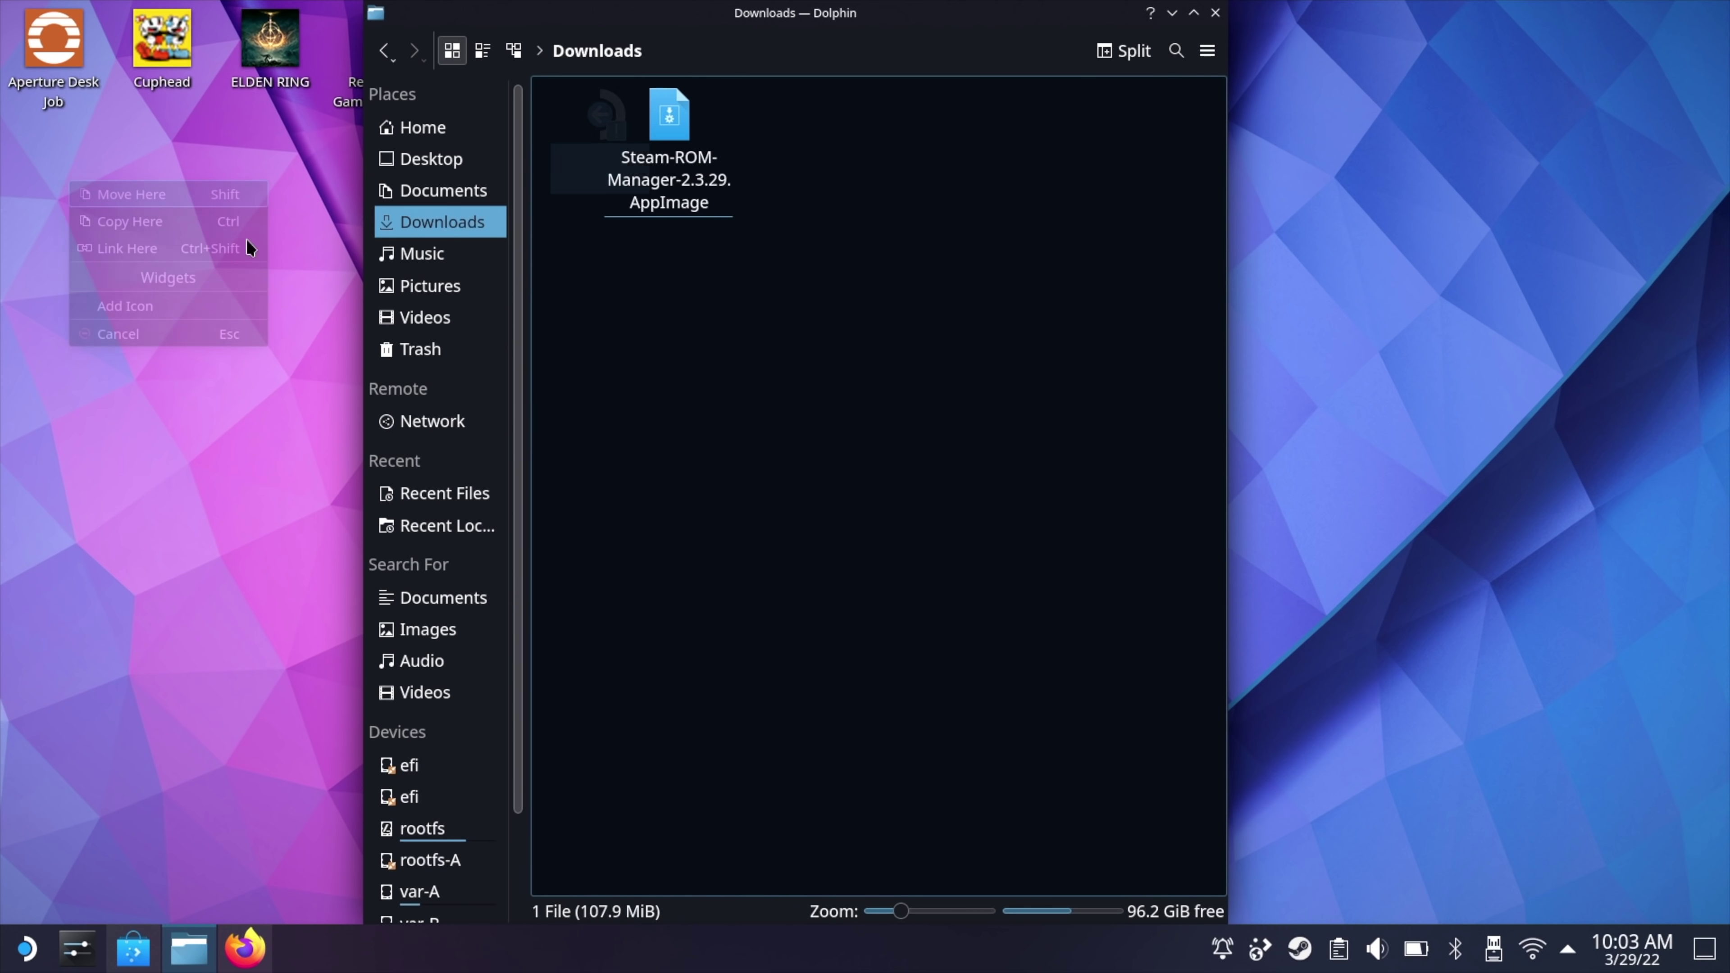
{"action": "left_click", "coordinate": [1176, 20]}
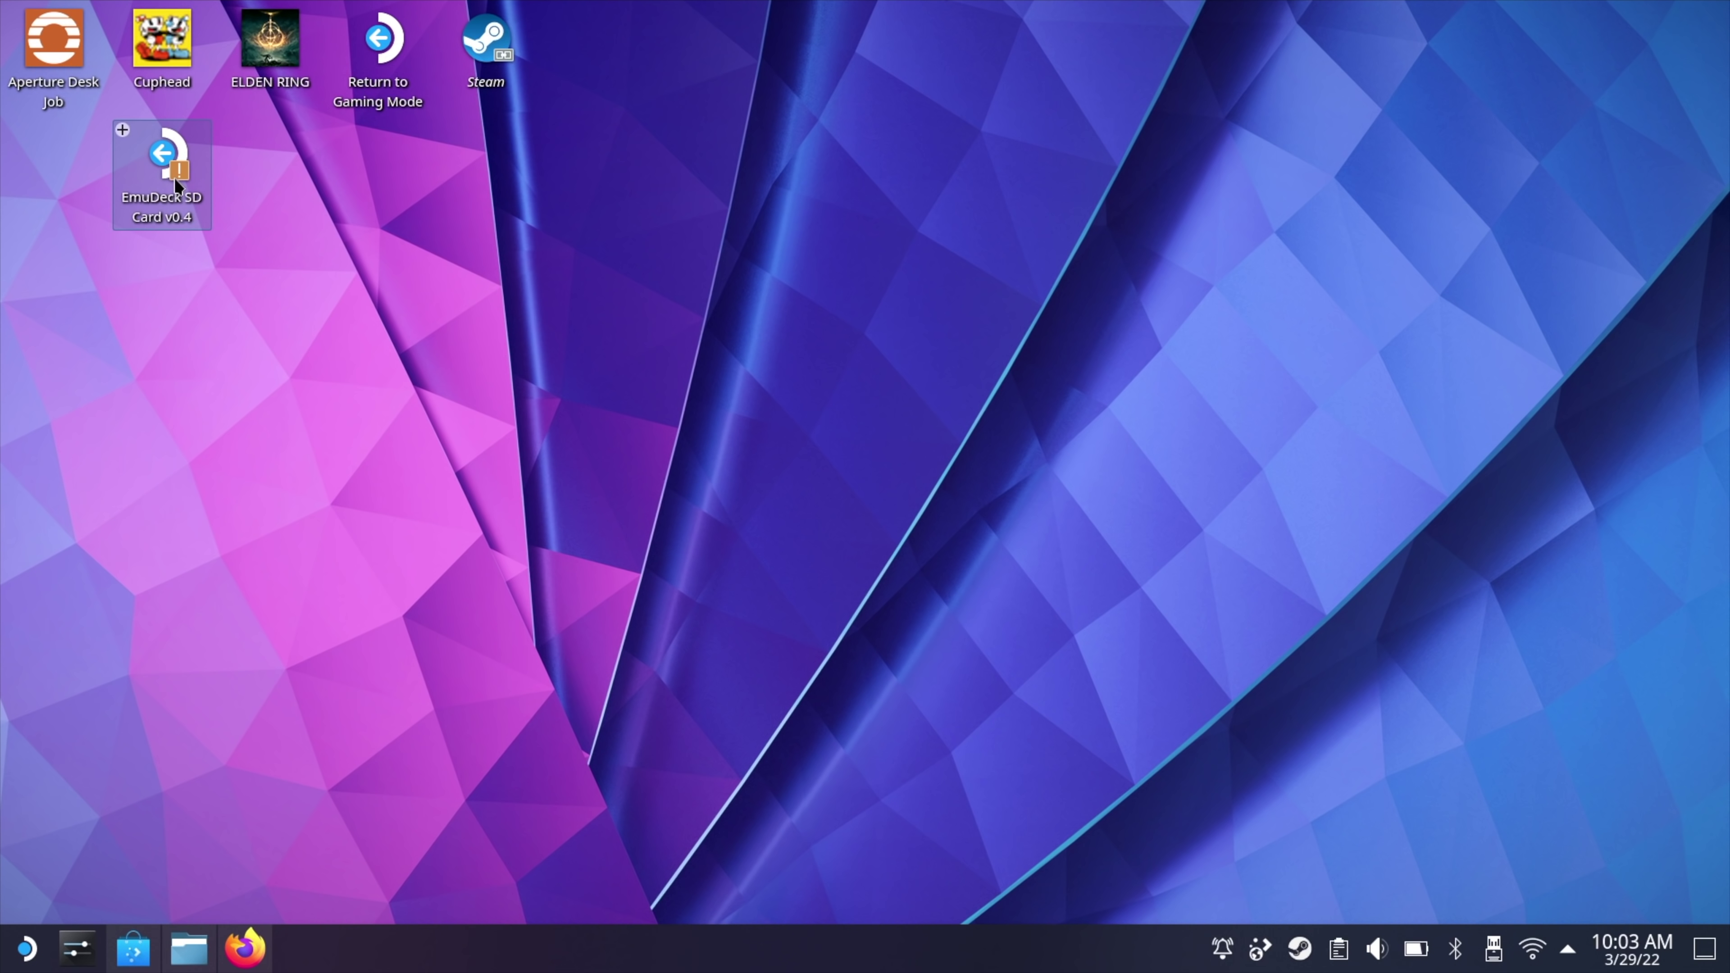
Step: Start the EmuDeck SD Card desktop icon and confirm Continue in the warning dialog
{"action": "left_click", "coordinate": [175, 177]}
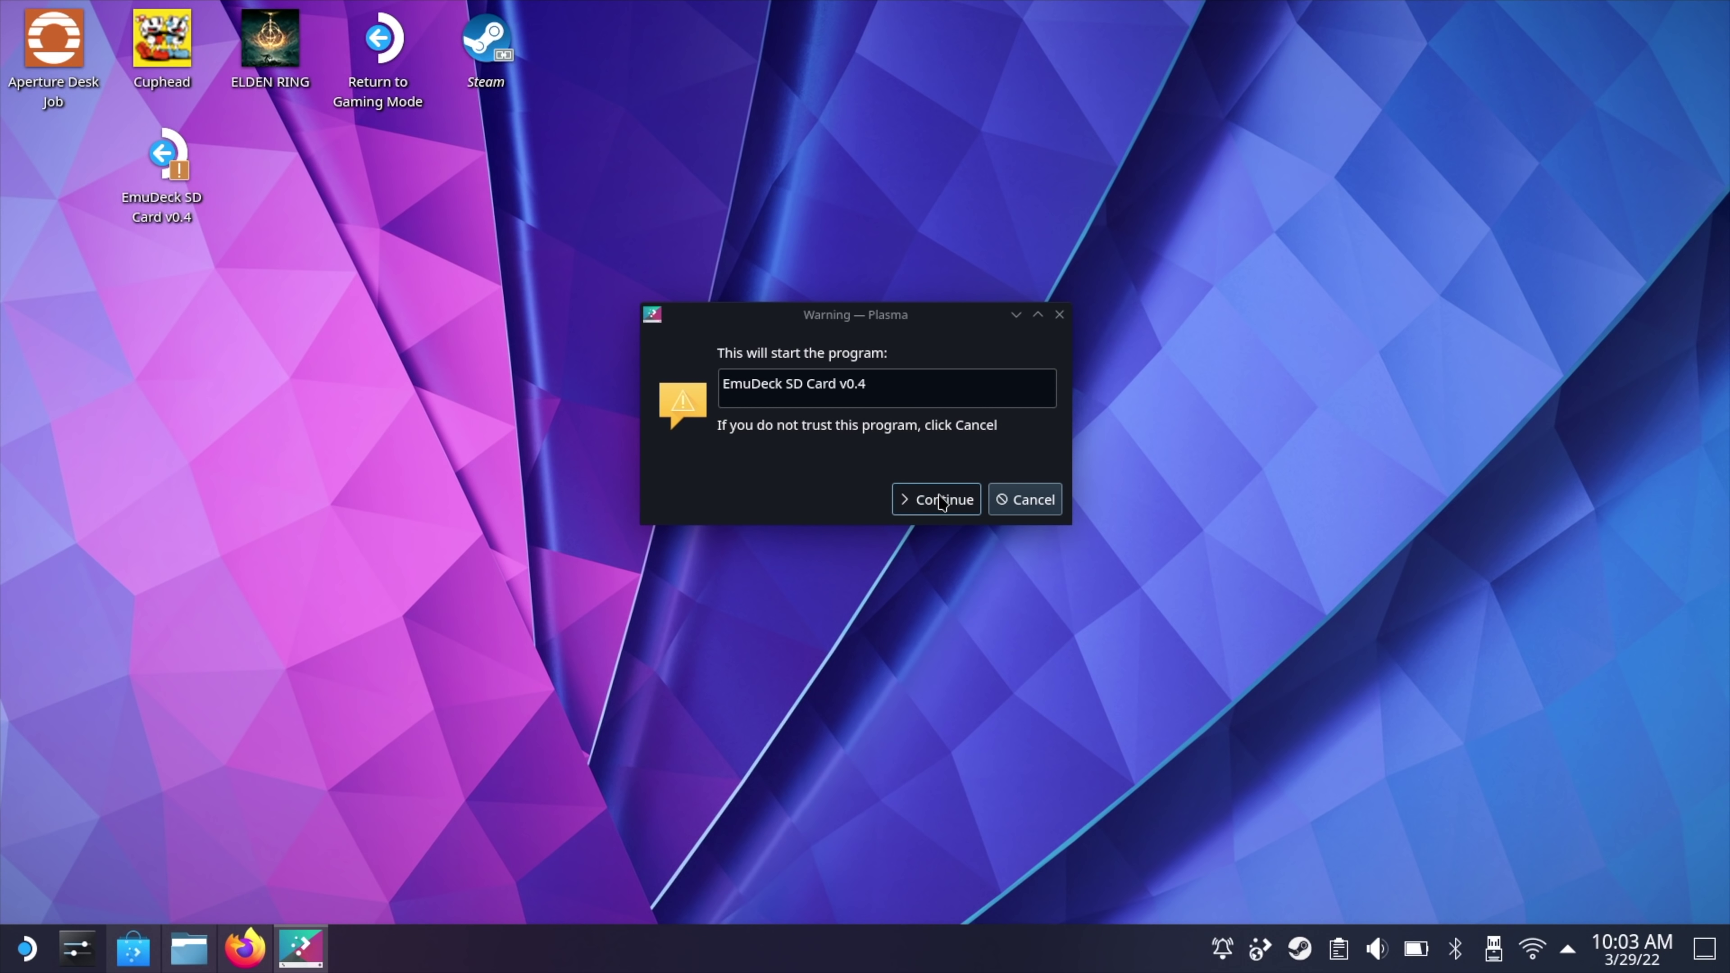
{"action": "left_click", "coordinate": [930, 499]}
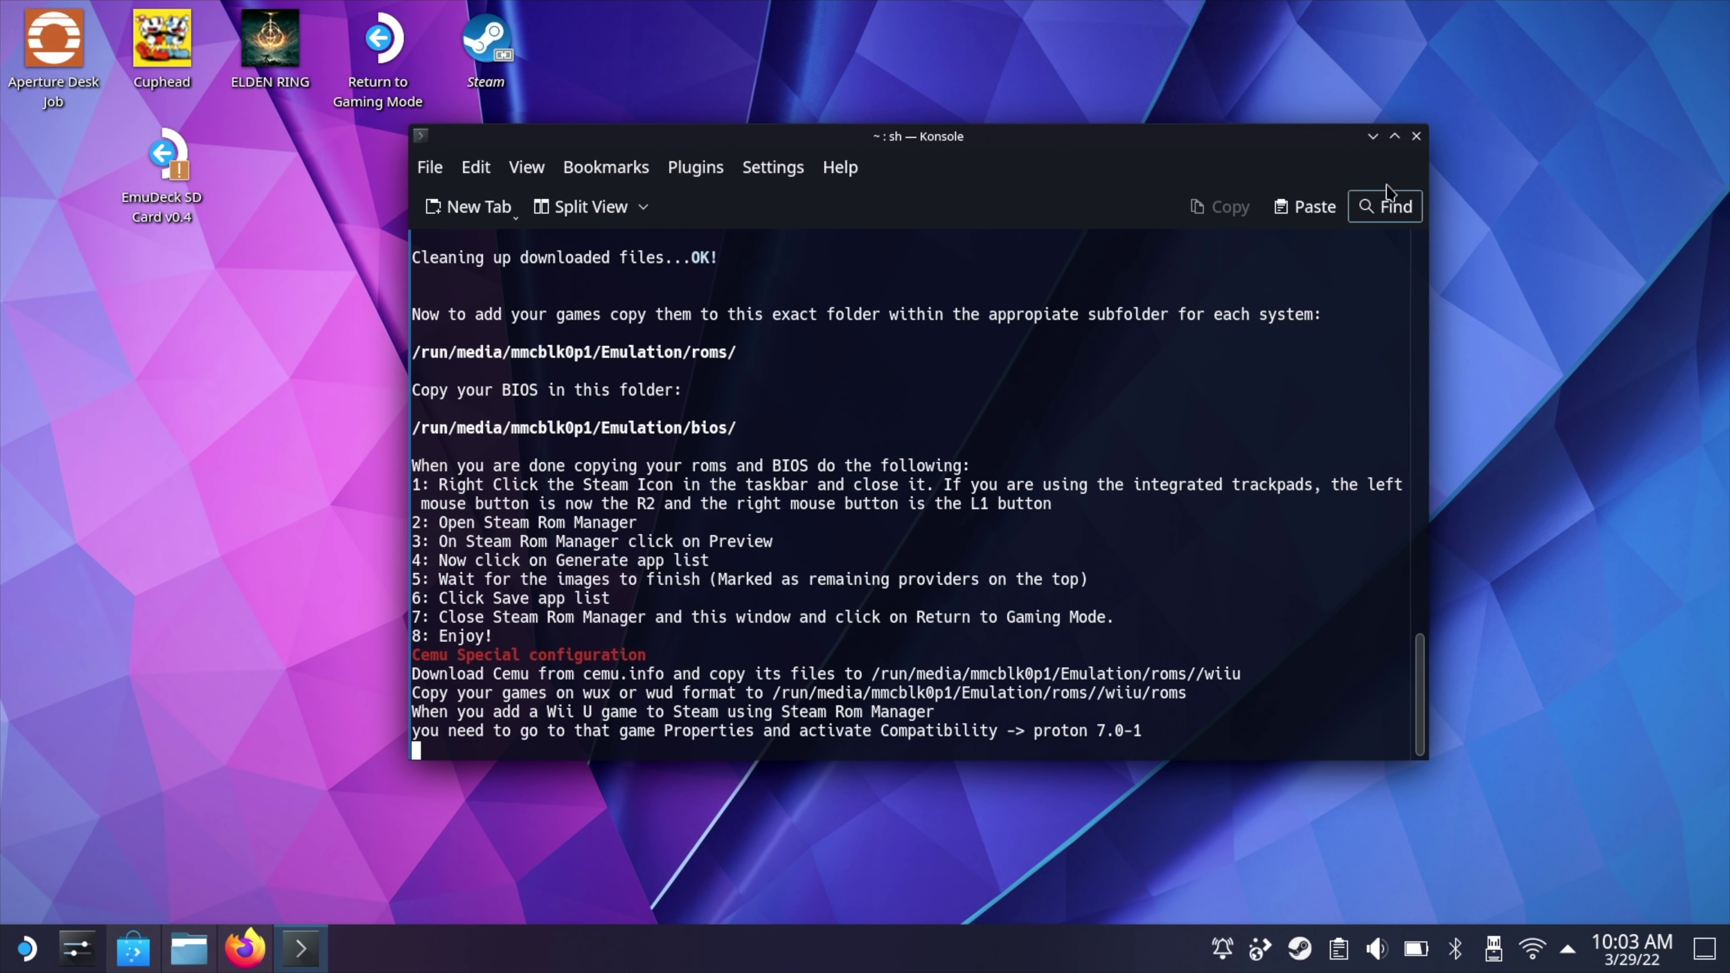
Step: Restore the file manager and open primary's Emulation/roms folder after checking bios
{"action": "left_click", "coordinate": [1374, 137]}
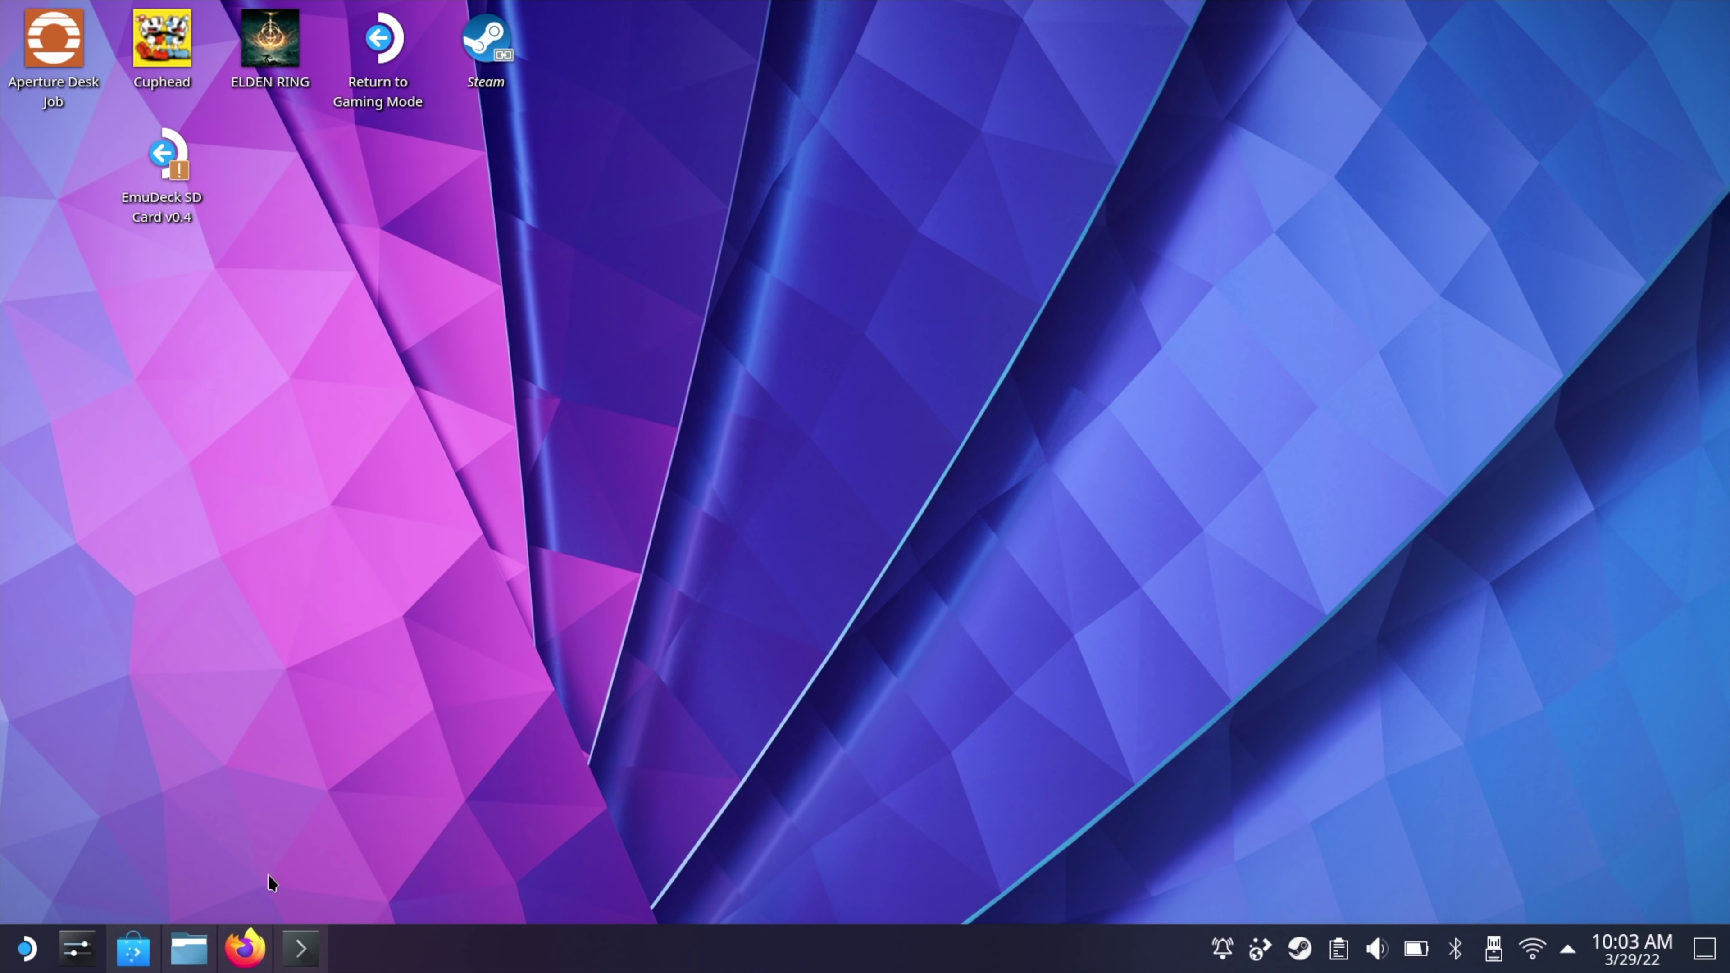
{"action": "left_click", "coordinate": [191, 951]}
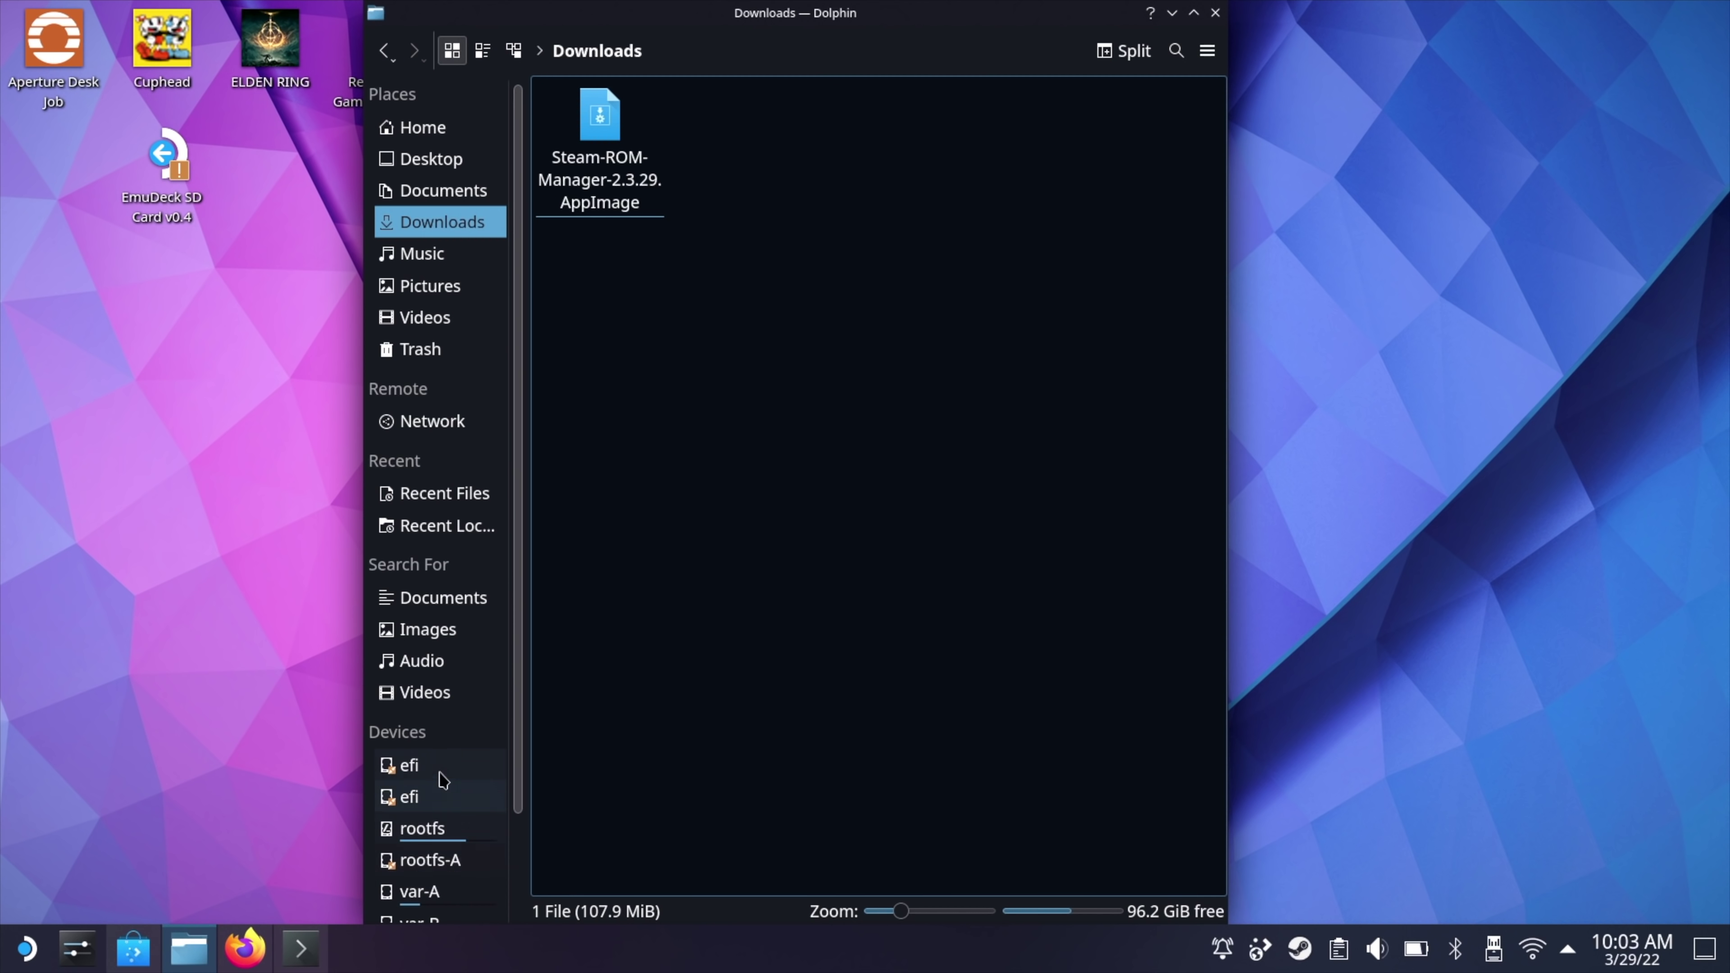
{"action": "scroll", "coordinate": [458, 855], "scroll_direction": "down", "scroll_amount": 2}
{"action": "left_click", "coordinate": [446, 910]}
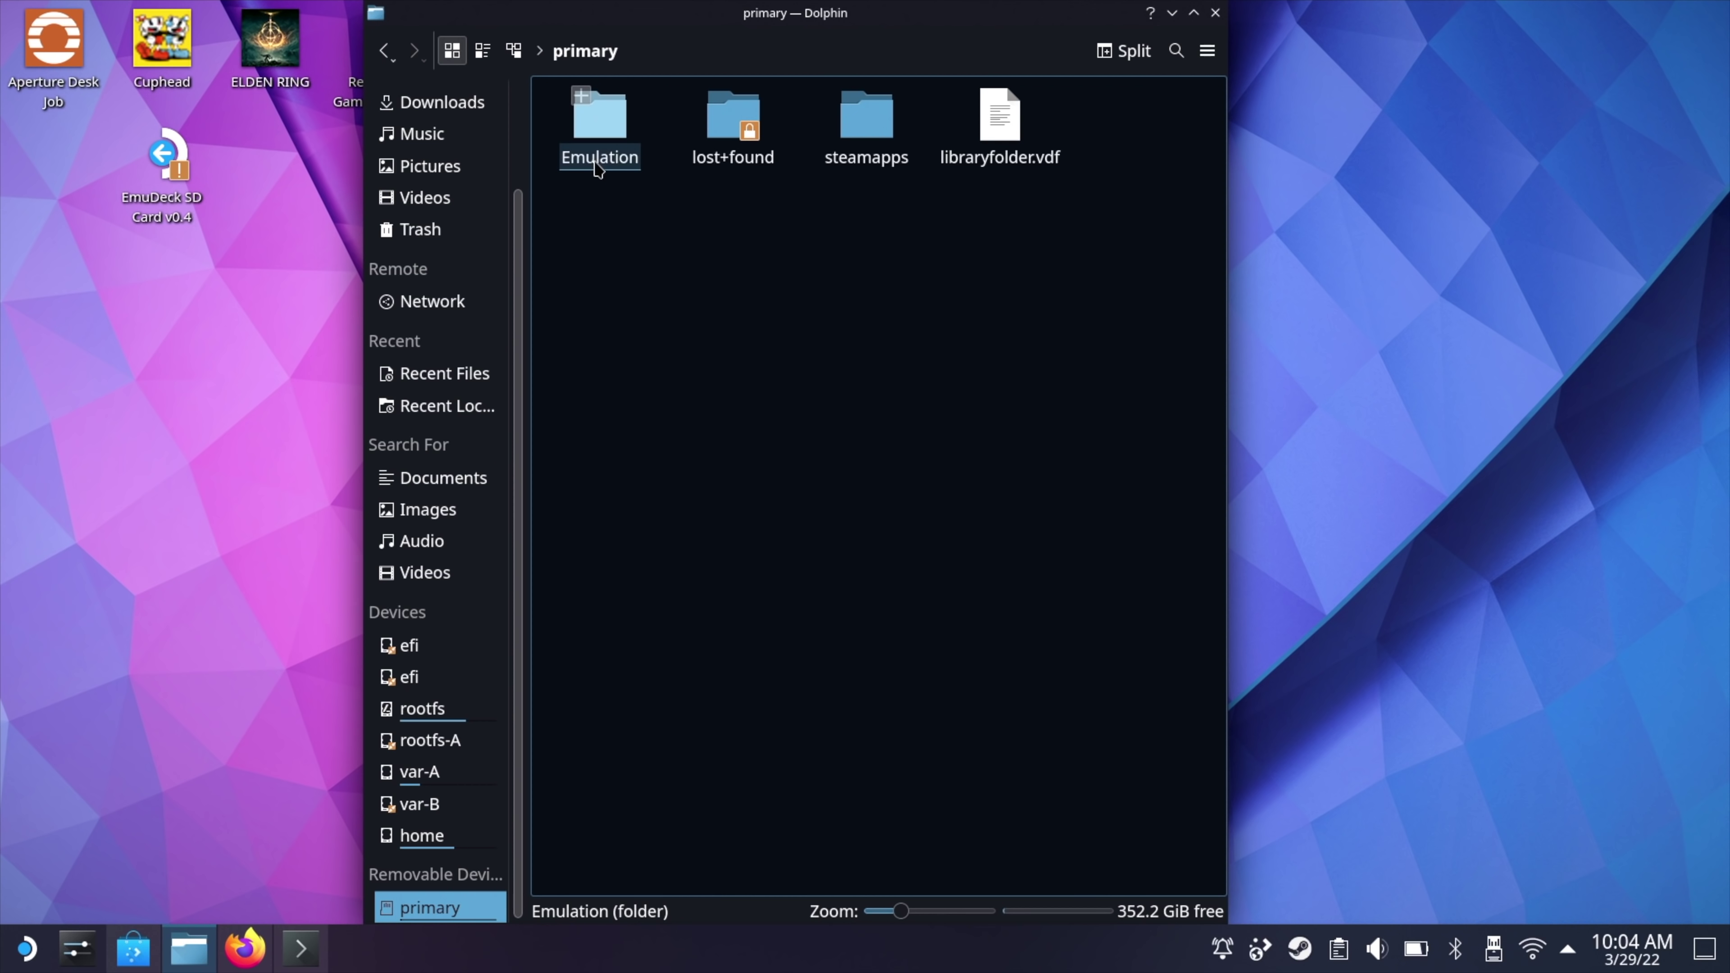
{"action": "left_click", "coordinate": [597, 136]}
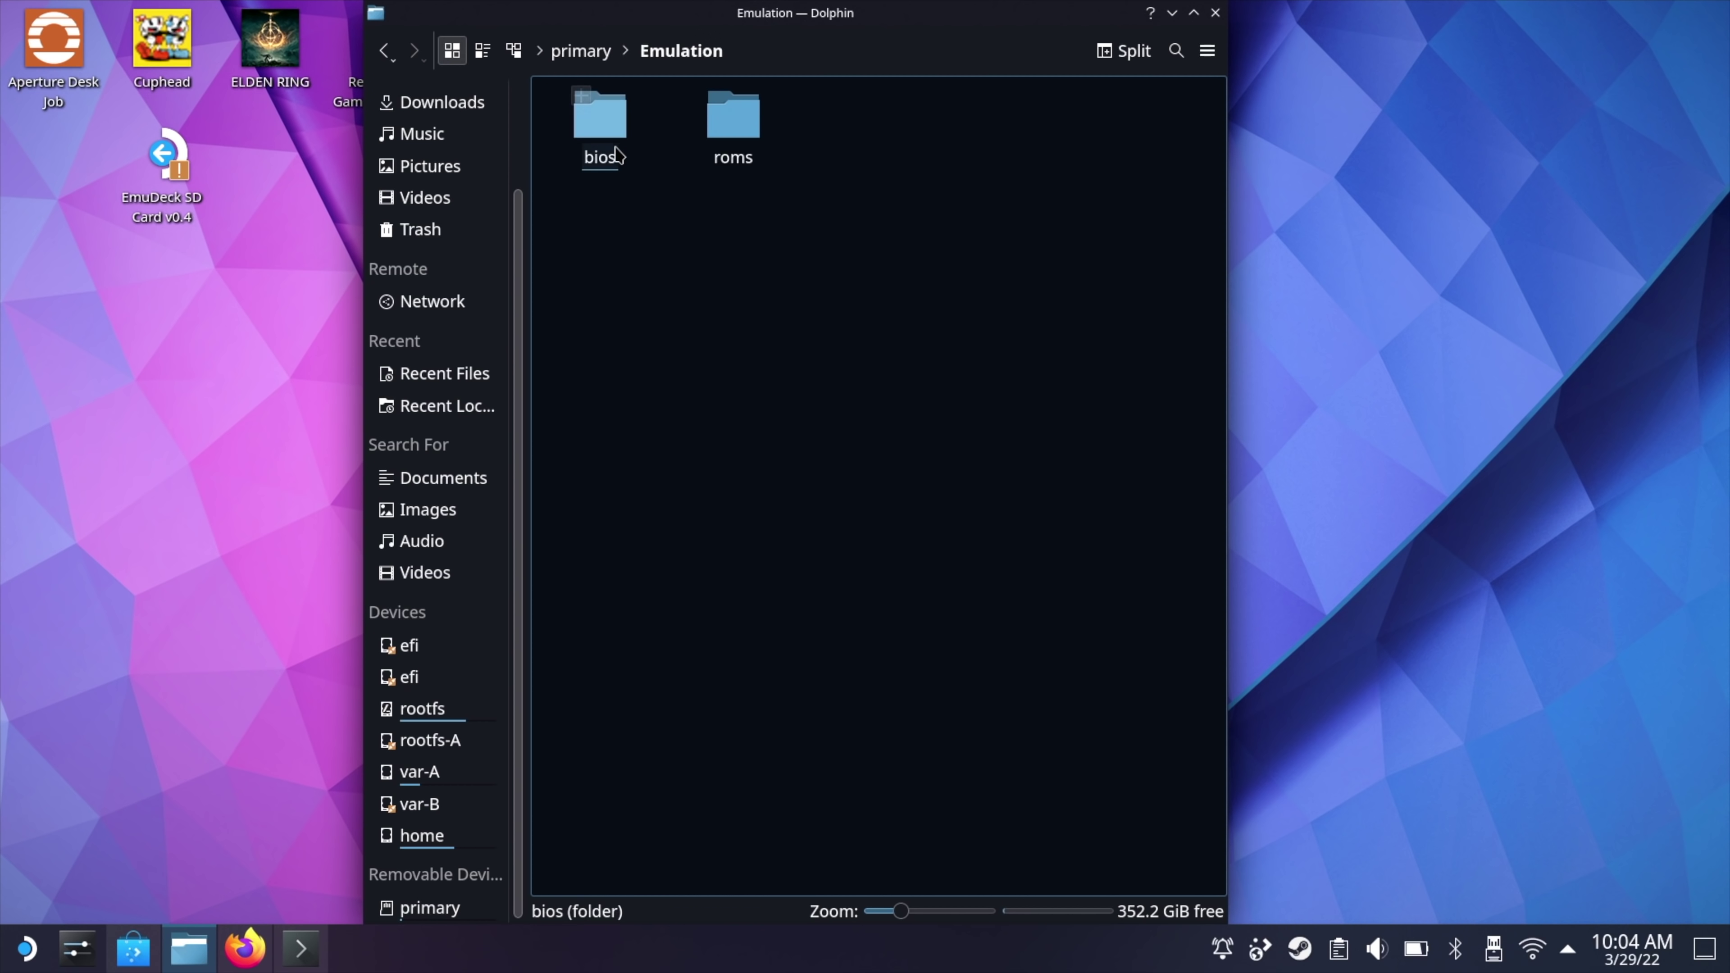
{"action": "left_click", "coordinate": [615, 137]}
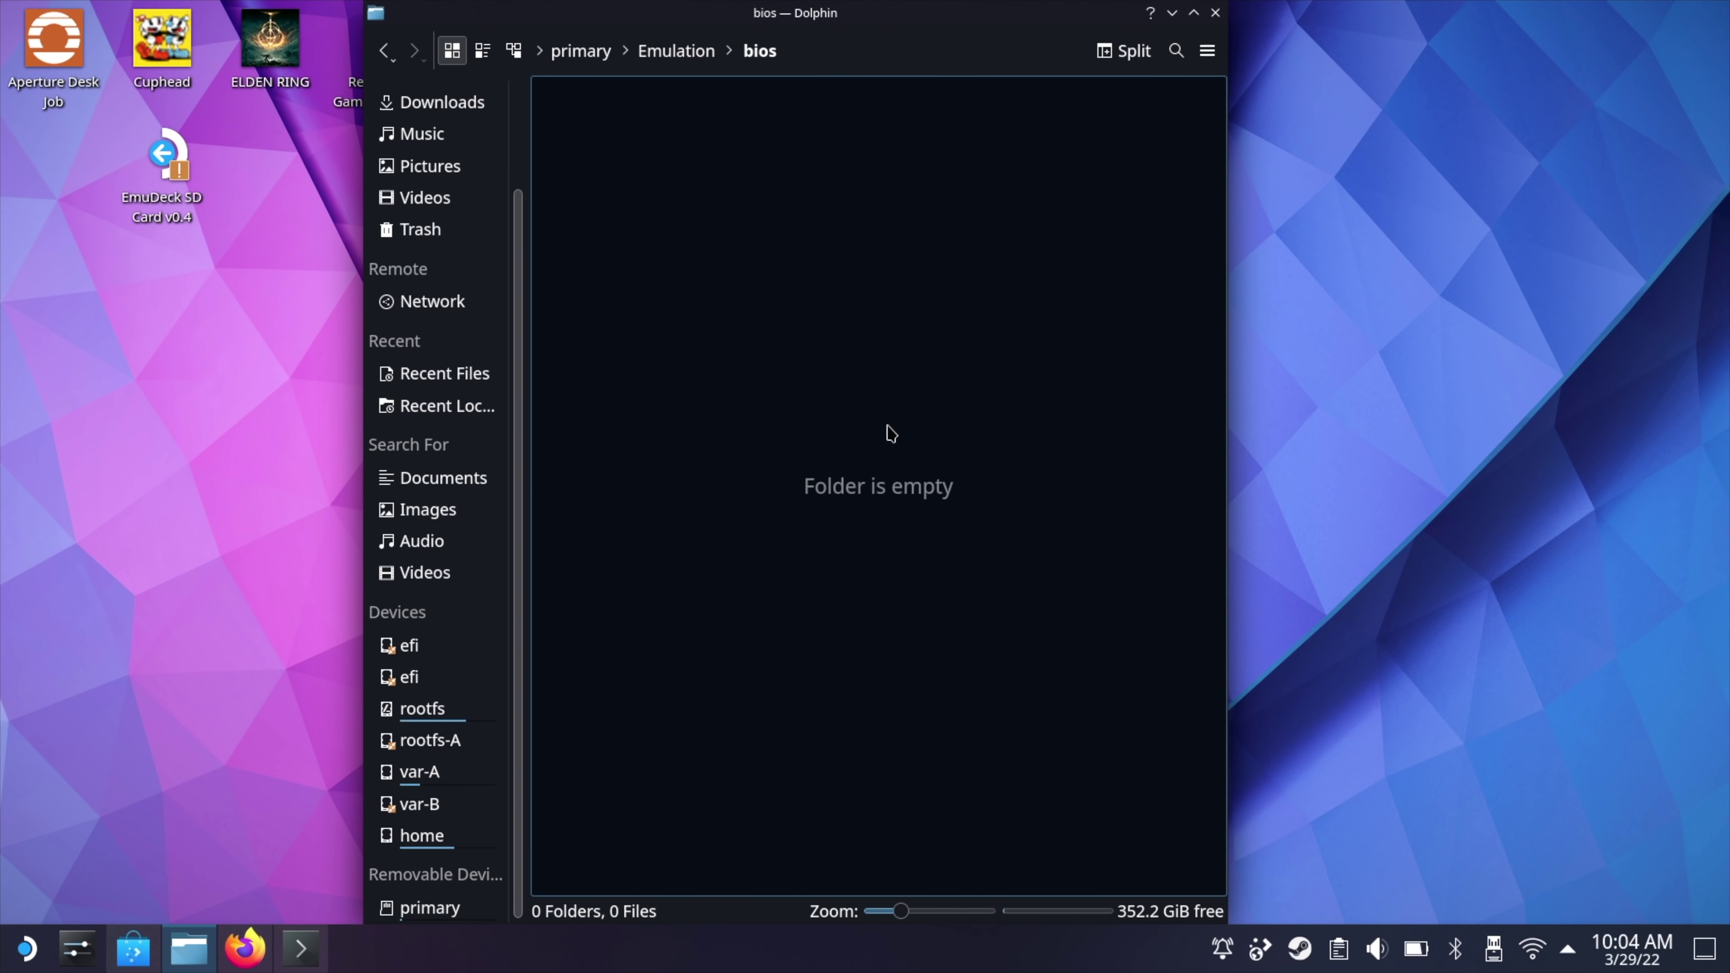
{"action": "left_click", "coordinate": [385, 50]}
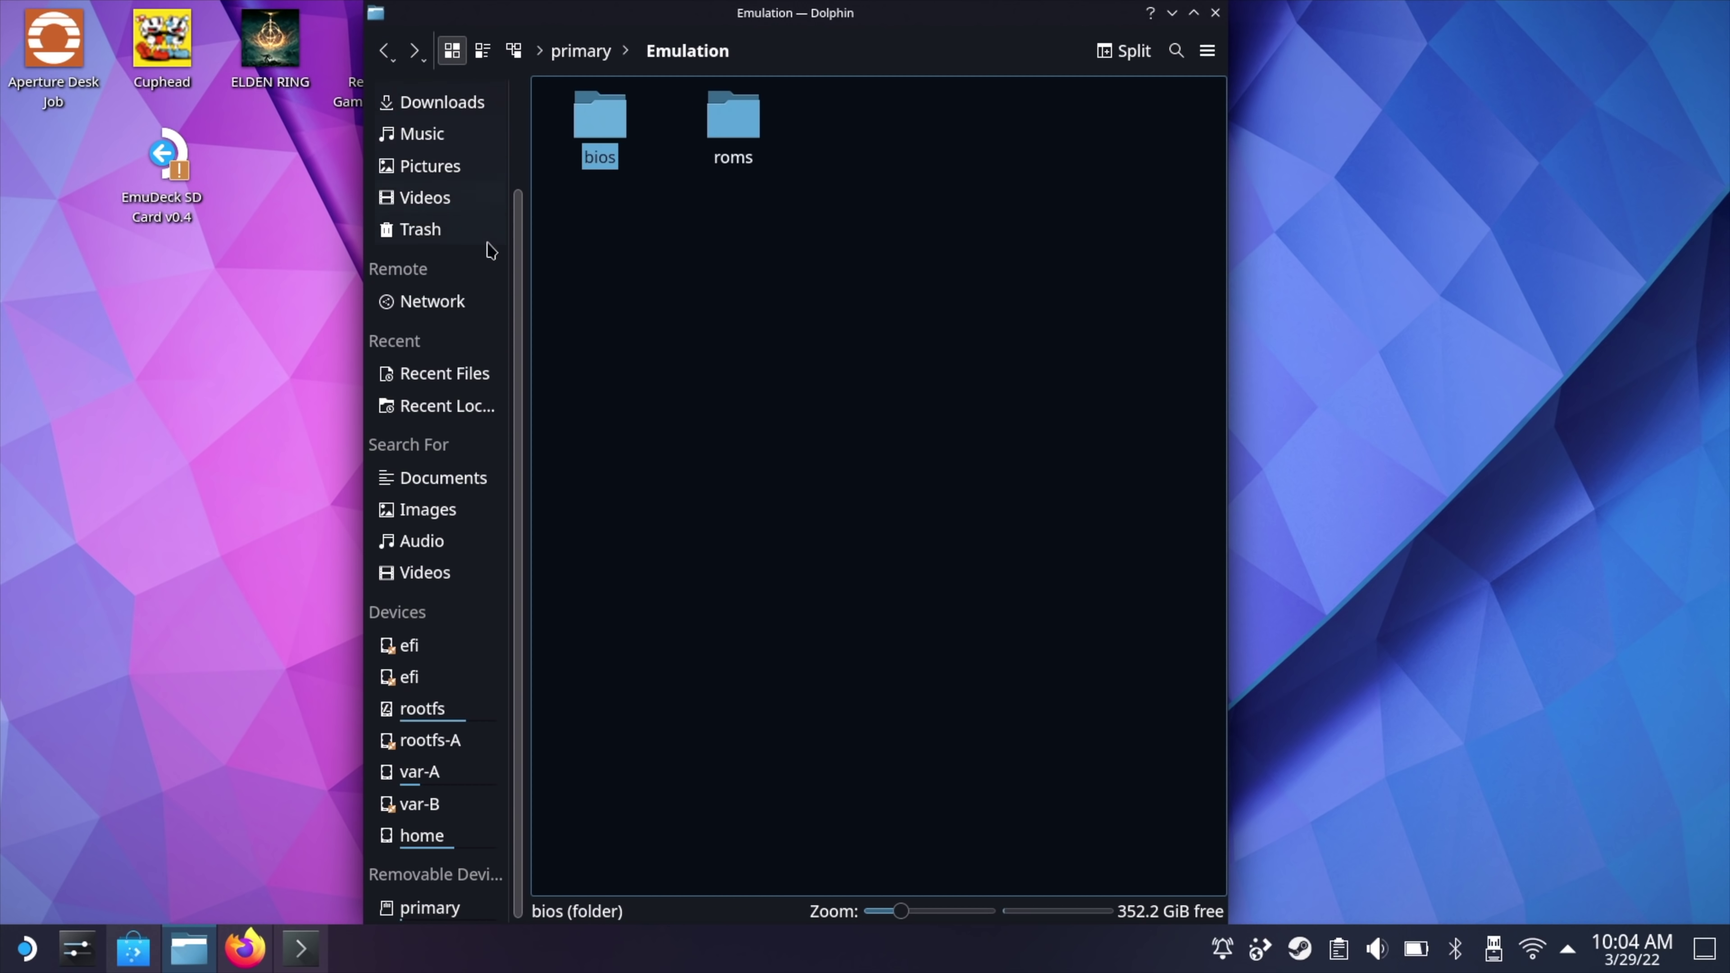
{"action": "left_click", "coordinate": [735, 135]}
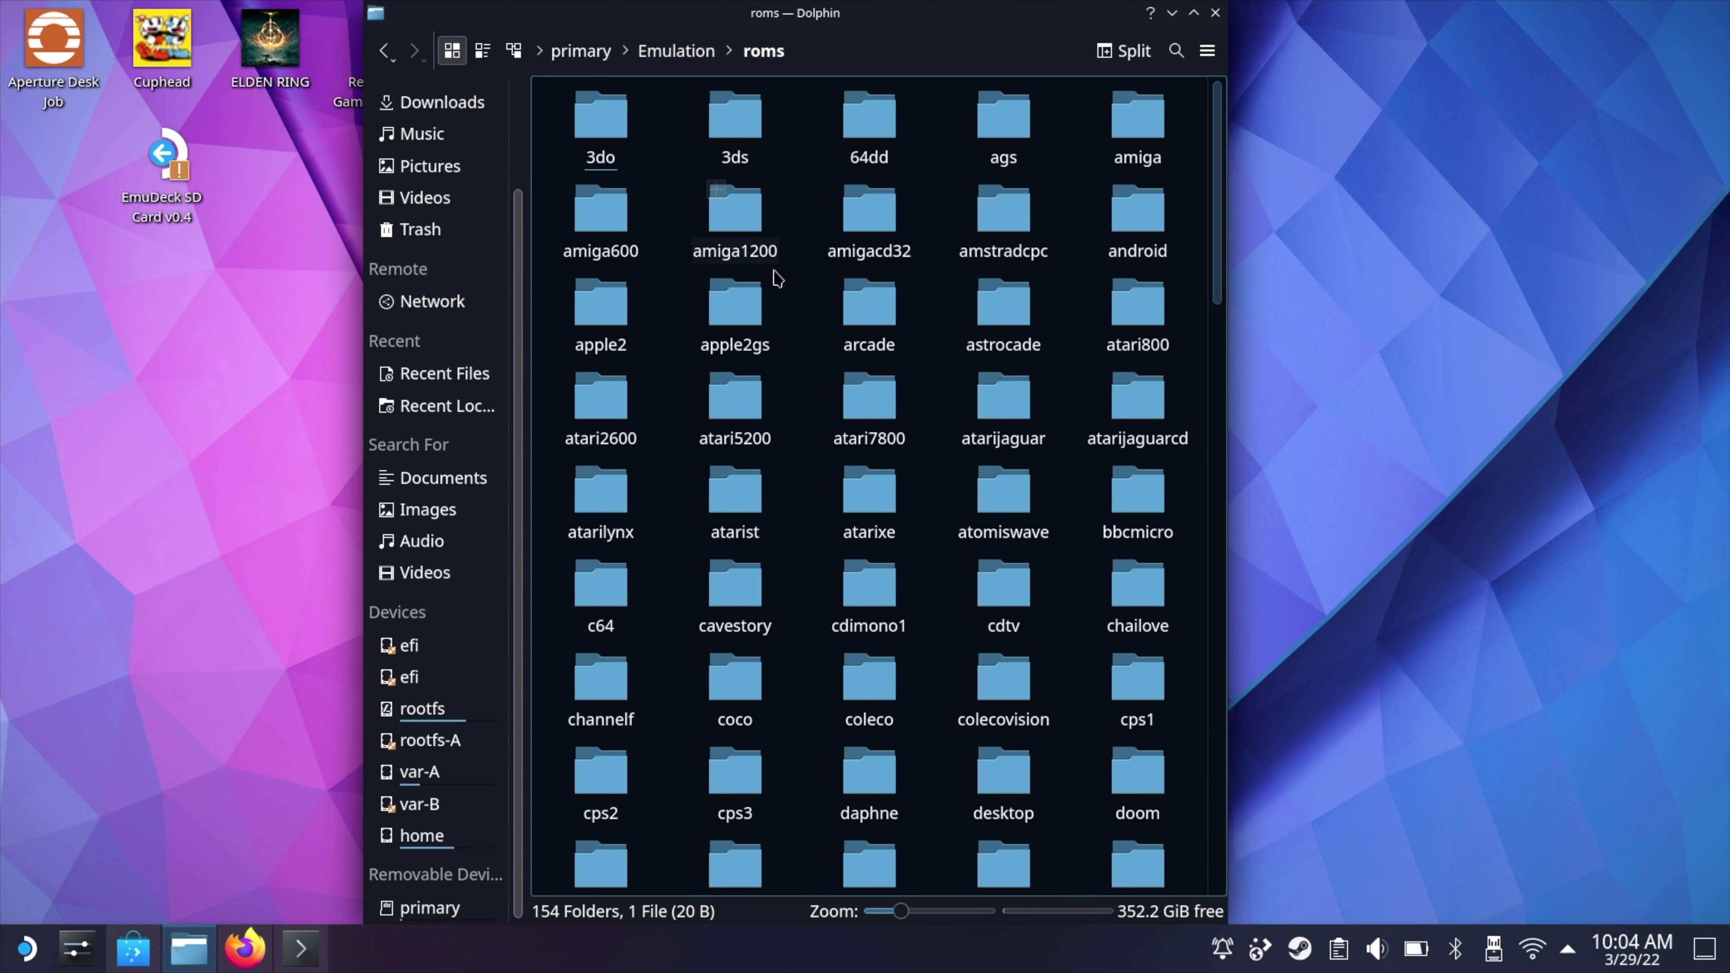
Step: Tile the file manager window to the left half of the screen
{"action": "scroll", "coordinate": [807, 690], "scroll_direction": "down", "scroll_amount": 15}
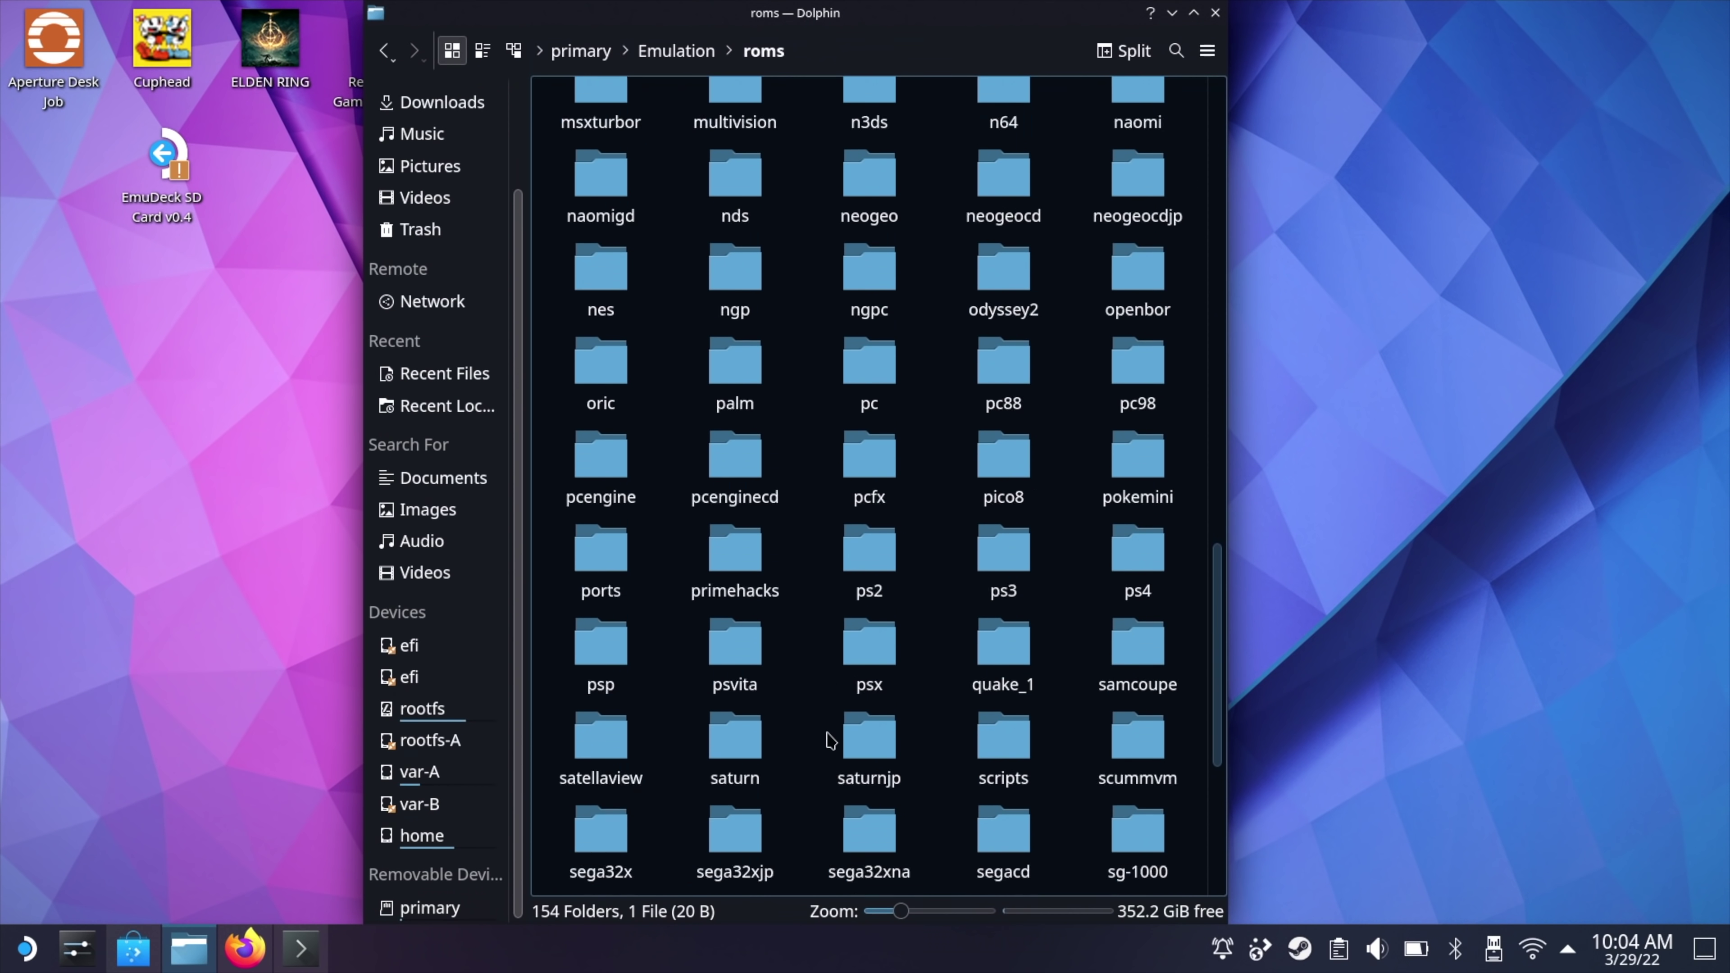
{"action": "scroll", "coordinate": [824, 722], "scroll_direction": "up", "scroll_amount": 15}
{"action": "scroll", "coordinate": [831, 739], "scroll_direction": "up", "scroll_amount": 5}
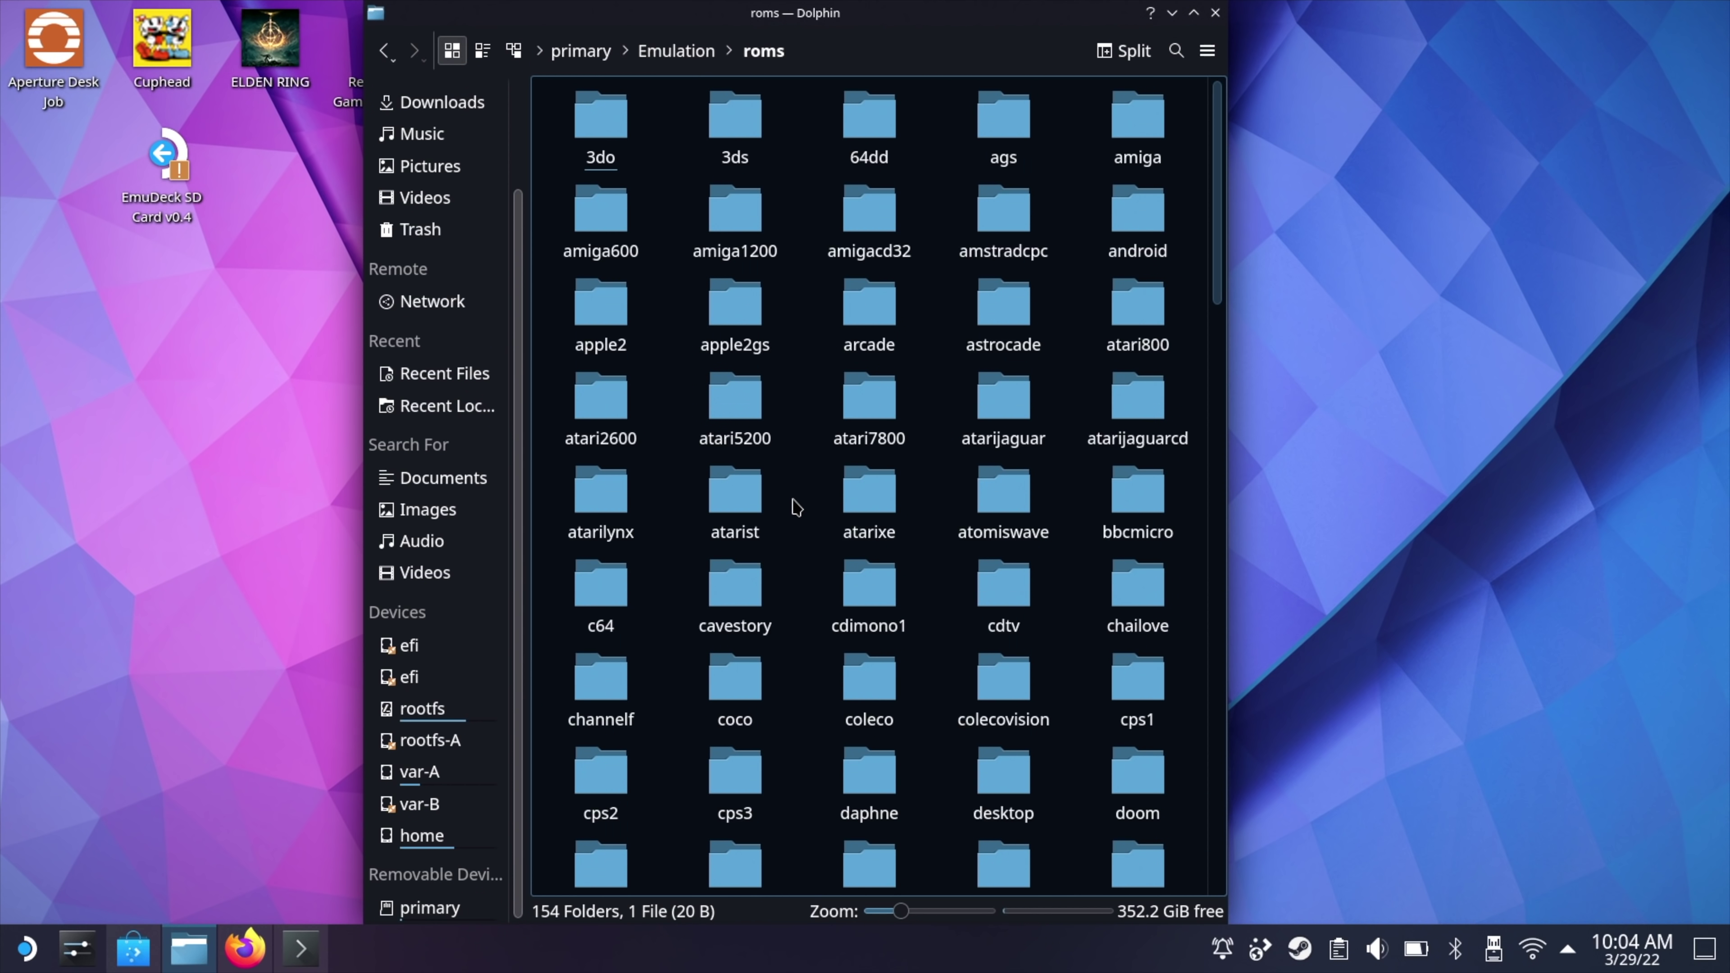
{"action": "left_click_drag", "start_coordinate": [887, 31], "coordinate": [2, 7]}
{"action": "left_click_drag", "start_coordinate": [258, 10], "coordinate": [3, 319]}
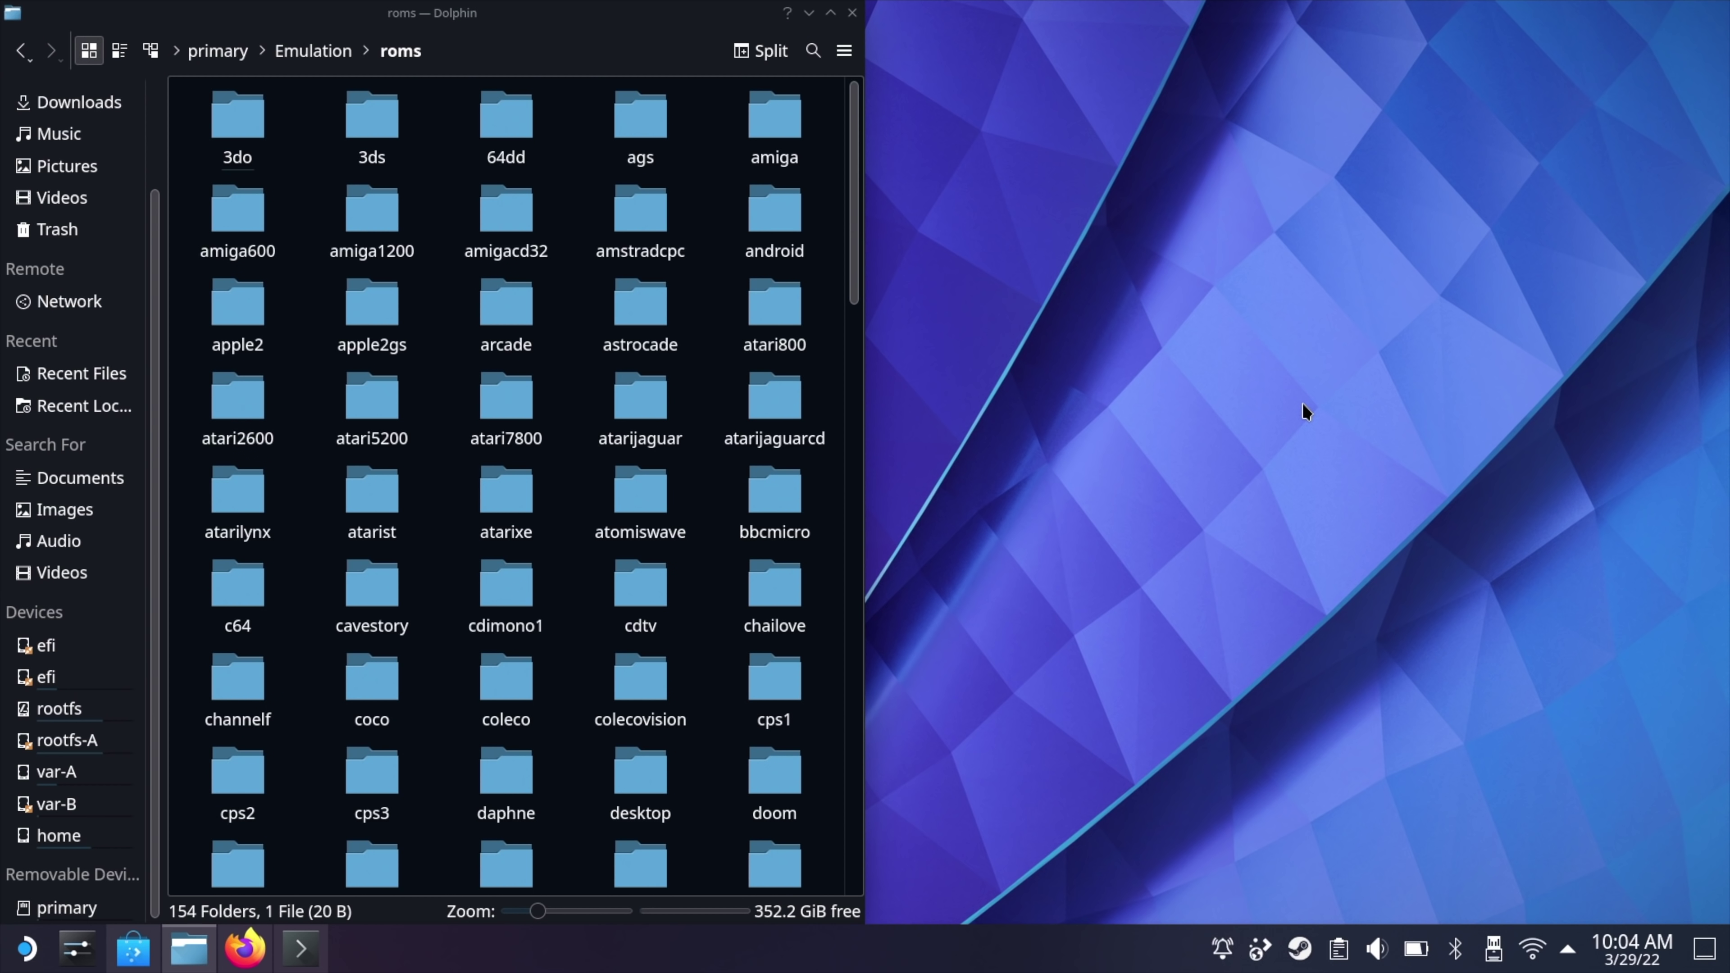
Step: Mount and open the KINGSTON drive, placing its window on the screen's right half
{"action": "left_click", "coordinate": [1262, 571]}
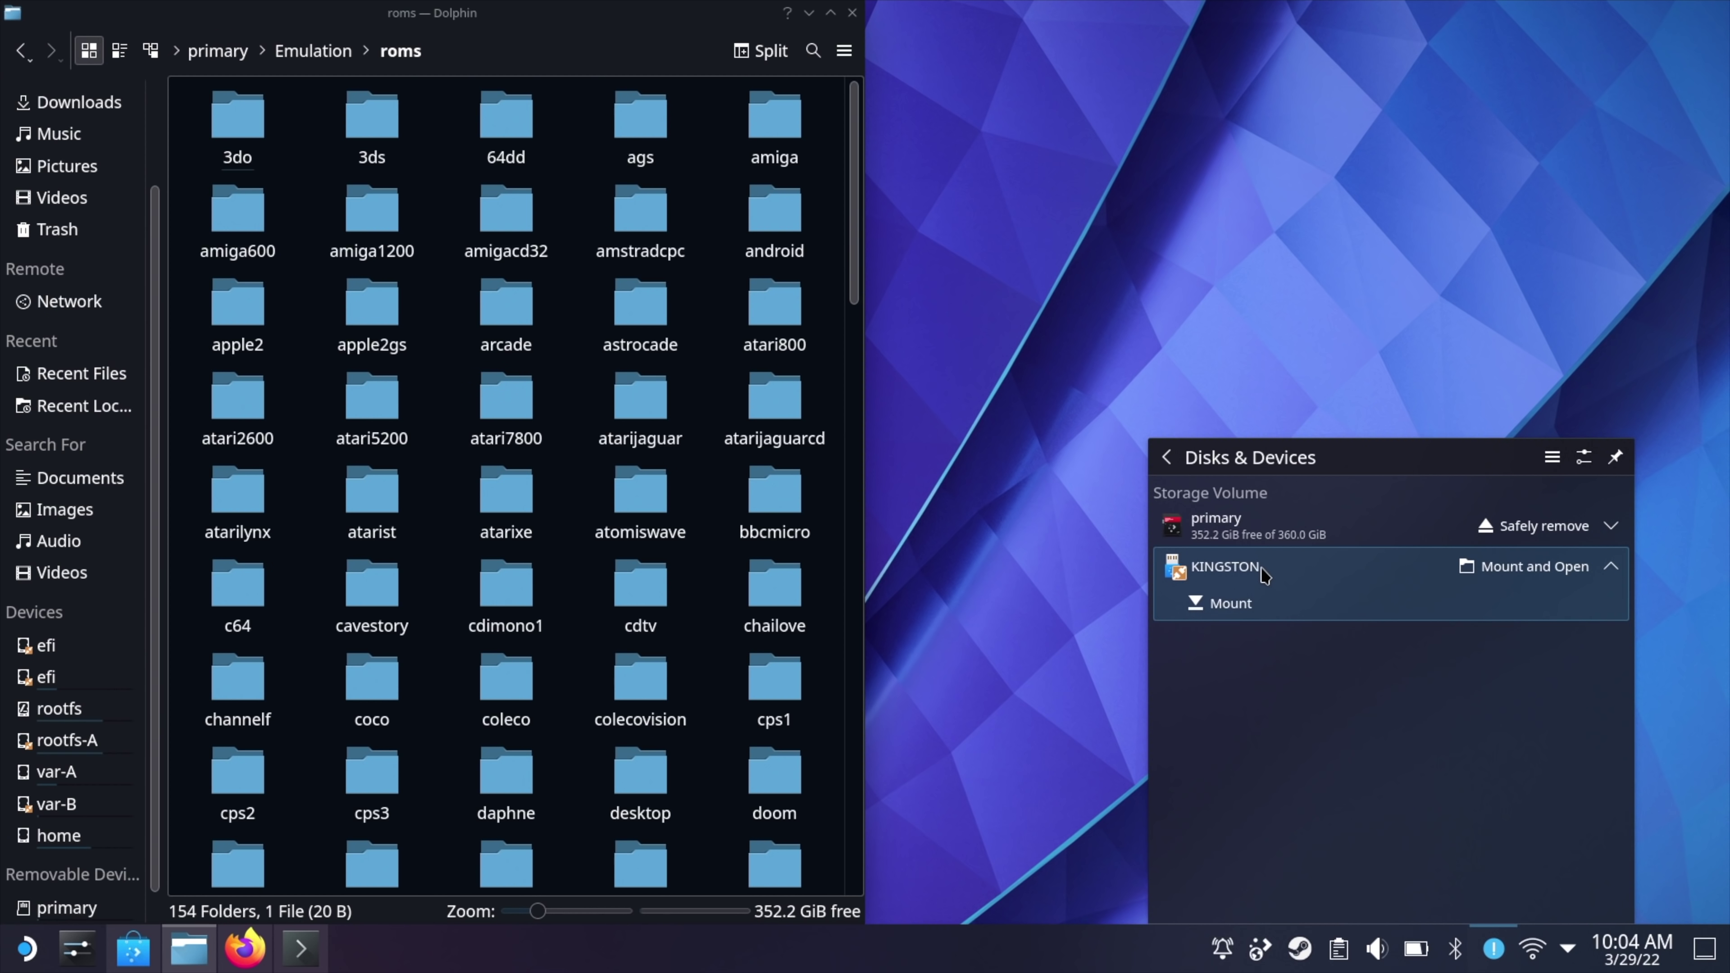
{"action": "left_click", "coordinate": [1560, 568]}
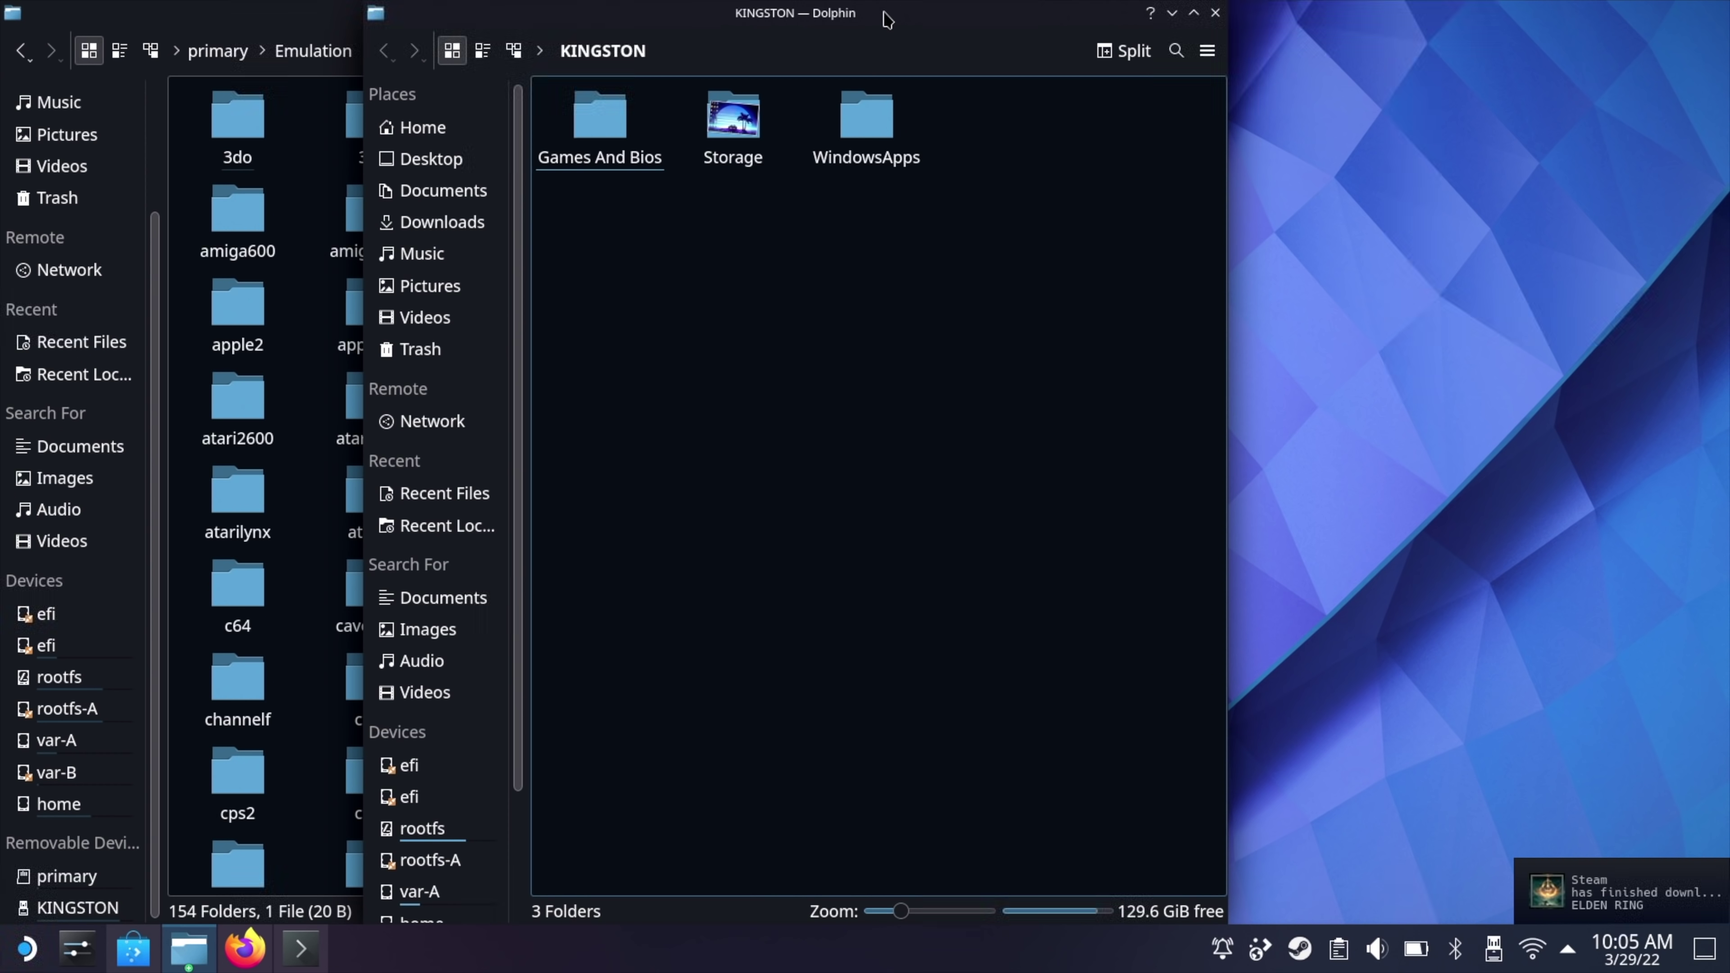
{"action": "left_click_drag", "start_coordinate": [888, 21], "coordinate": [1726, 350]}
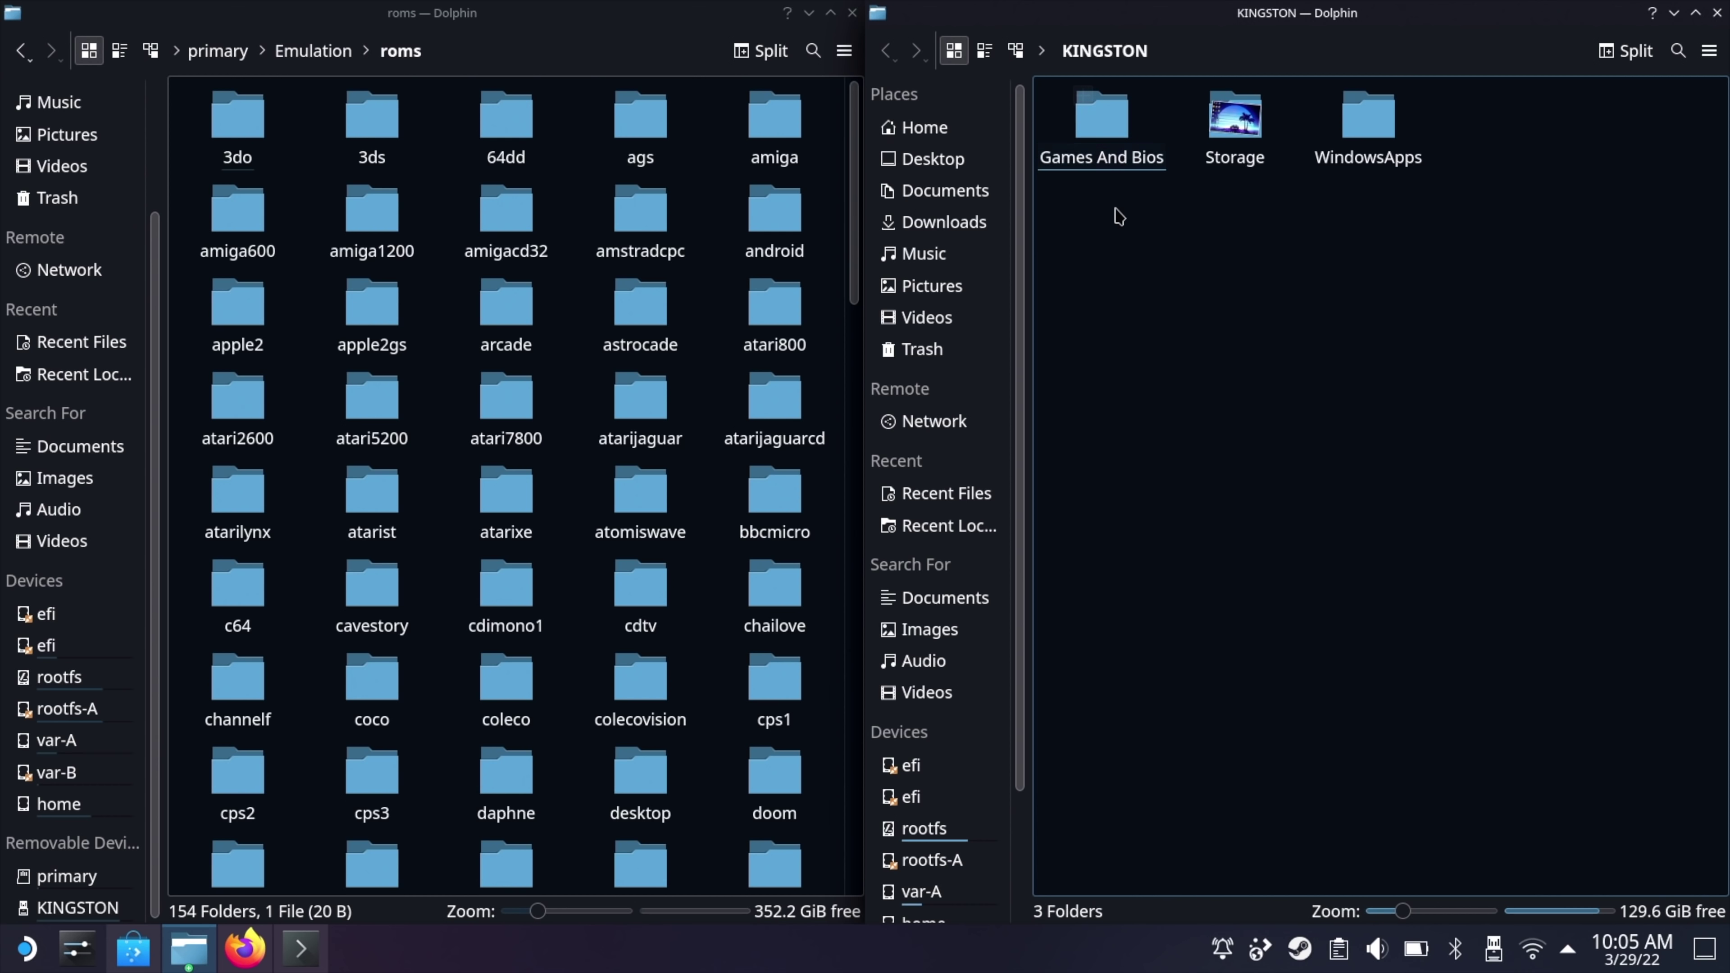
Step: Copy every file from the KINGSTON bios folder (bluemsx, mame, BIOS) into the card's Emulation/bios
{"action": "left_click", "coordinate": [1110, 132]}
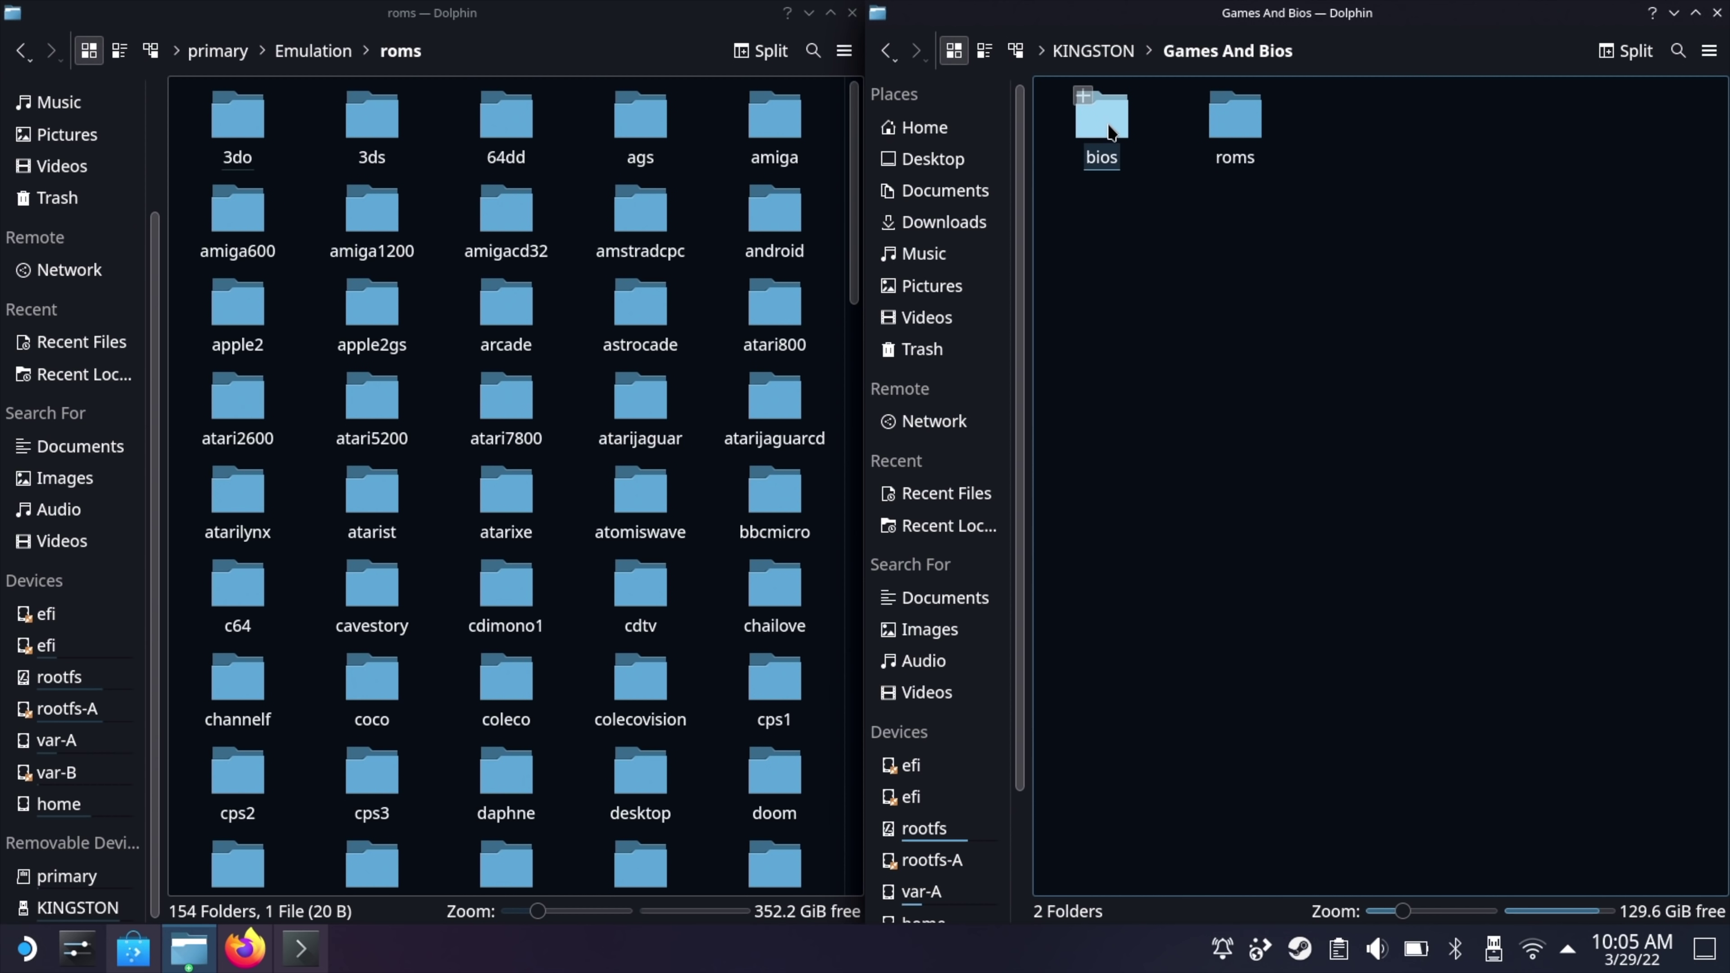
{"action": "left_click", "coordinate": [1110, 133]}
{"action": "left_click_drag", "start_coordinate": [1046, 84], "coordinate": [1567, 907]}
{"action": "left_click", "coordinate": [21, 50]}
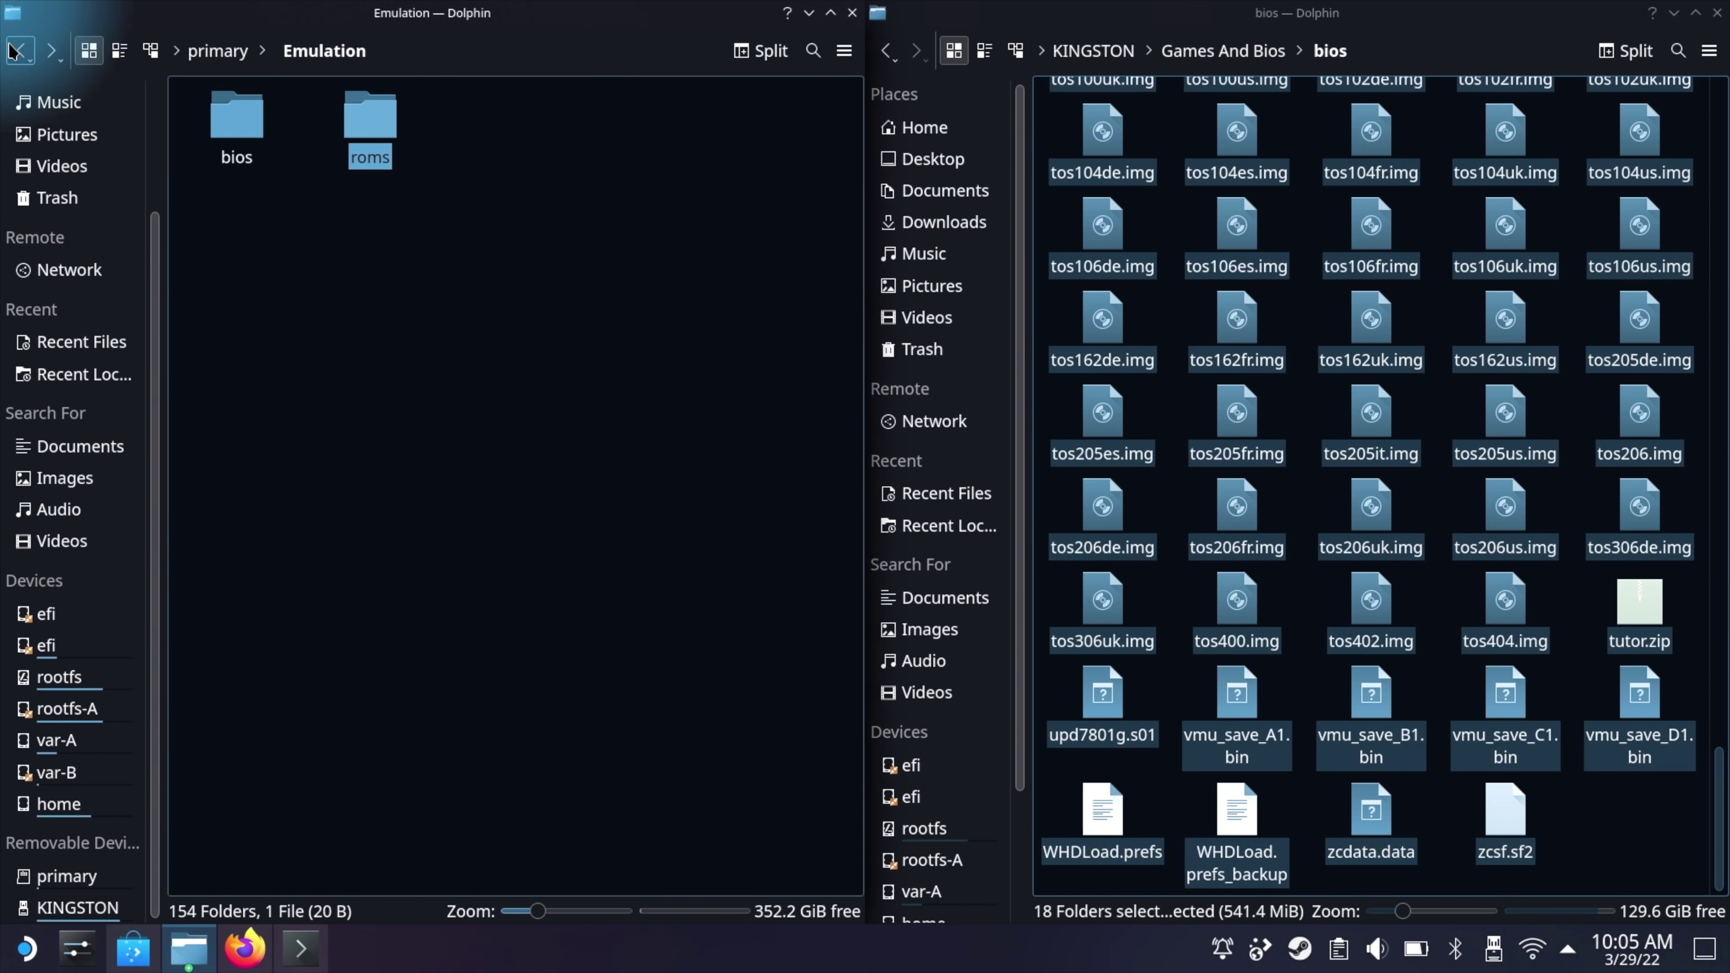
{"action": "left_click", "coordinate": [265, 137]}
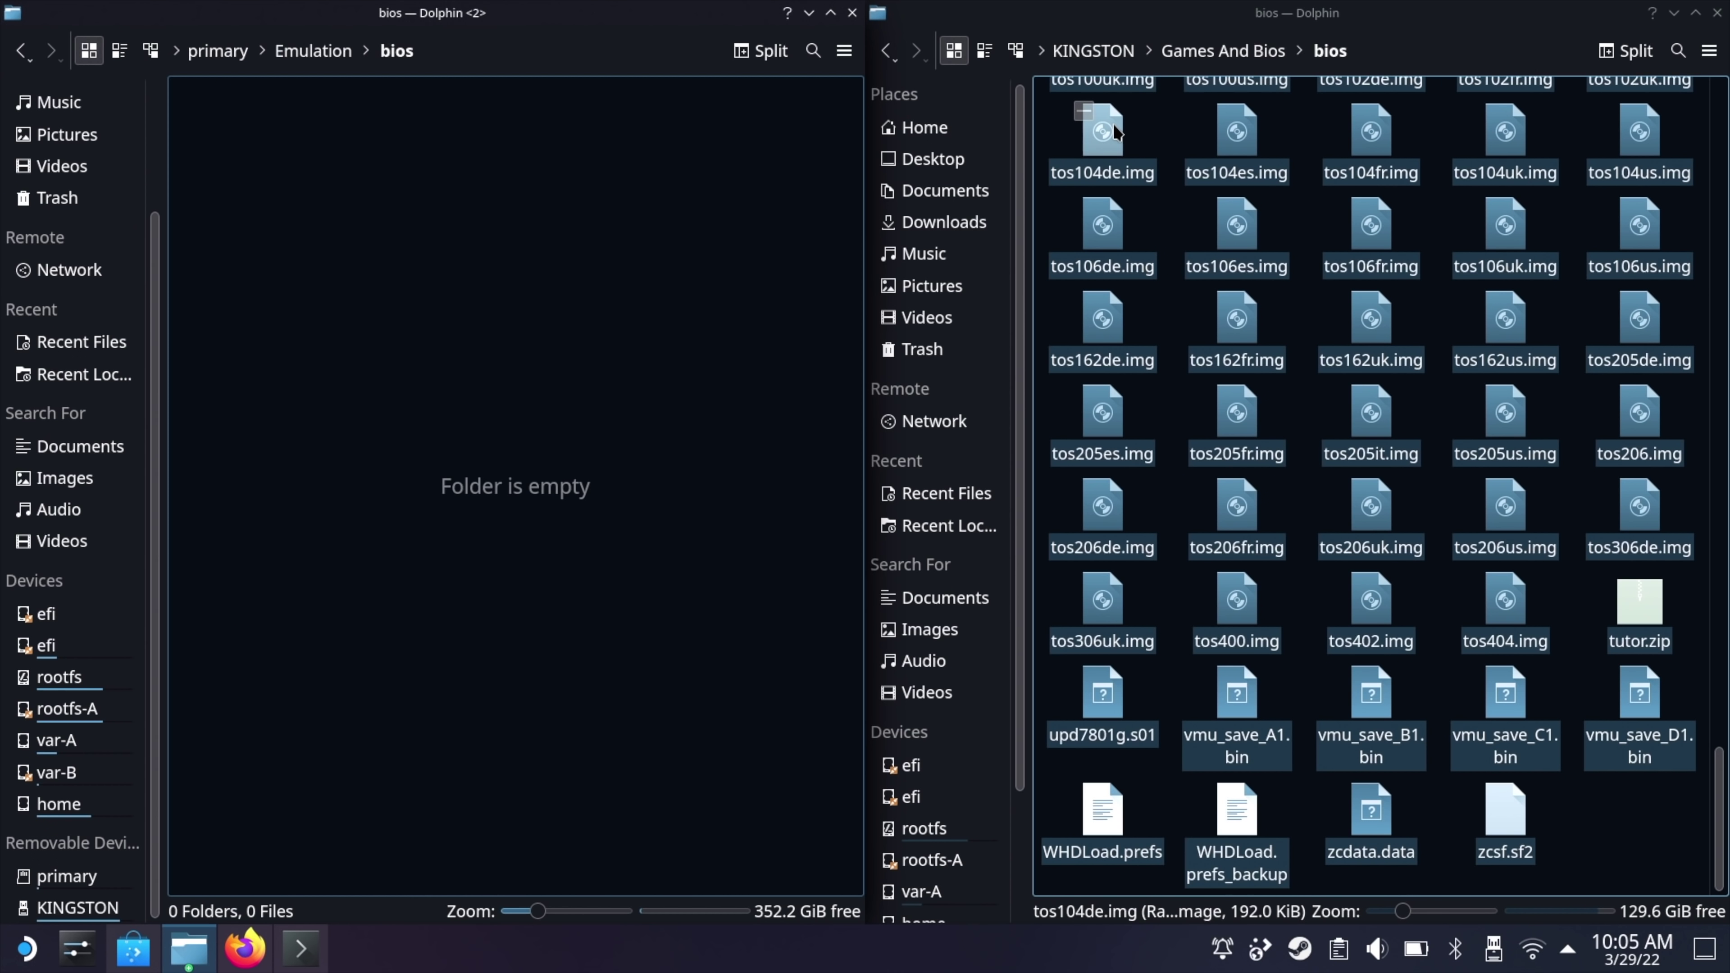
{"action": "left_click_drag", "start_coordinate": [1114, 123], "coordinate": [479, 305]}
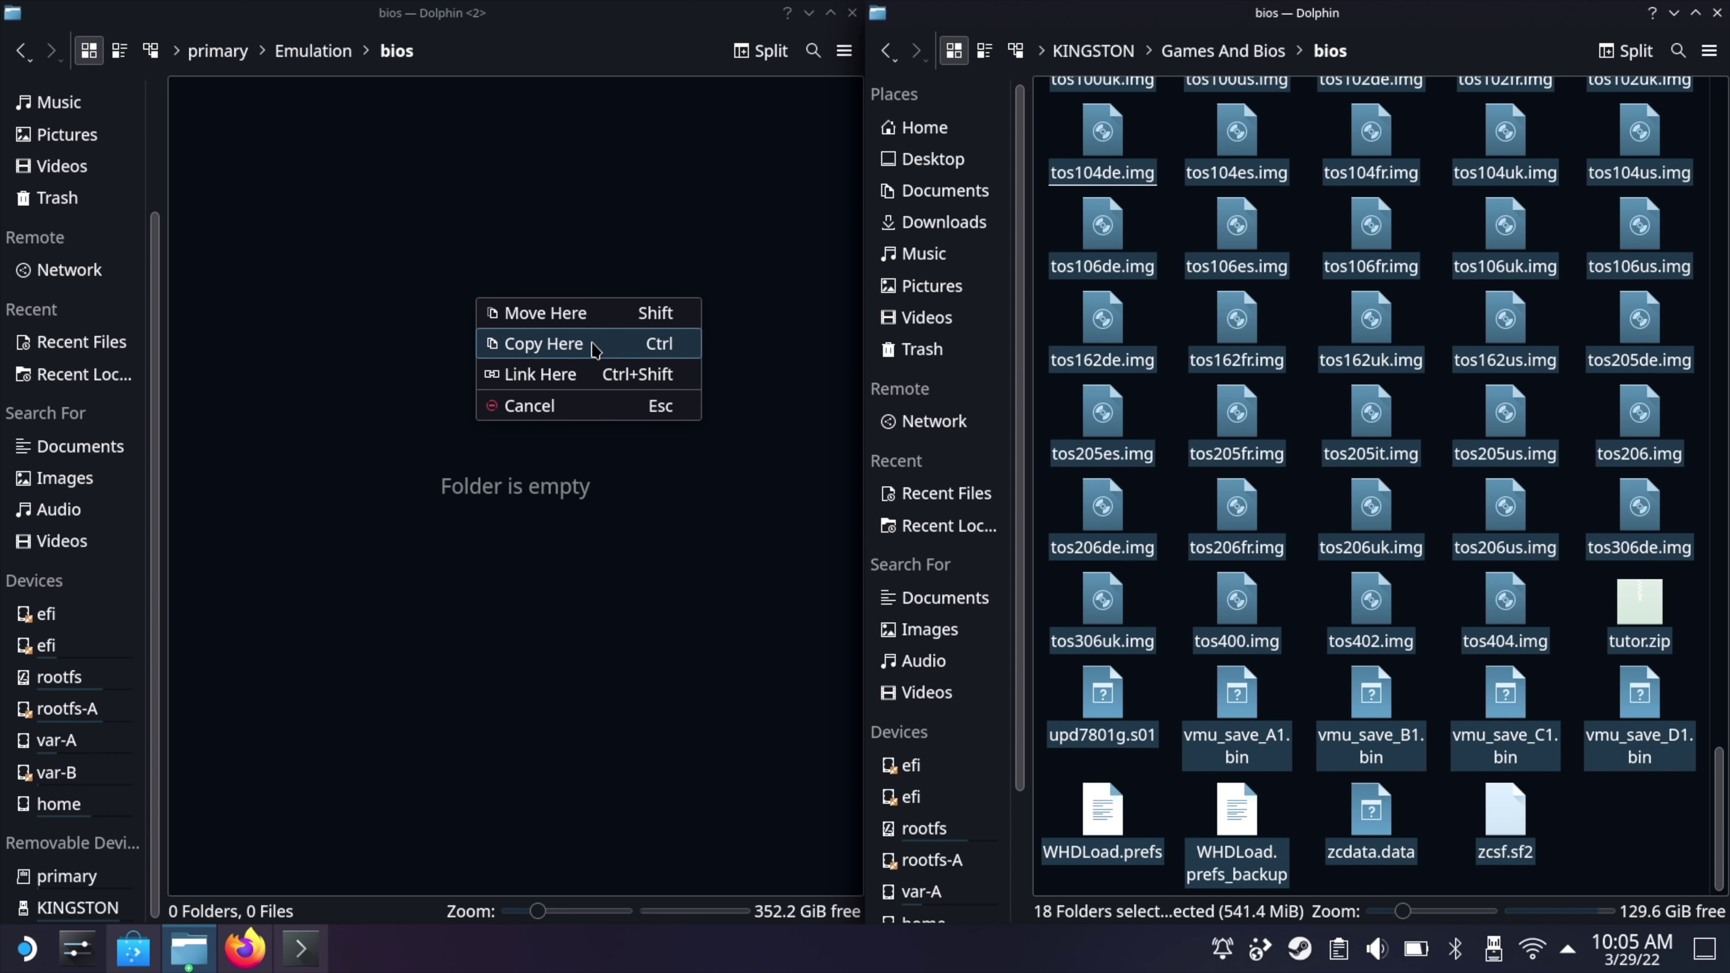
{"action": "left_click", "coordinate": [594, 348]}
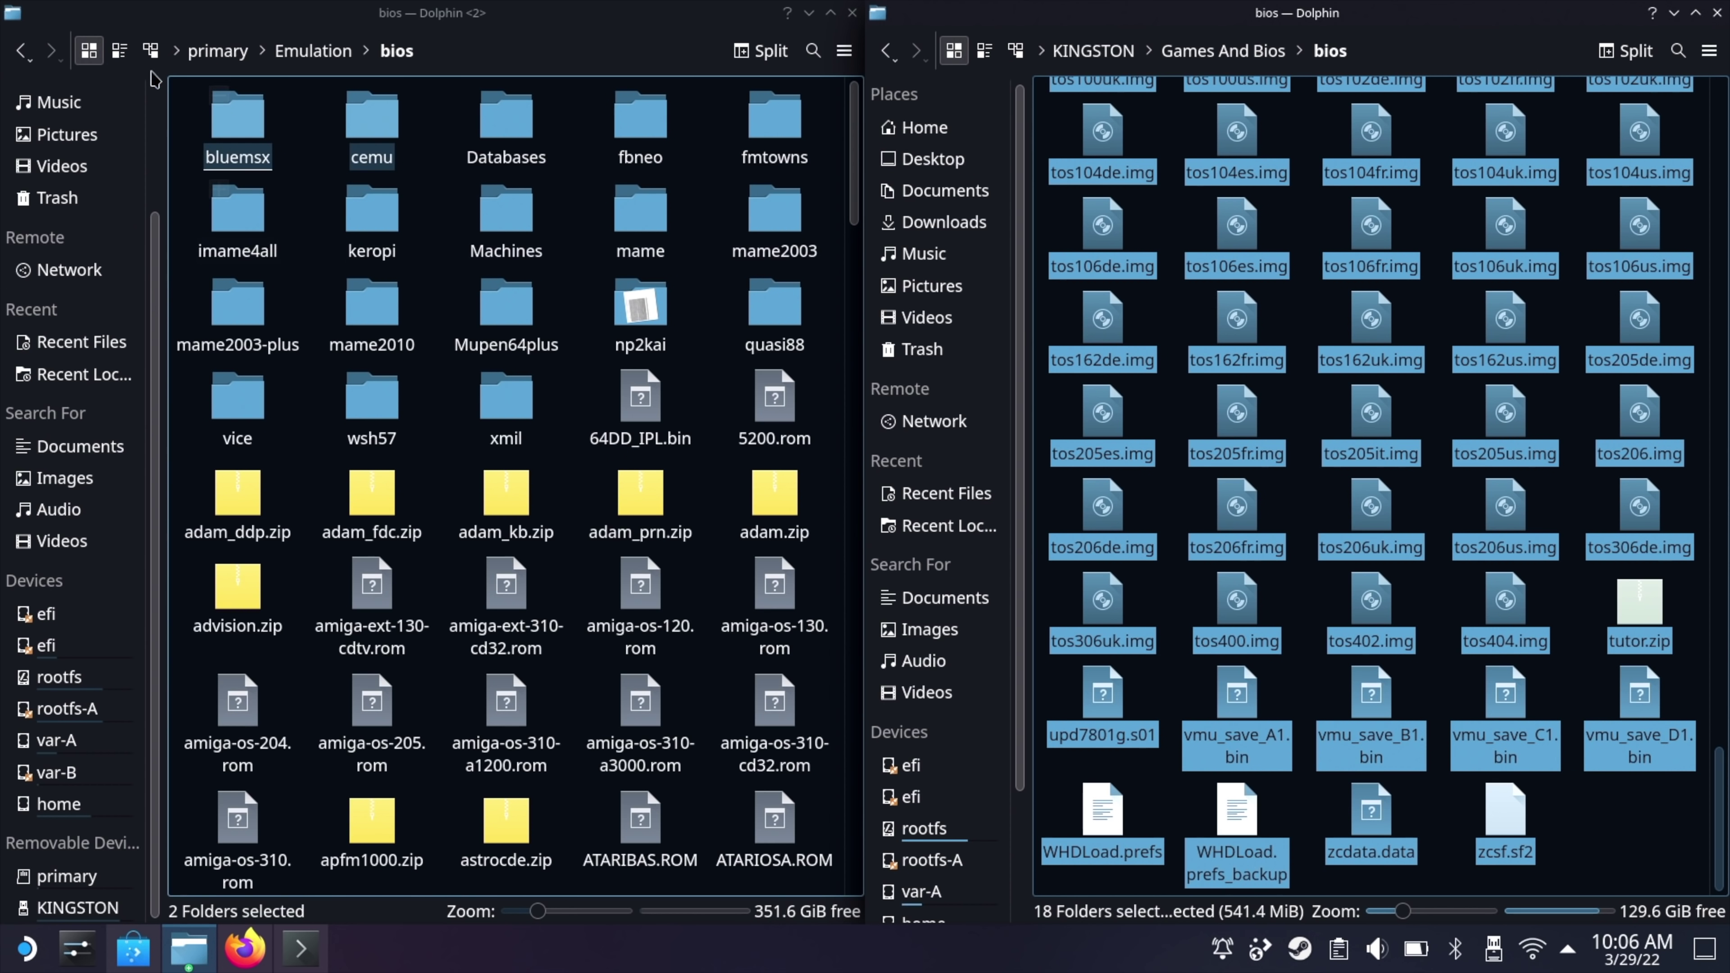
Step: Open the roms folders on both the card and the KINGSTON drive's Games And Bios
{"action": "left_click", "coordinate": [26, 54]}
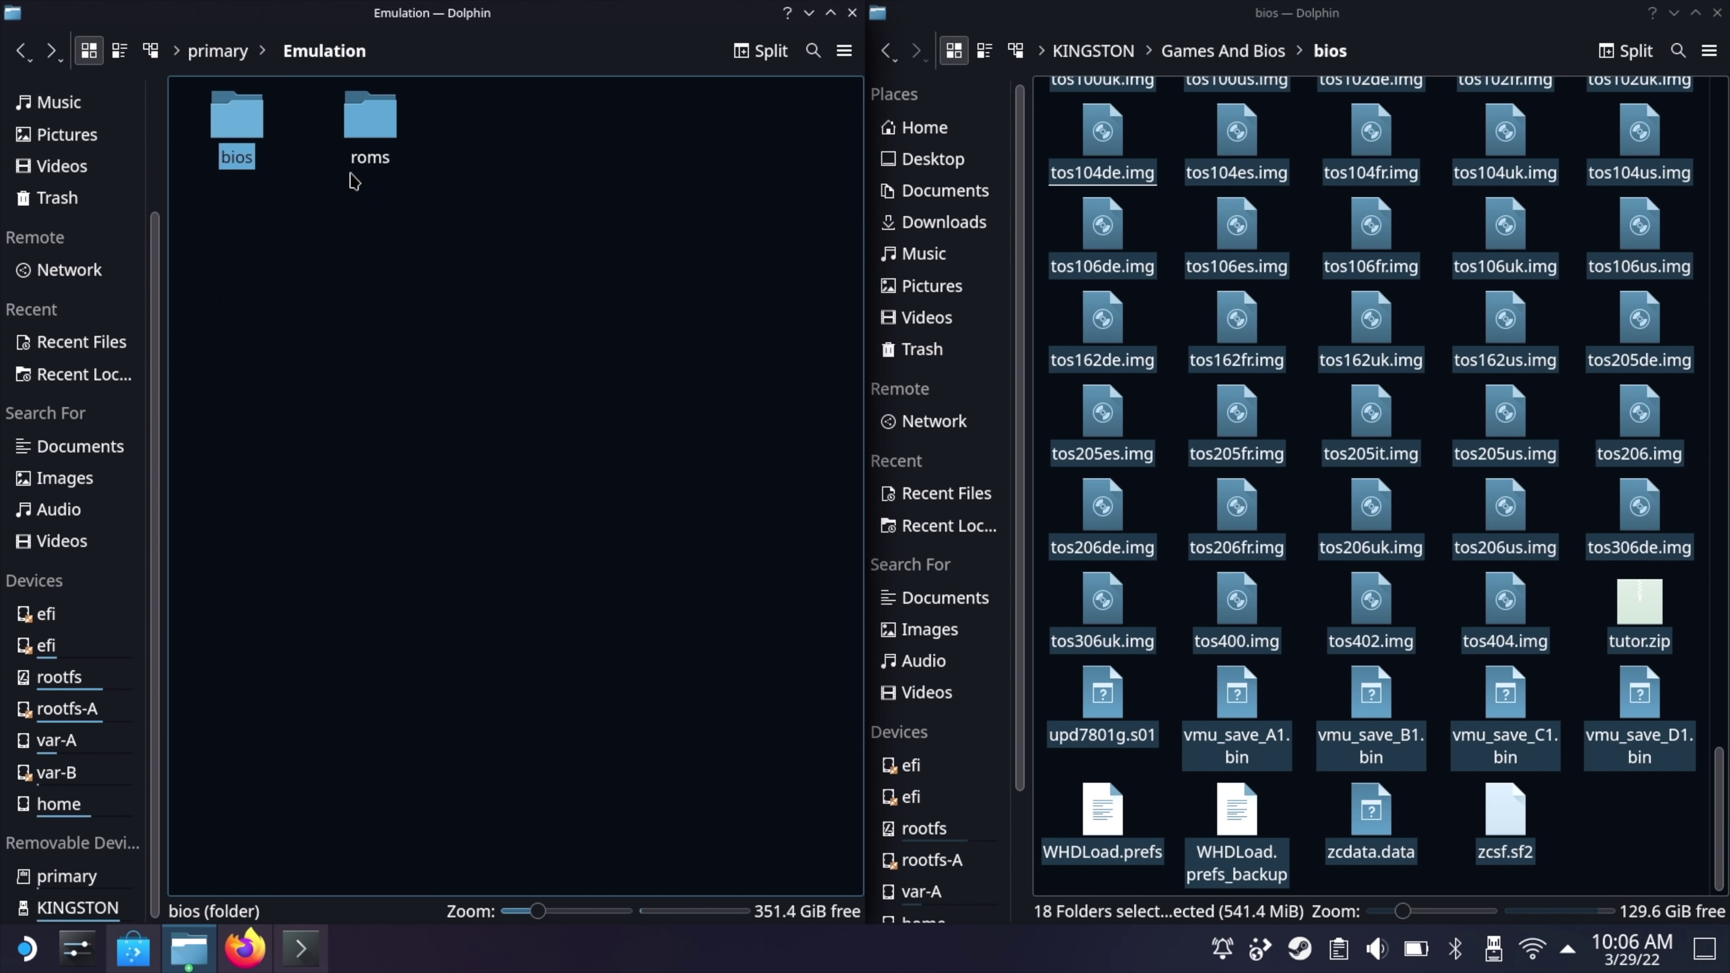
{"action": "left_click", "coordinate": [365, 133]}
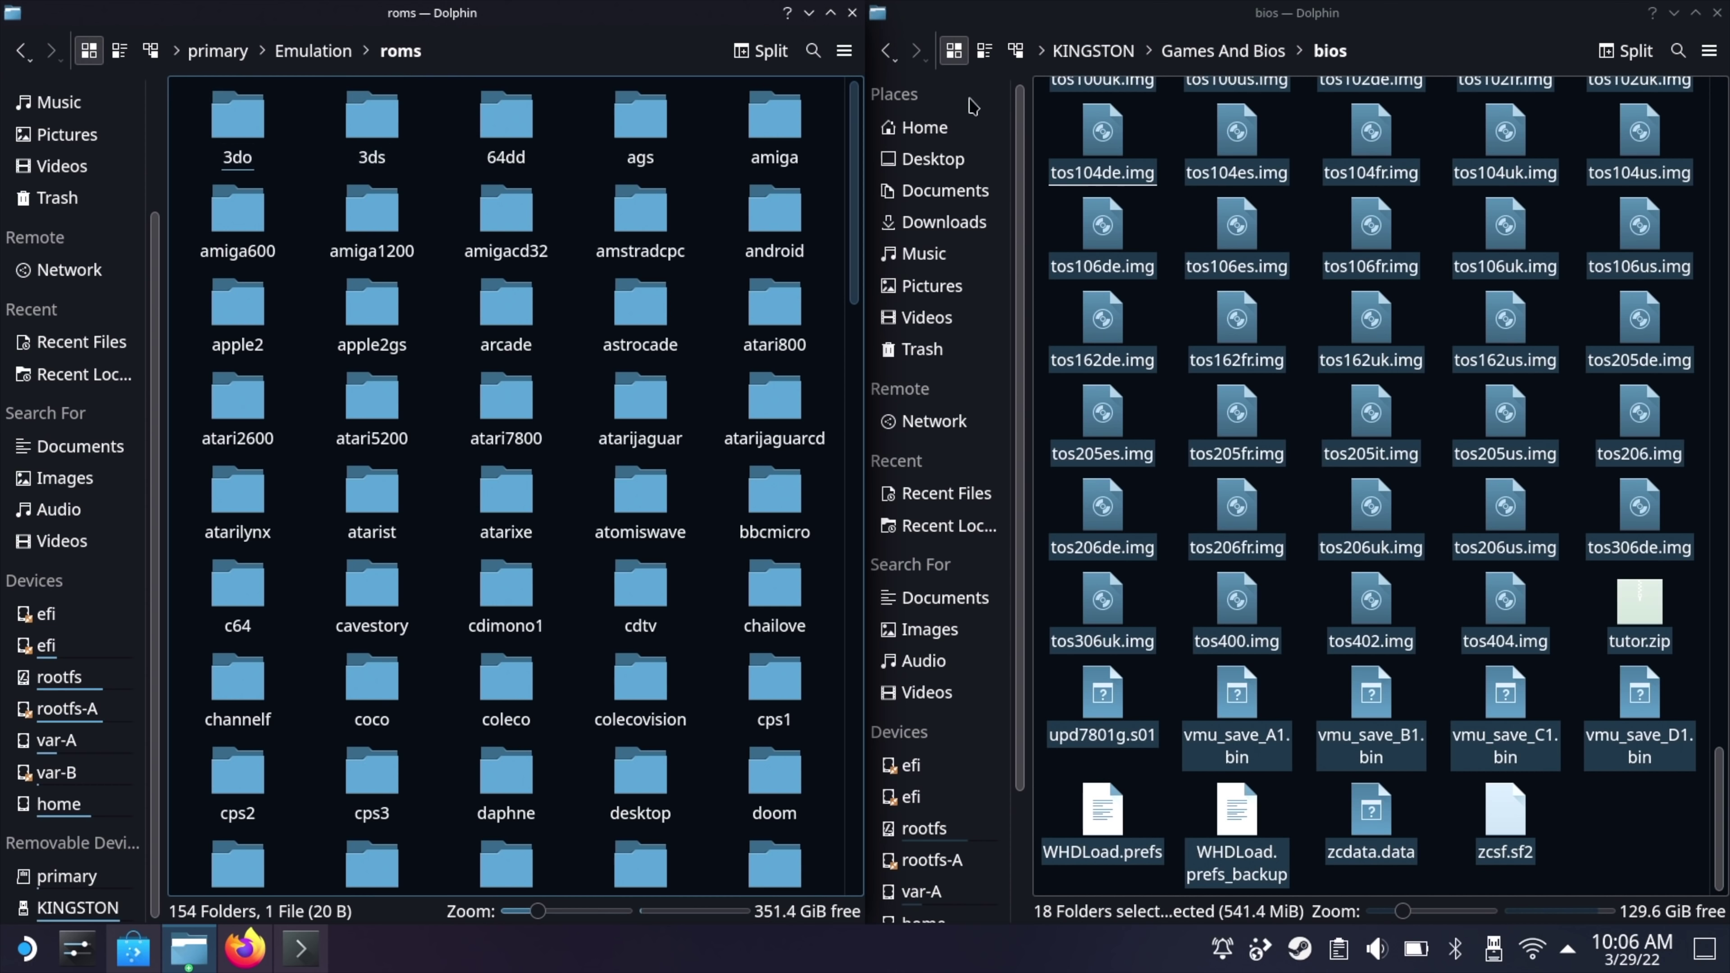
{"action": "left_click", "coordinate": [1090, 55]}
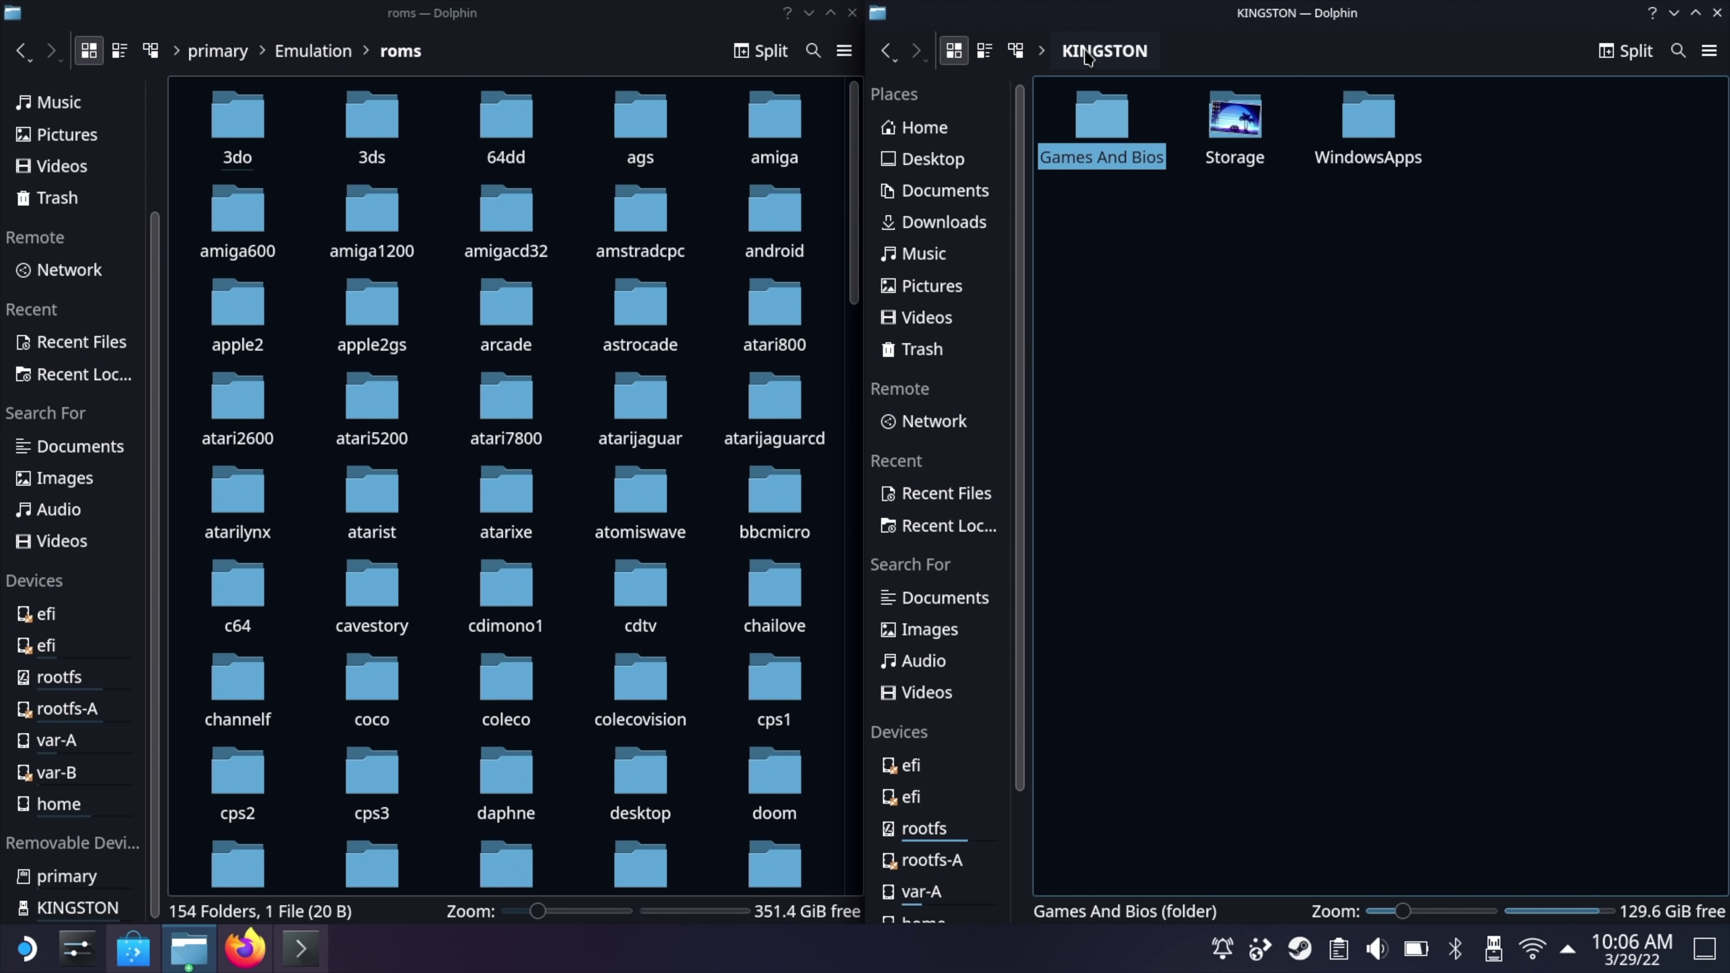
{"action": "left_click", "coordinate": [1101, 115]}
{"action": "left_click", "coordinate": [1236, 133]}
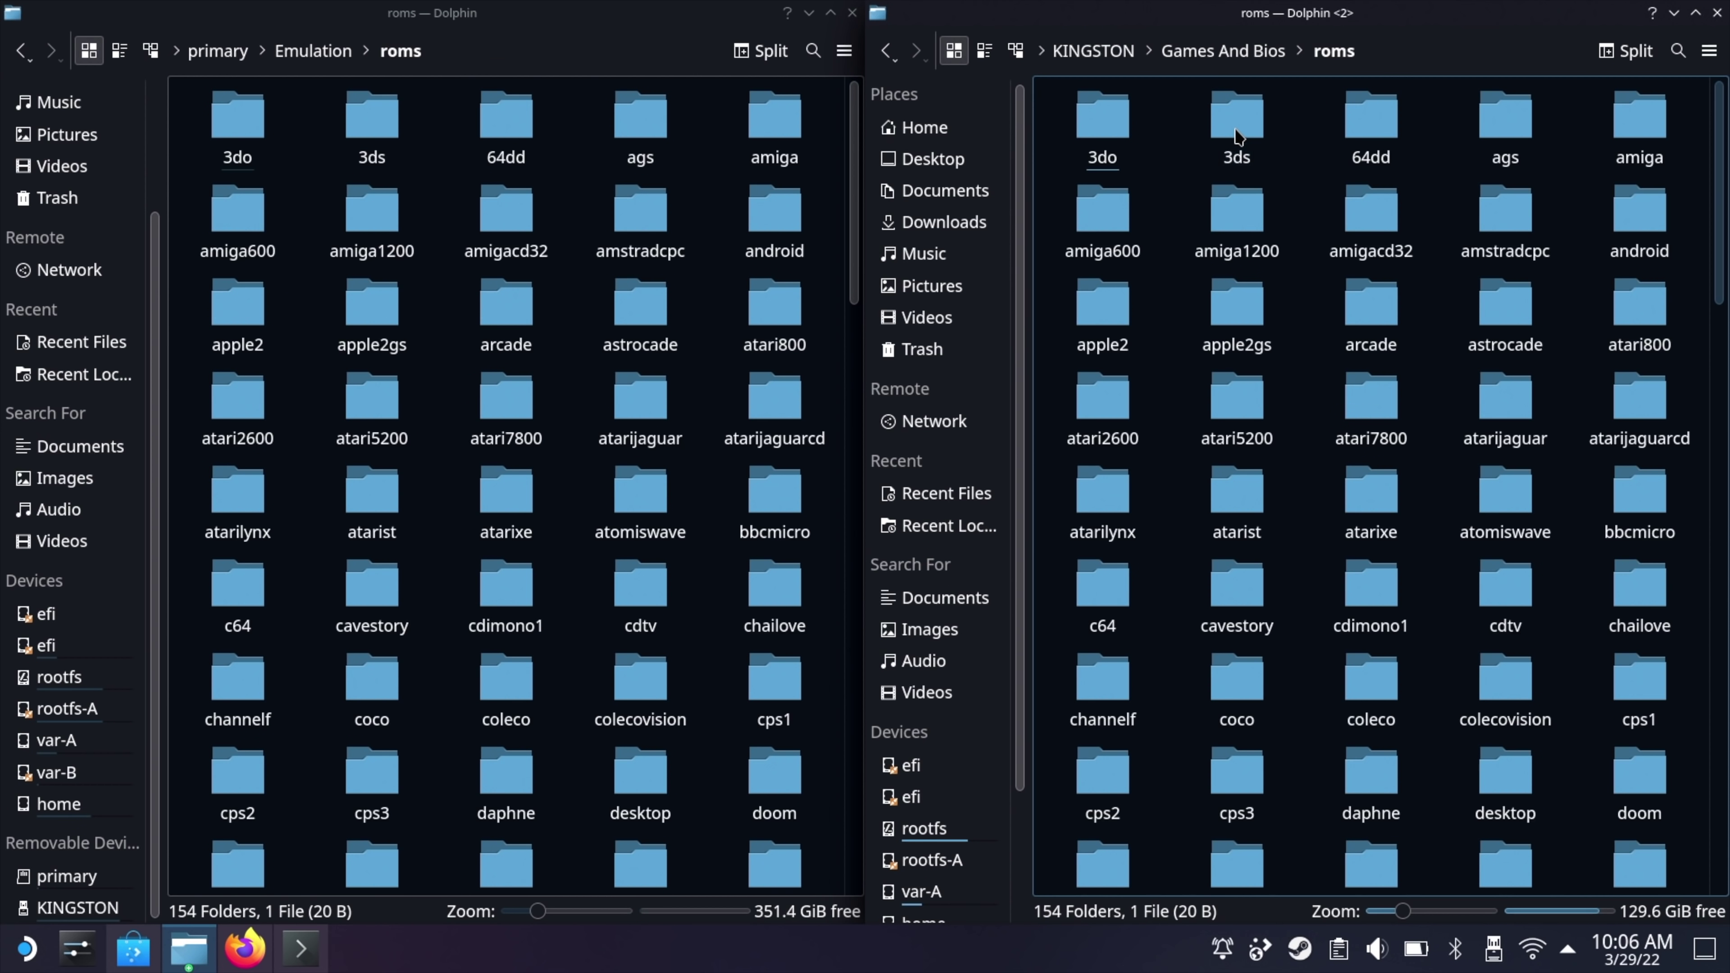
{"action": "scroll", "coordinate": [1195, 525], "scroll_direction": "down", "scroll_amount": 5}
{"action": "scroll", "coordinate": [1197, 529], "scroll_direction": "down", "scroll_amount": 10}
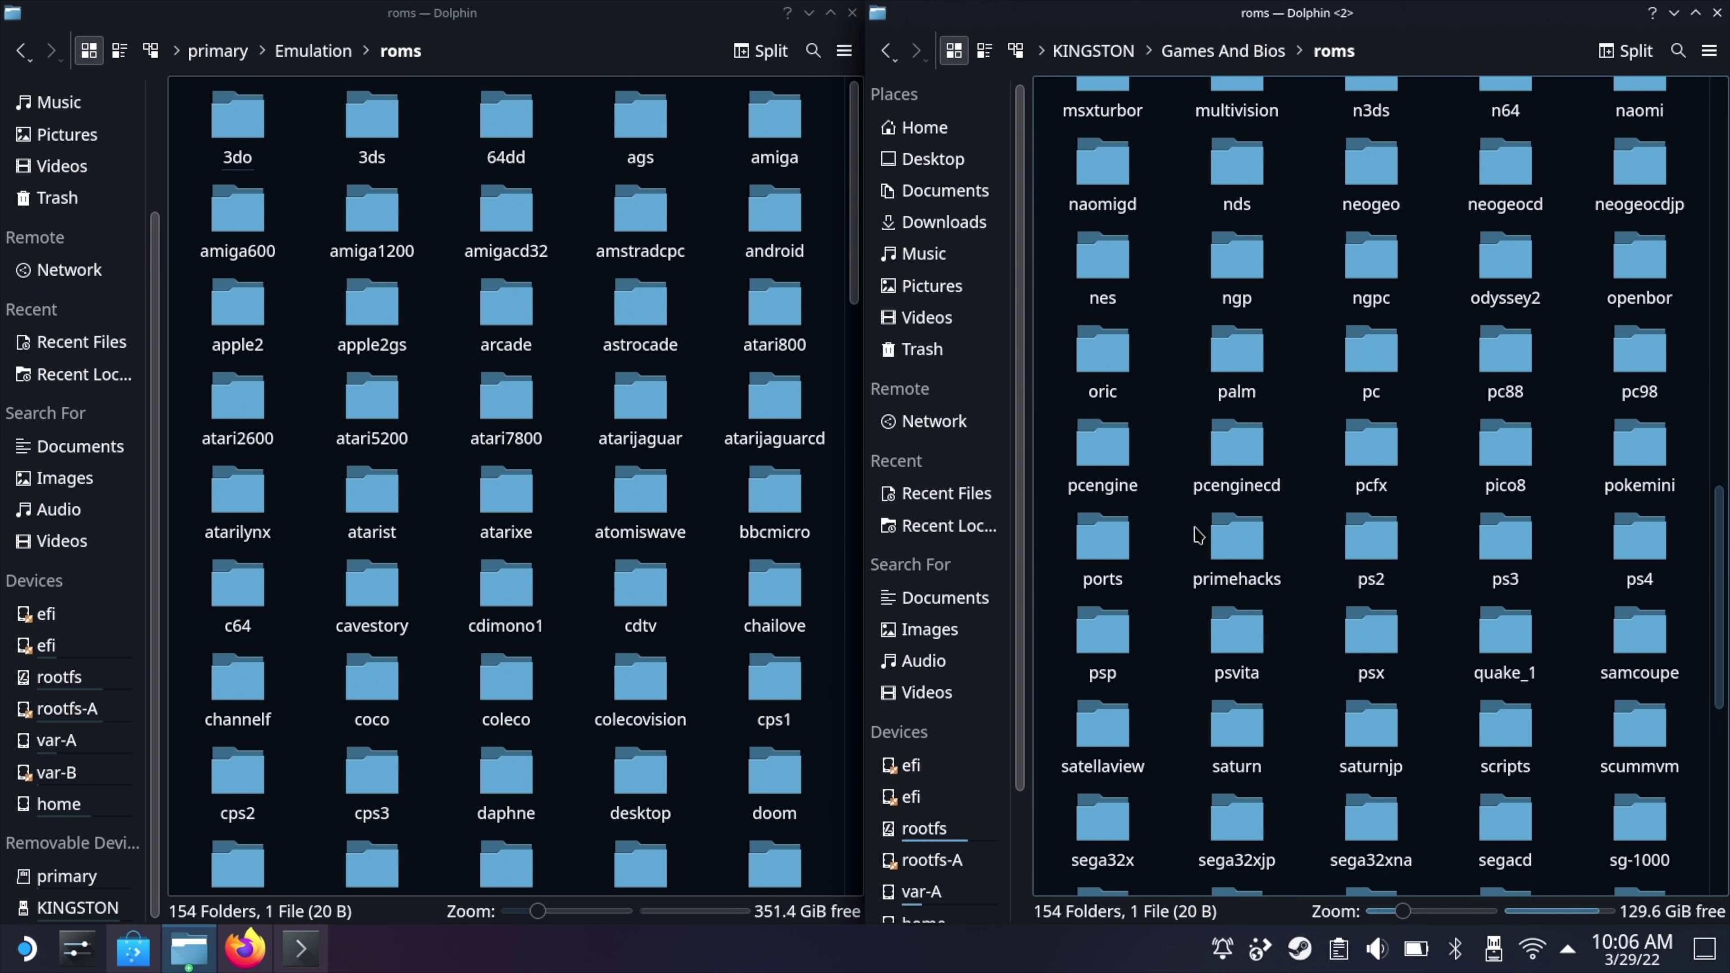
{"action": "scroll", "coordinate": [1202, 538], "scroll_direction": "up", "scroll_amount": 15}
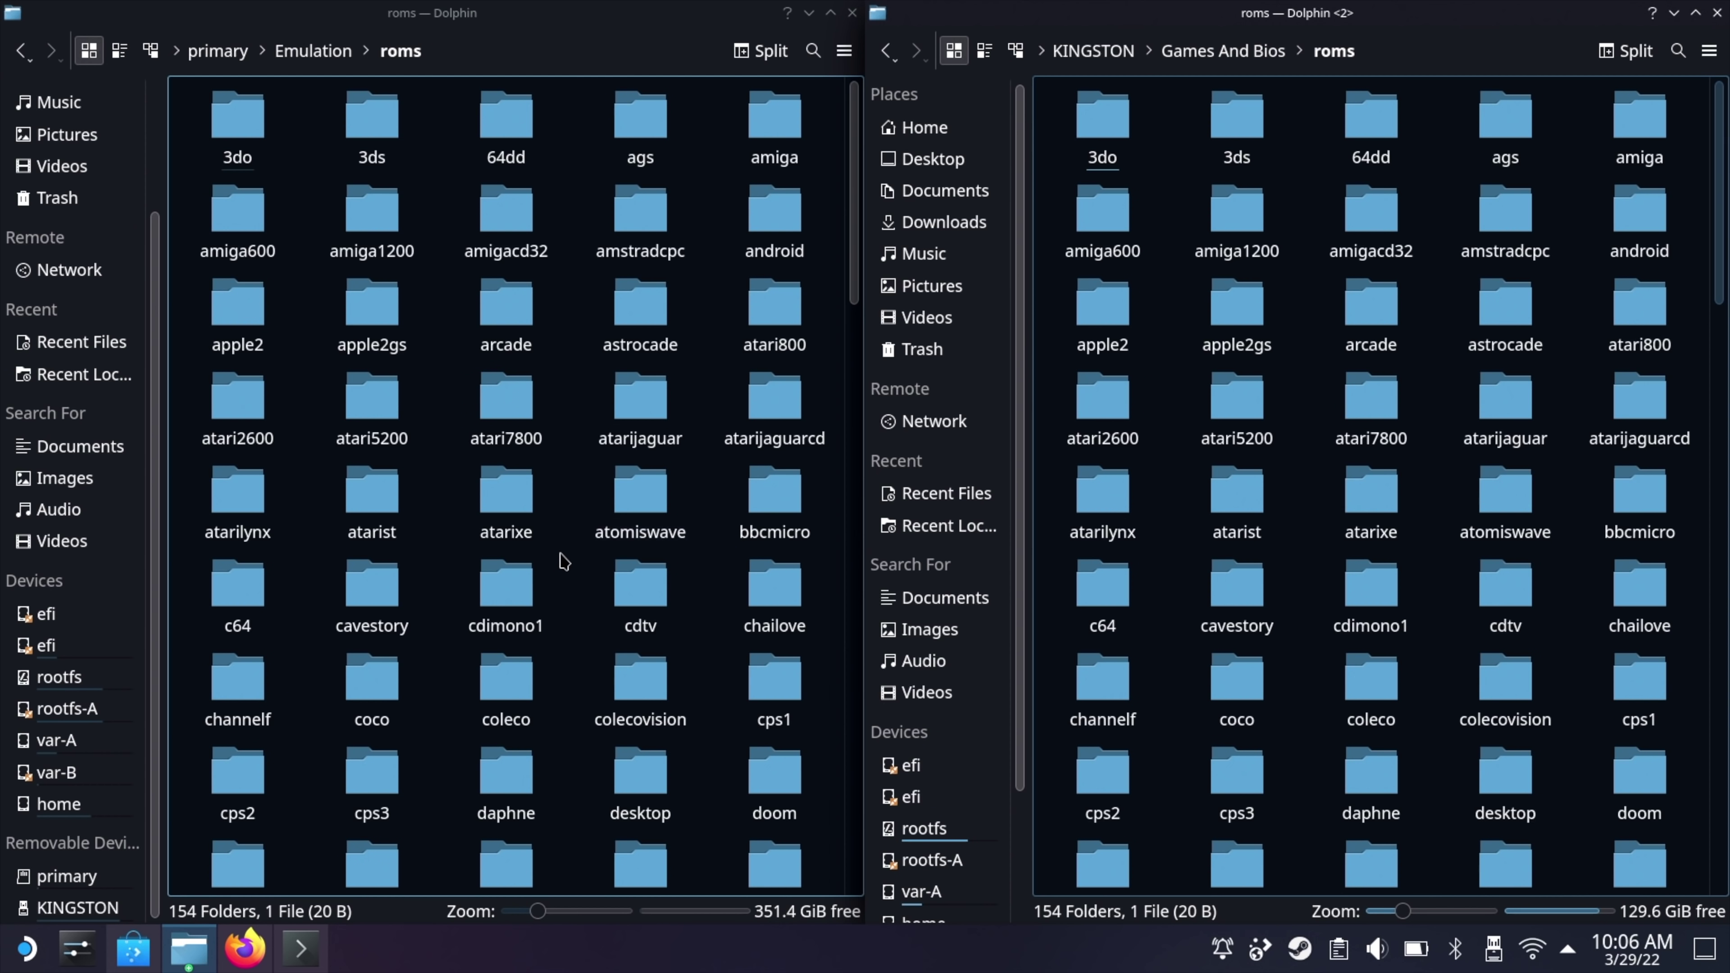
{"action": "scroll", "coordinate": [563, 561], "scroll_direction": "down", "scroll_amount": 3}
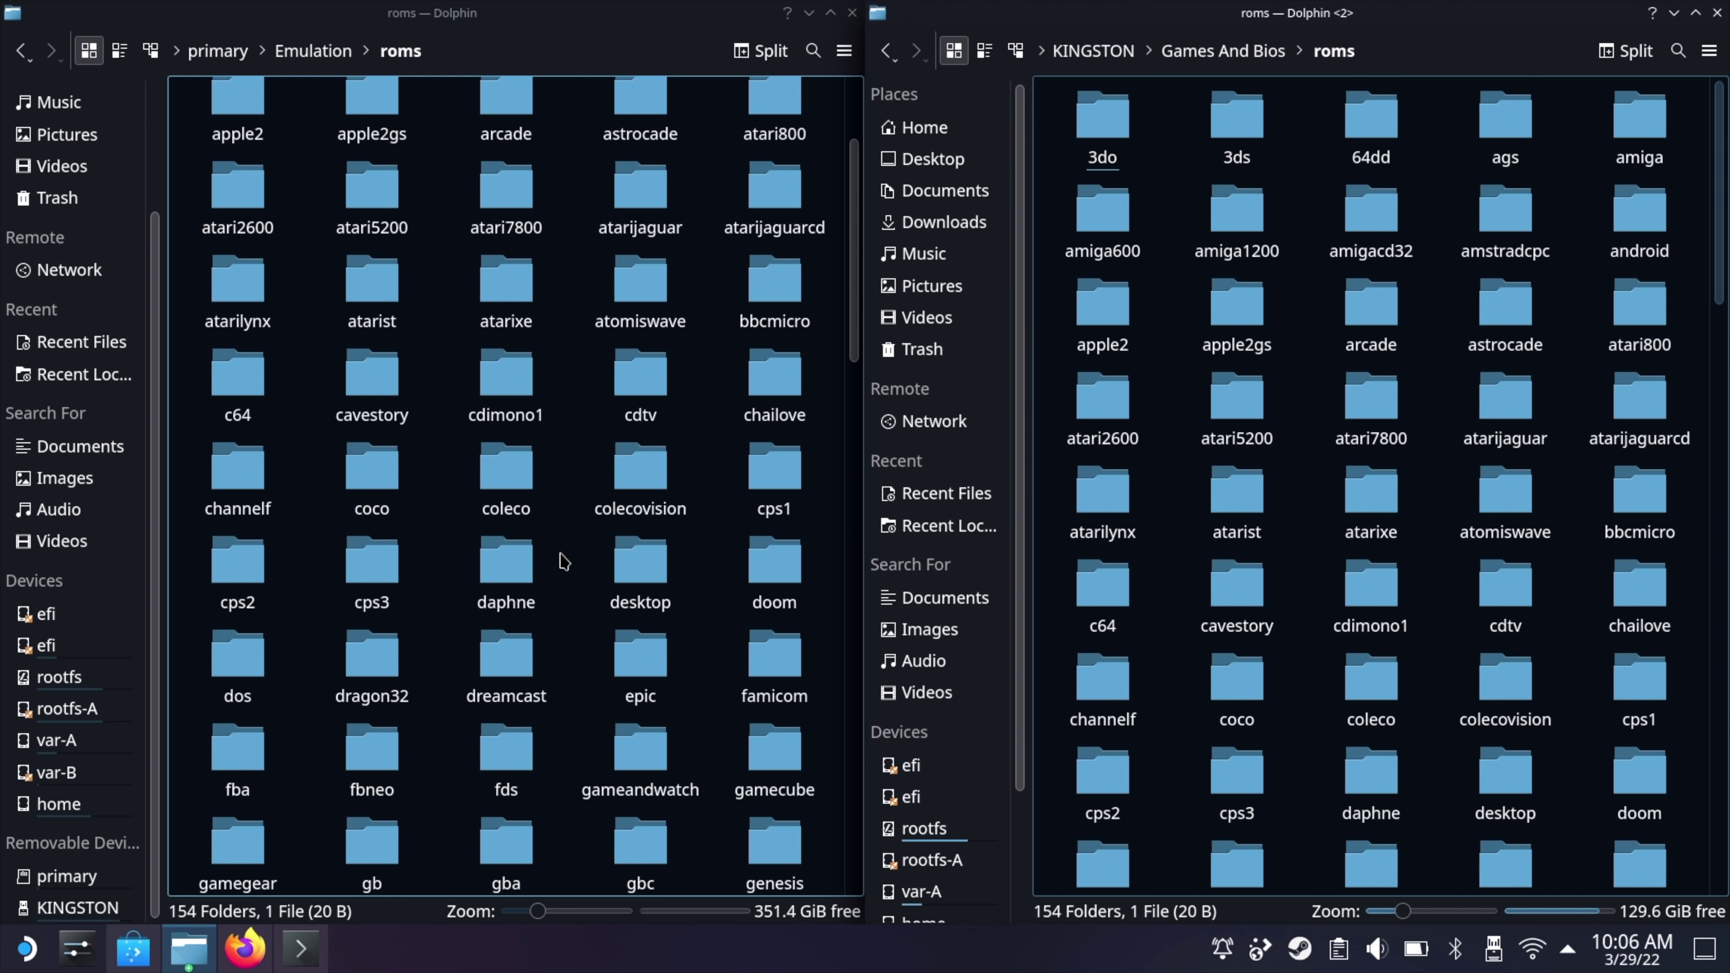
{"action": "scroll", "coordinate": [564, 561], "scroll_direction": "down", "scroll_amount": 3}
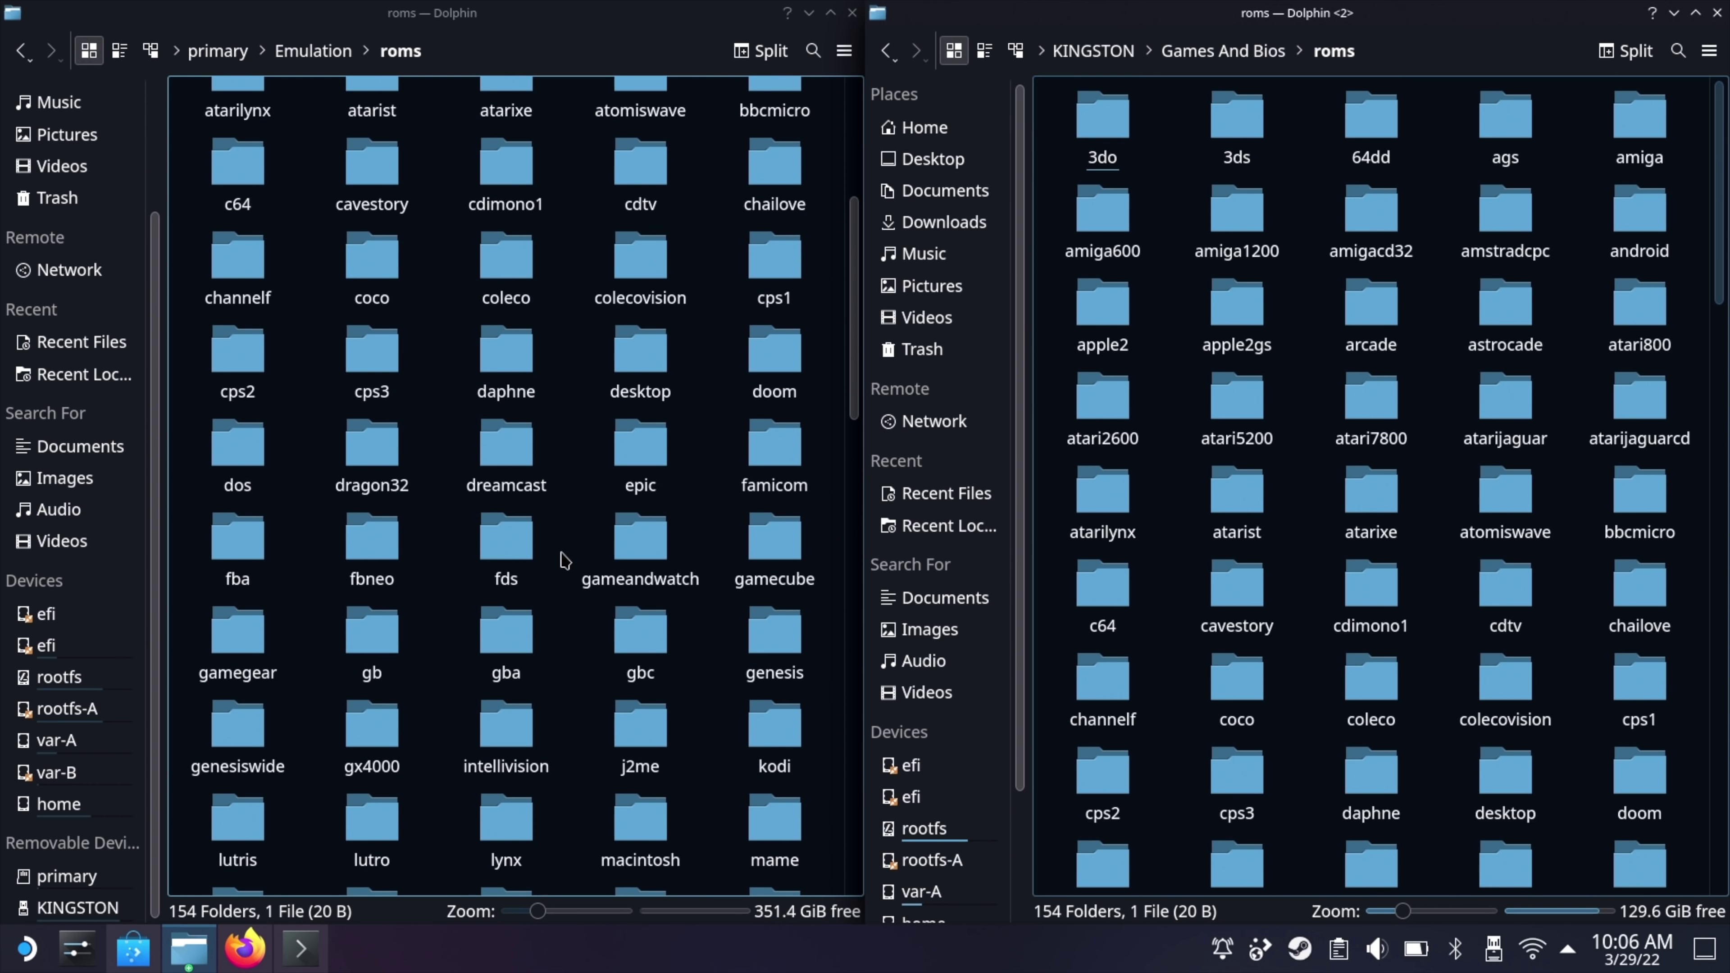
Step: Copy the five Sonic GBA games into the card's roms/gba folder
{"action": "left_click", "coordinate": [516, 632]}
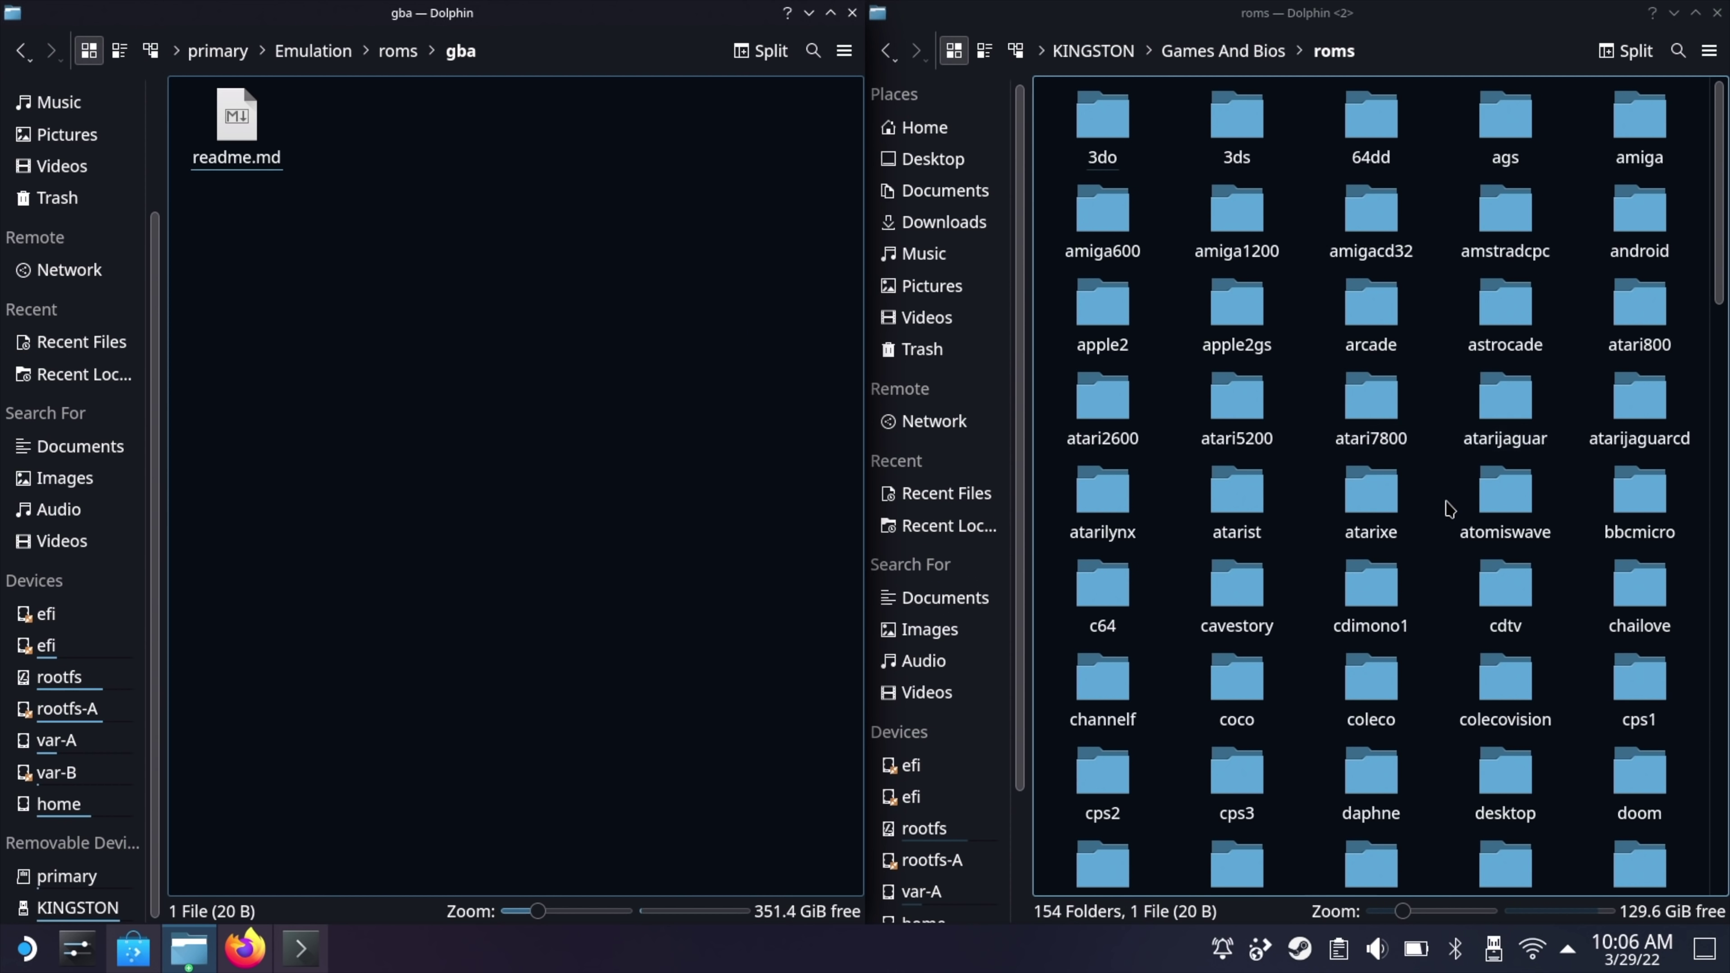
{"action": "left_click_drag", "start_coordinate": [1722, 273], "coordinate": [1723, 403]}
{"action": "left_click", "coordinate": [1371, 617]}
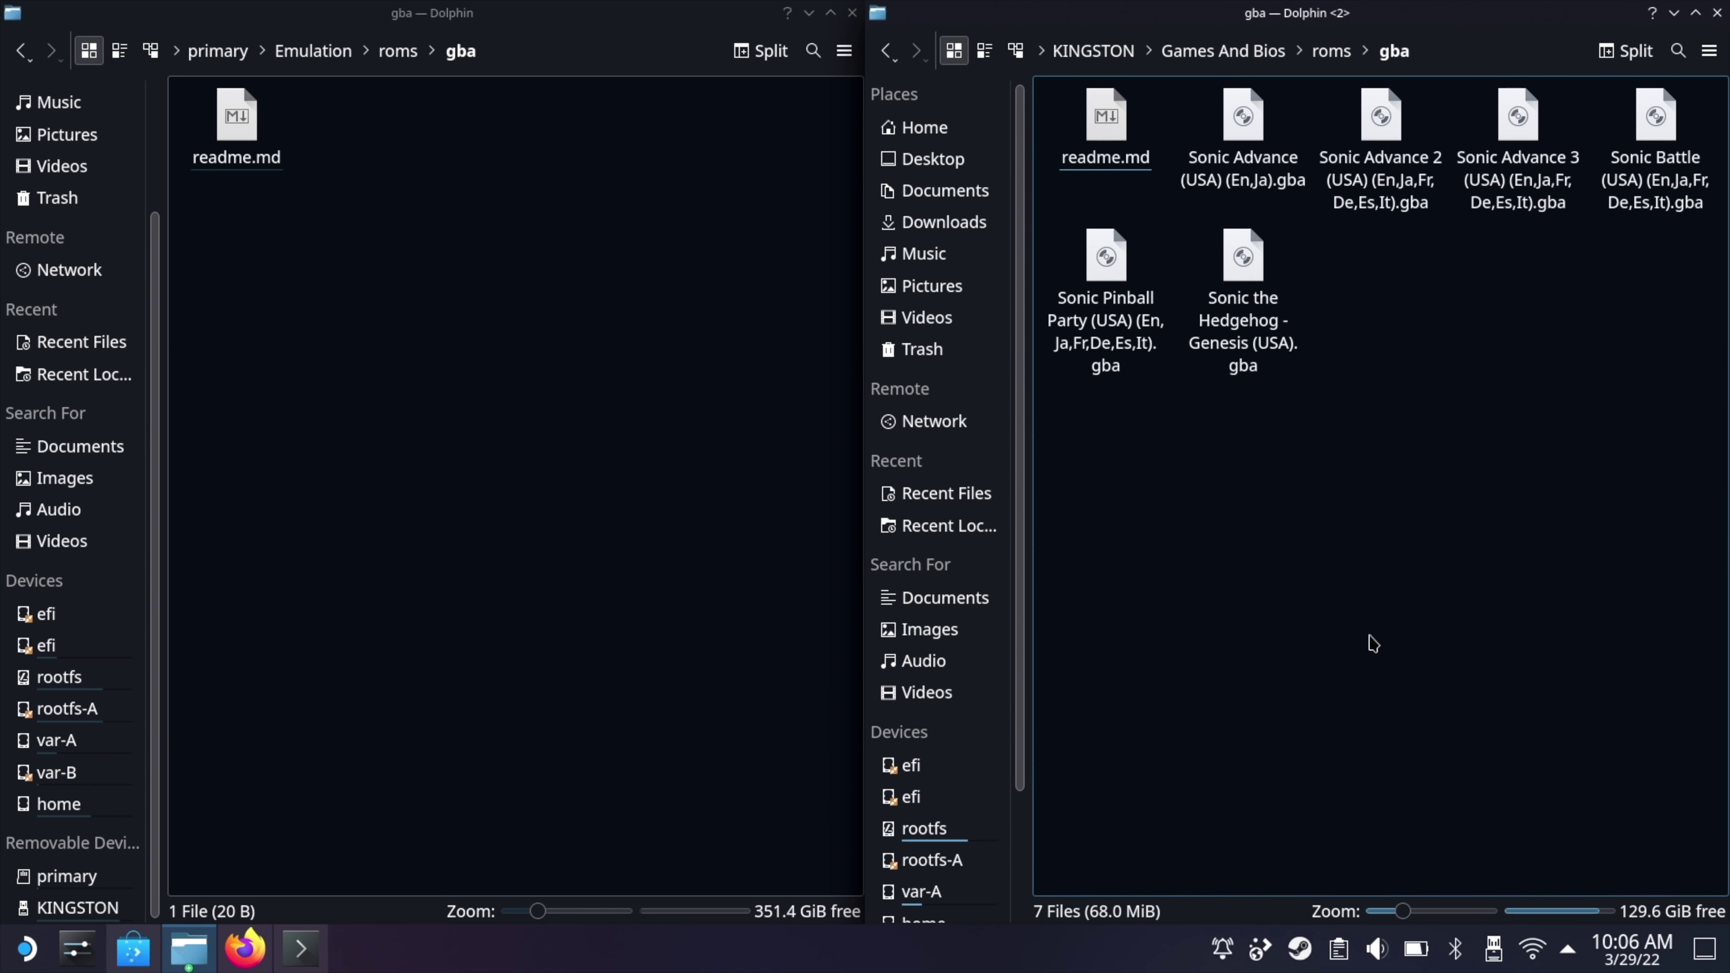
{"action": "left_click_drag", "start_coordinate": [1676, 463], "coordinate": [659, 389]}
{"action": "left_click", "coordinate": [745, 442]}
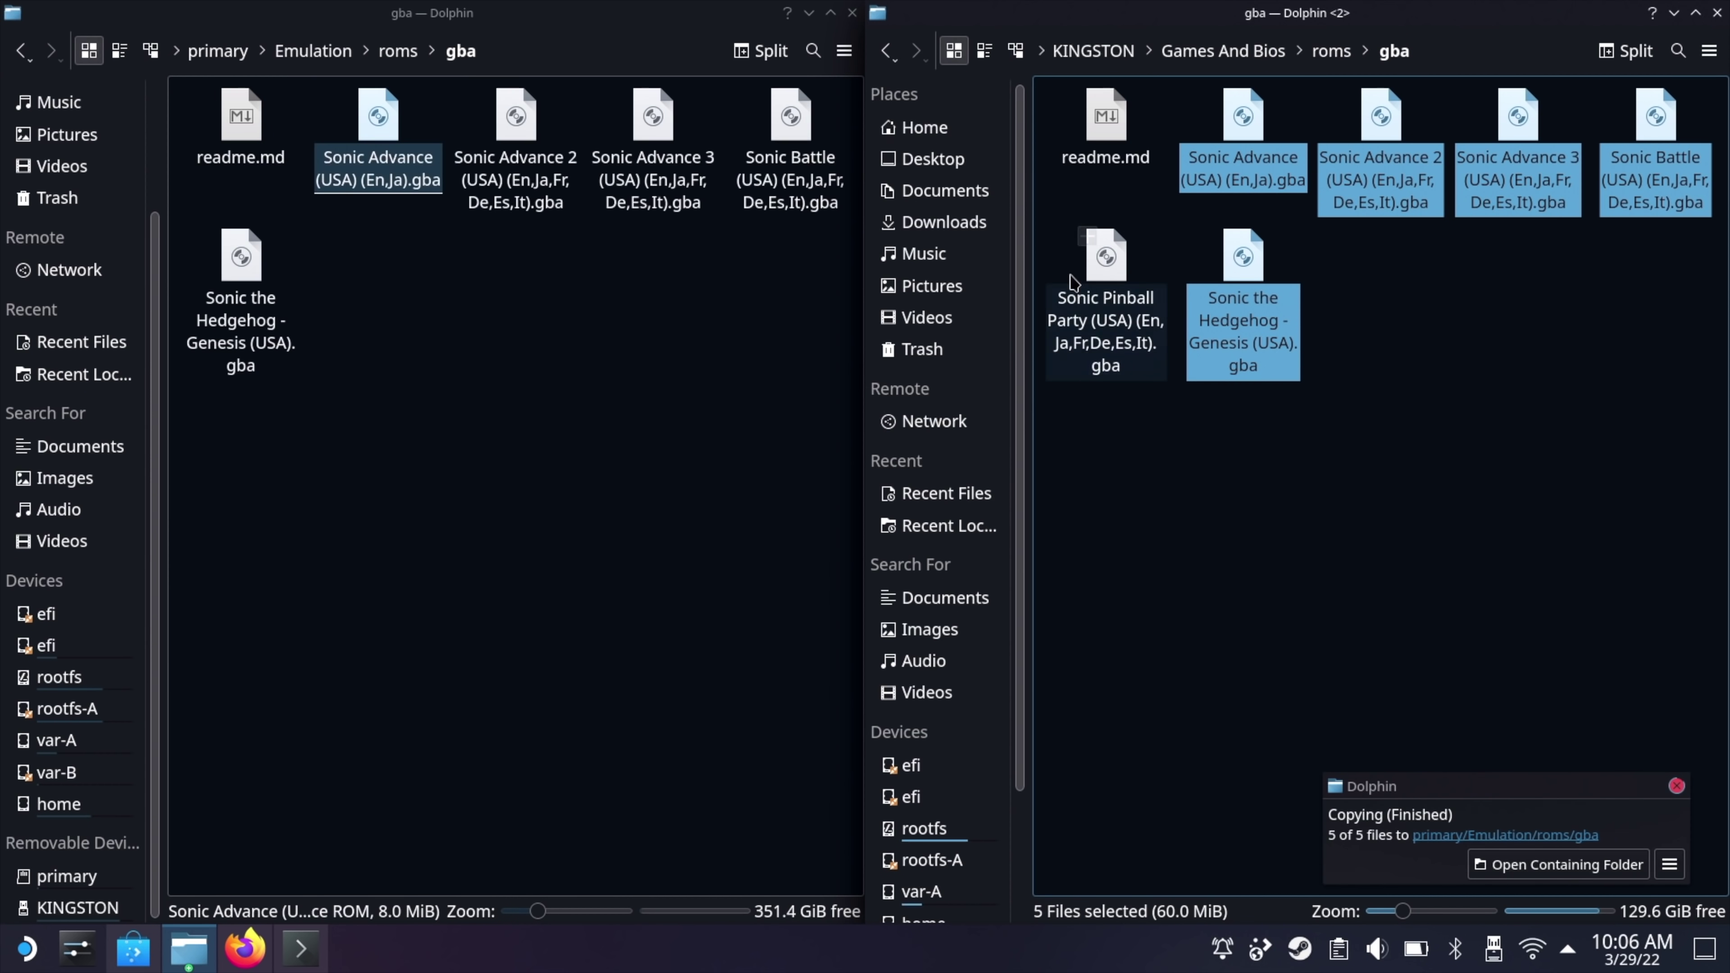
{"action": "left_click_drag", "start_coordinate": [1097, 286], "coordinate": [702, 417]}
{"action": "key", "text": "Escape"}
Step: Copy six PSP .cso games from the drive's psp folder into the card's roms/psp
{"action": "key", "text": "alt+Up"}
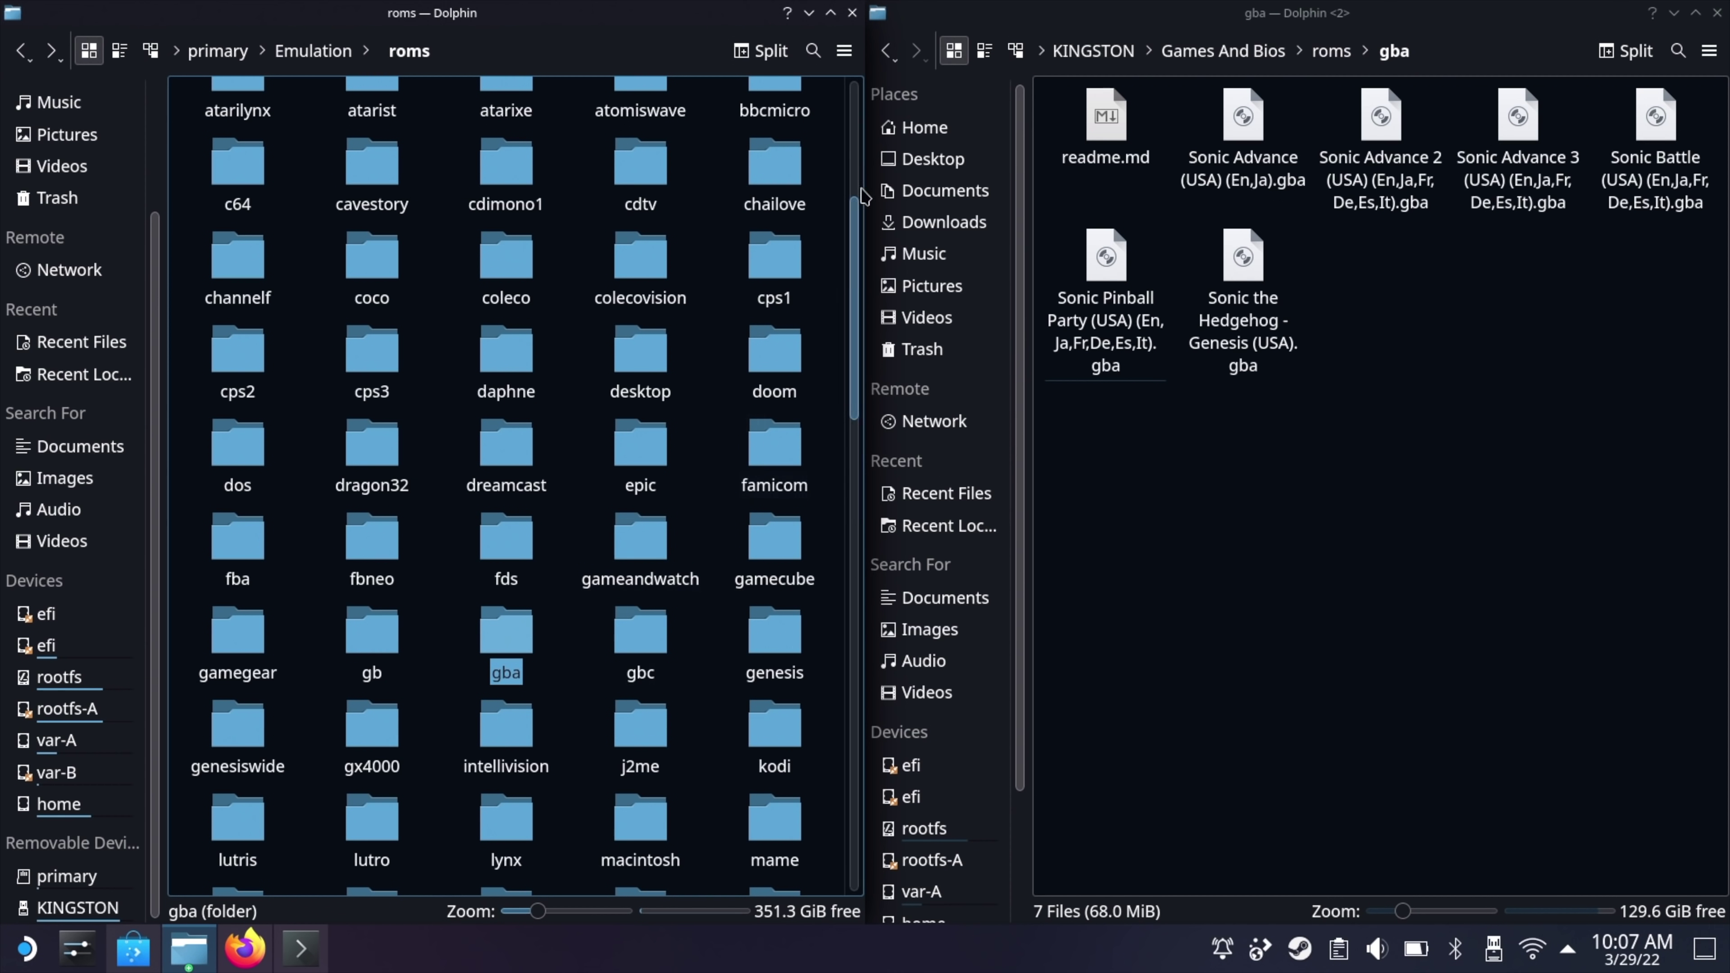
{"action": "left_click", "coordinate": [885, 50]}
{"action": "scroll", "coordinate": [722, 586], "scroll_direction": "down", "scroll_amount": 6}
{"action": "scroll", "coordinate": [574, 597], "scroll_direction": "down", "scroll_amount": 3}
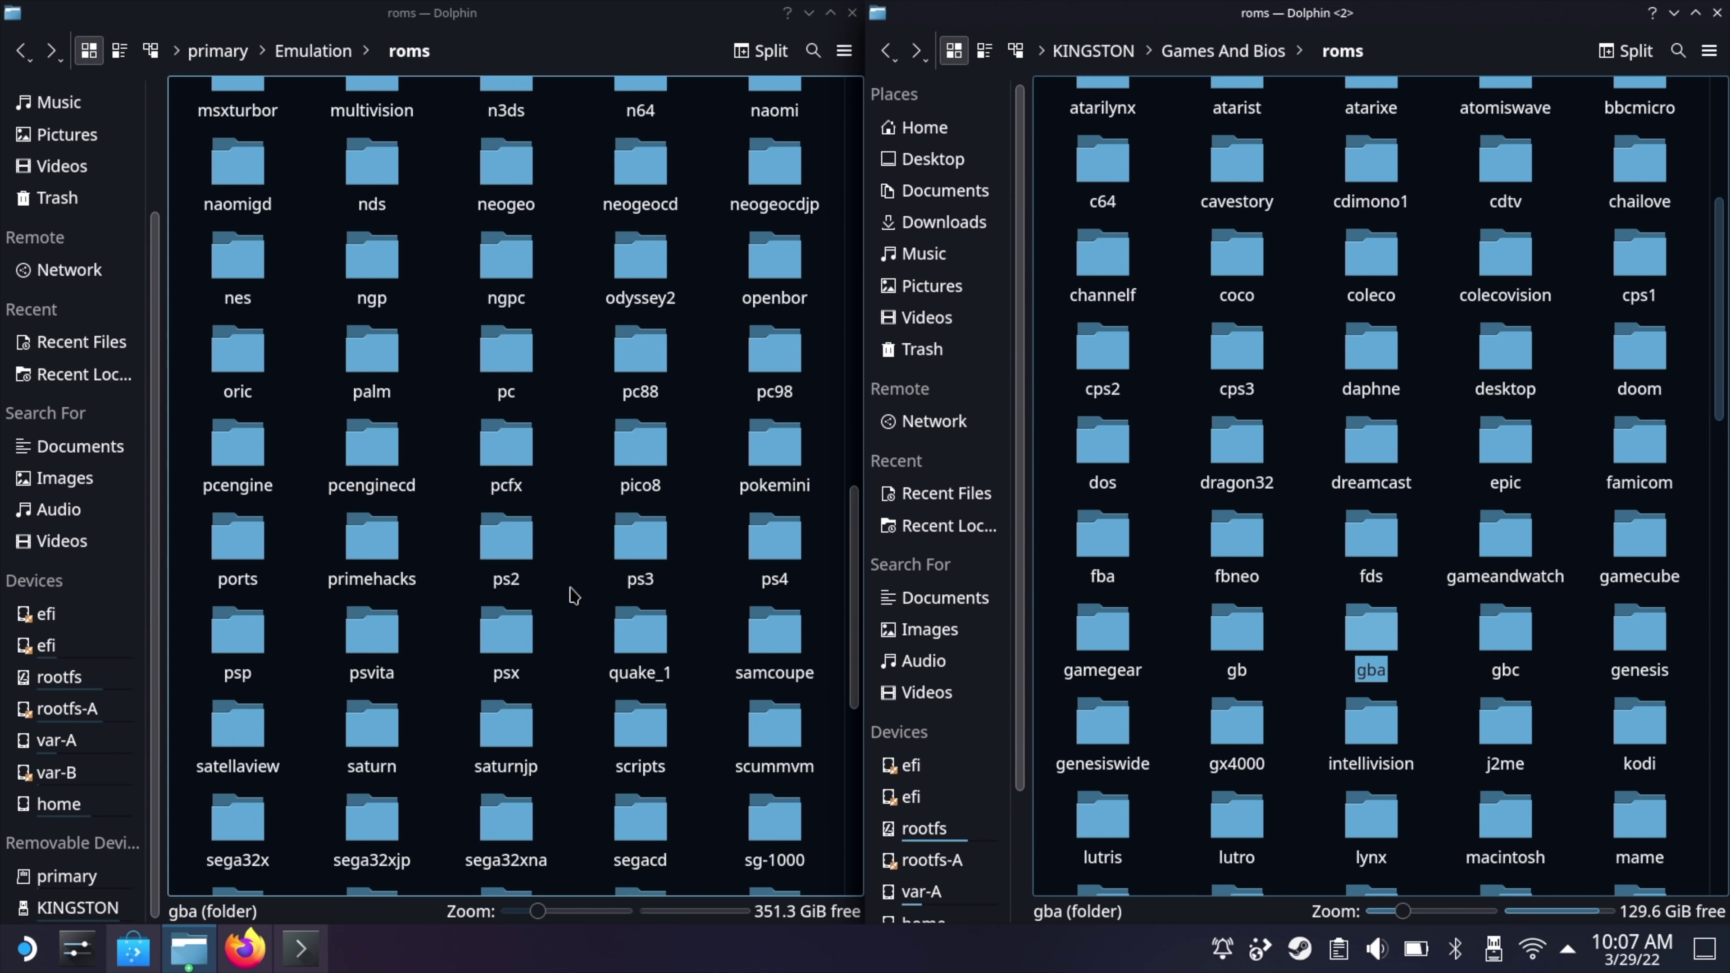
{"action": "left_click", "coordinate": [257, 626]}
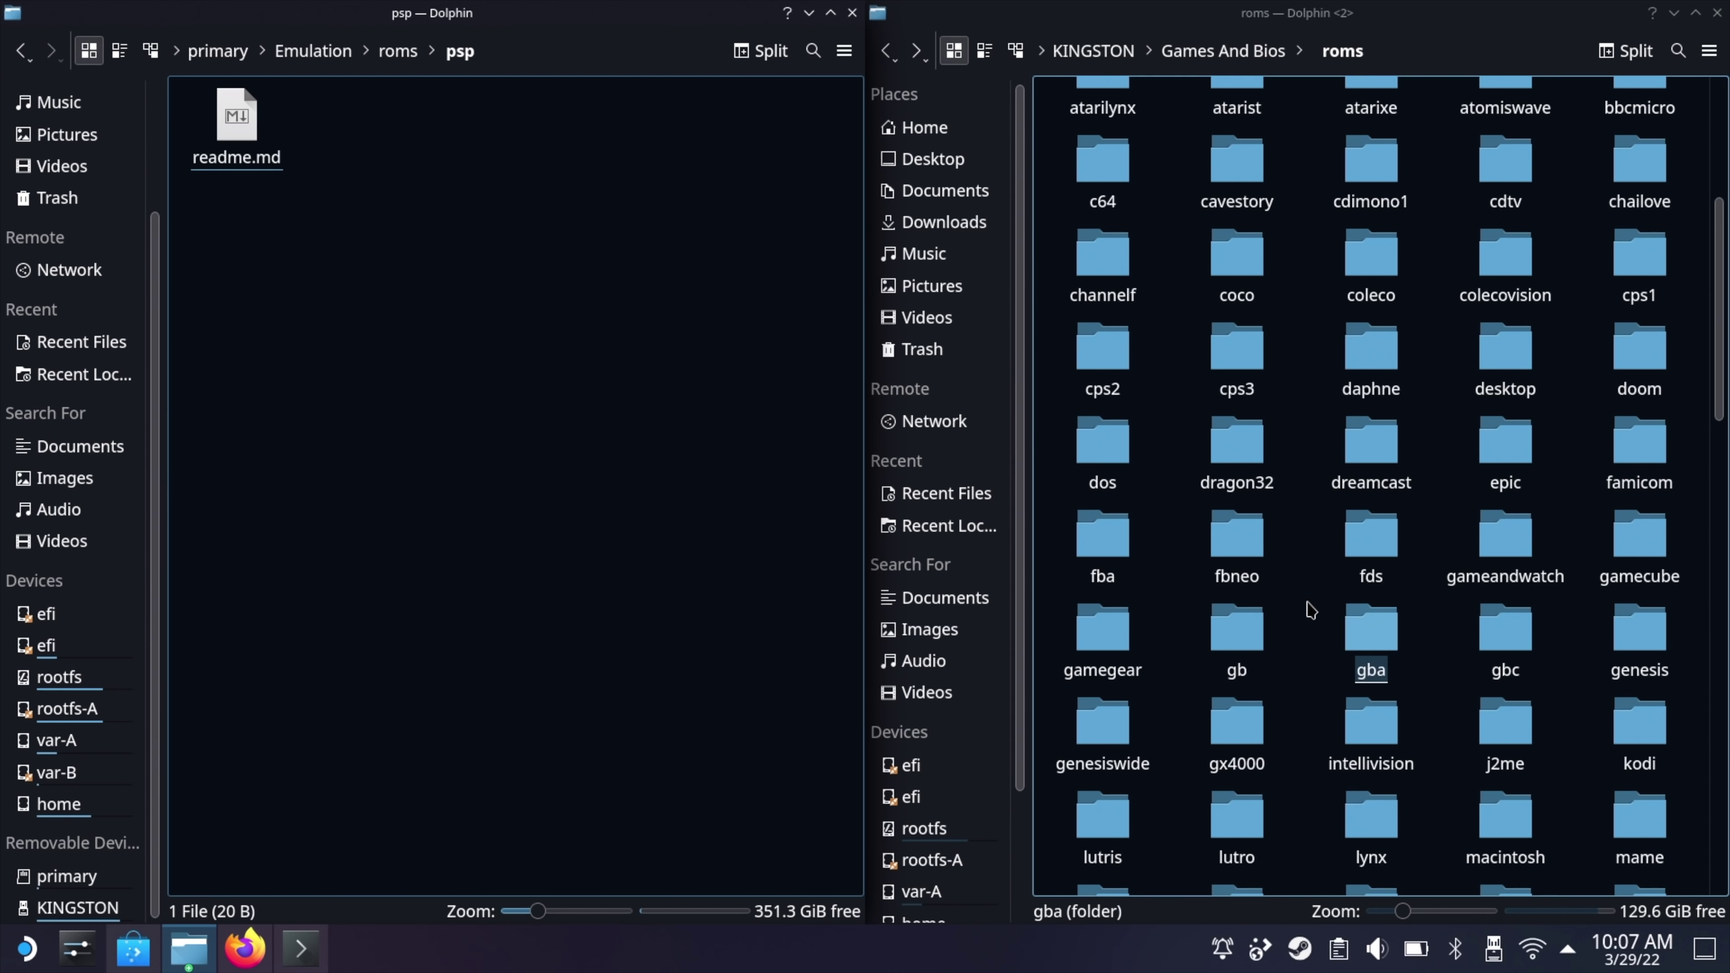
{"action": "scroll", "coordinate": [1311, 610], "scroll_direction": "down", "scroll_amount": 2}
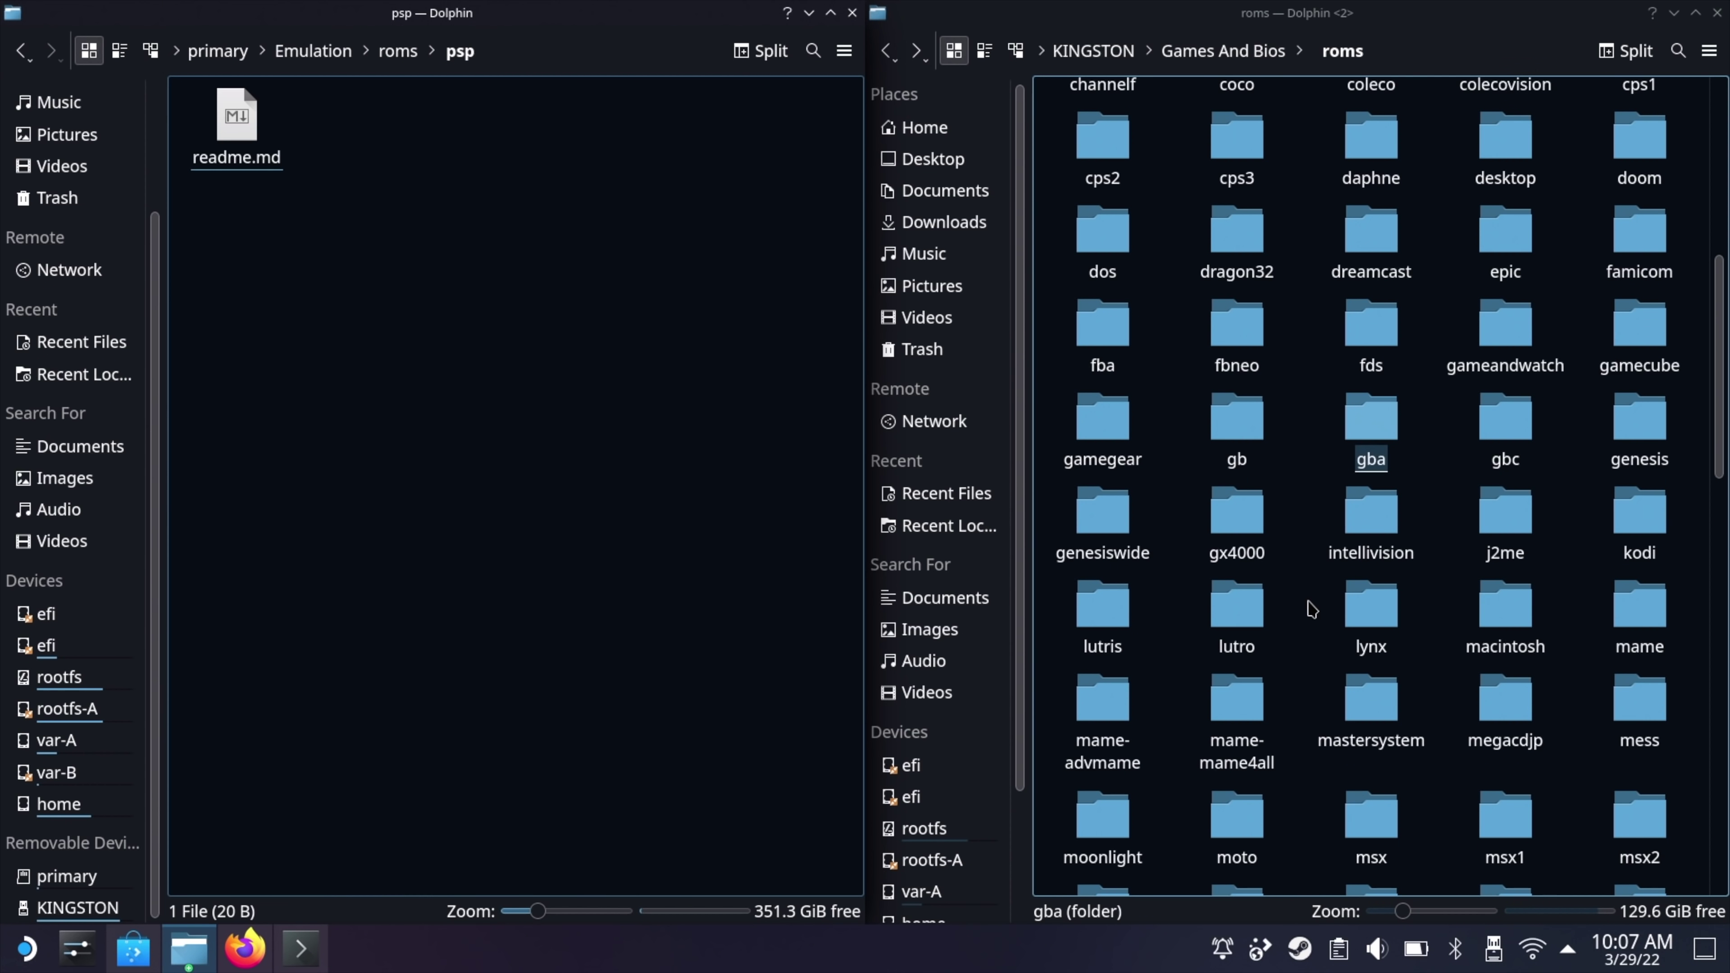
{"action": "scroll", "coordinate": [1311, 610], "scroll_direction": "down", "scroll_amount": 6}
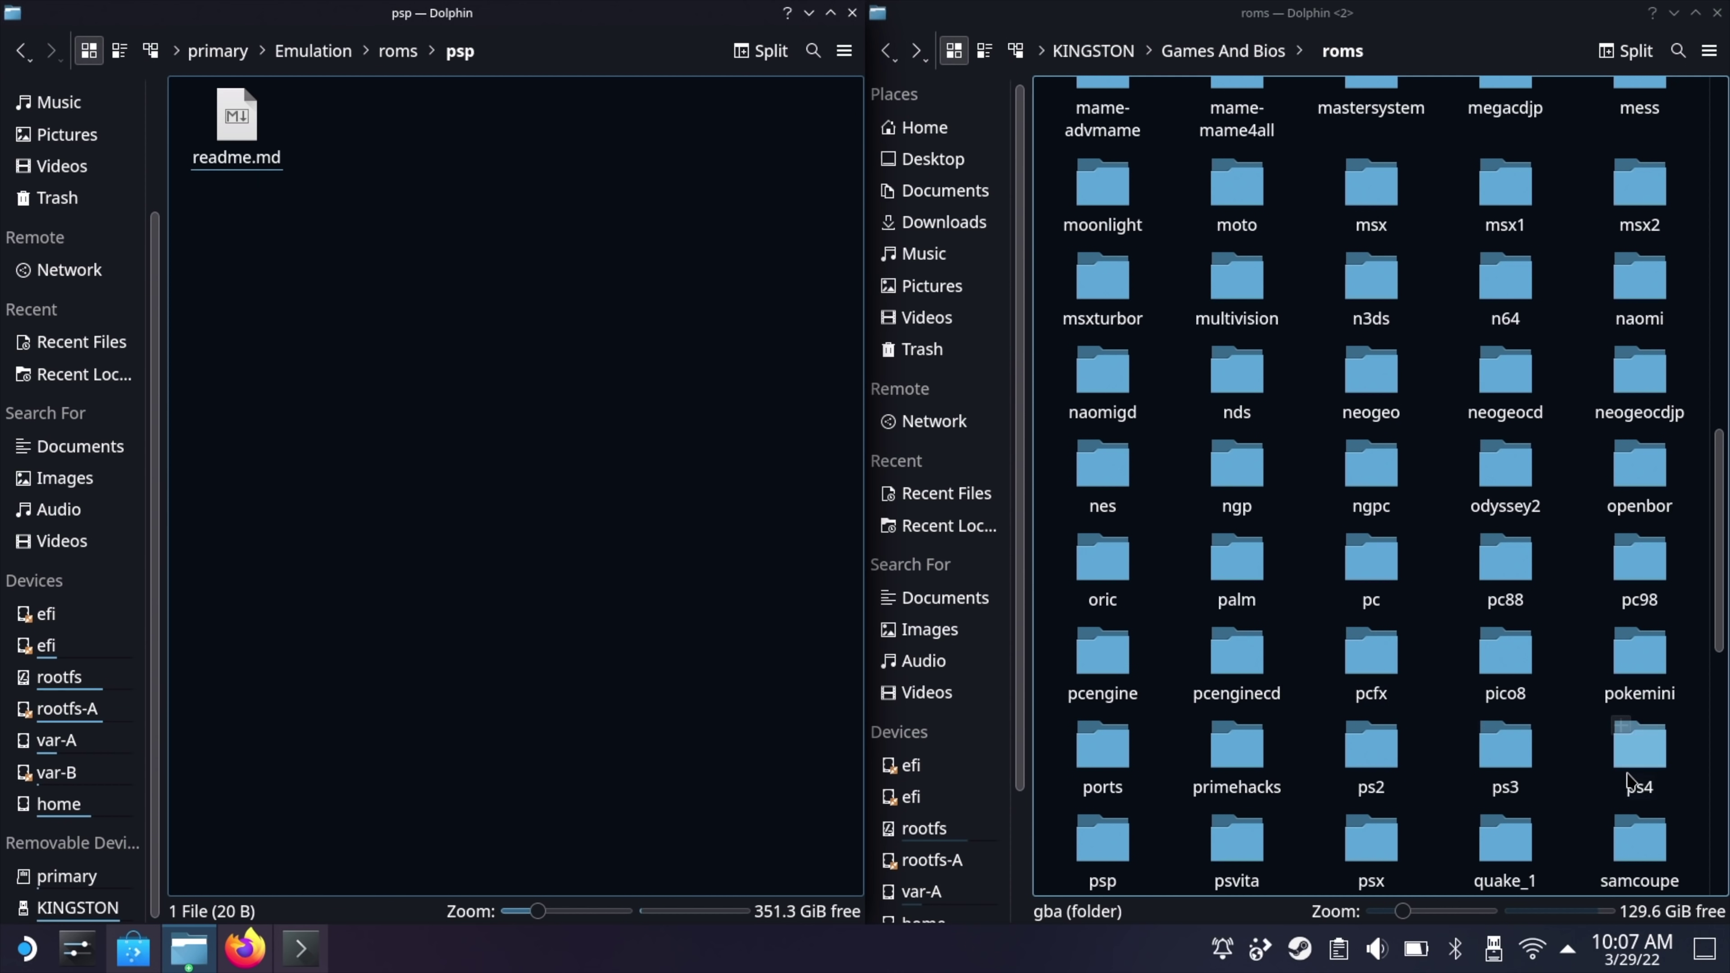
{"action": "left_click", "coordinate": [1126, 836]}
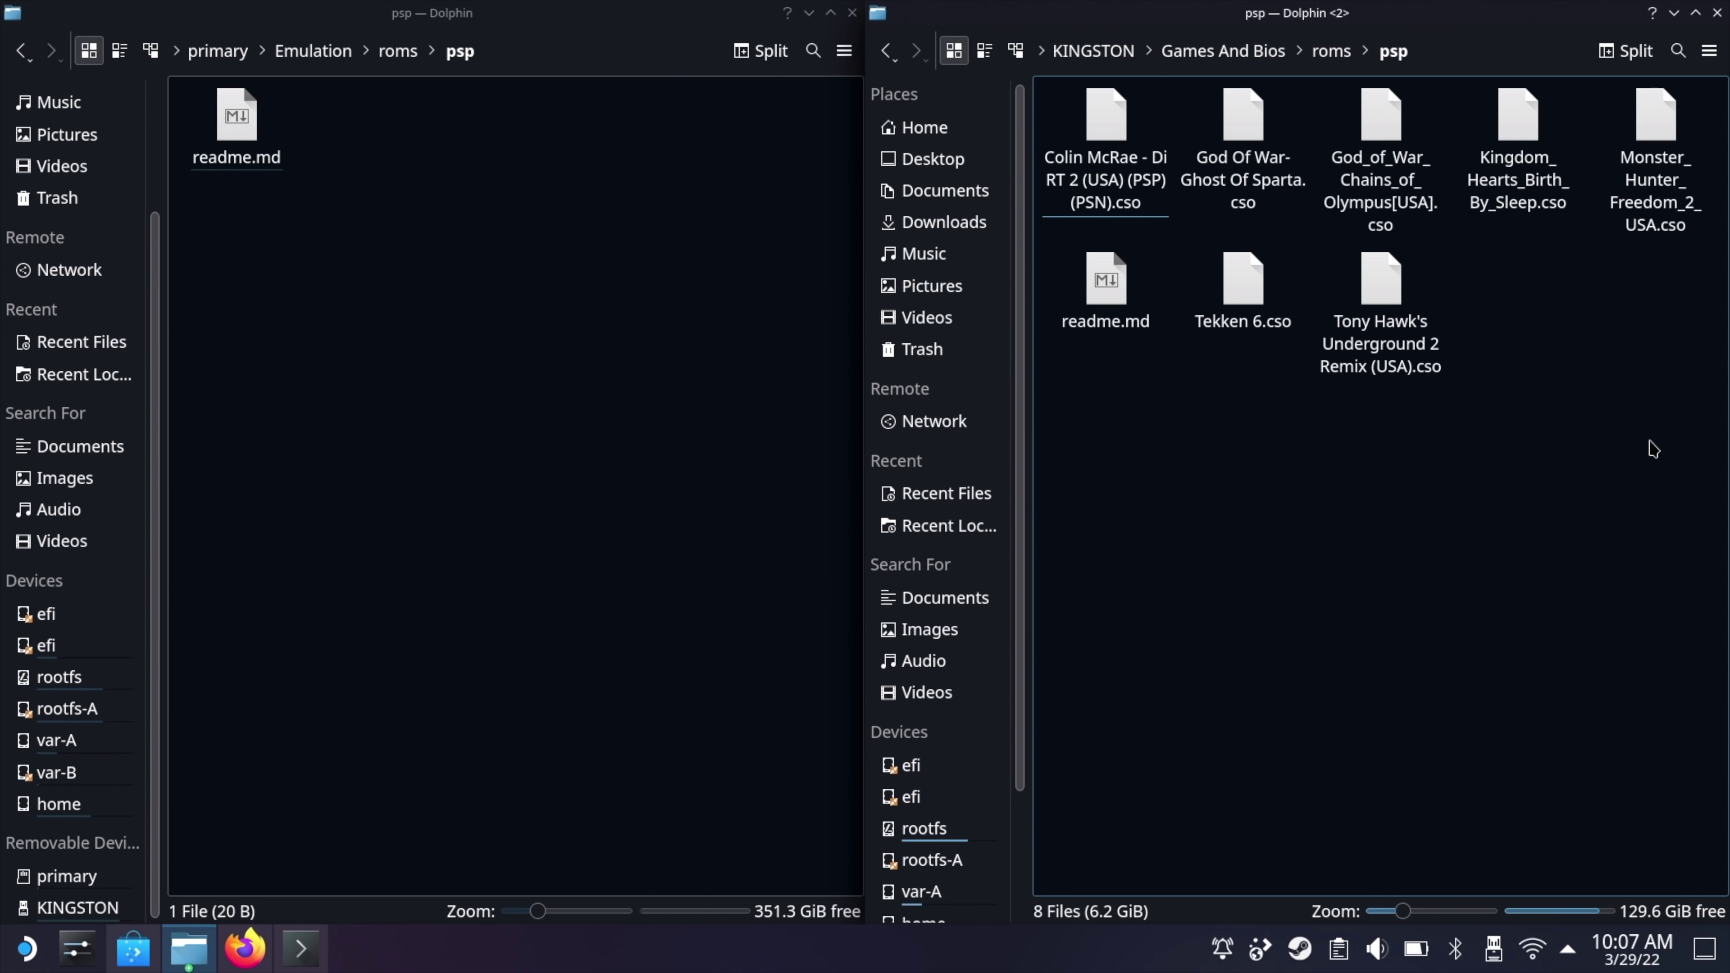
{"action": "left_click_drag", "start_coordinate": [1689, 477], "coordinate": [571, 319]}
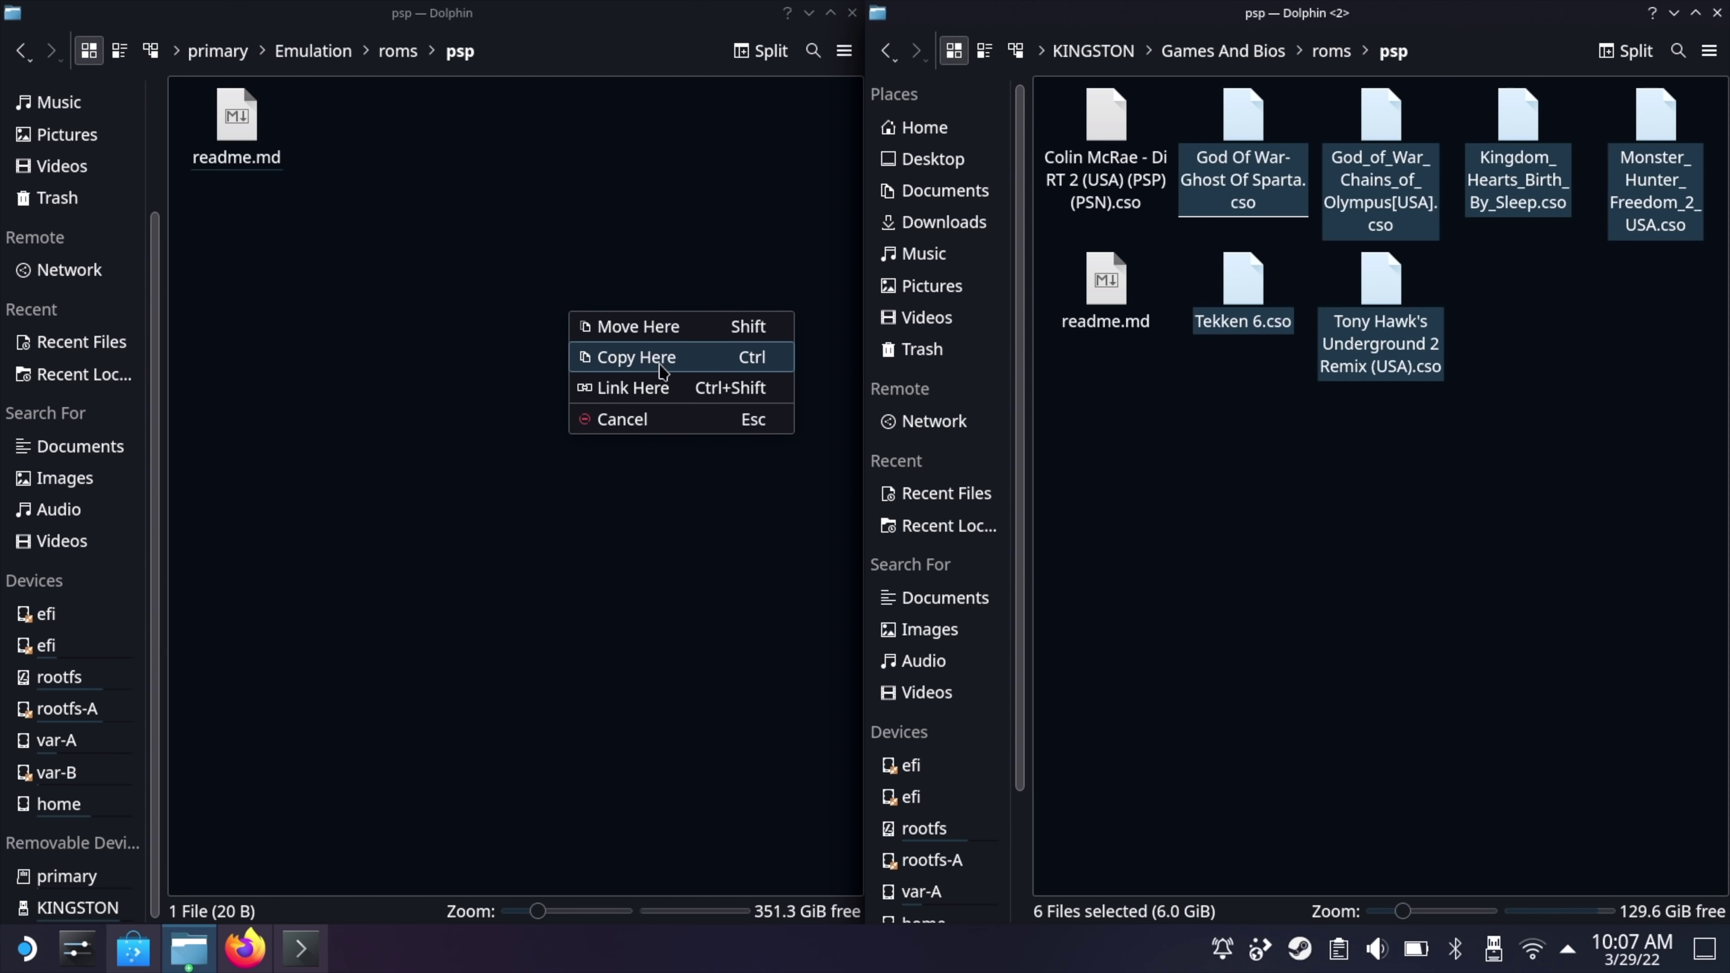
{"action": "left_click", "coordinate": [614, 353]}
Step: Copy Colin McRae DiRT 2 into the card's psp folder as well, returning both panes to roms
{"action": "left_click_drag", "start_coordinate": [1105, 122], "coordinate": [511, 436]}
{"action": "left_click", "coordinate": [564, 486]}
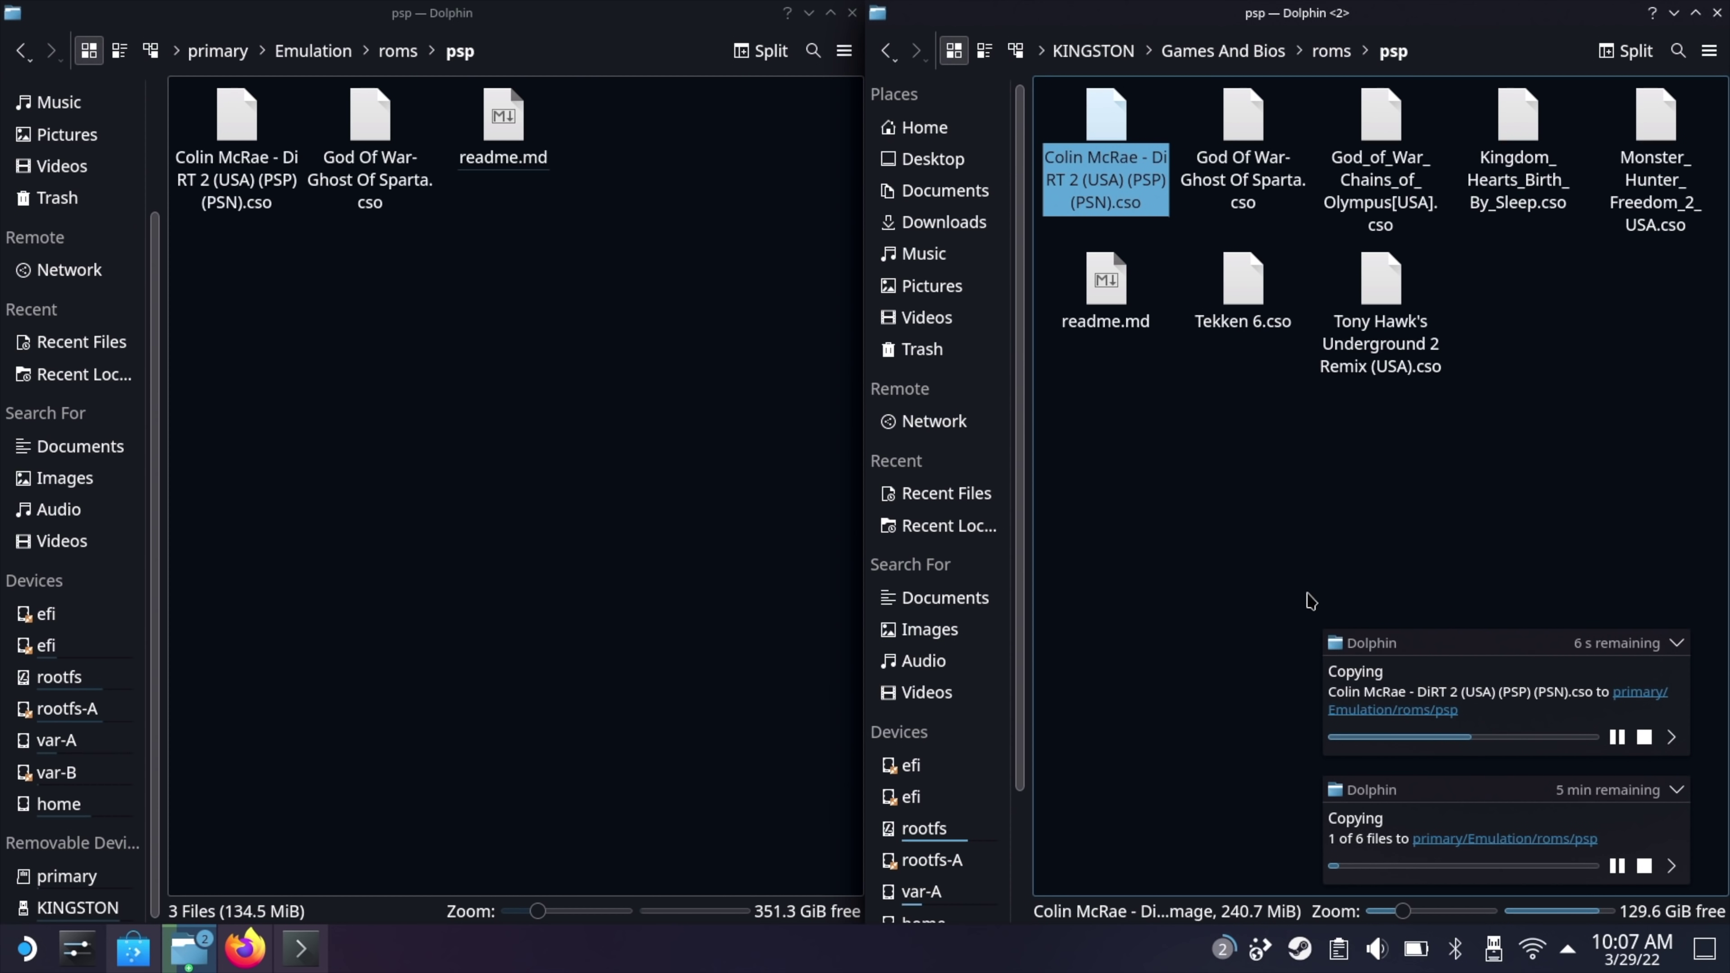
{"action": "left_click", "coordinate": [21, 51]}
{"action": "scroll", "coordinate": [386, 323], "scroll_direction": "up", "scroll_amount": 15}
{"action": "left_click", "coordinate": [885, 49]}
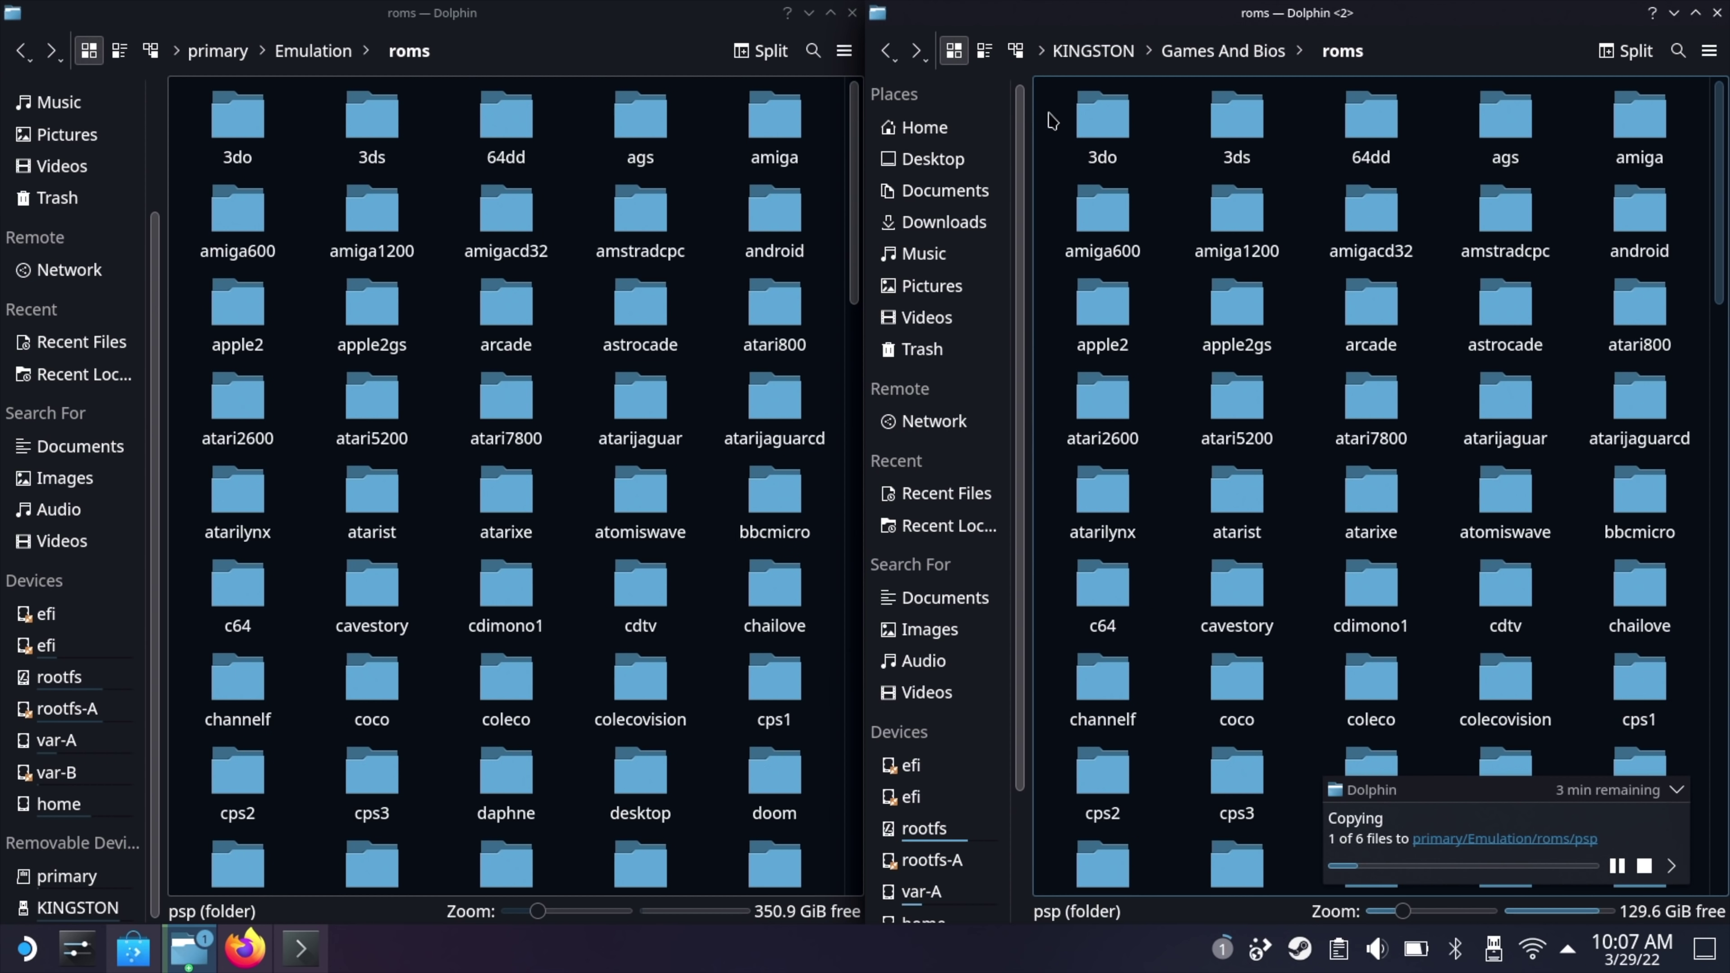
Step: Copy all system folders from the KINGSTON roms (154 folders, 517 files) into the card's Emulation/roms
{"action": "left_click_drag", "start_coordinate": [1049, 113], "coordinate": [1502, 713]}
{"action": "left_click_drag", "start_coordinate": [1258, 644], "coordinate": [572, 670]}
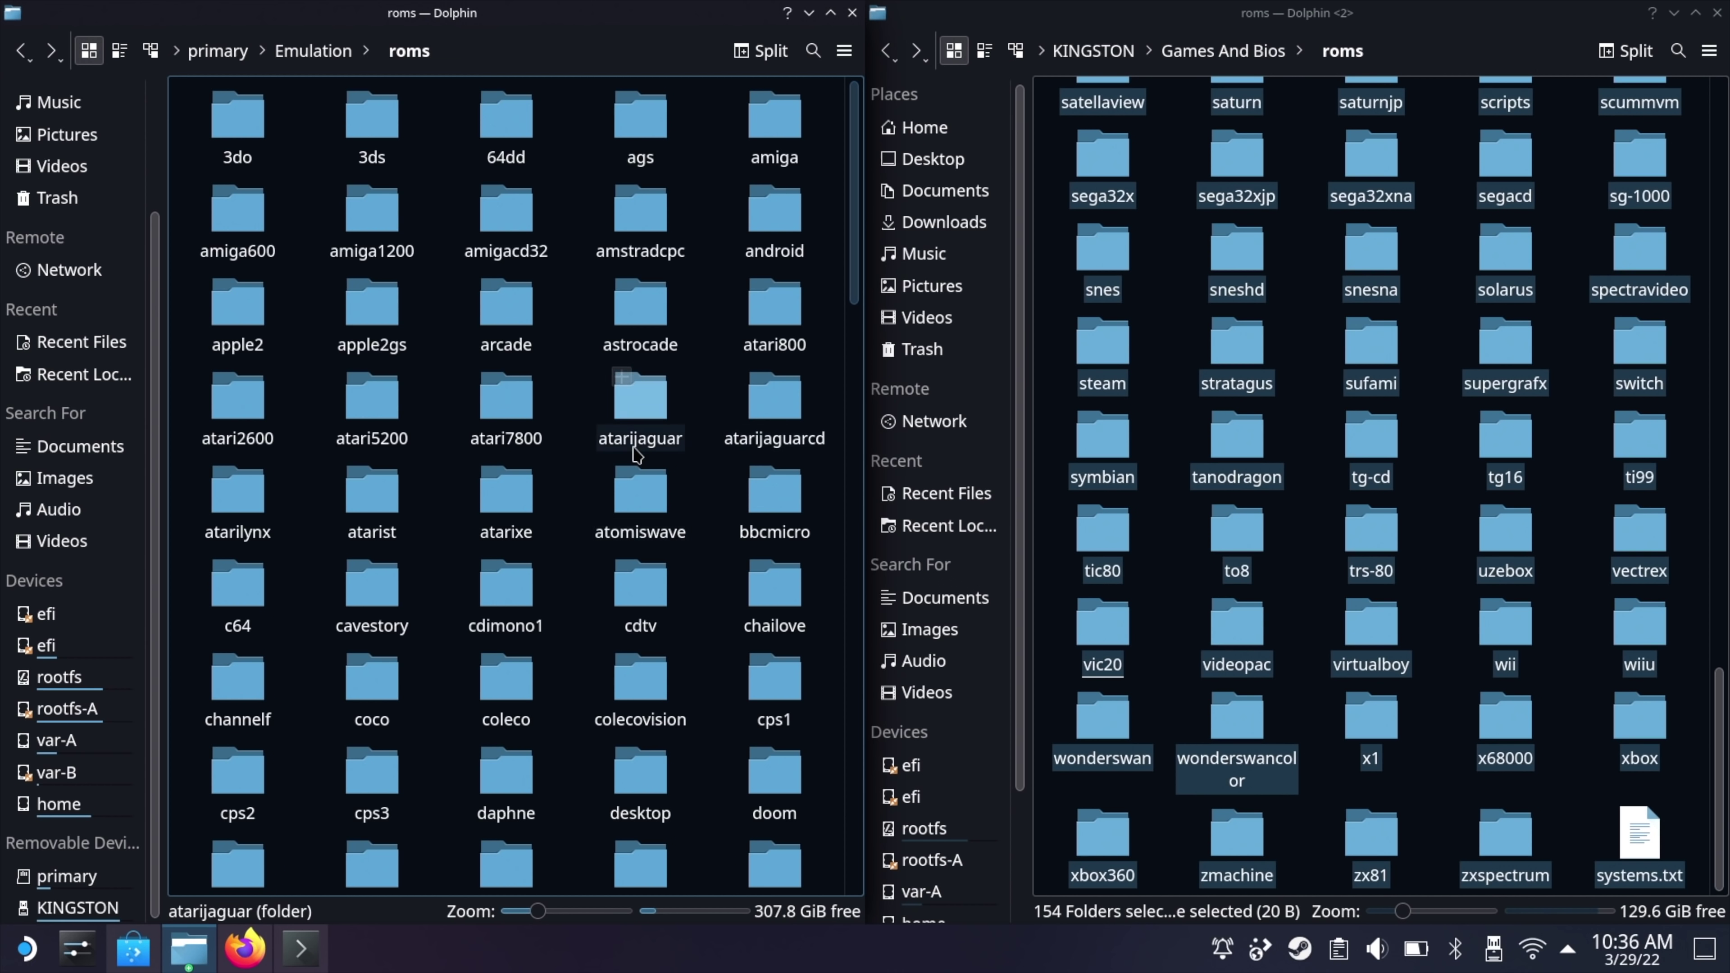
{"action": "left_click", "coordinate": [632, 31]}
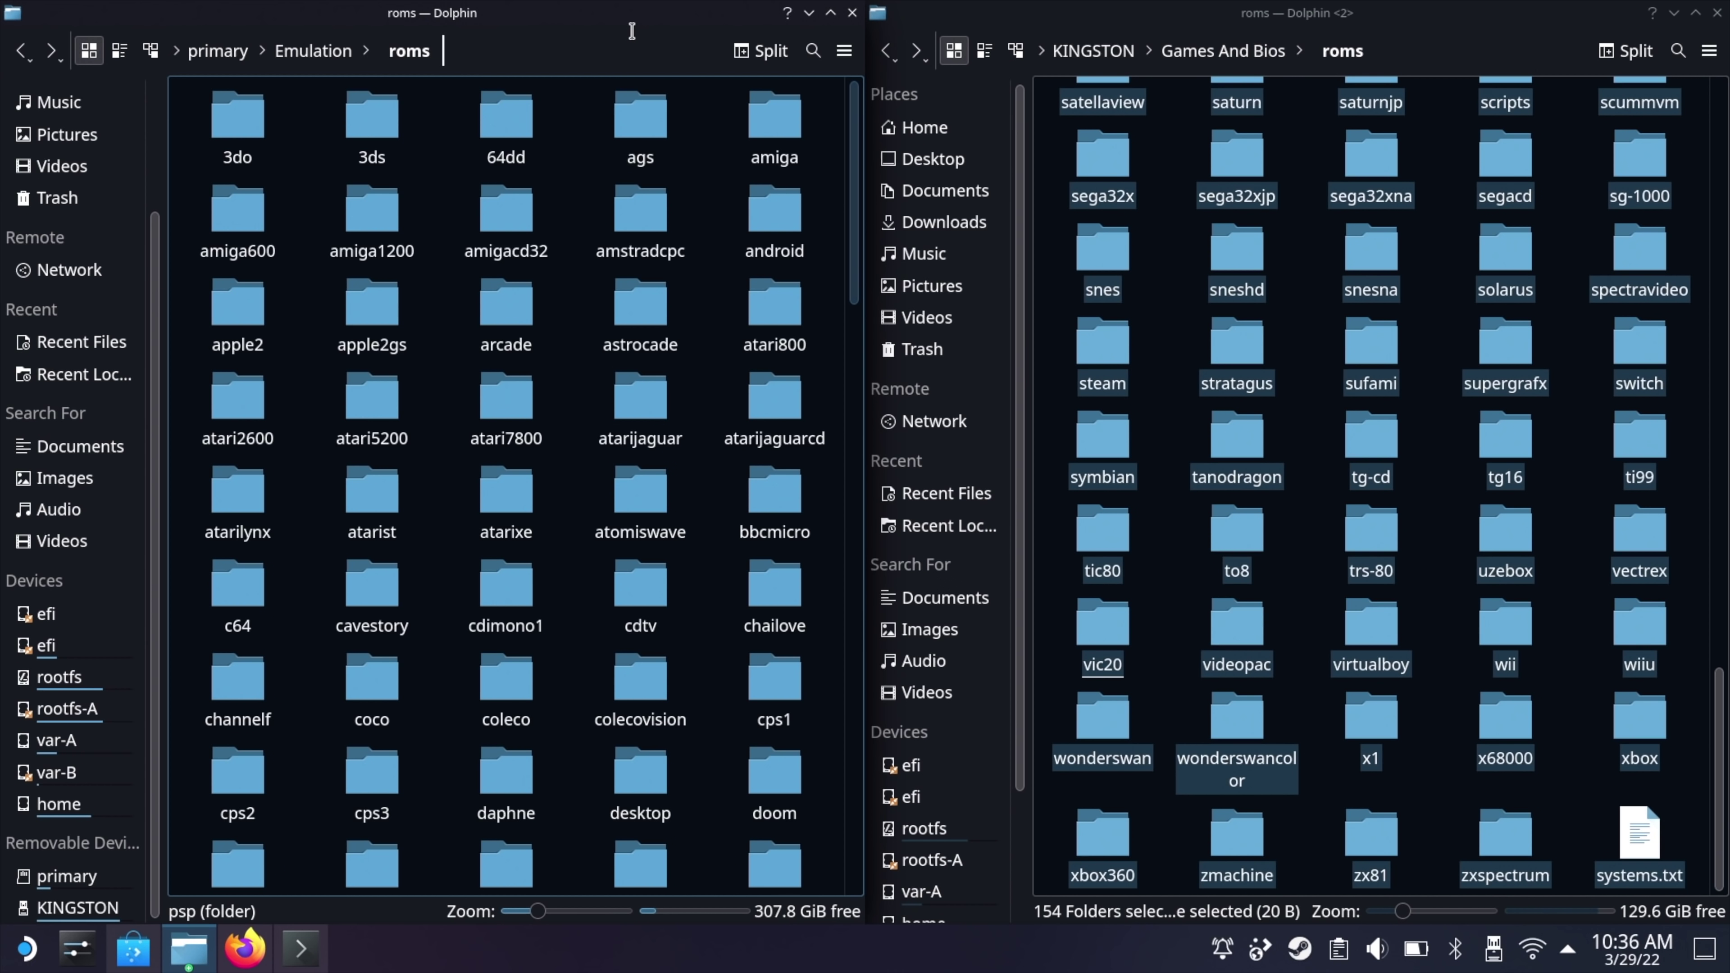
Step: Close both Dolphin roms windows and exit Steam
{"action": "left_click", "coordinate": [852, 13]}
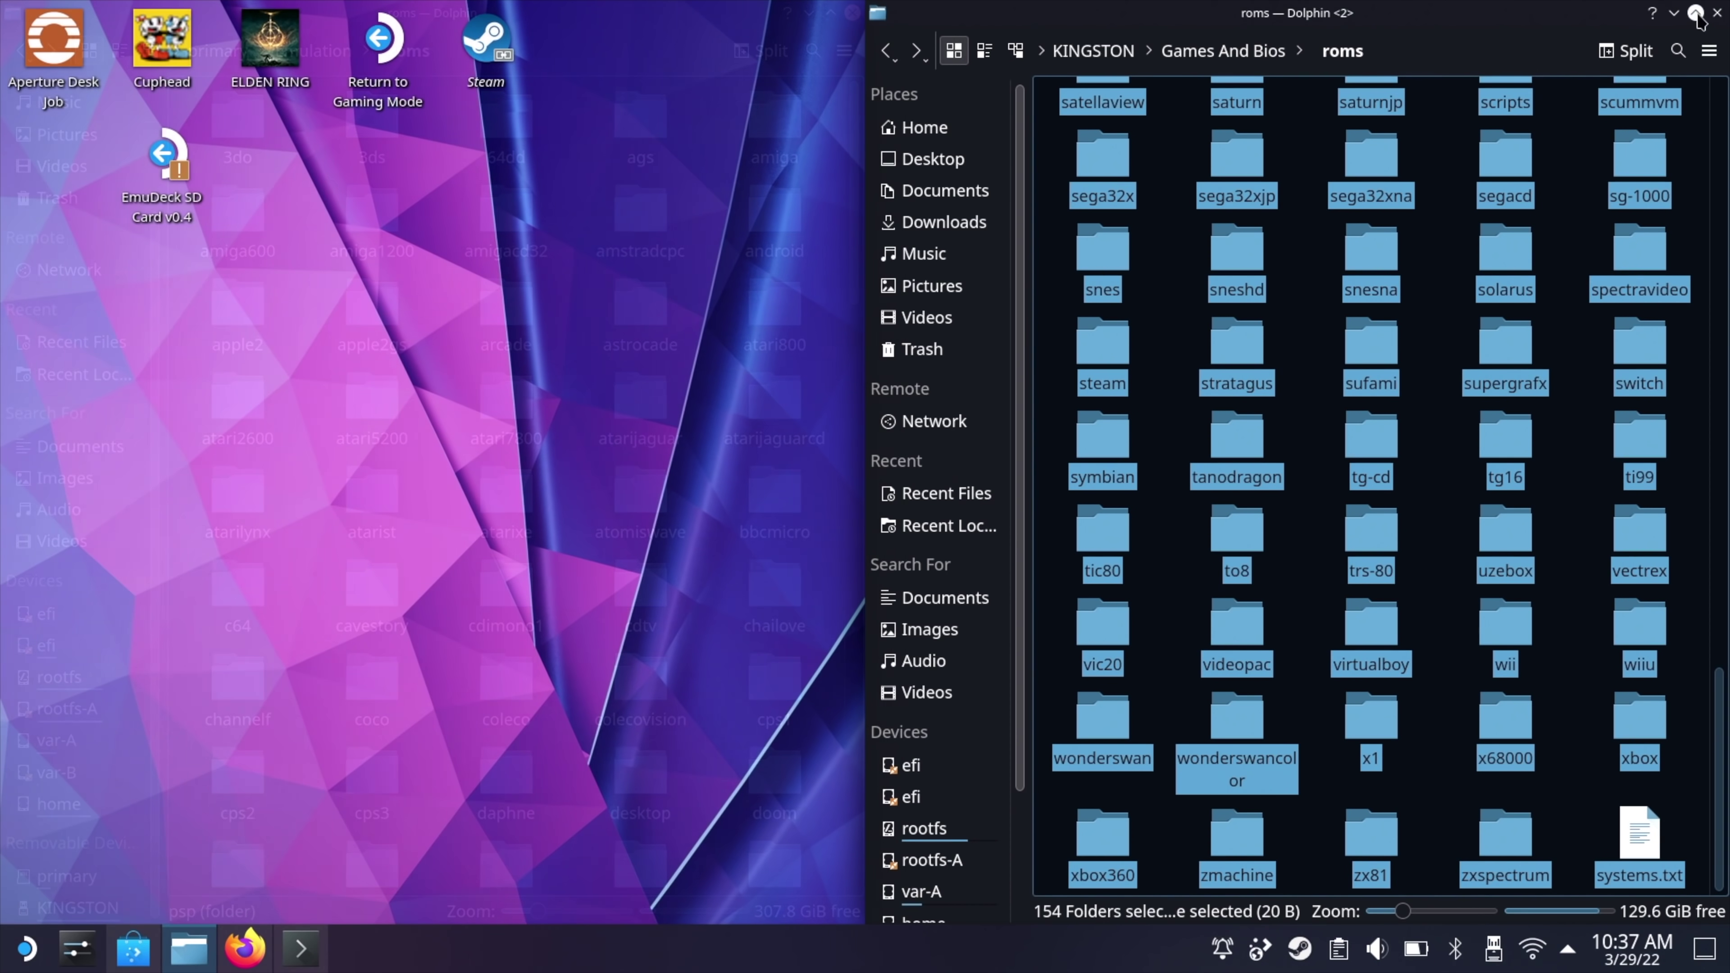
{"action": "left_click", "coordinate": [1717, 14]}
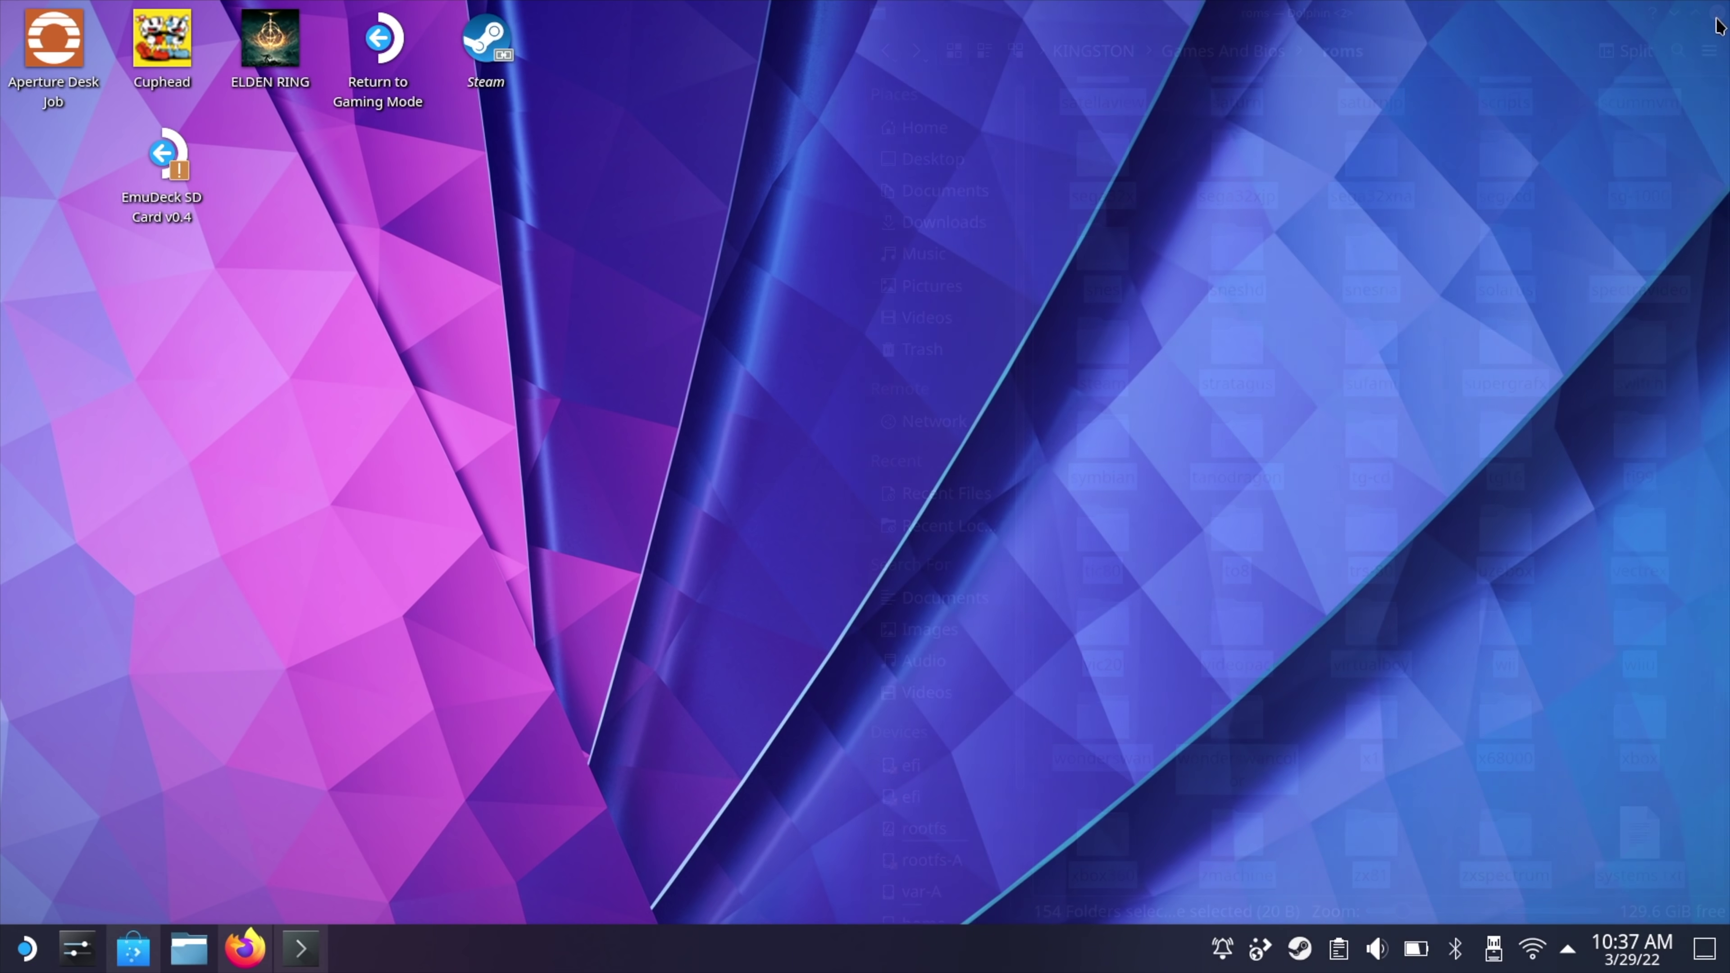
{"action": "right_click", "coordinate": [1301, 951]}
{"action": "left_click", "coordinate": [1333, 920]}
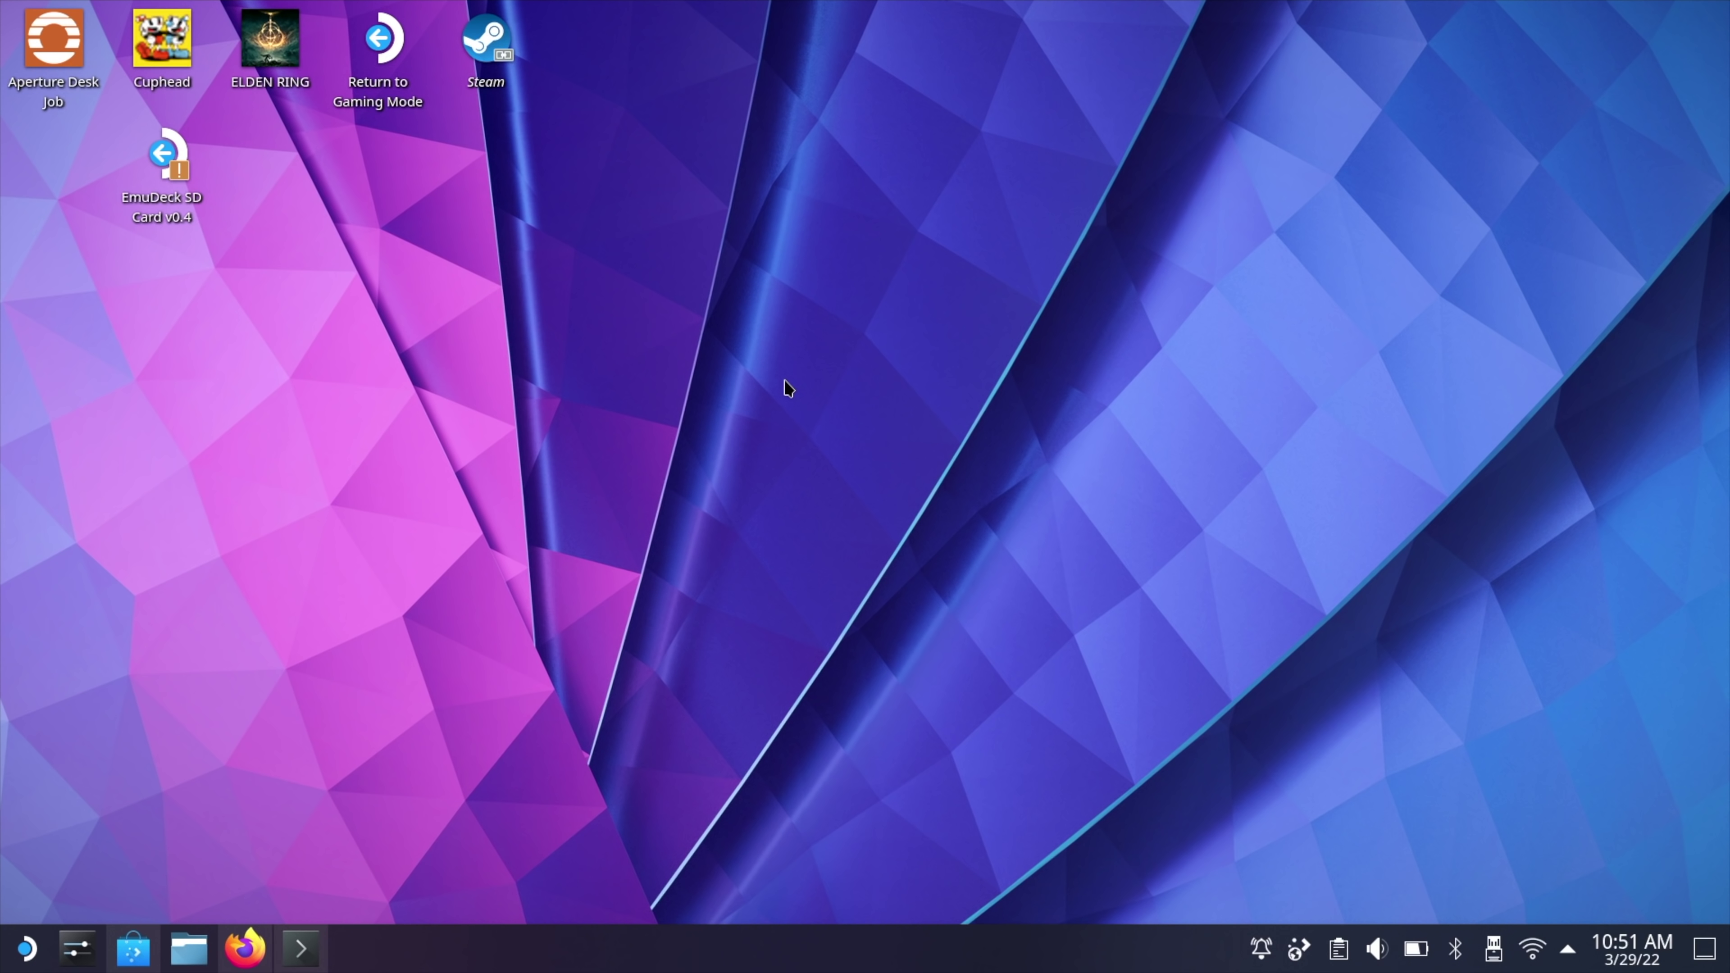
Step: Run the Steam-ROM-Manager AppImage from Downloads and minimize Dolphin
{"action": "left_click", "coordinate": [189, 948]}
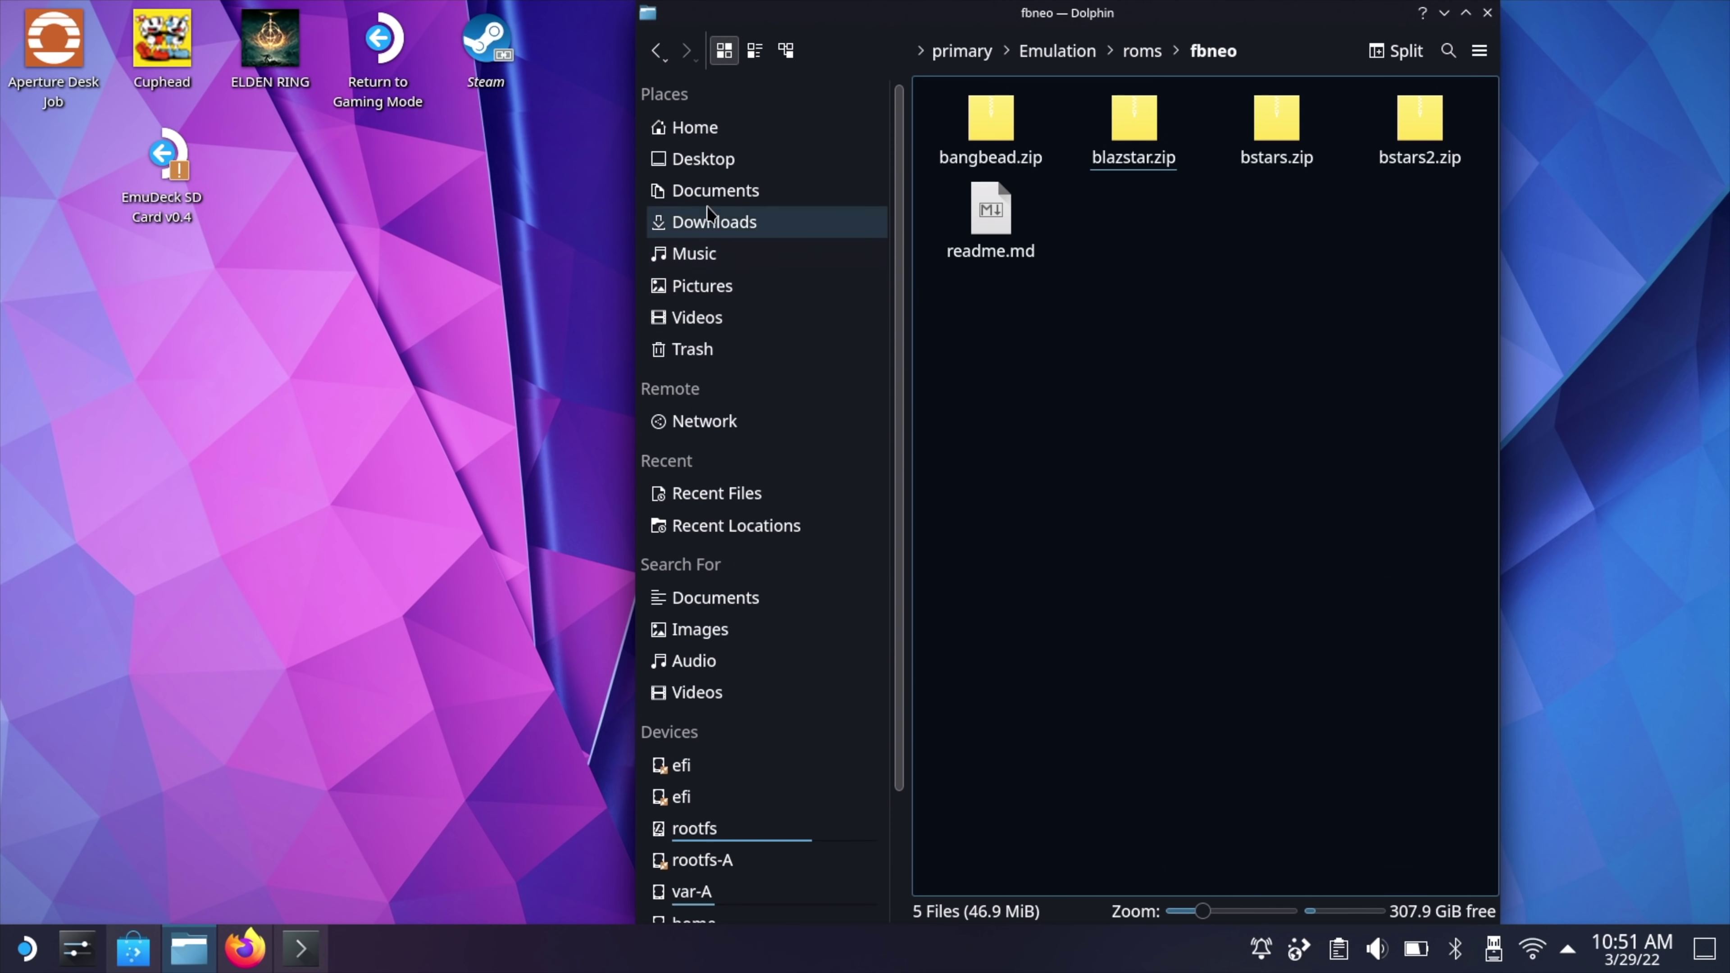
{"action": "left_click", "coordinate": [727, 227]}
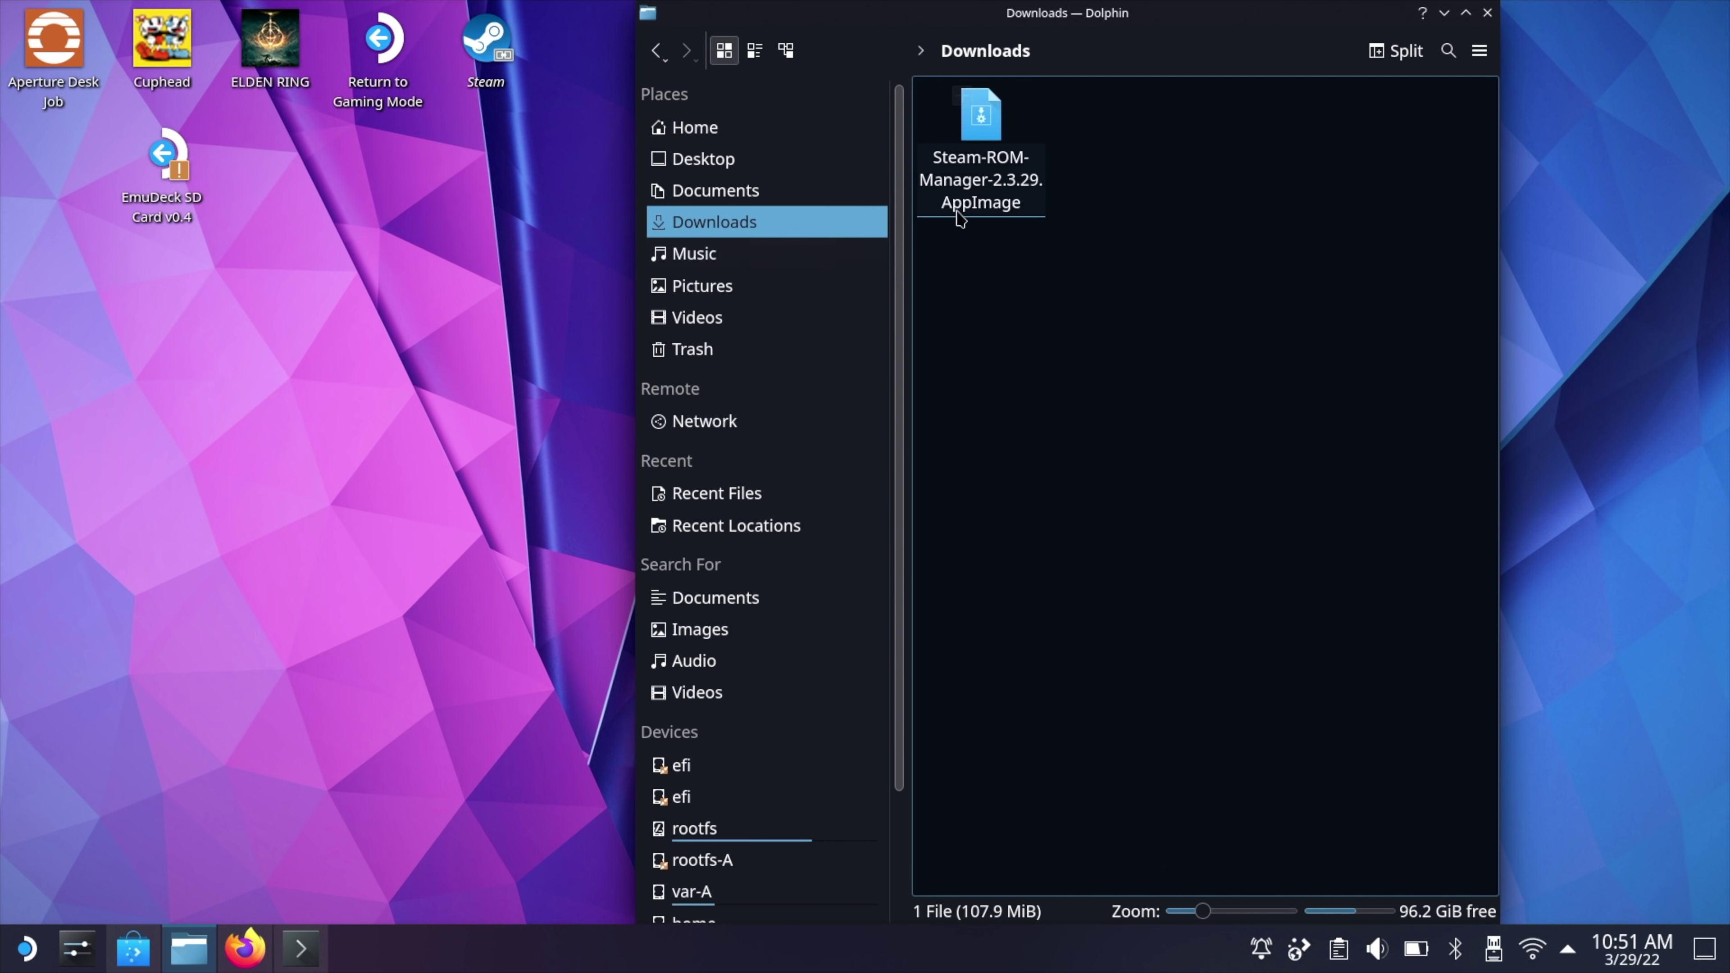
{"action": "left_click", "coordinate": [984, 181]}
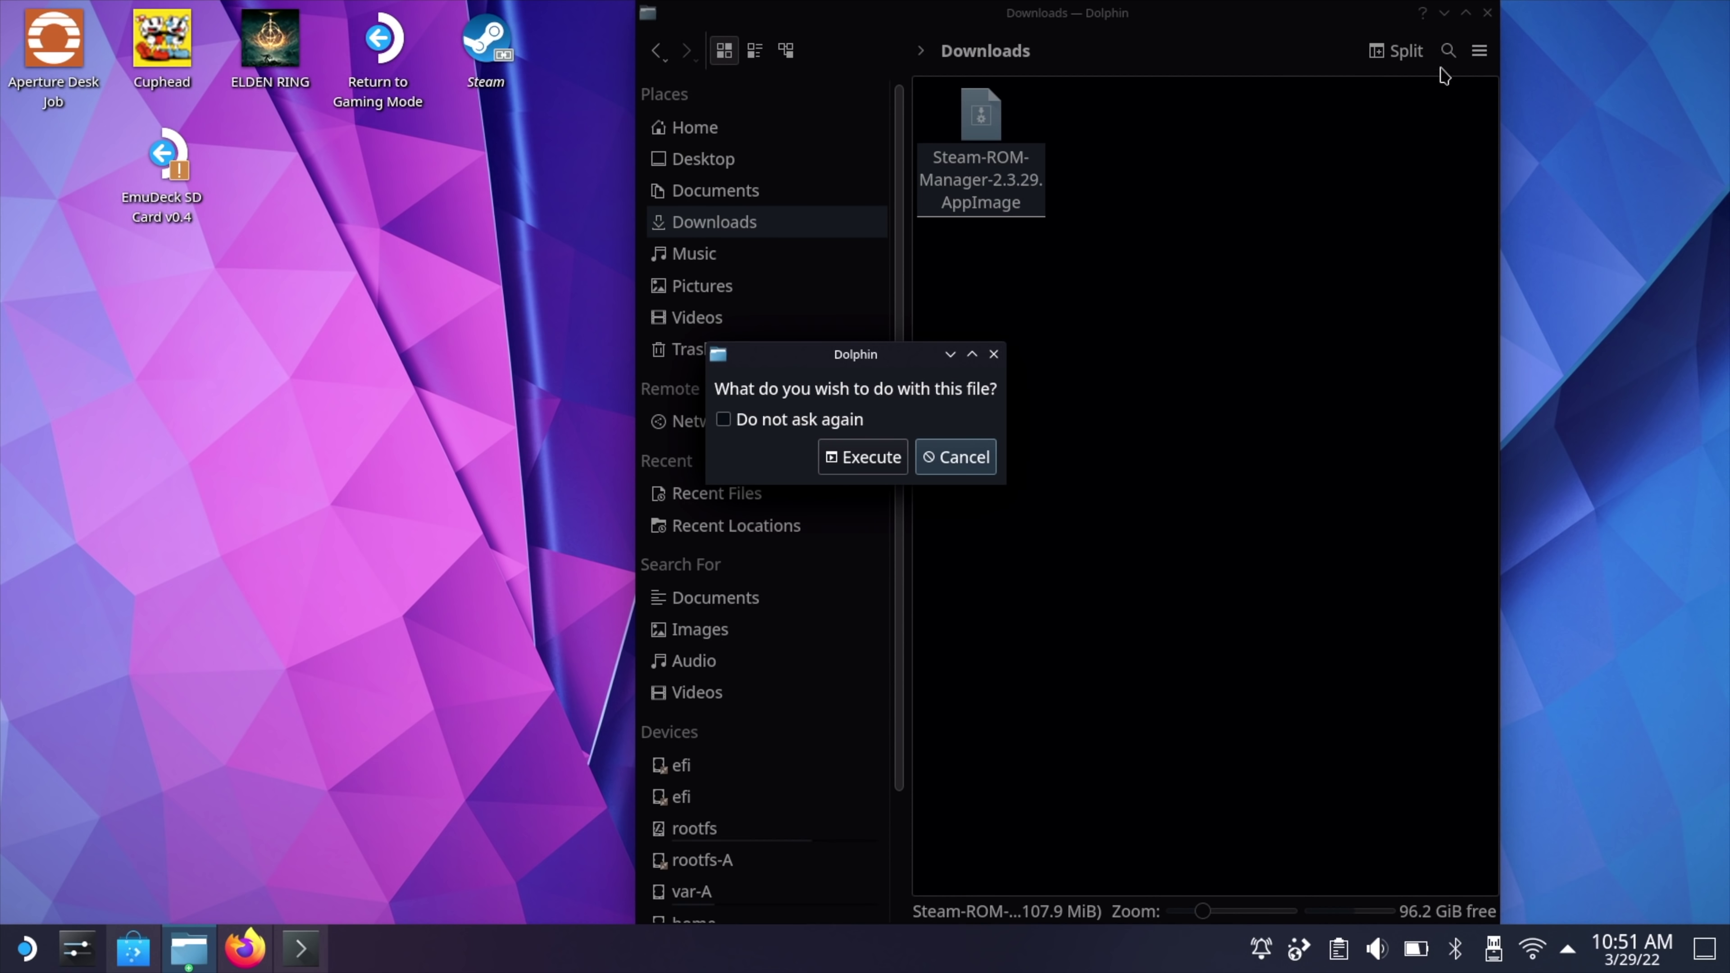
{"action": "left_click", "coordinate": [845, 458]}
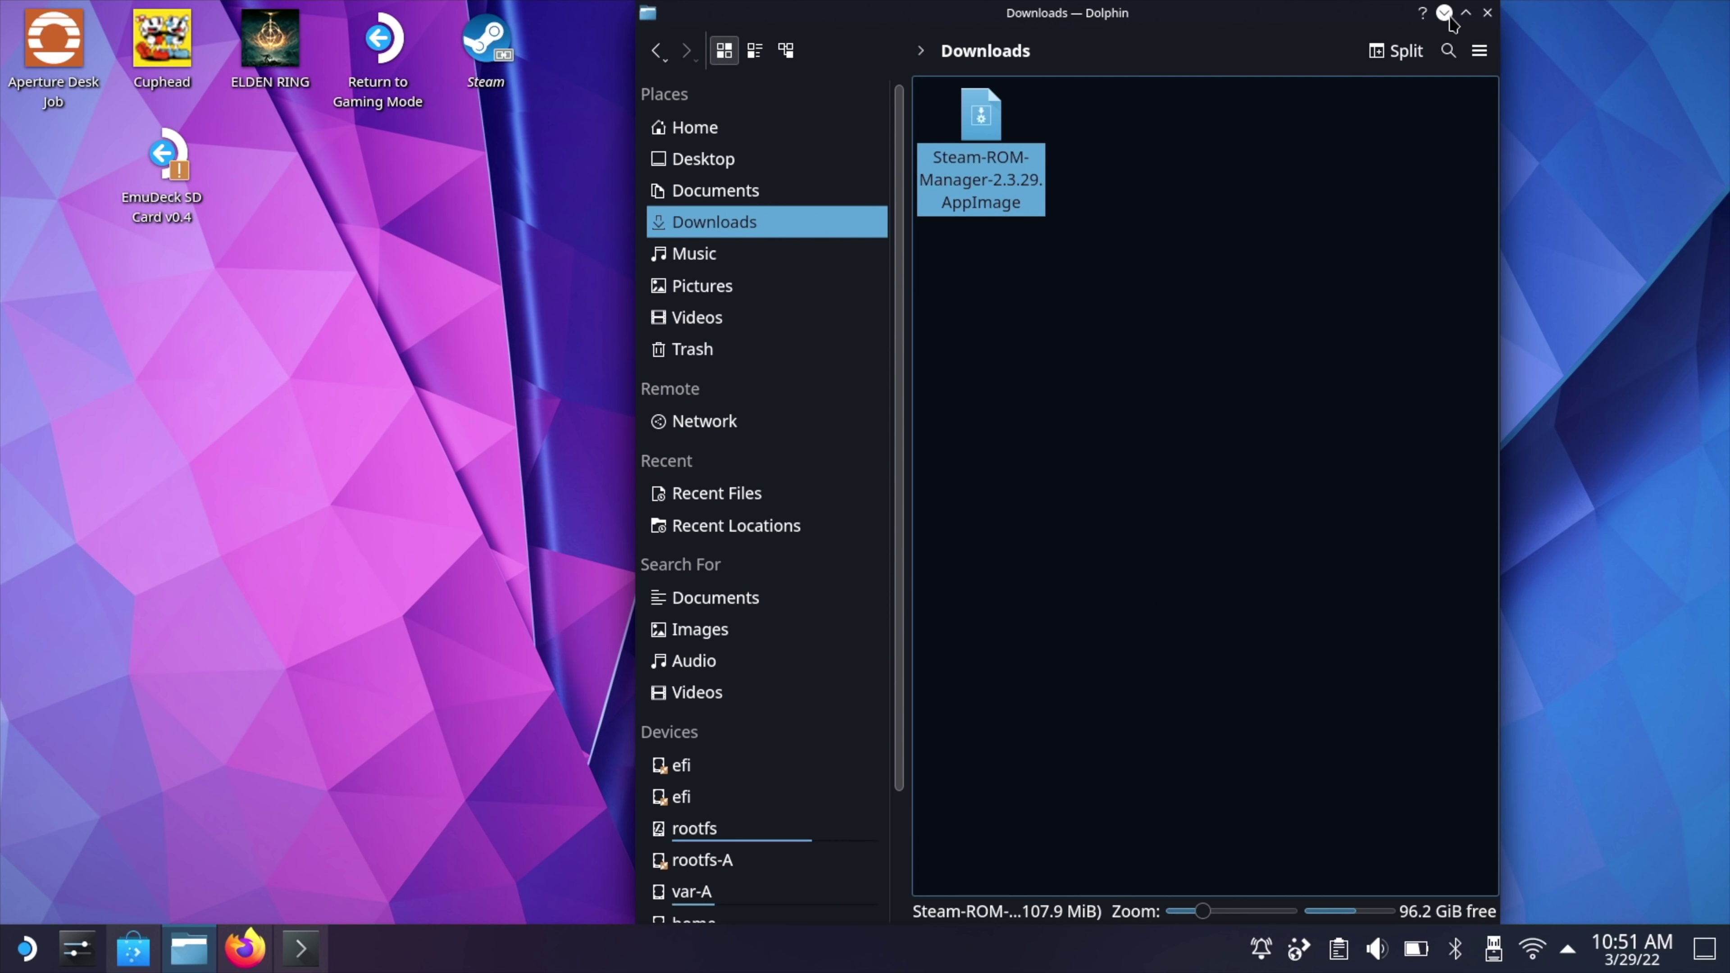
{"action": "left_click", "coordinate": [1445, 13]}
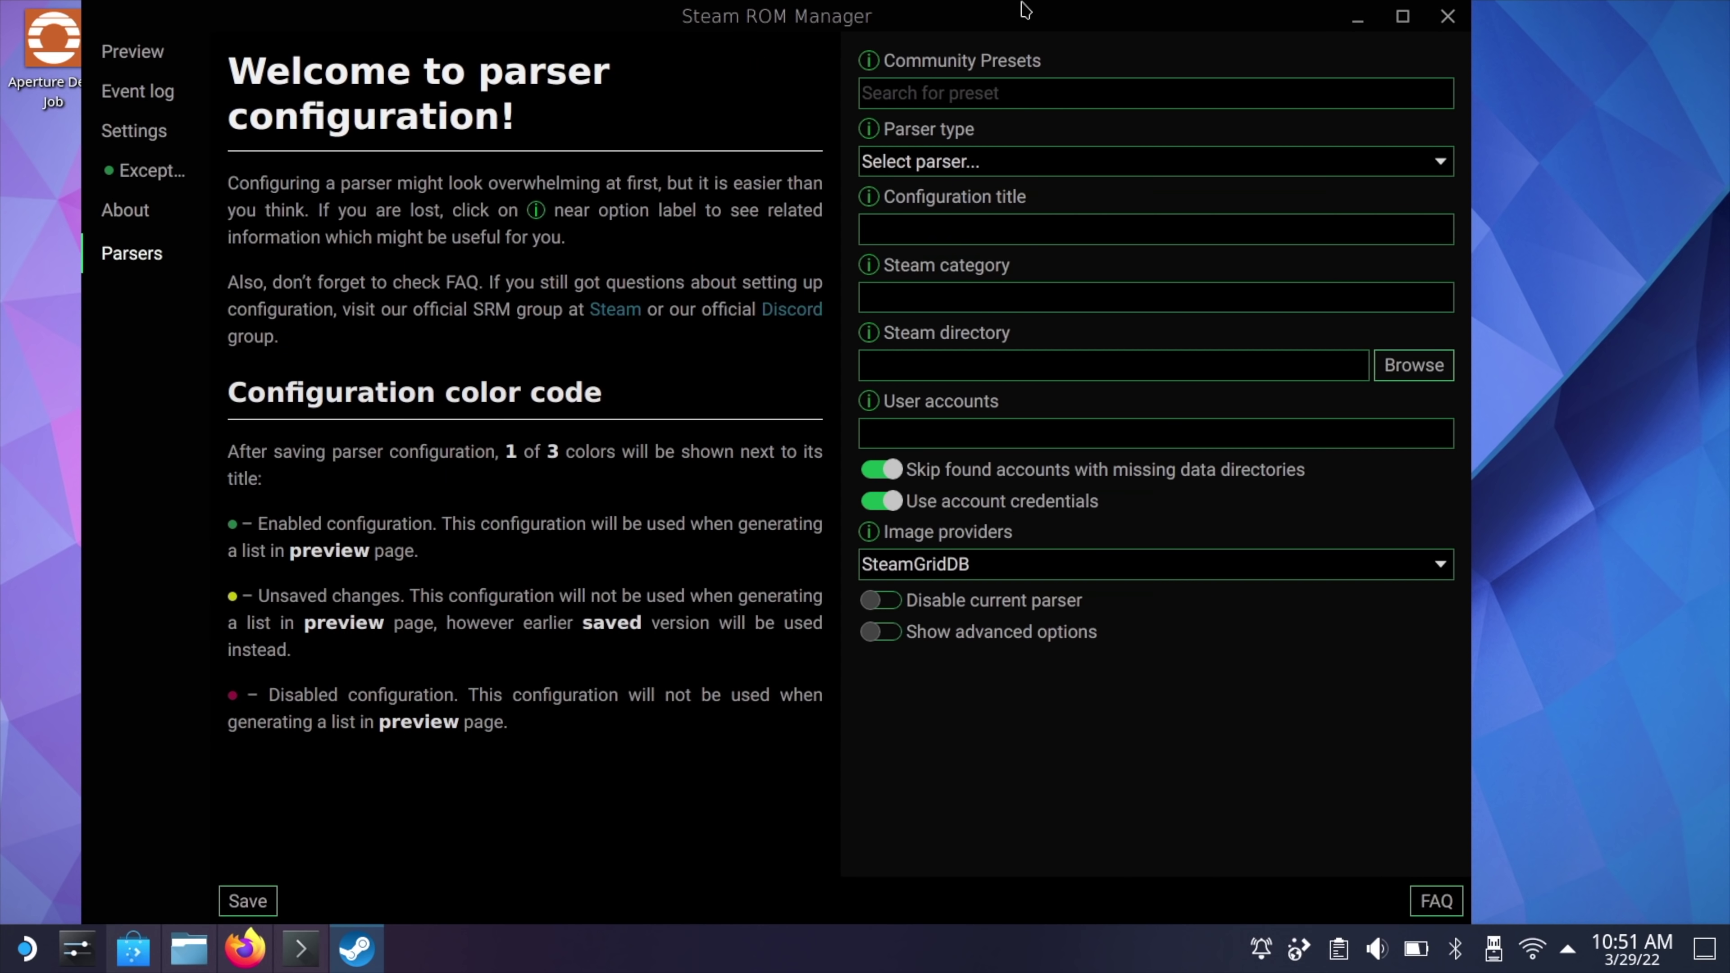
Step: Generate the app list in Preview and look through the fetched Sonic game artwork
{"action": "left_click_drag", "start_coordinate": [1009, 12], "coordinate": [1119, 9]}
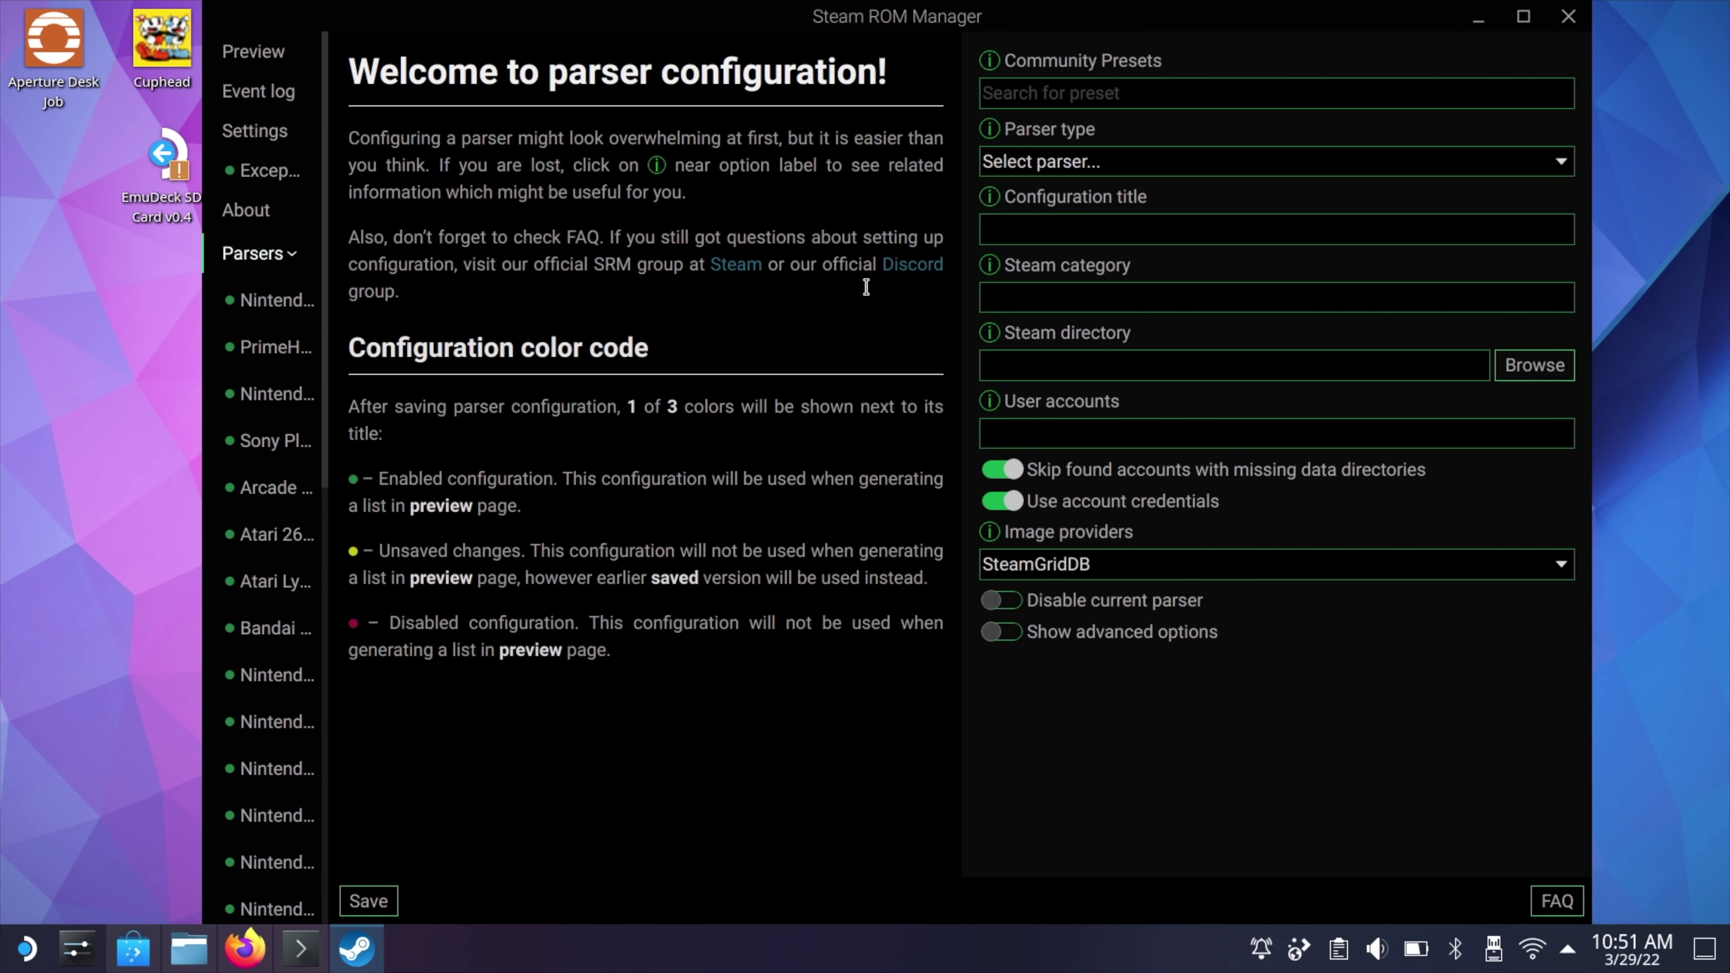
{"action": "left_click", "coordinate": [256, 53]}
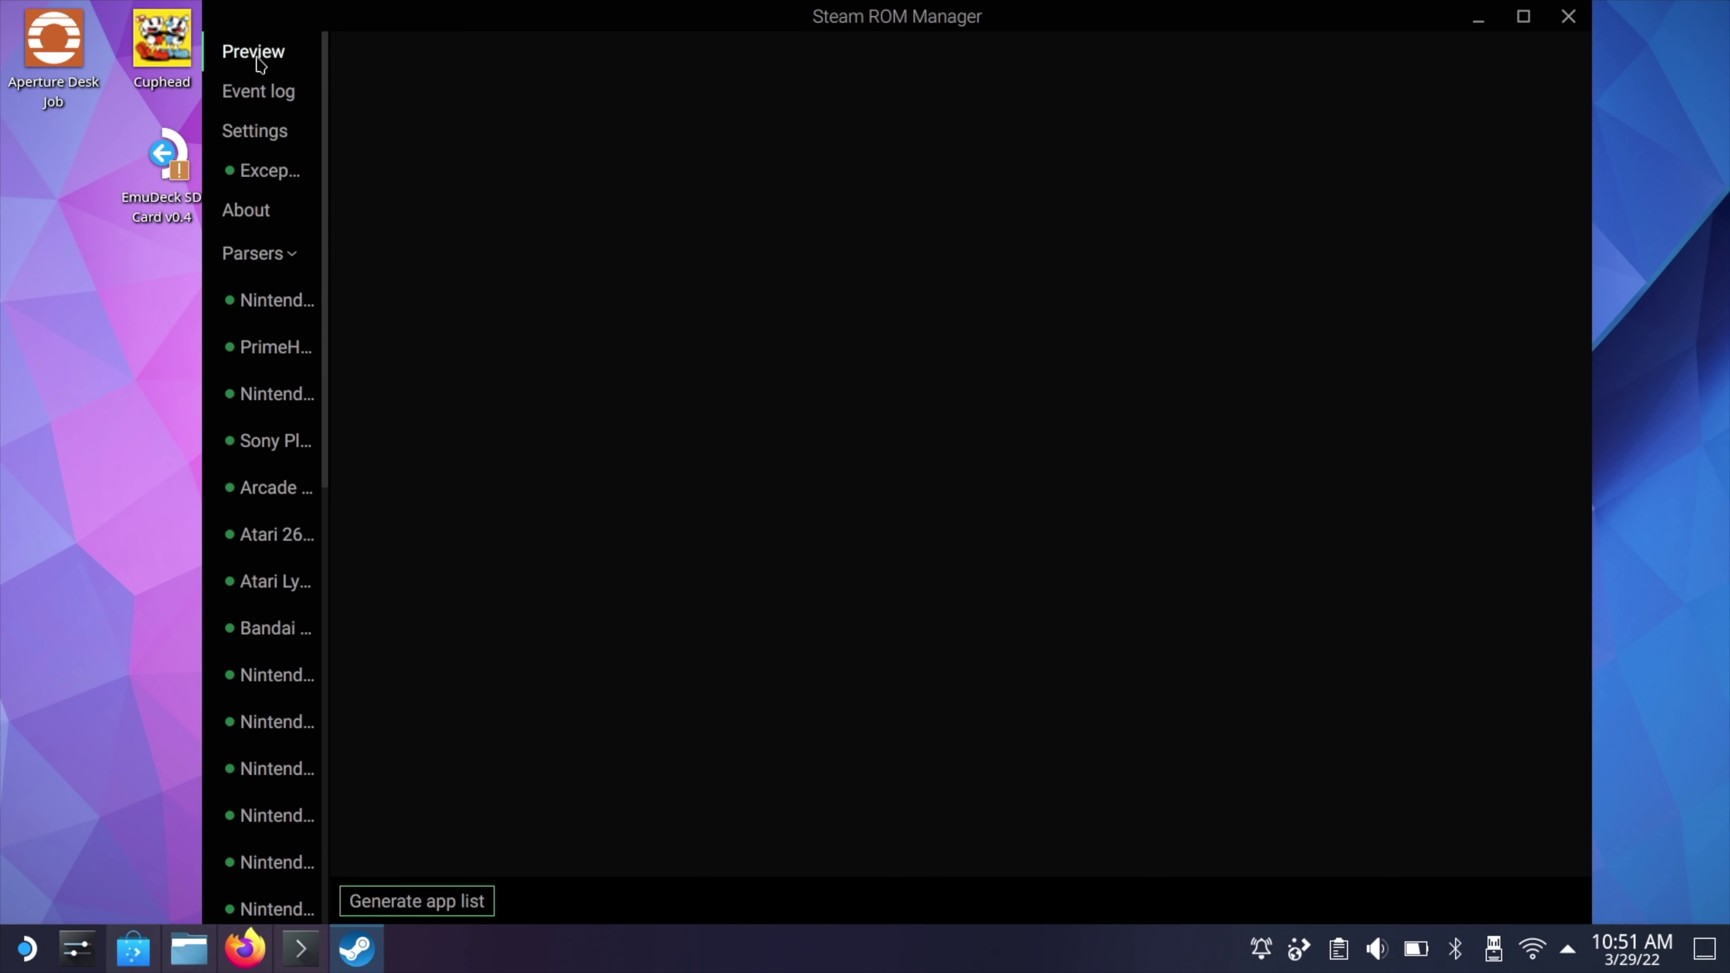
{"action": "left_click", "coordinate": [454, 902]}
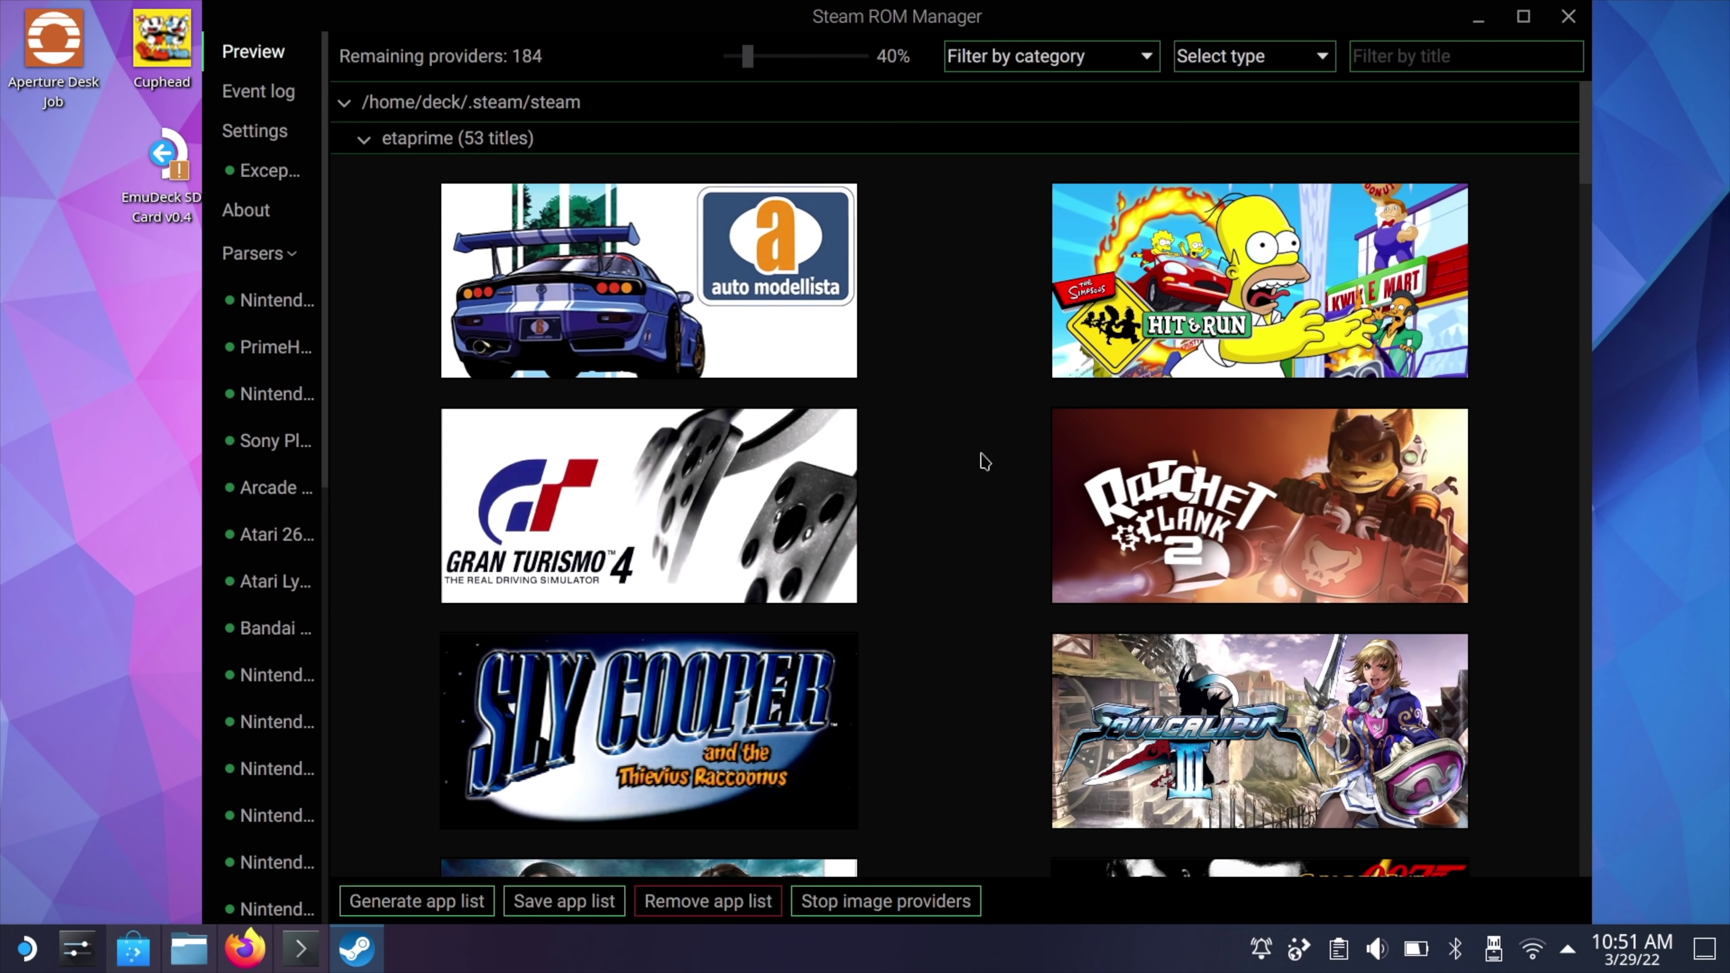
{"action": "scroll", "coordinate": [940, 543], "scroll_direction": "down", "scroll_amount": 15}
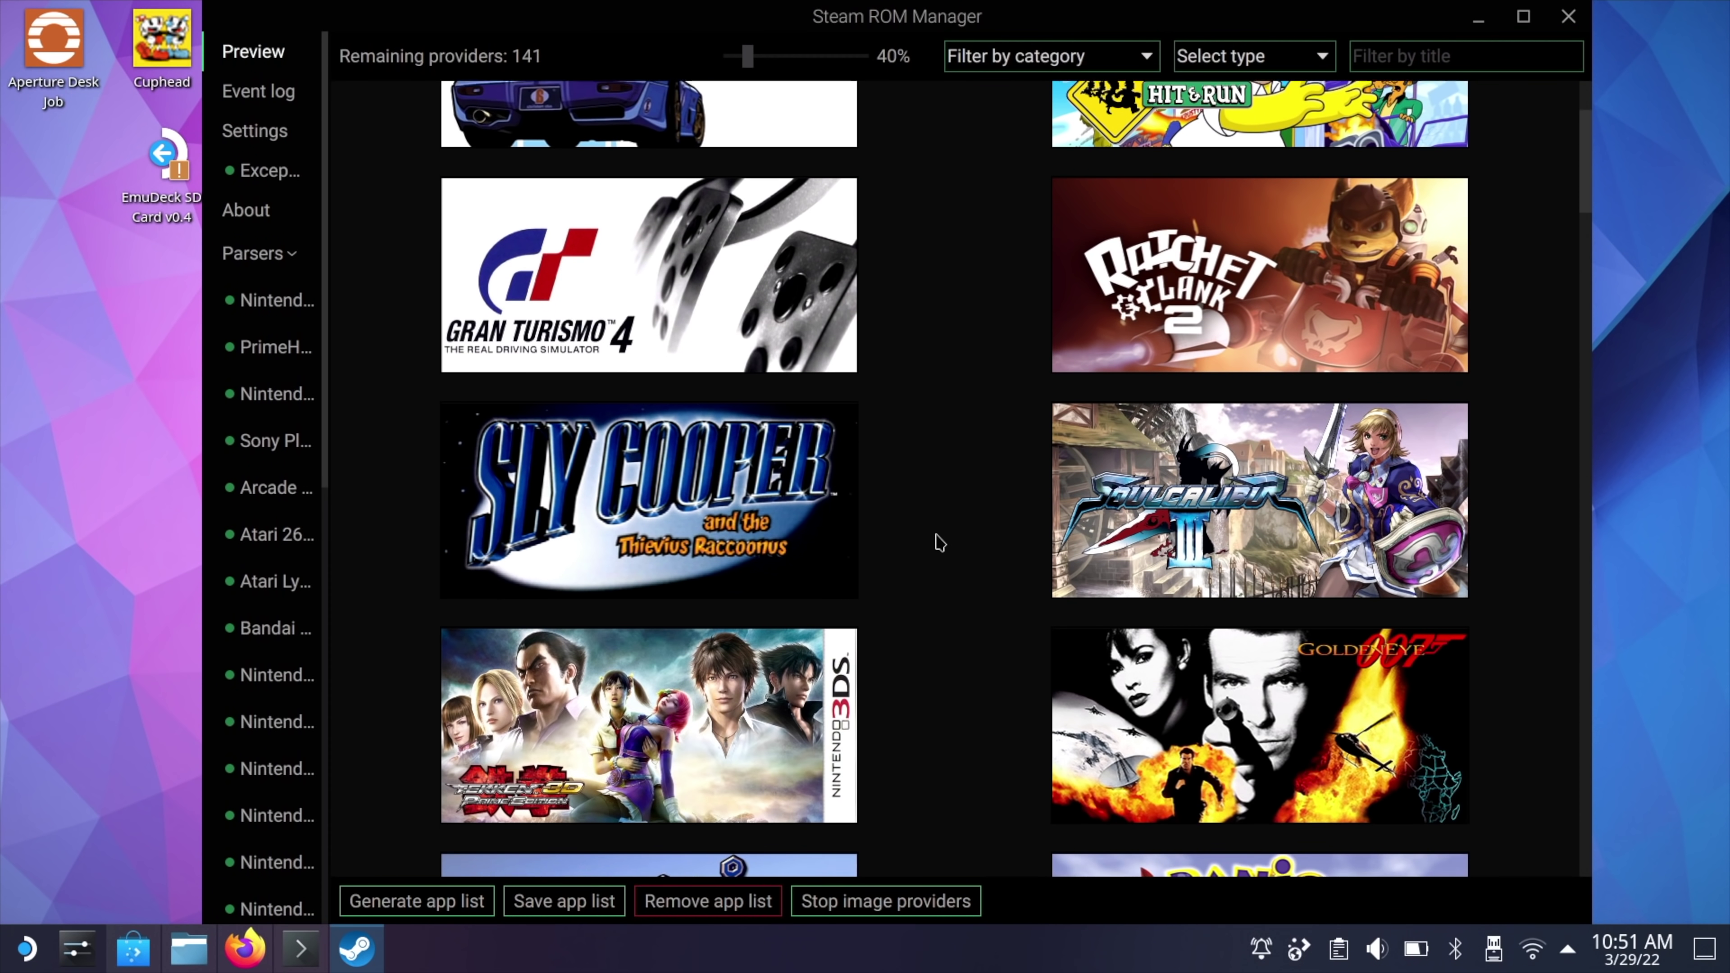
{"action": "scroll", "coordinate": [945, 542], "scroll_direction": "down", "scroll_amount": 15}
{"action": "scroll", "coordinate": [945, 542], "scroll_direction": "down", "scroll_amount": 15}
{"action": "scroll", "coordinate": [945, 542], "scroll_direction": "down", "scroll_amount": 10}
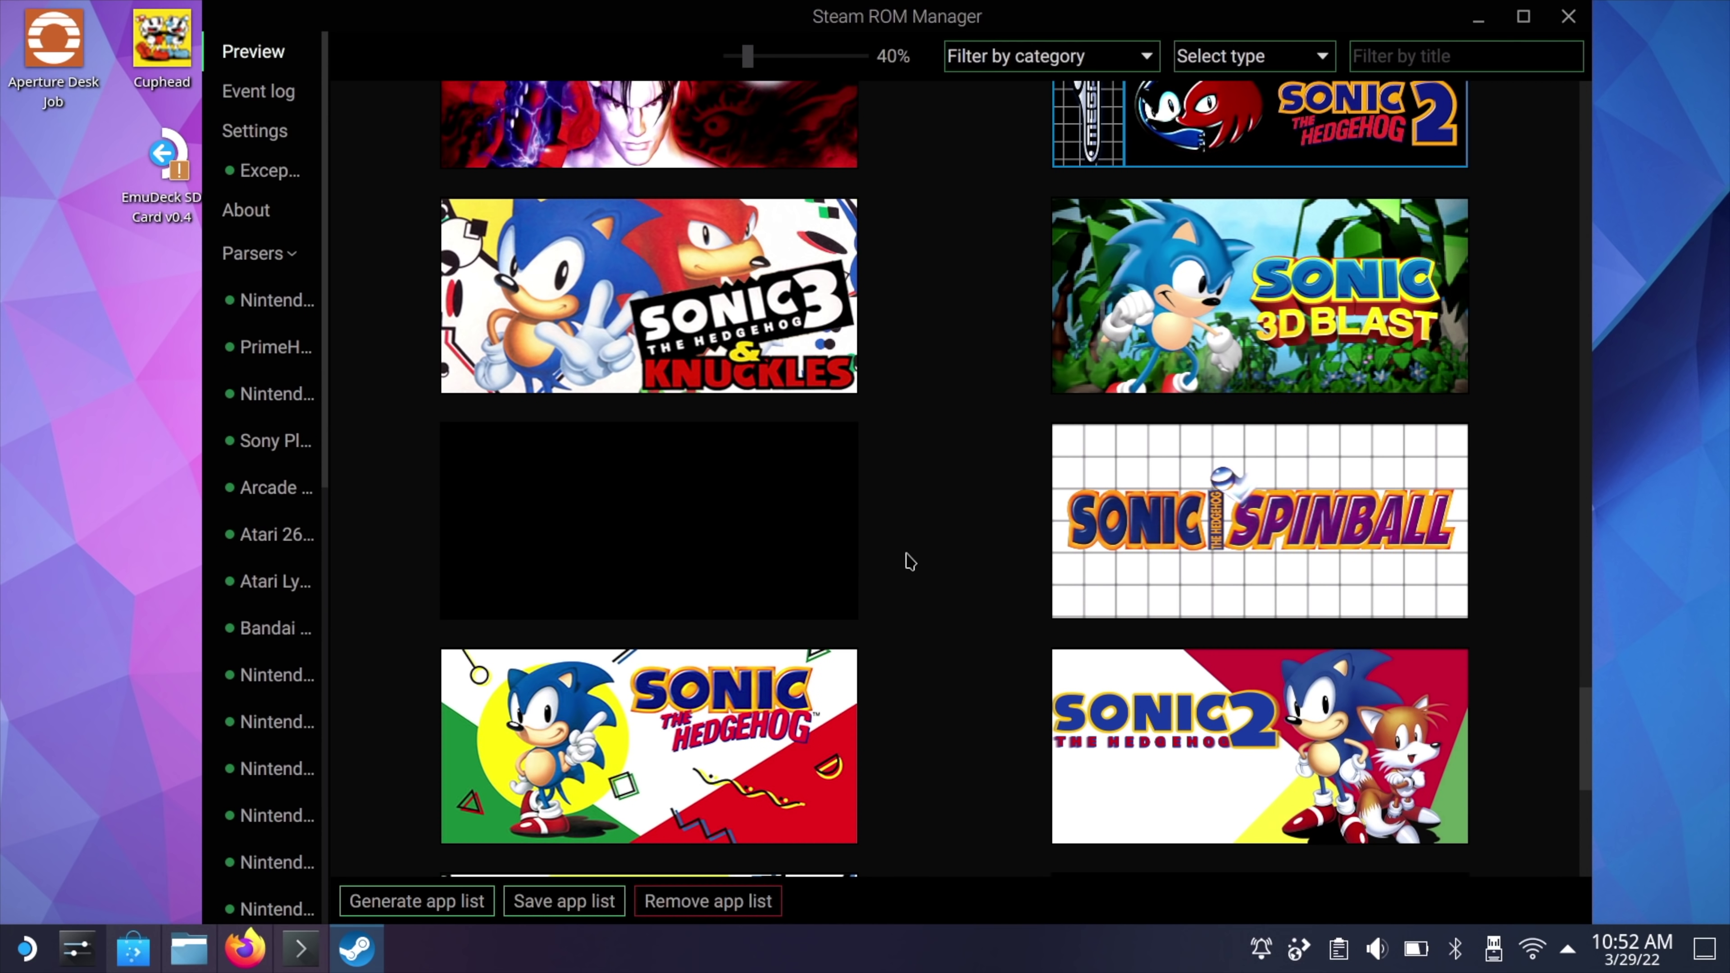
{"action": "mouse_move", "coordinate": [1280, 286]}
{"action": "mouse_move", "coordinate": [591, 522]}
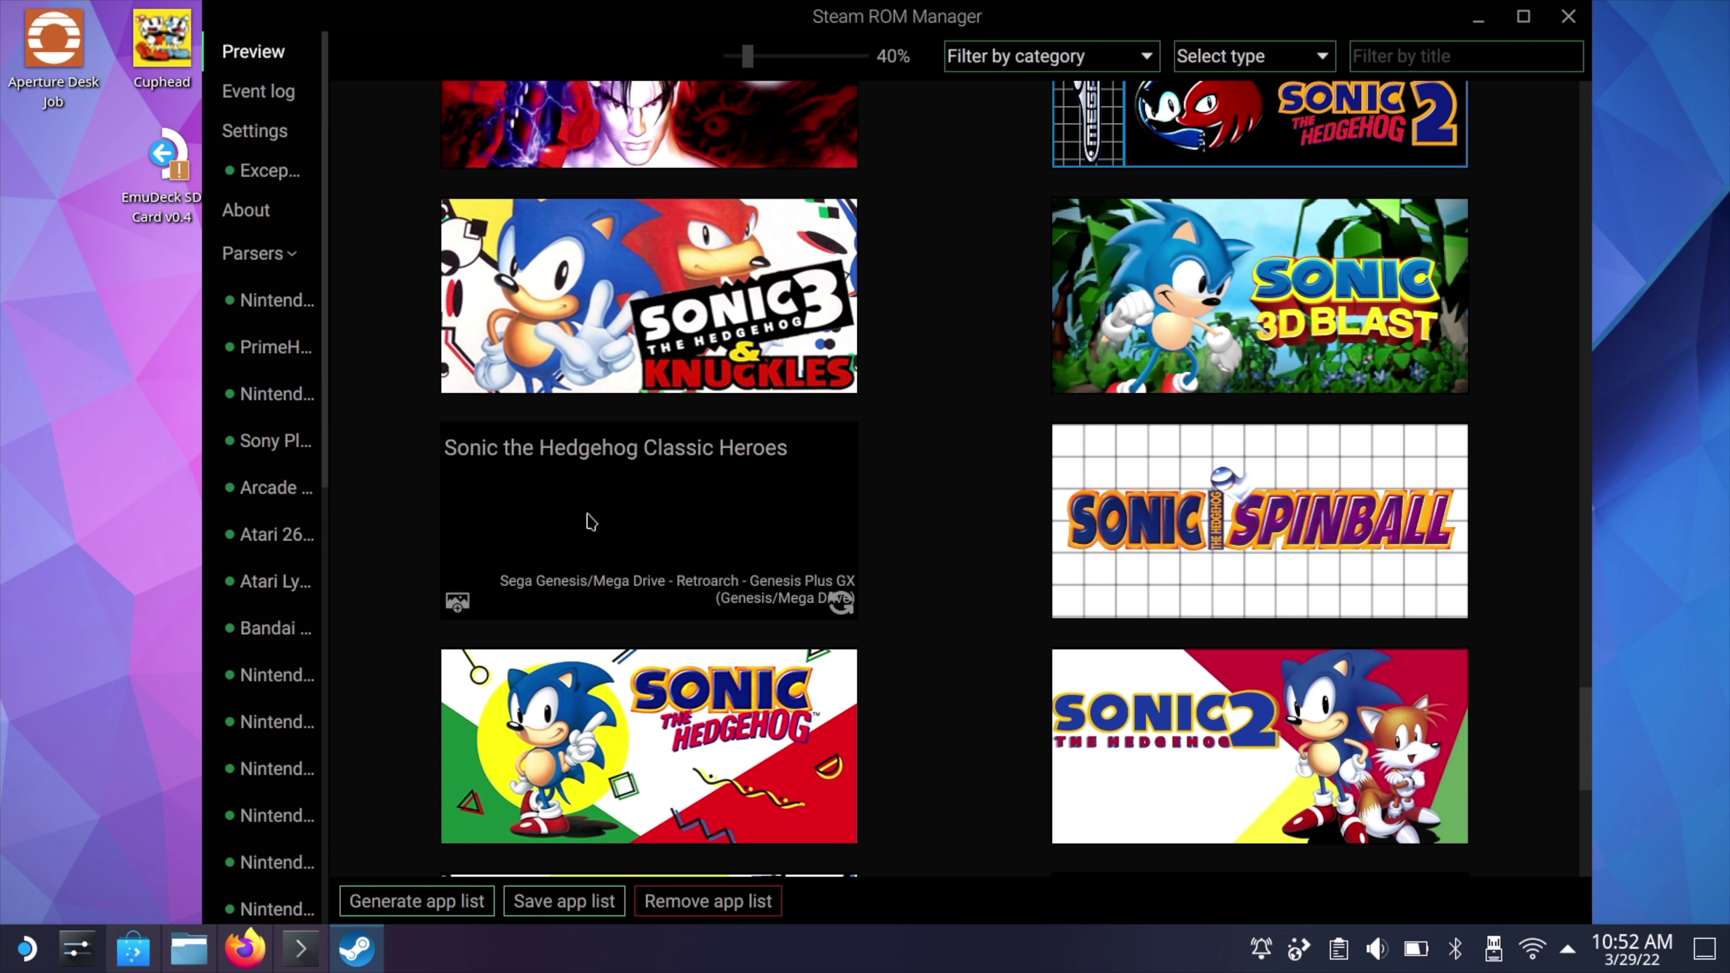
{"action": "left_click", "coordinate": [465, 603]}
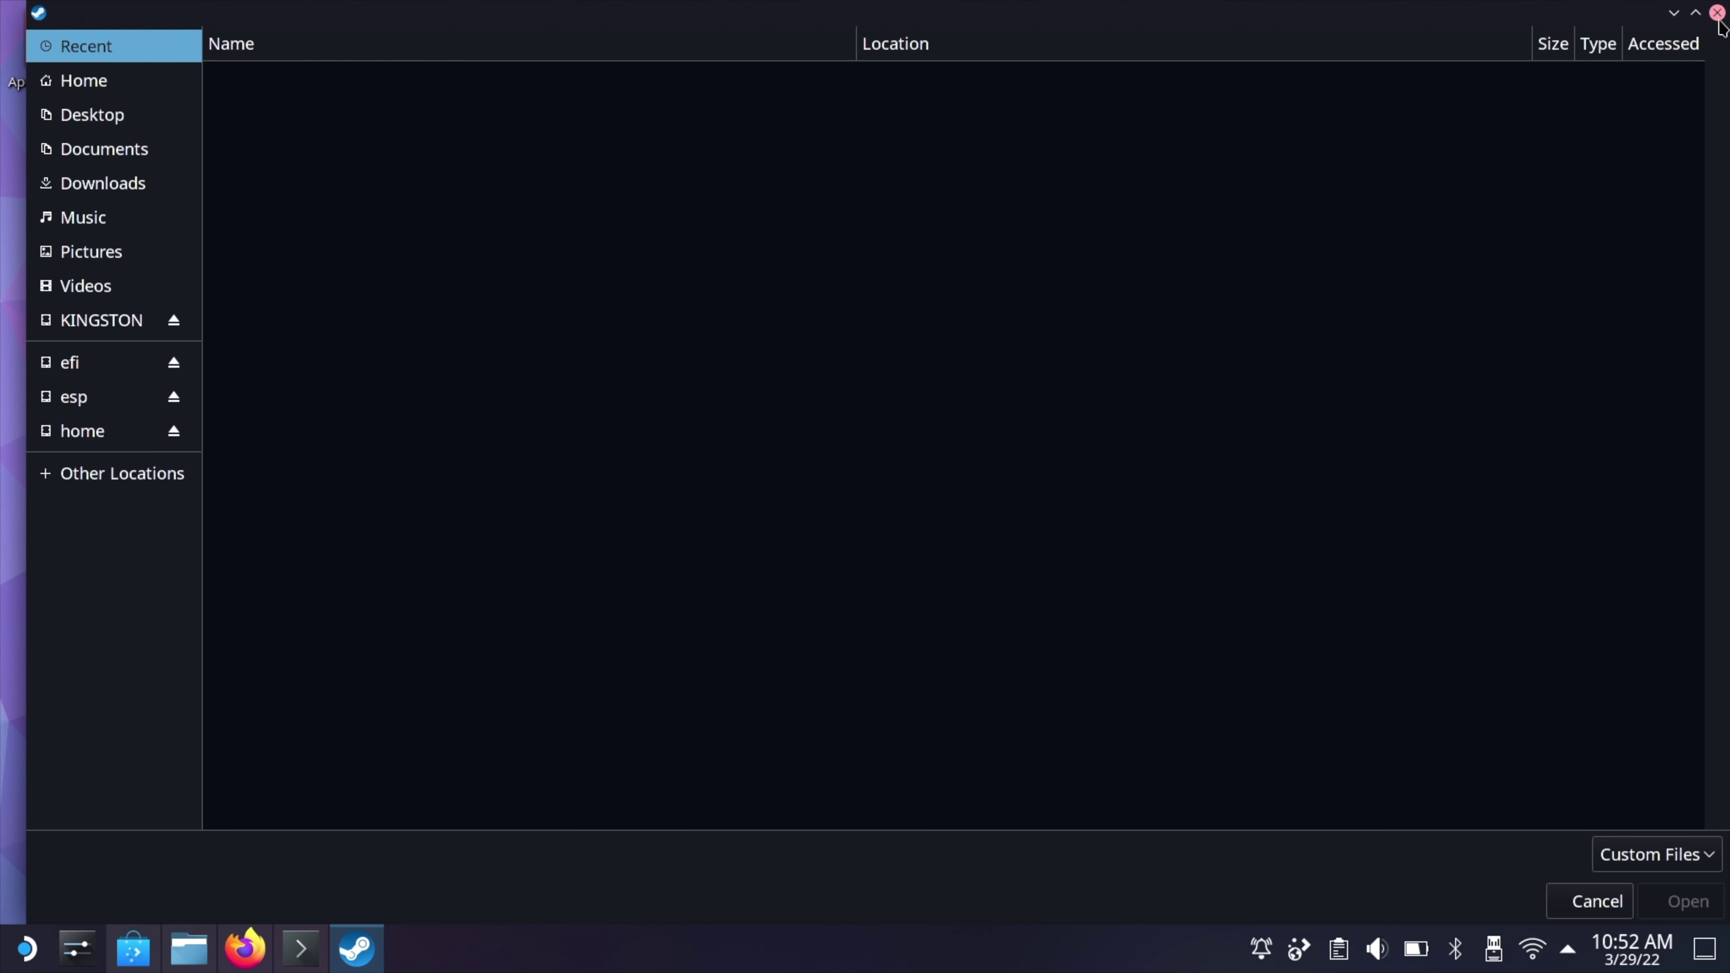
{"action": "left_click", "coordinate": [1597, 901]}
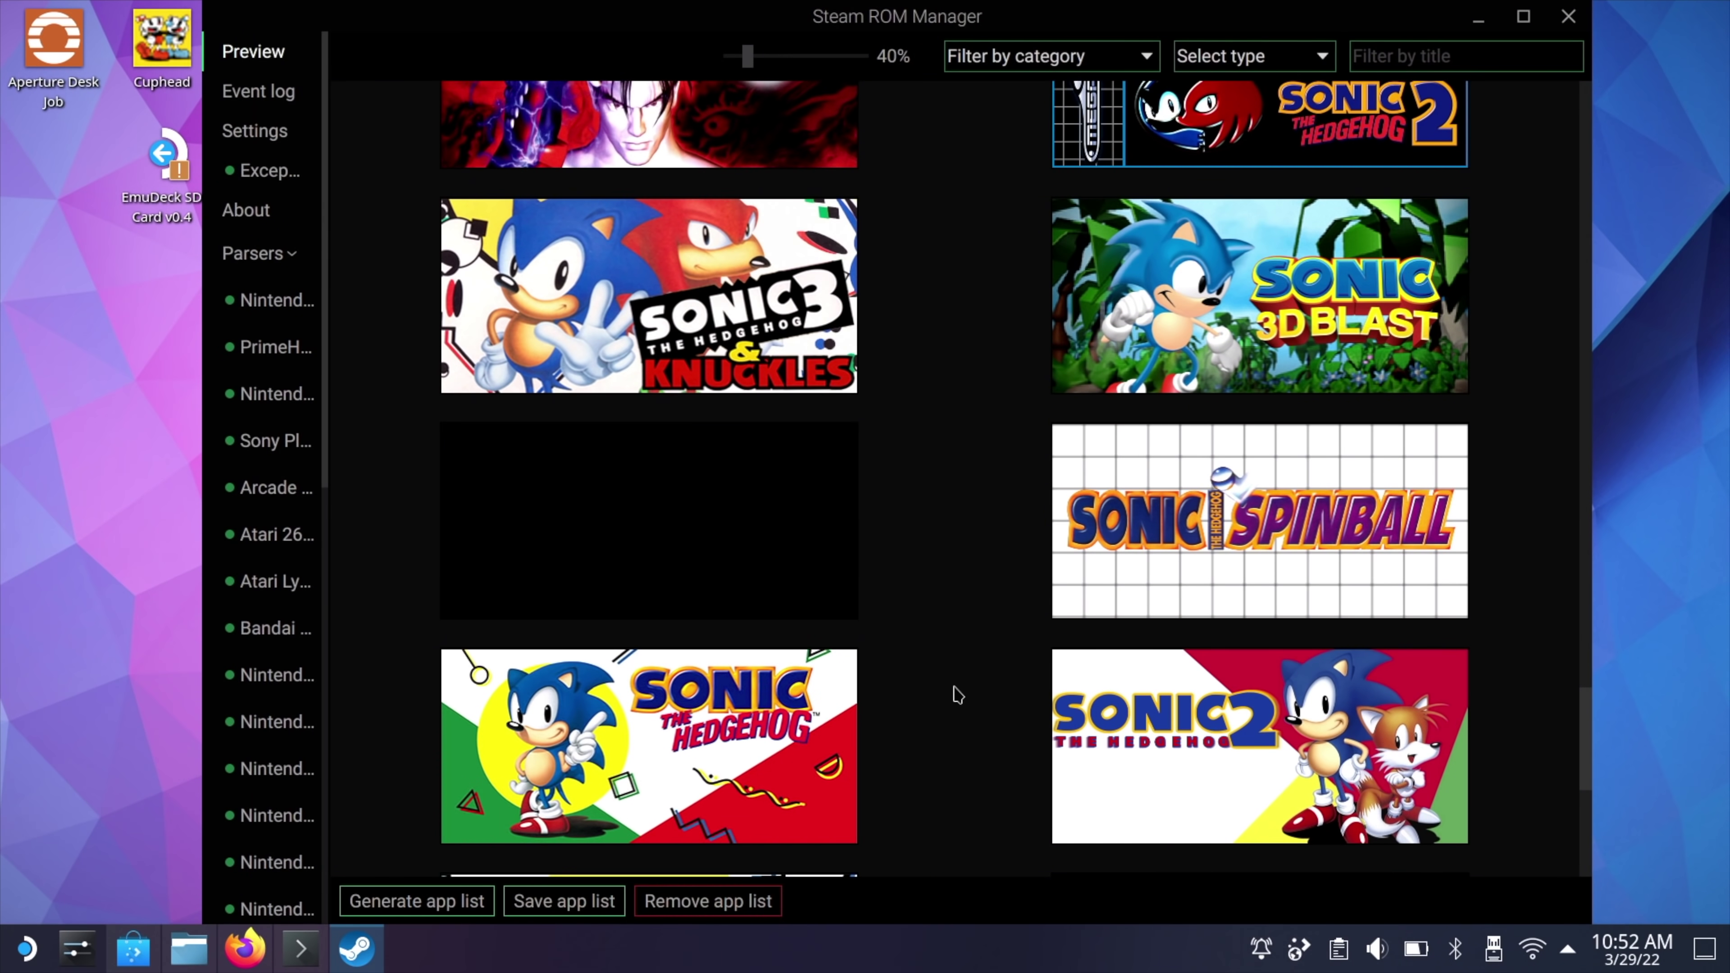
{"action": "scroll", "coordinate": [954, 695], "scroll_direction": "down", "scroll_amount": 8}
{"action": "mouse_move", "coordinate": [1218, 355]}
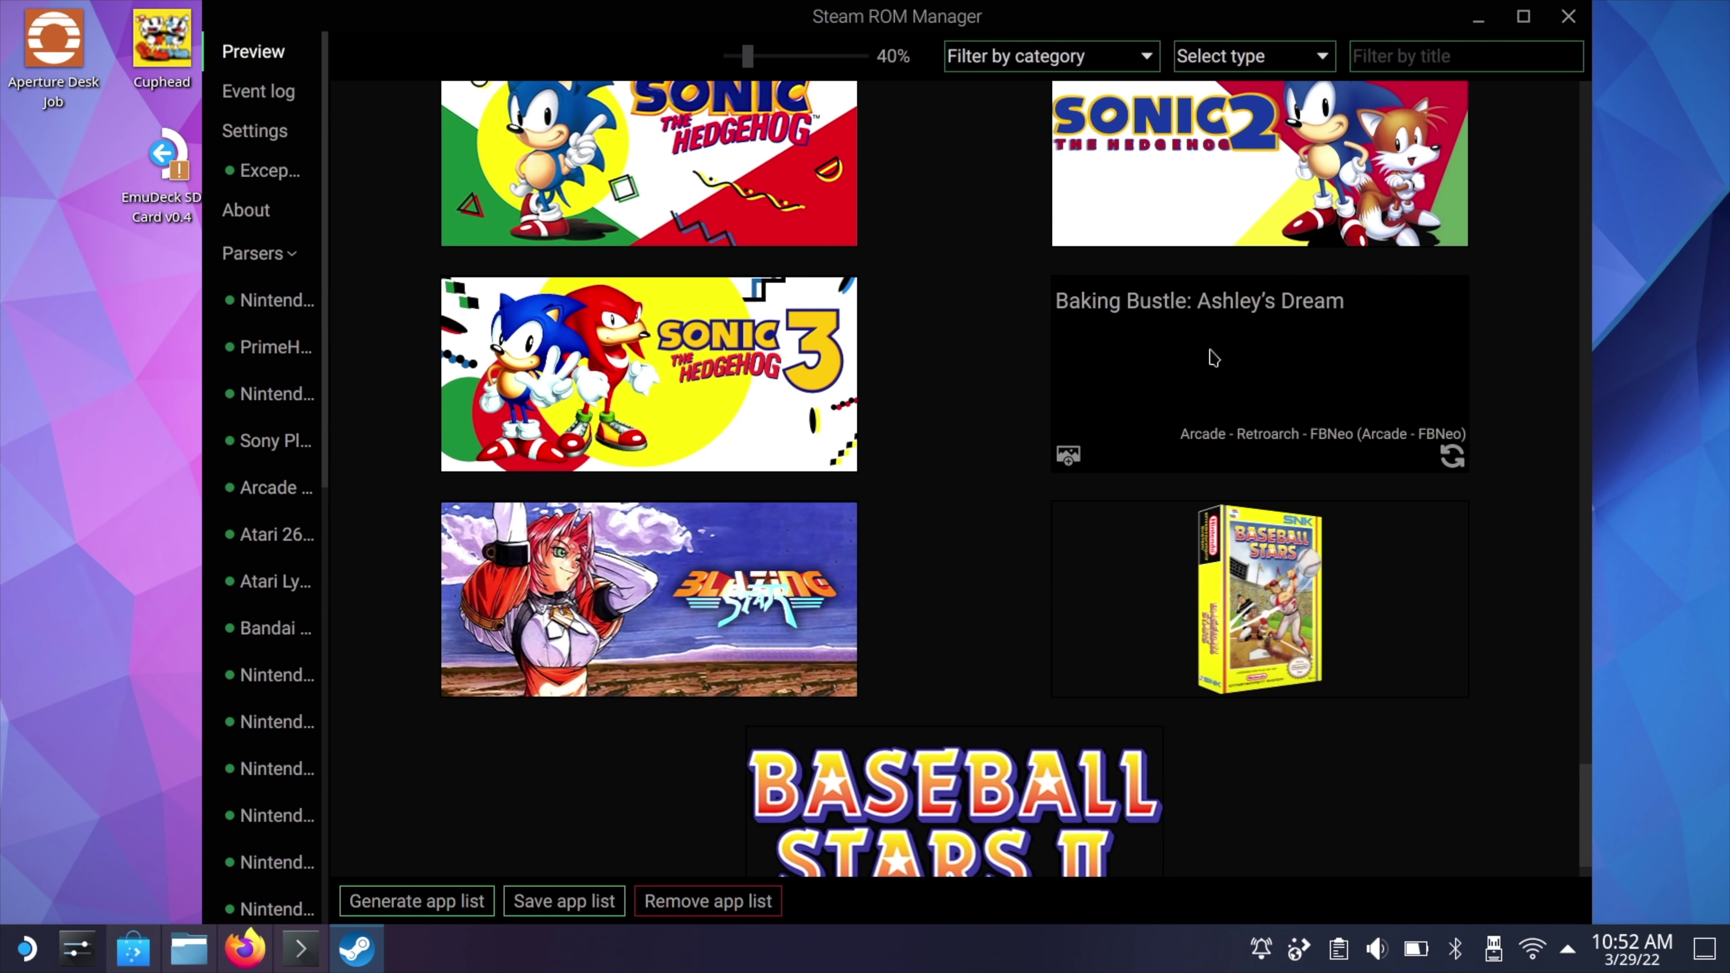
{"action": "scroll", "coordinate": [1288, 470], "scroll_direction": "down", "scroll_amount": 1}
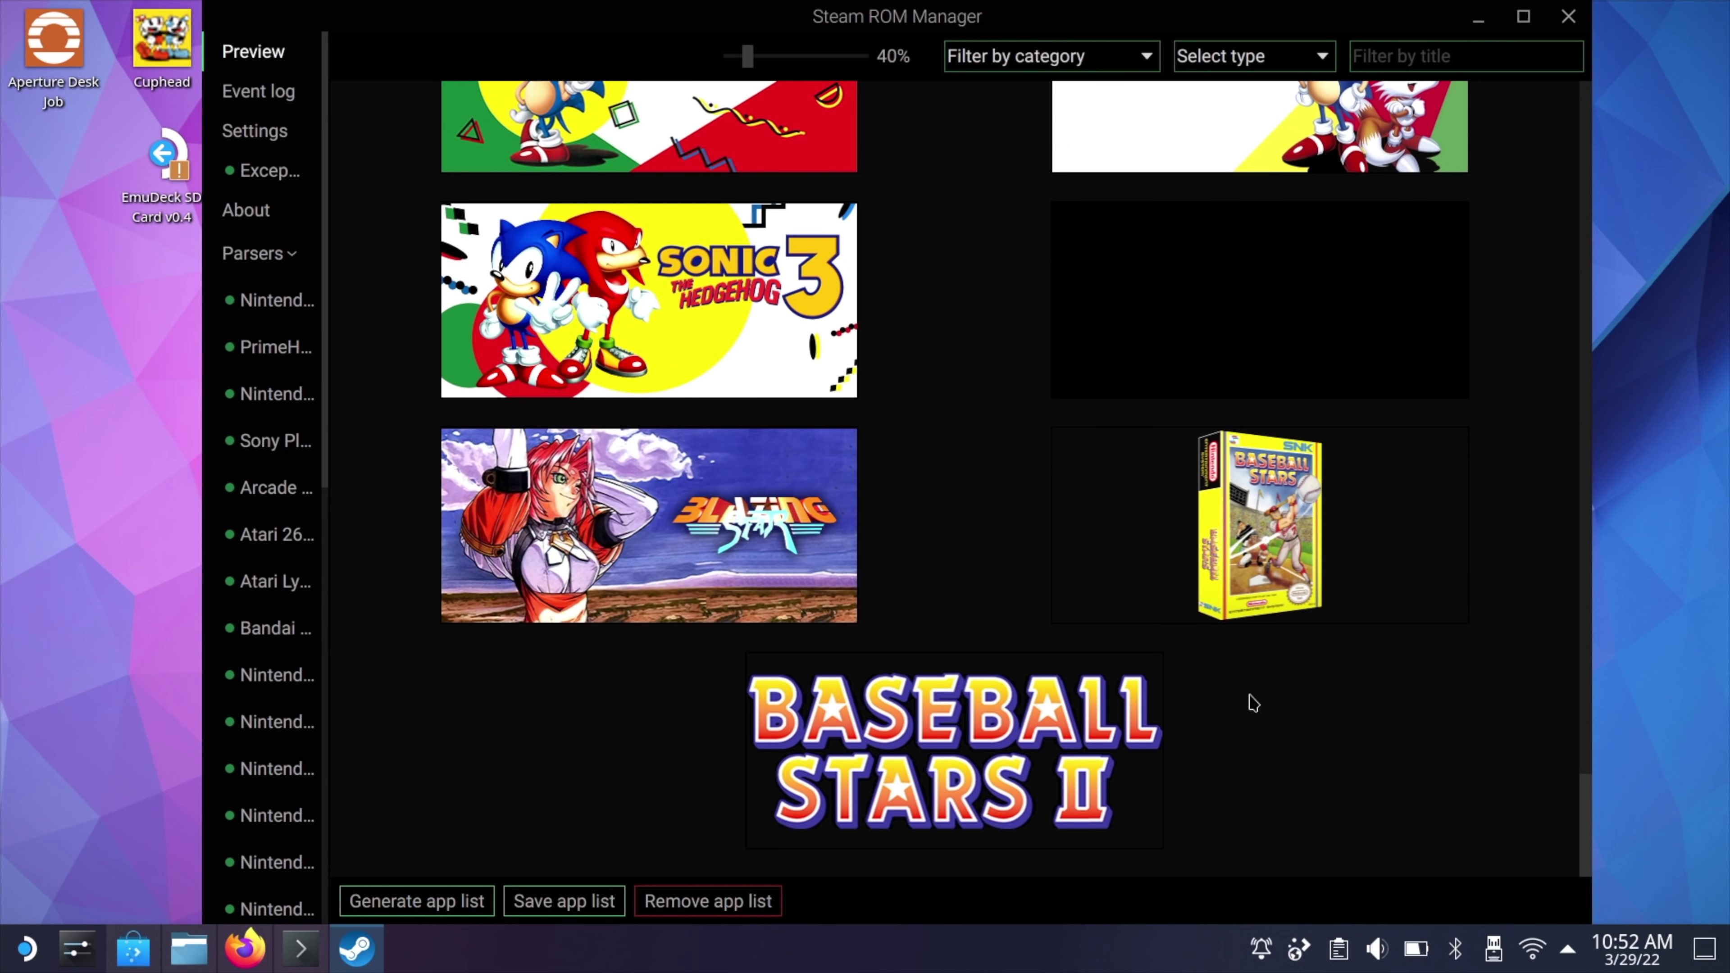
{"action": "scroll", "coordinate": [1252, 706], "scroll_direction": "up", "scroll_amount": 15}
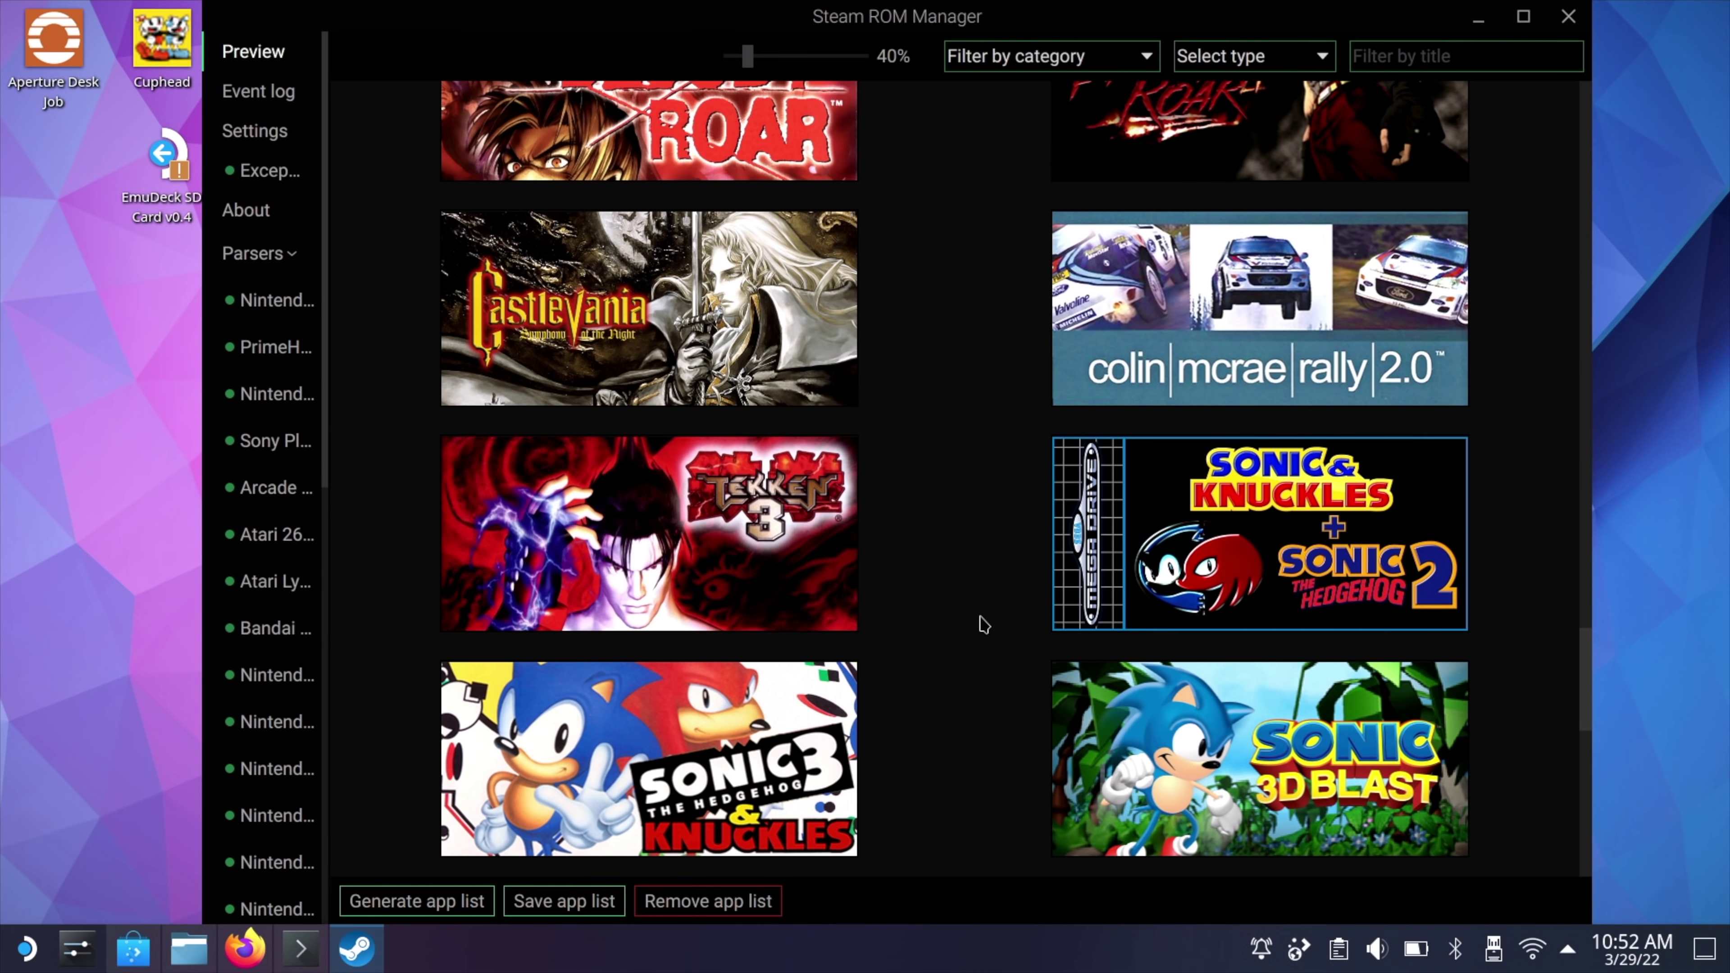
{"action": "scroll", "coordinate": [983, 625], "scroll_direction": "up", "scroll_amount": 15}
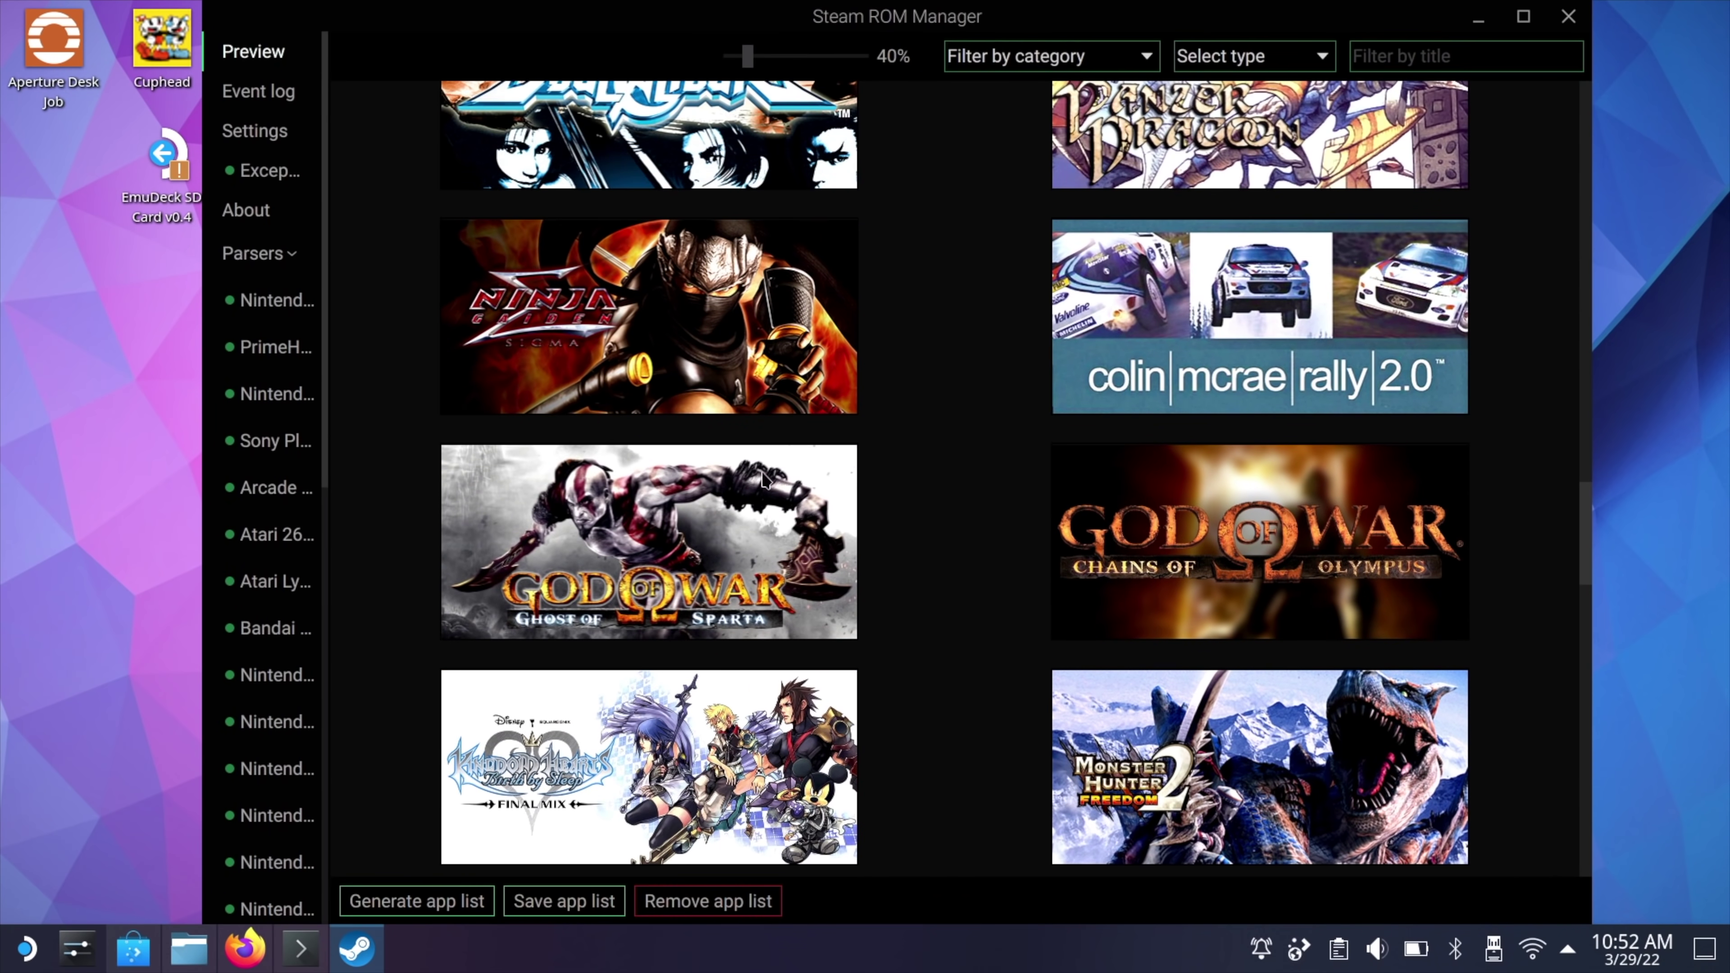
{"action": "mouse_move", "coordinate": [802, 307]}
{"action": "scroll", "coordinate": [892, 391], "scroll_direction": "up", "scroll_amount": 15}
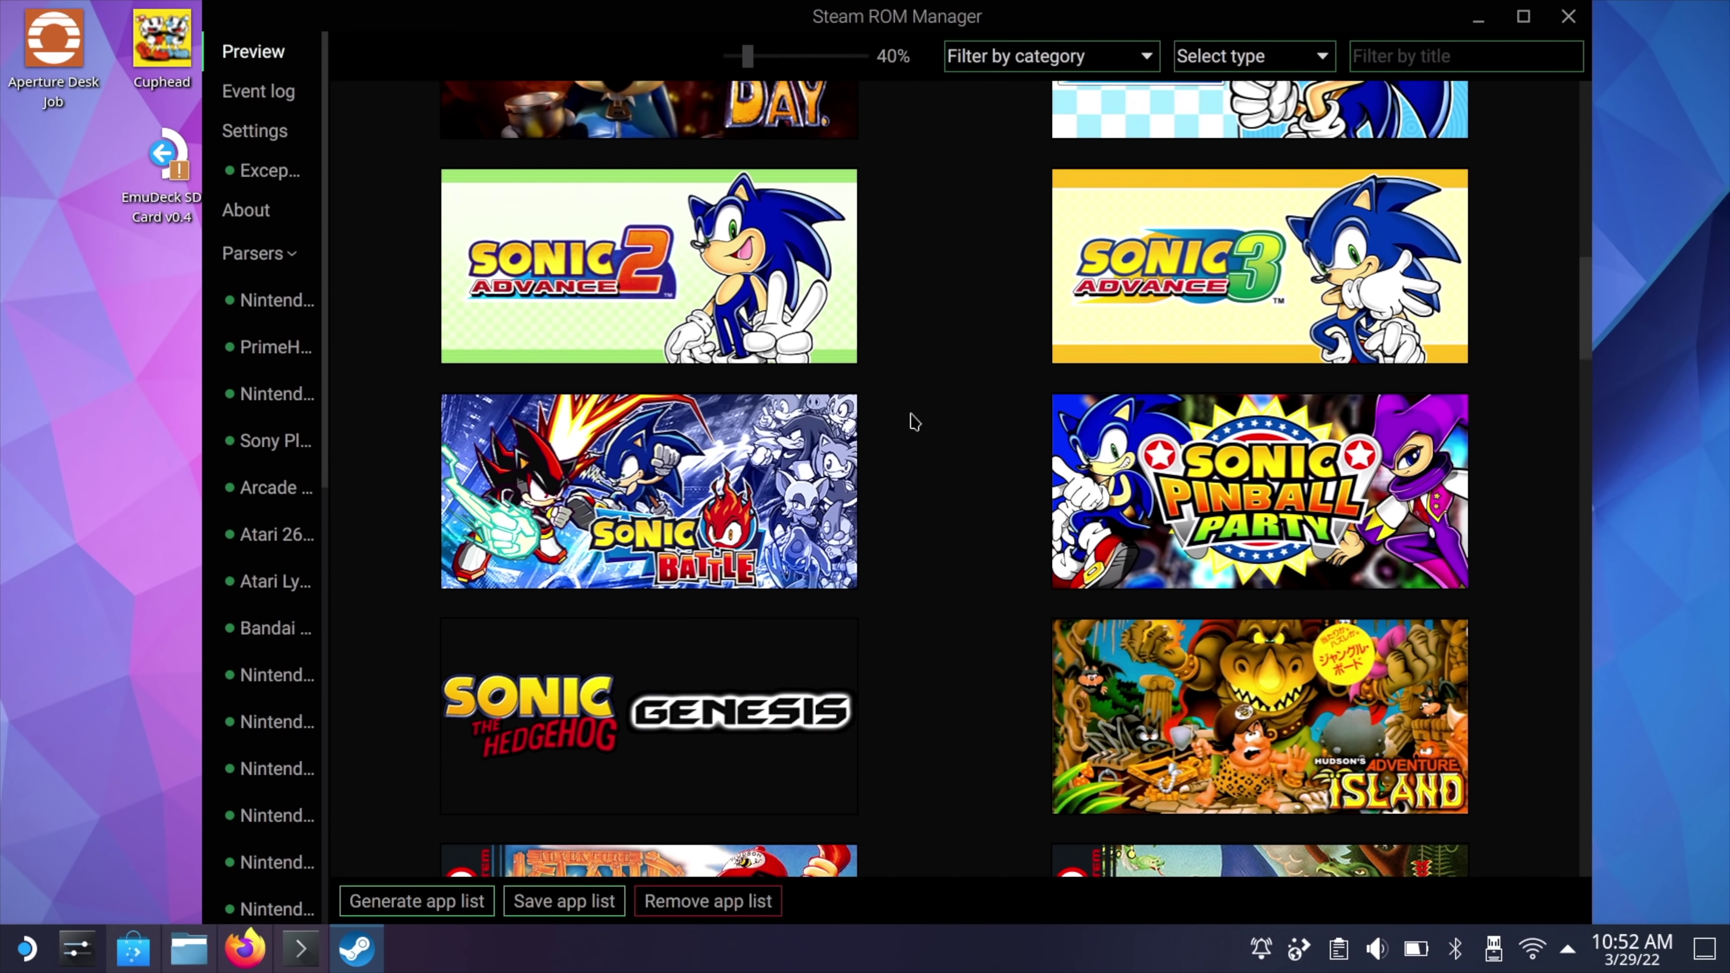
{"action": "scroll", "coordinate": [915, 423], "scroll_direction": "up", "scroll_amount": 15}
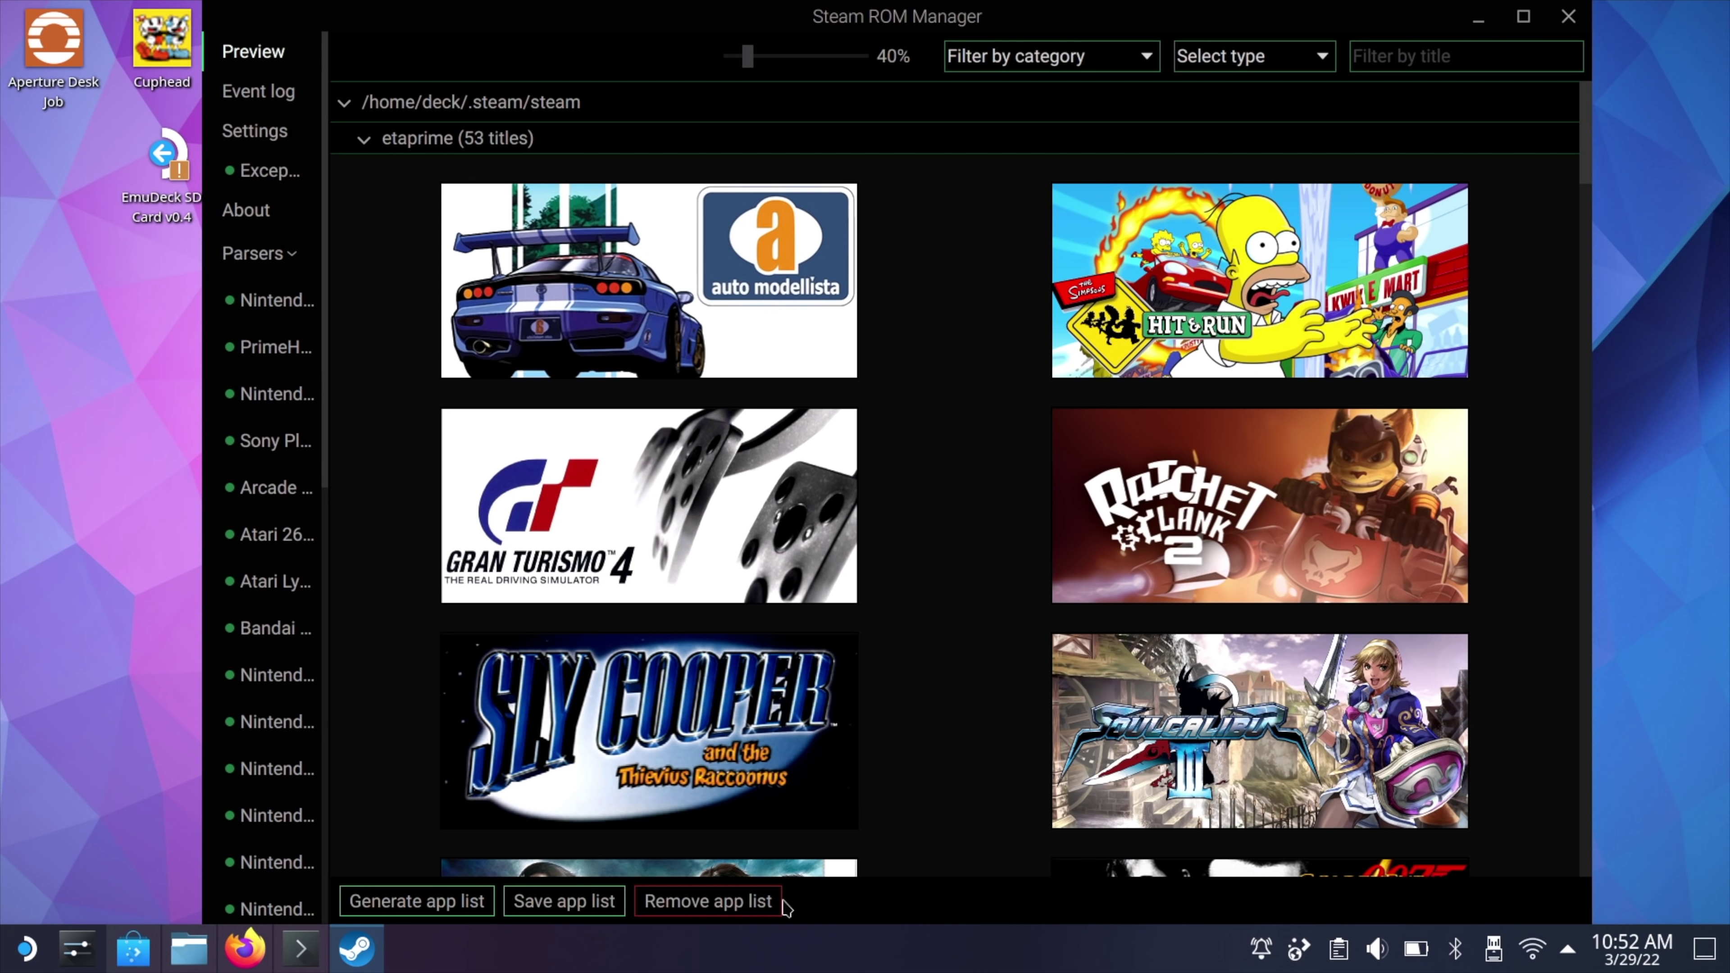
Step: Save the app list to Steam, then close Steam ROM Manager
{"action": "left_click", "coordinate": [572, 902]}
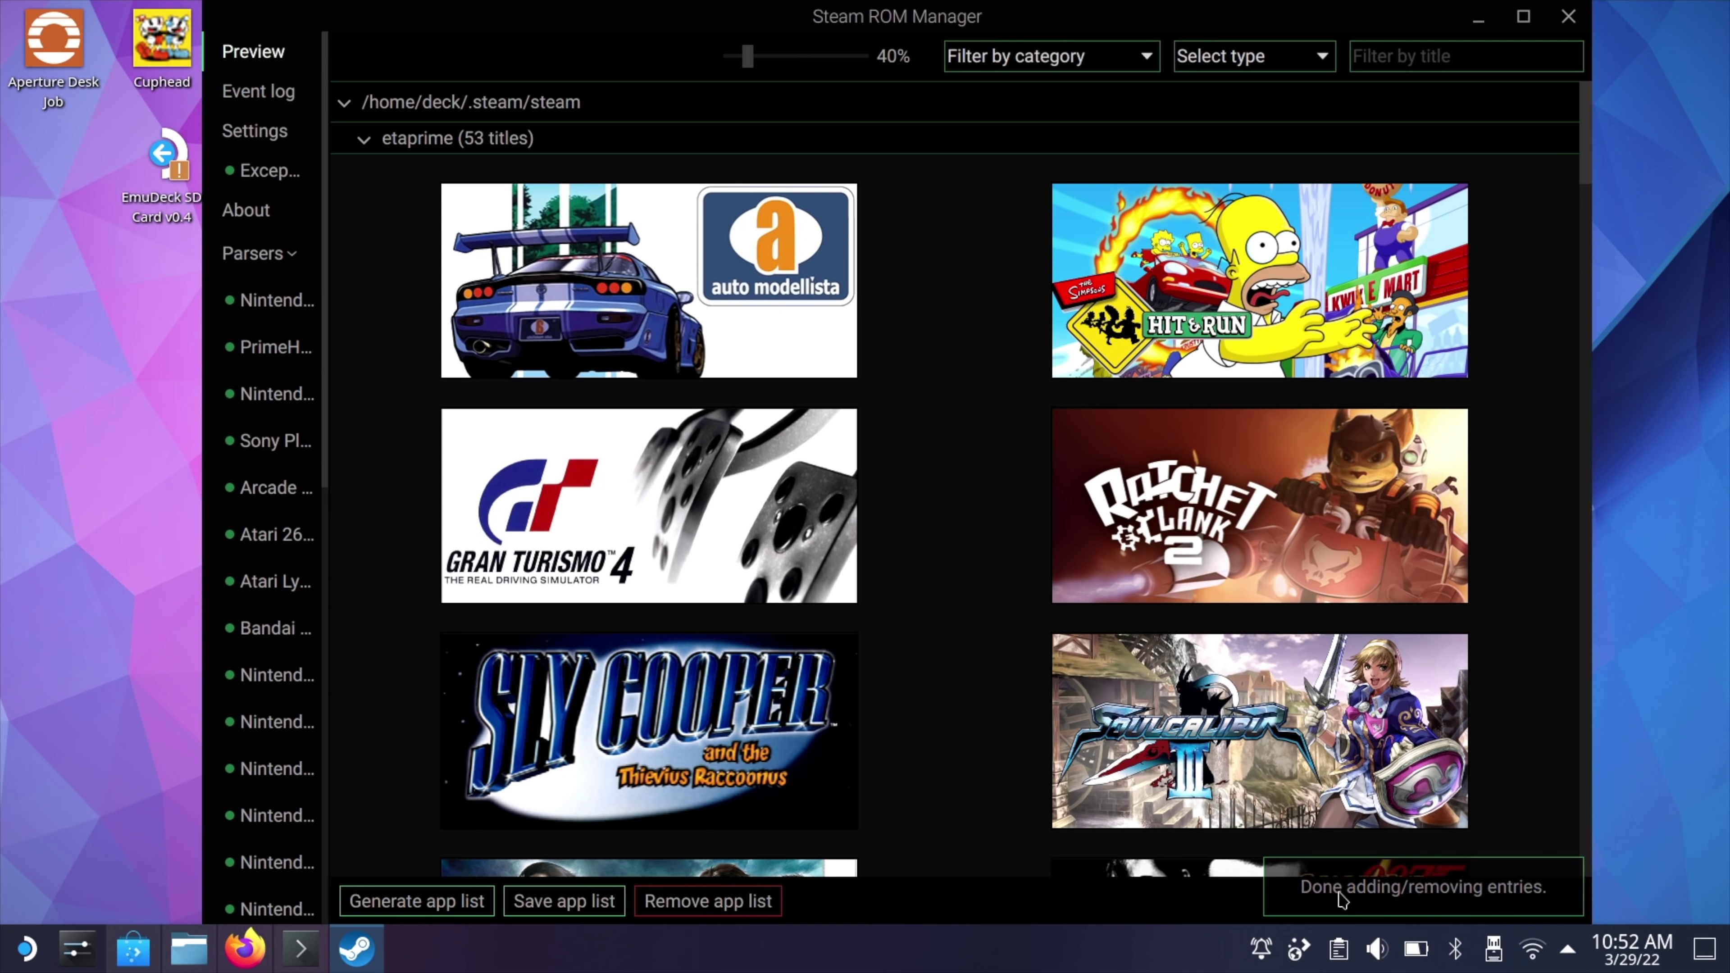
{"action": "left_click", "coordinate": [1577, 23]}
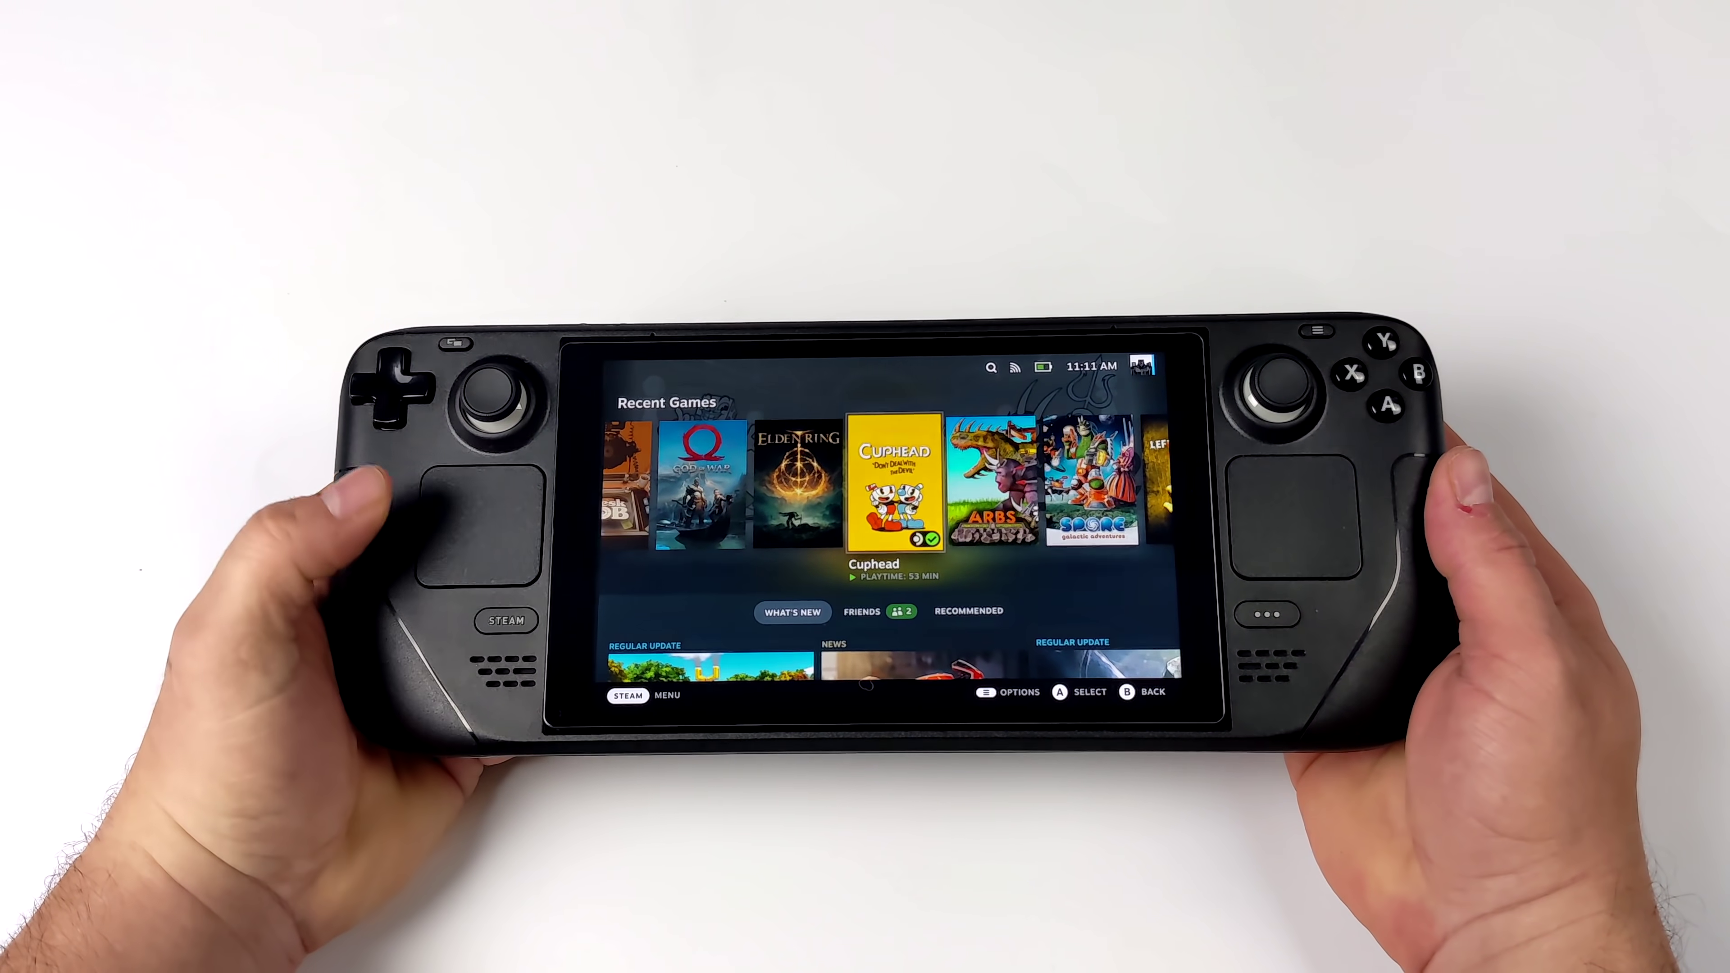
Step: Open the Library and view its Collections and Non-Steam tabs
{"action": "key", "text": "super"}
{"action": "key", "text": "Down"}
{"action": "key", "text": "Return"}
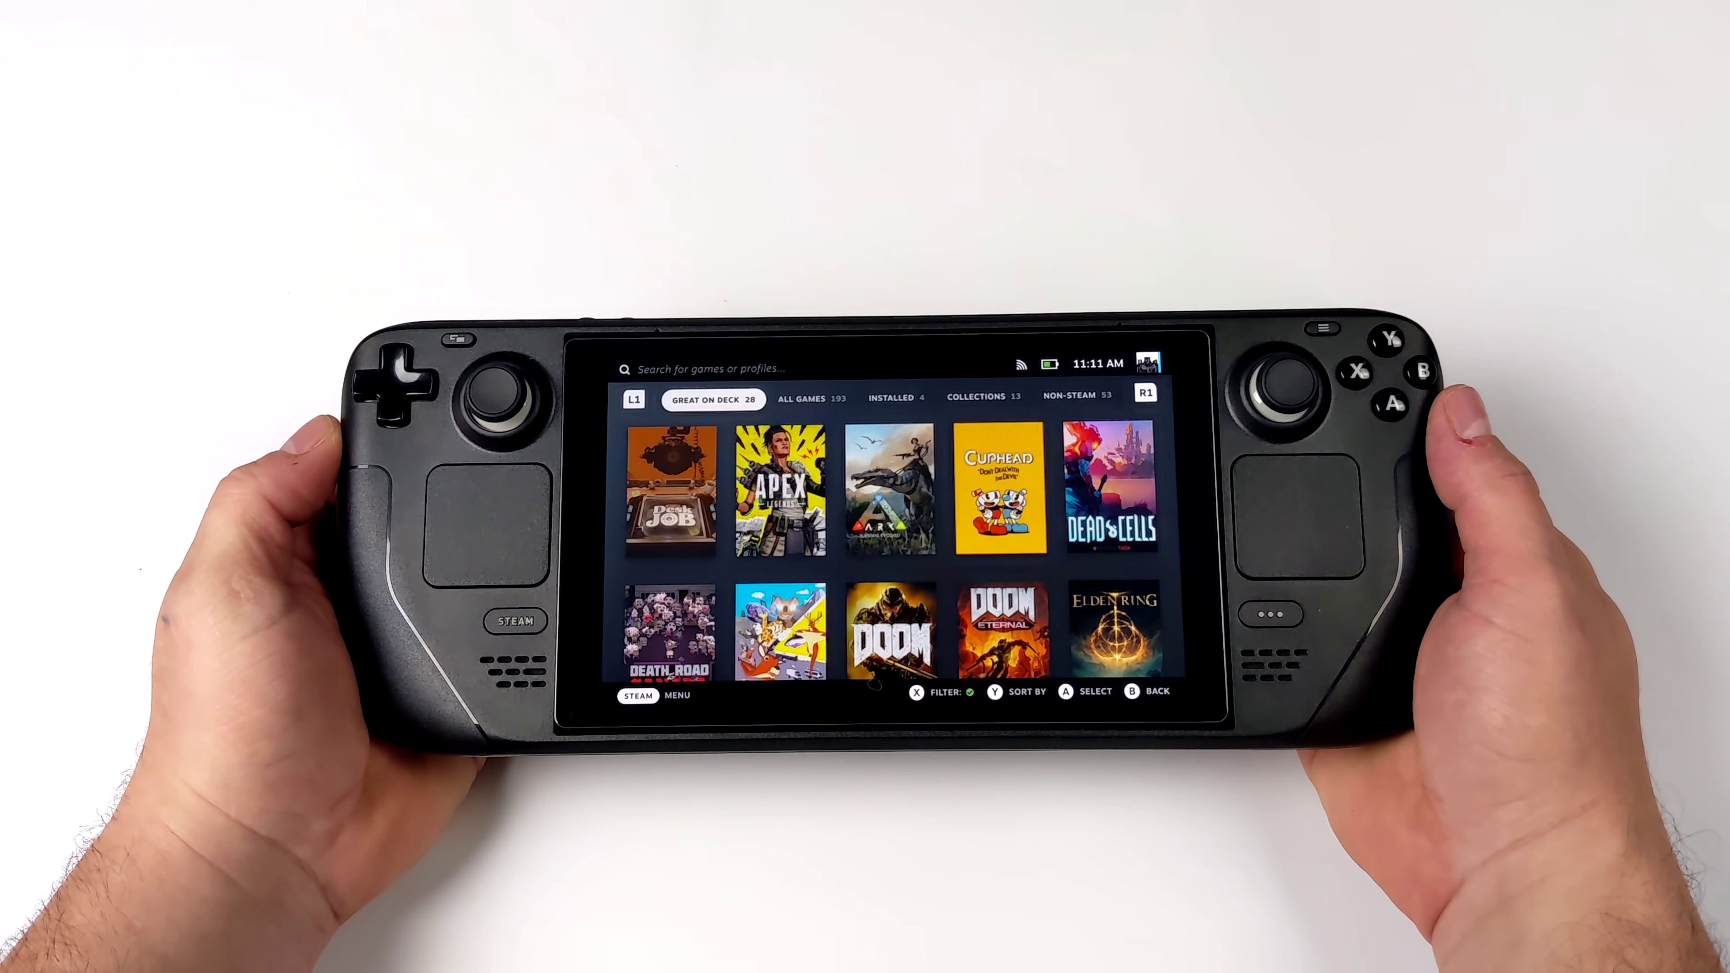
{"action": "key", "text": "ctrl+Tab"}
{"action": "key", "text": "ctrl+Tab"}
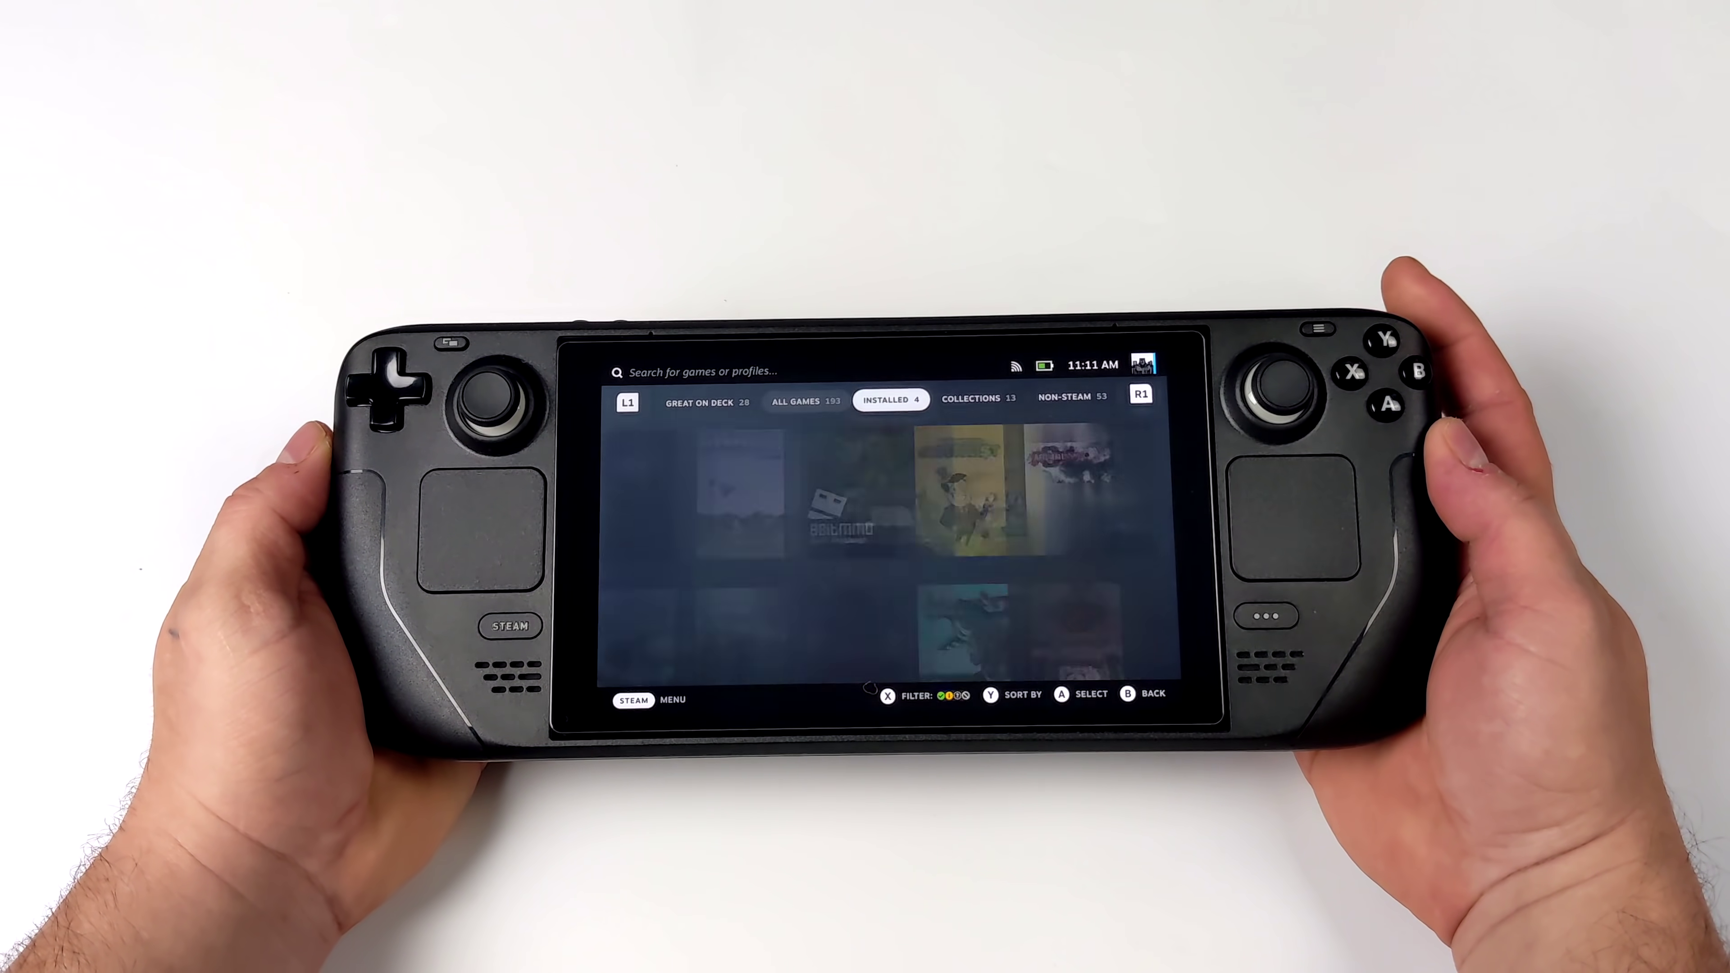
{"action": "key", "text": "ctrl+Tab"}
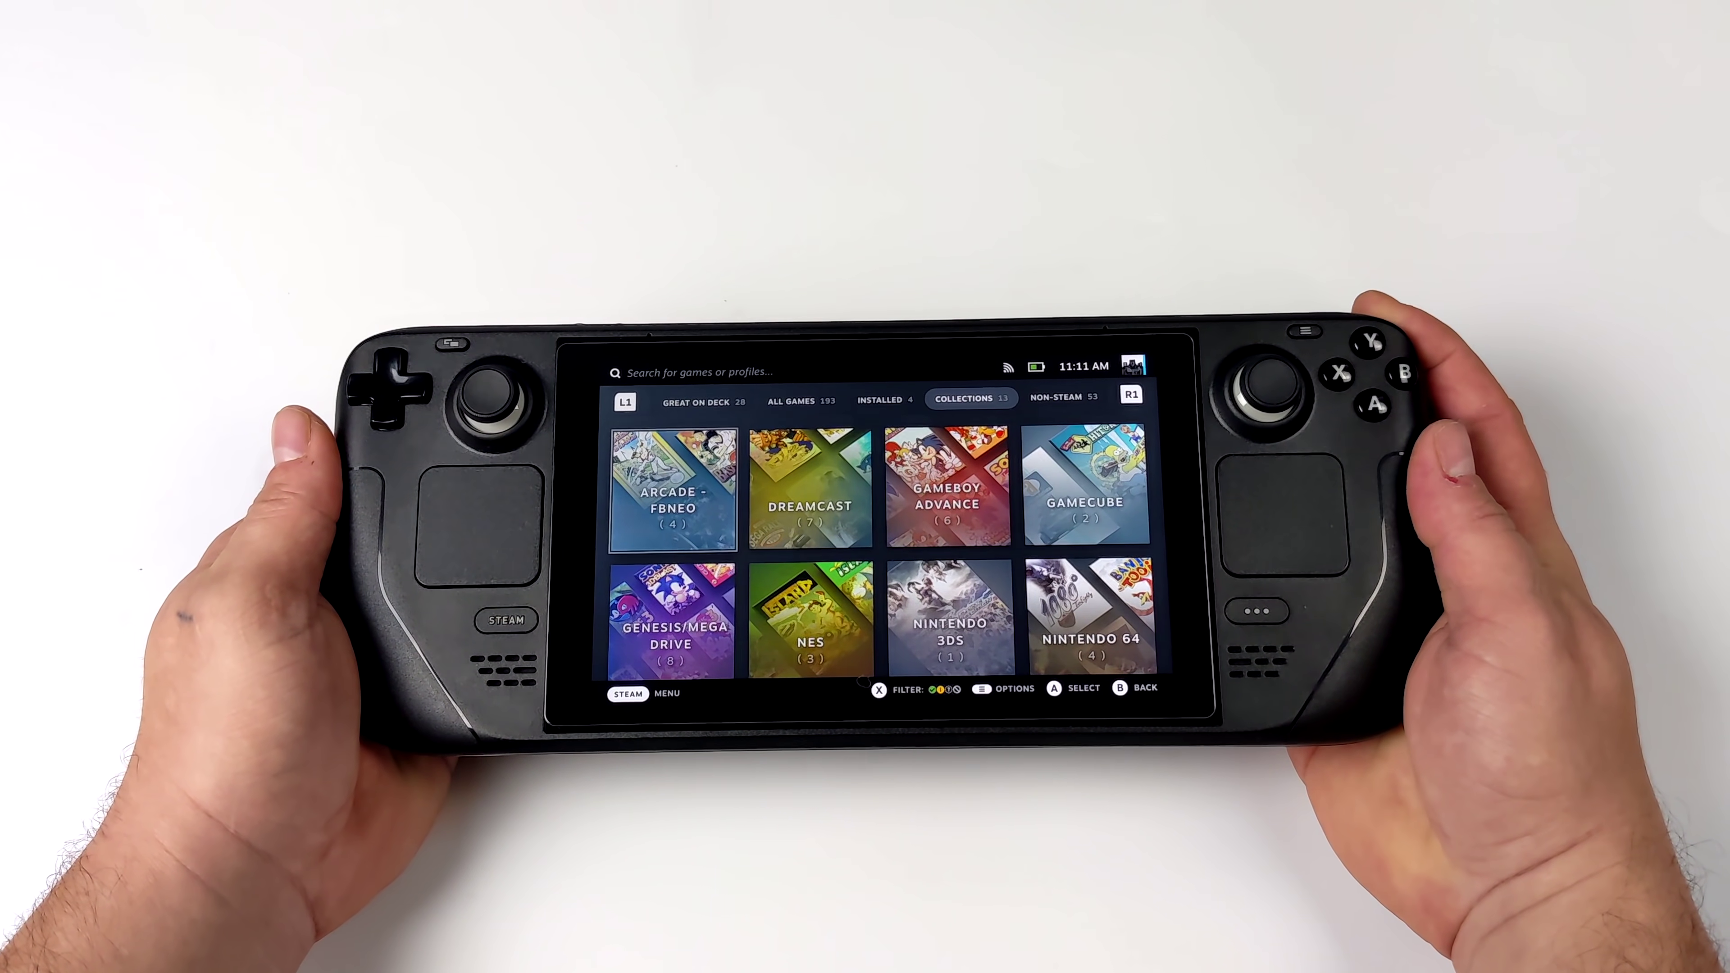
{"action": "key", "text": "ctrl+Tab"}
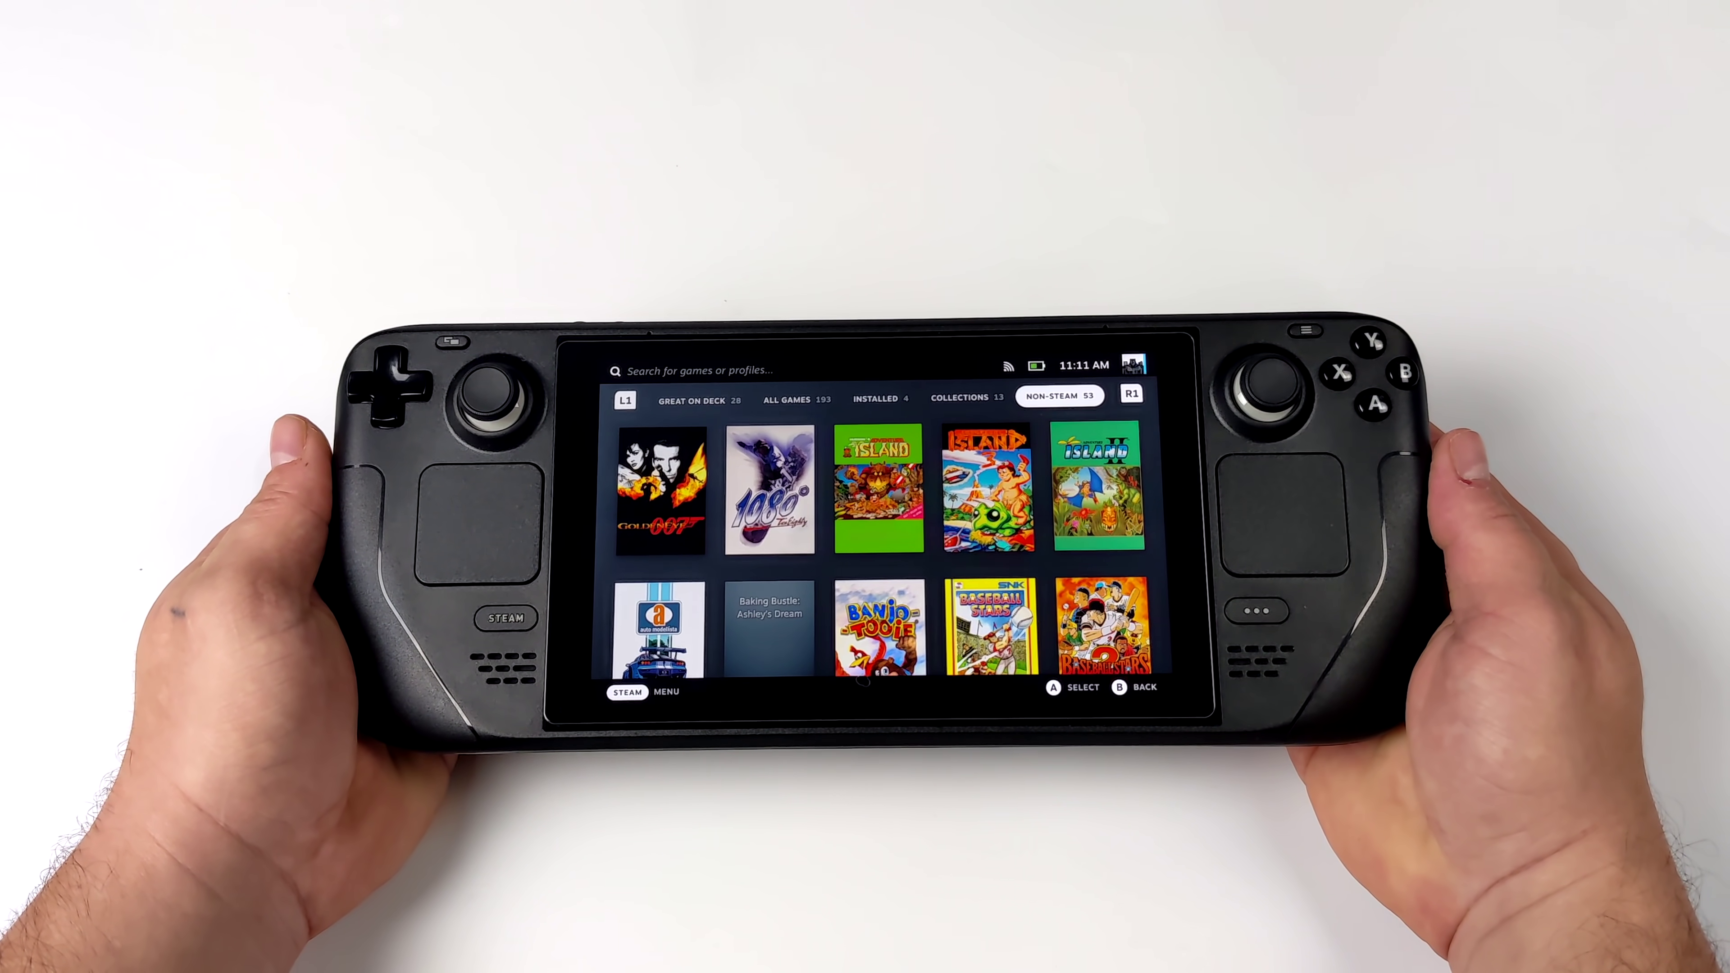
Step: Bring up the options menu for Baking Bustle: Ashley's Dream
{"action": "key", "text": "Left"}
{"action": "key", "text": "Down"}
{"action": "key", "text": "Down"}
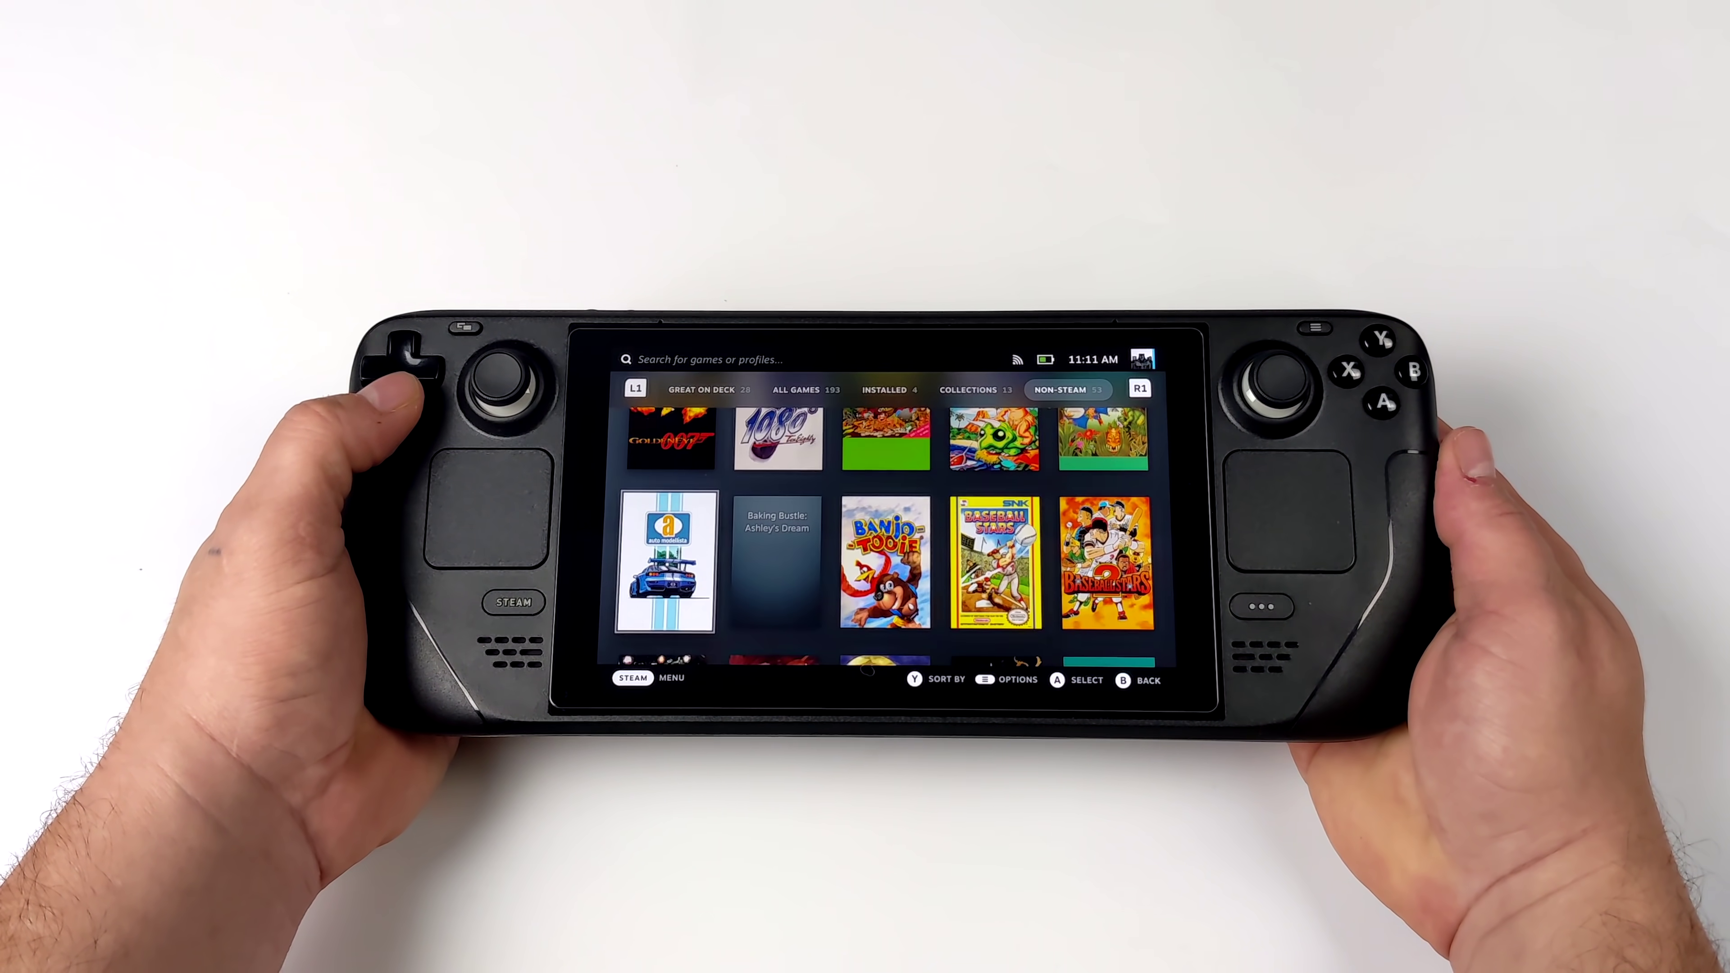
{"action": "key", "text": "Up"}
{"action": "key", "text": "Right"}
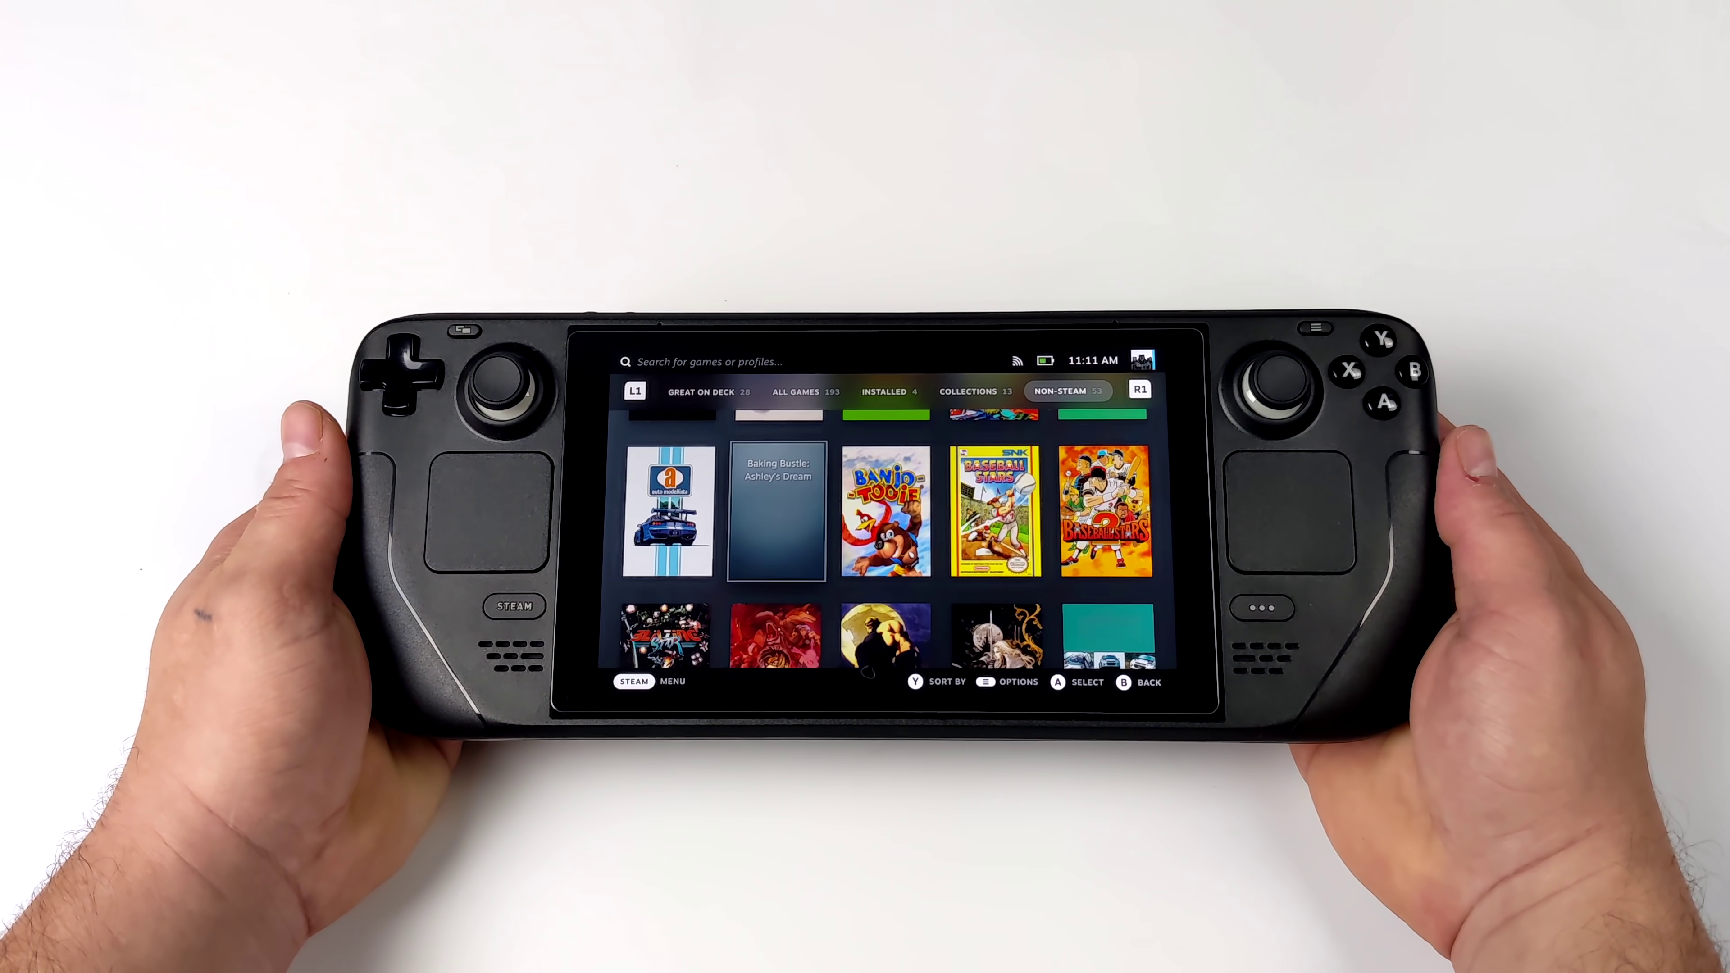
{"action": "key", "text": "Menu"}
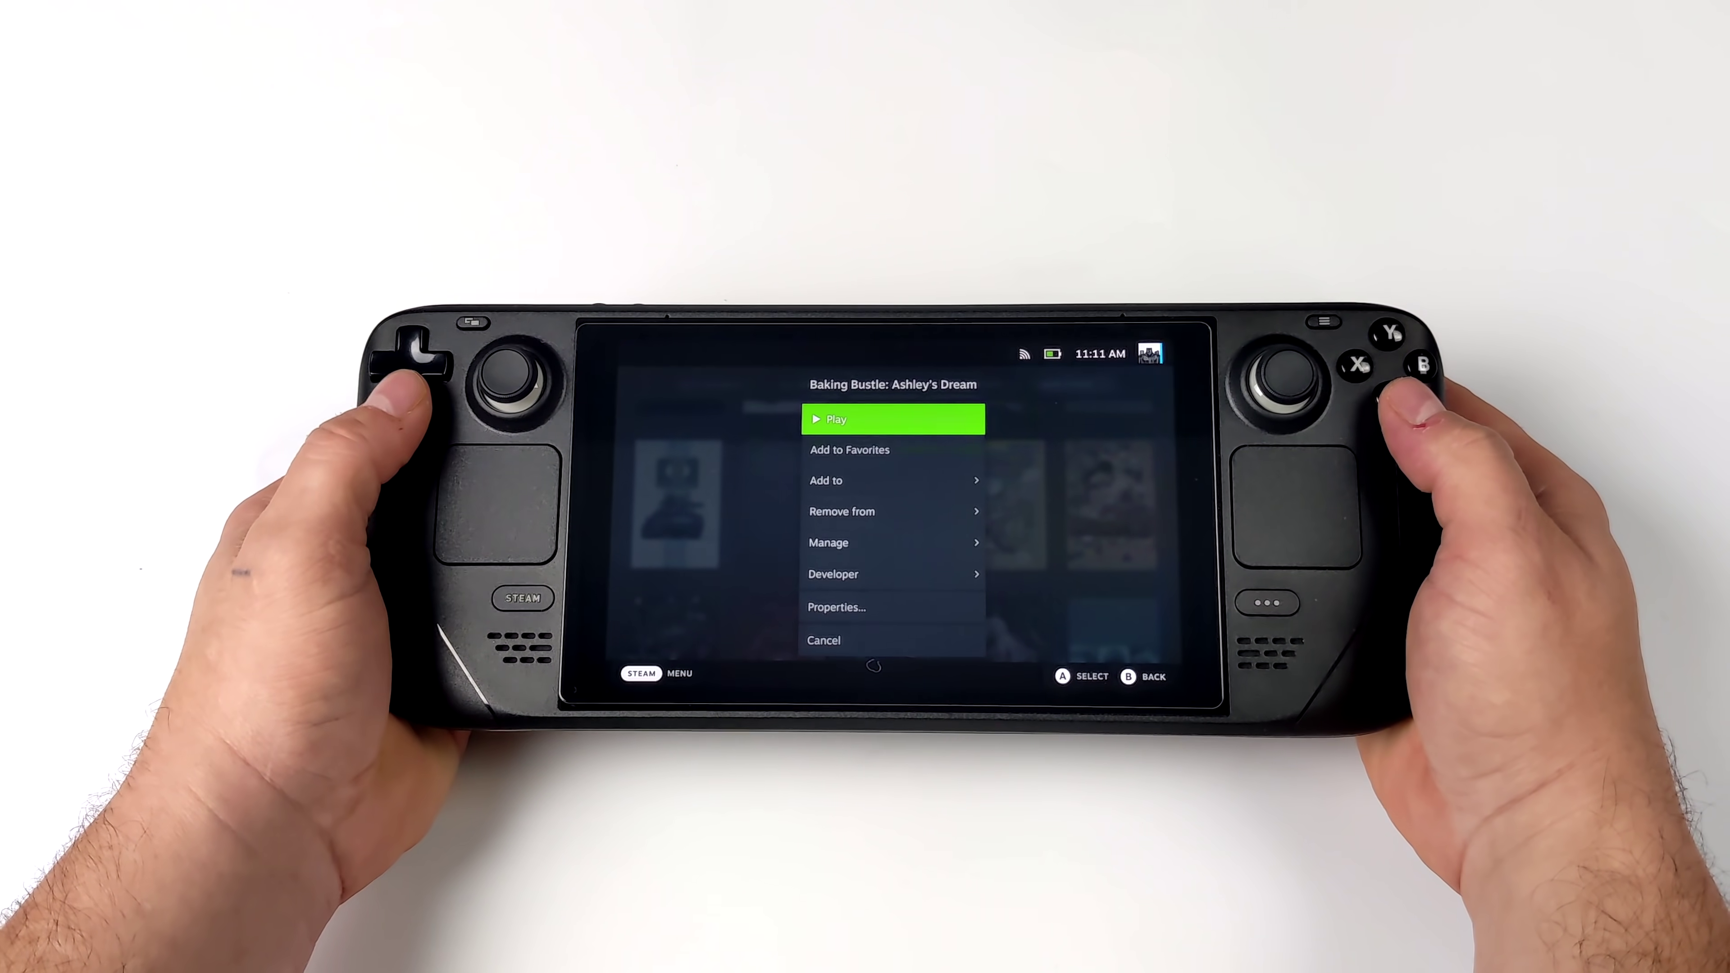
Step: Hide Baking Bustle: Ashley's Dream through its Manage options
{"action": "key", "text": "Down"}
{"action": "key", "text": "Down"}
{"action": "key", "text": "Down"}
{"action": "key", "text": "Down"}
{"action": "key", "text": "Down"}
{"action": "key", "text": "Up"}
{"action": "key", "text": "Up"}
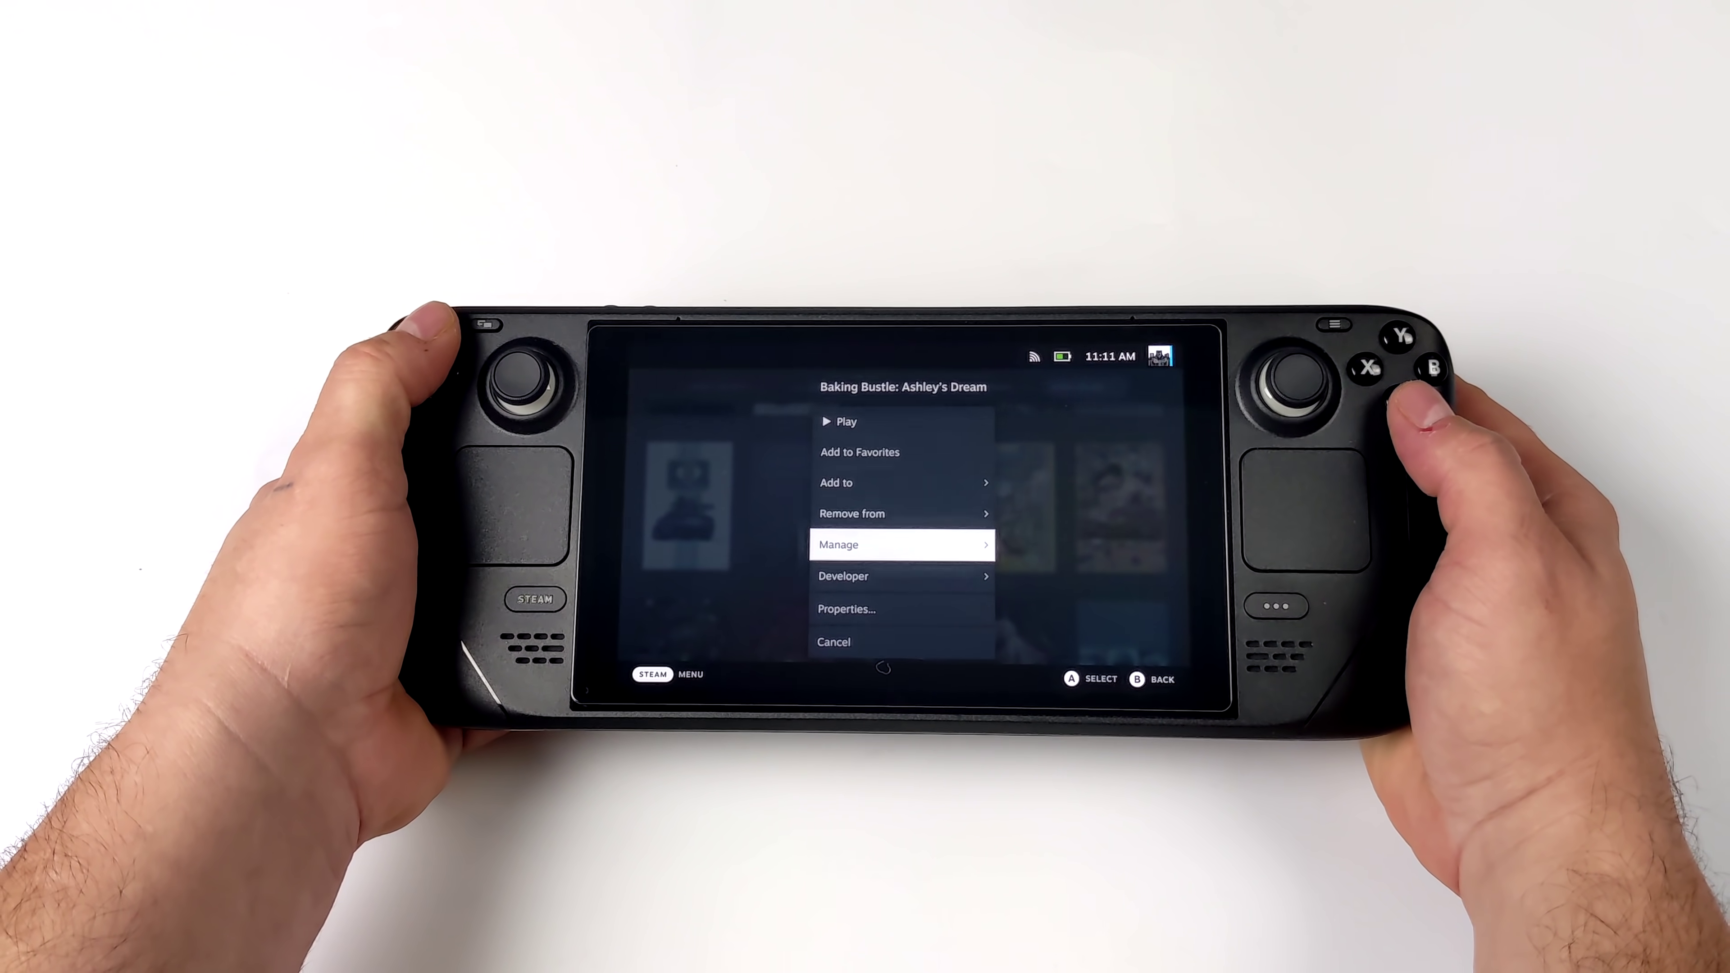
{"action": "key", "text": "Return"}
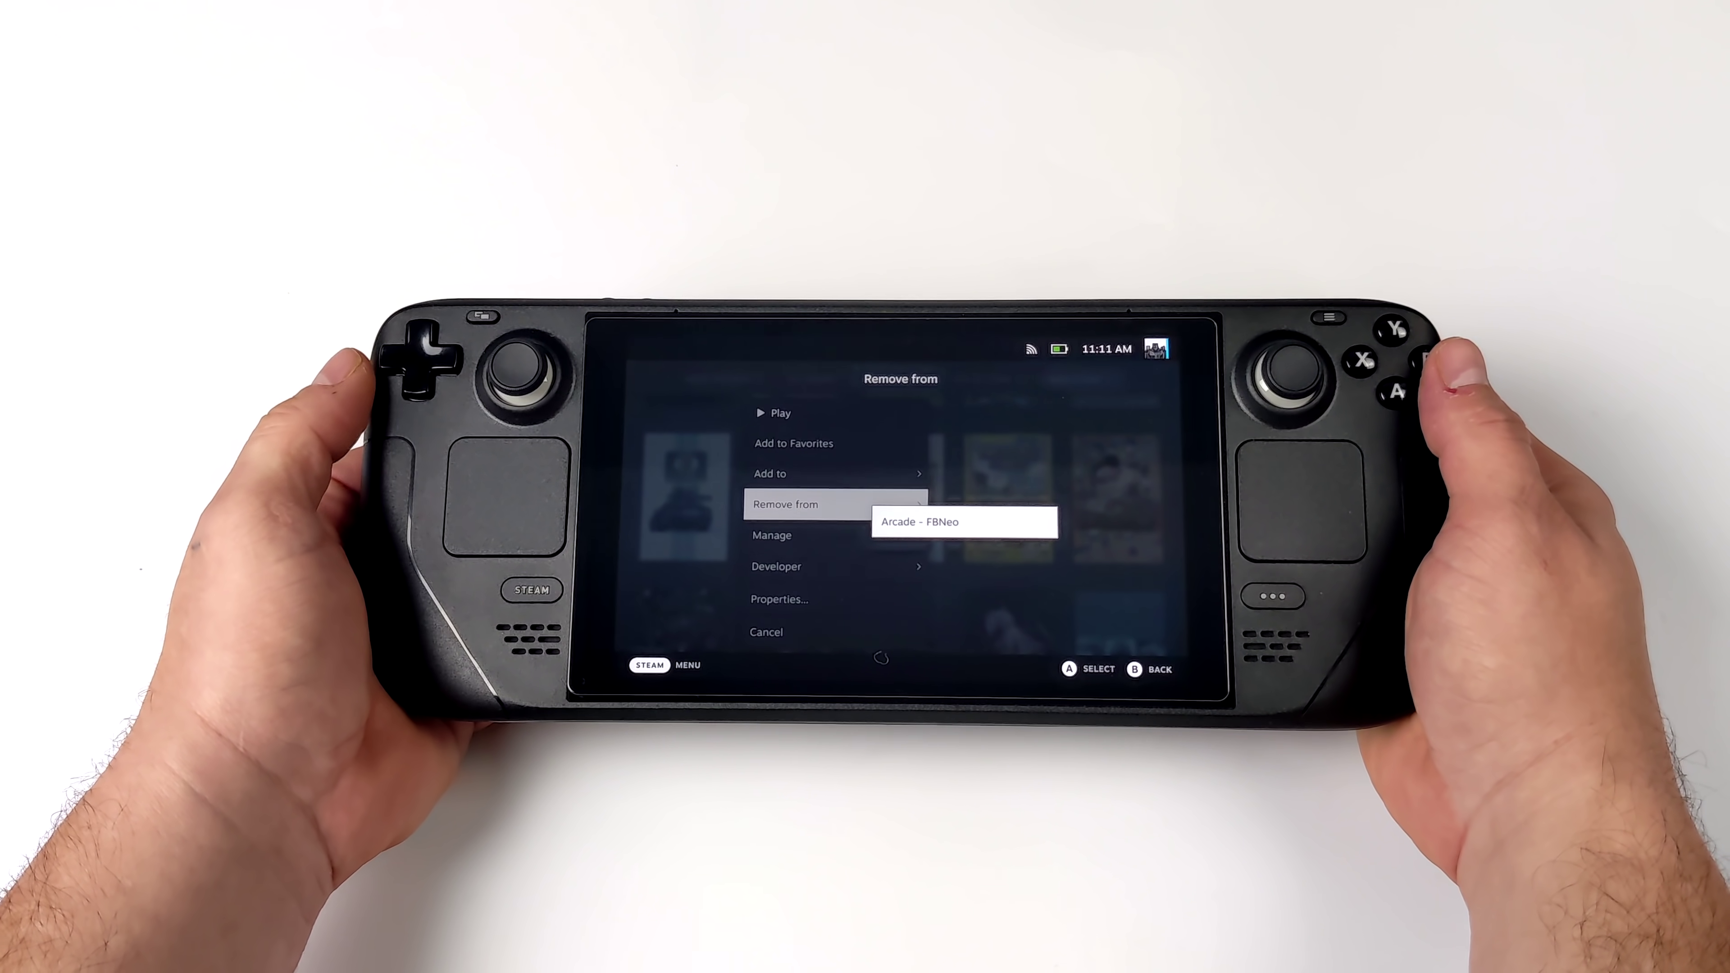
{"action": "key", "text": "Escape"}
{"action": "key", "text": "Down"}
{"action": "key", "text": "Return"}
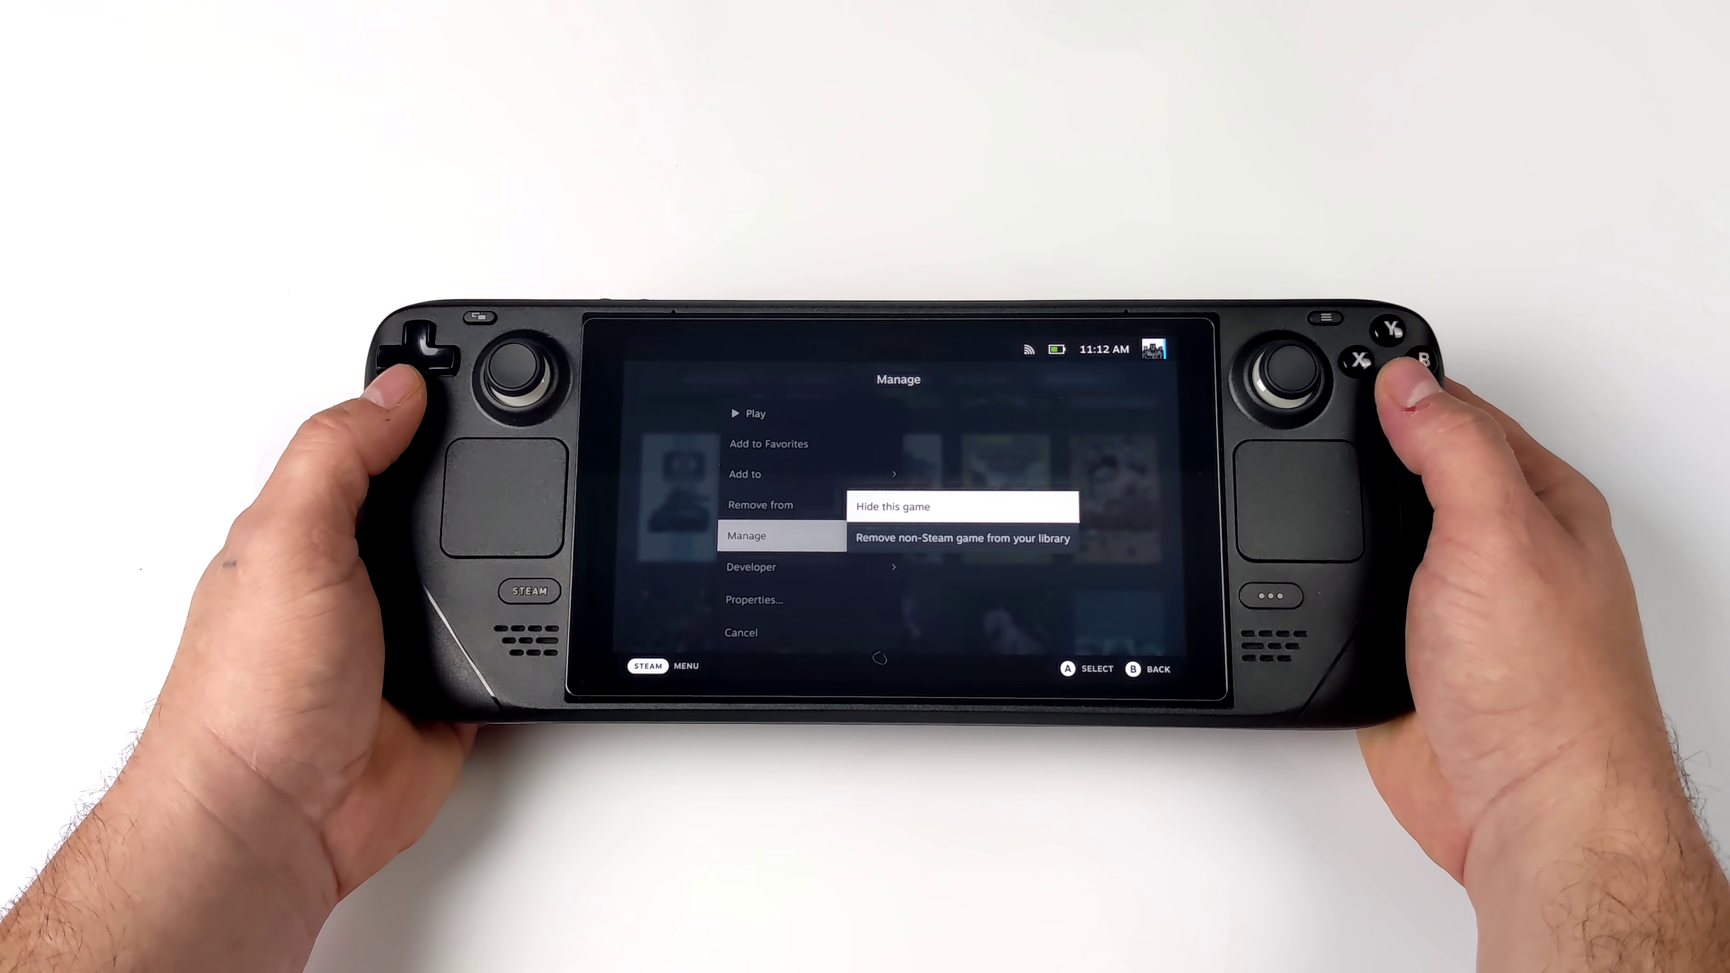
{"action": "key", "text": "Return"}
Step: Browse the Non-Steam covers to God of War: Chains of Olympus and open its page
{"action": "key", "text": "Right"}
{"action": "key", "text": "Right"}
{"action": "key", "text": "Right"}
{"action": "key", "text": "Right"}
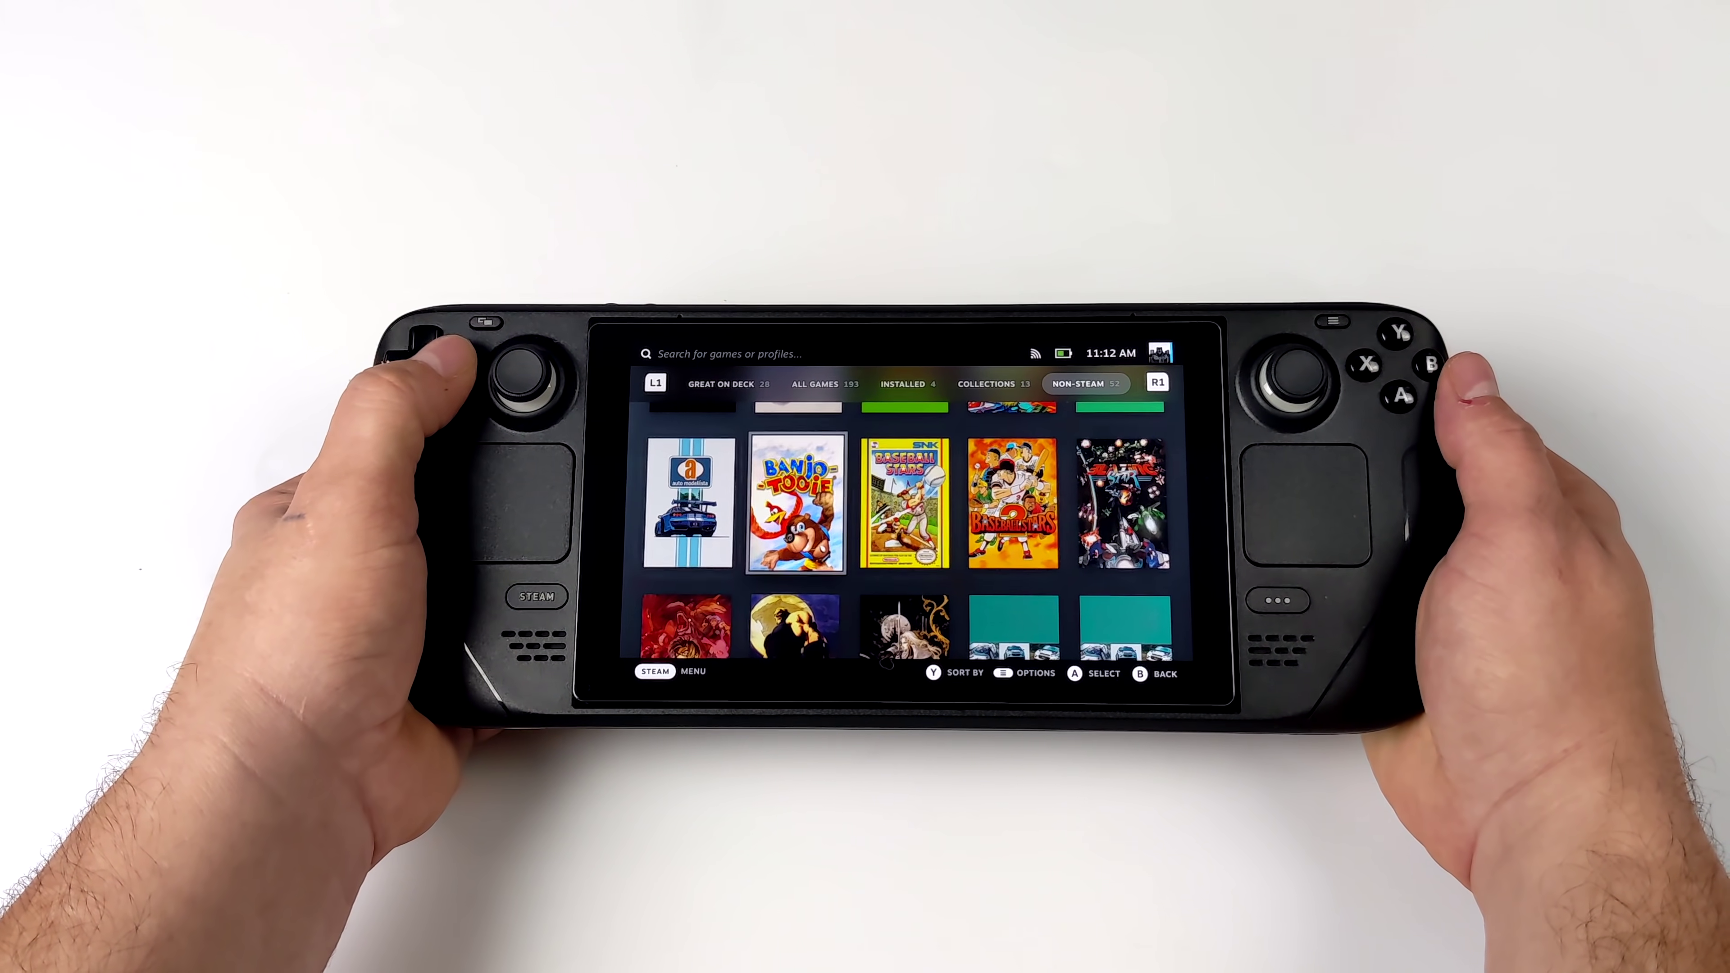
{"action": "key", "text": "Down"}
{"action": "key", "text": "Down"}
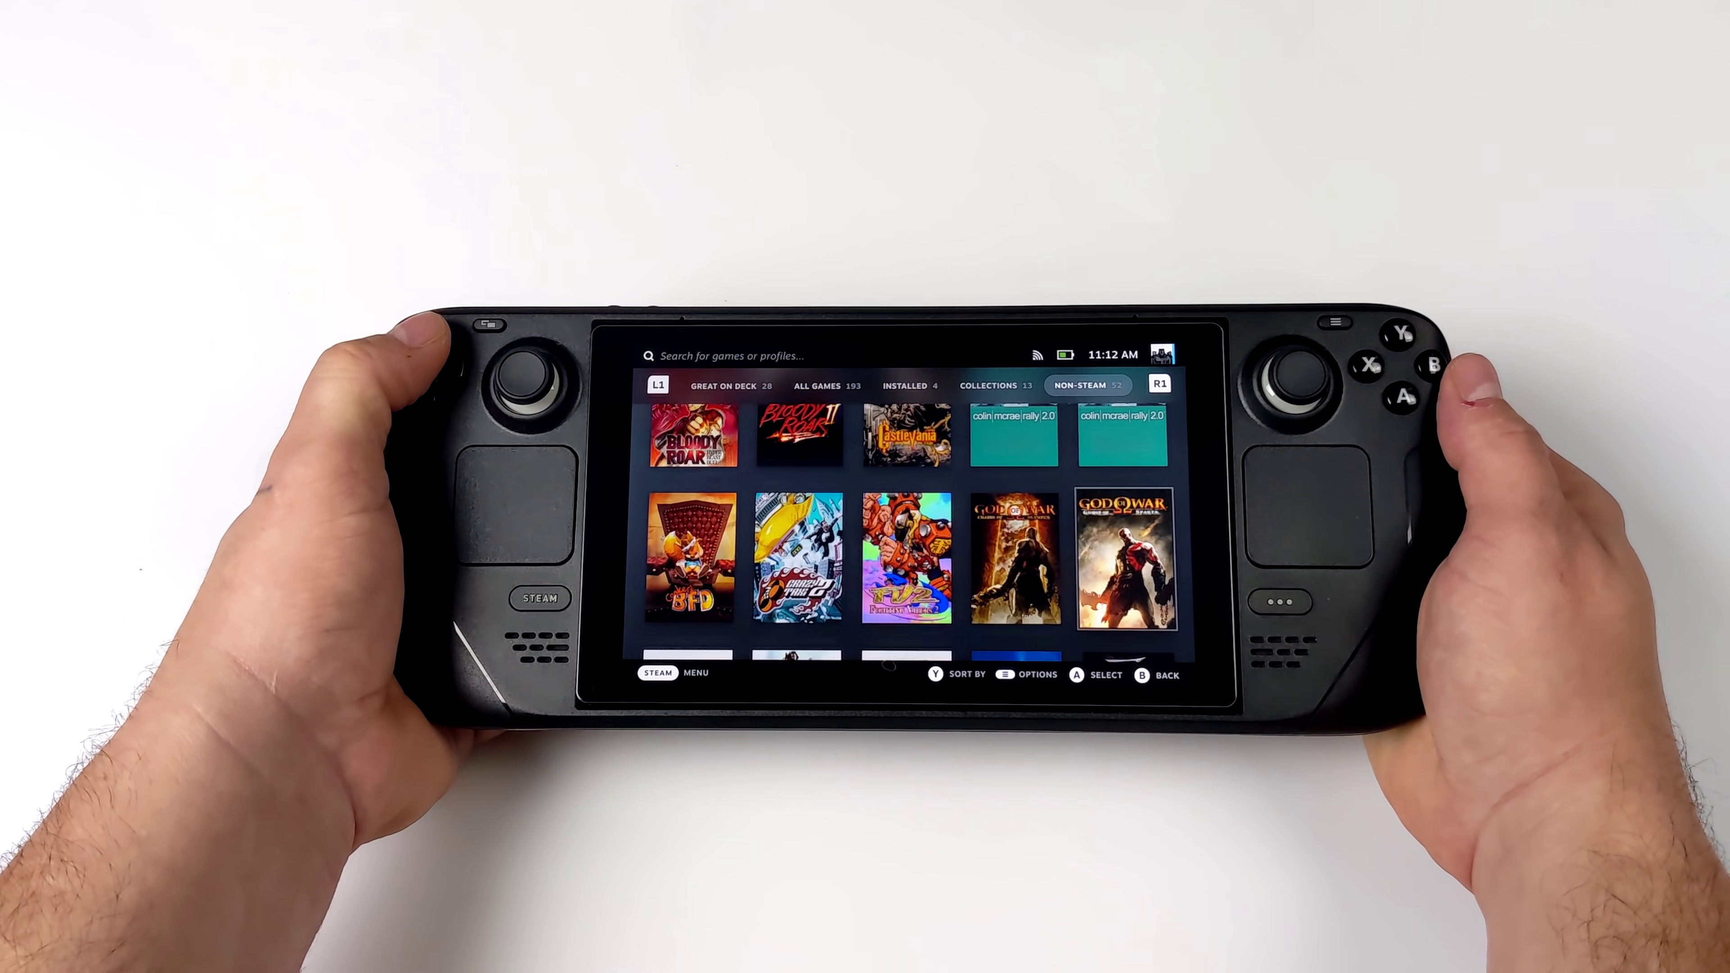
{"action": "key", "text": "Up"}
{"action": "key", "text": "Up"}
{"action": "key", "text": "Up"}
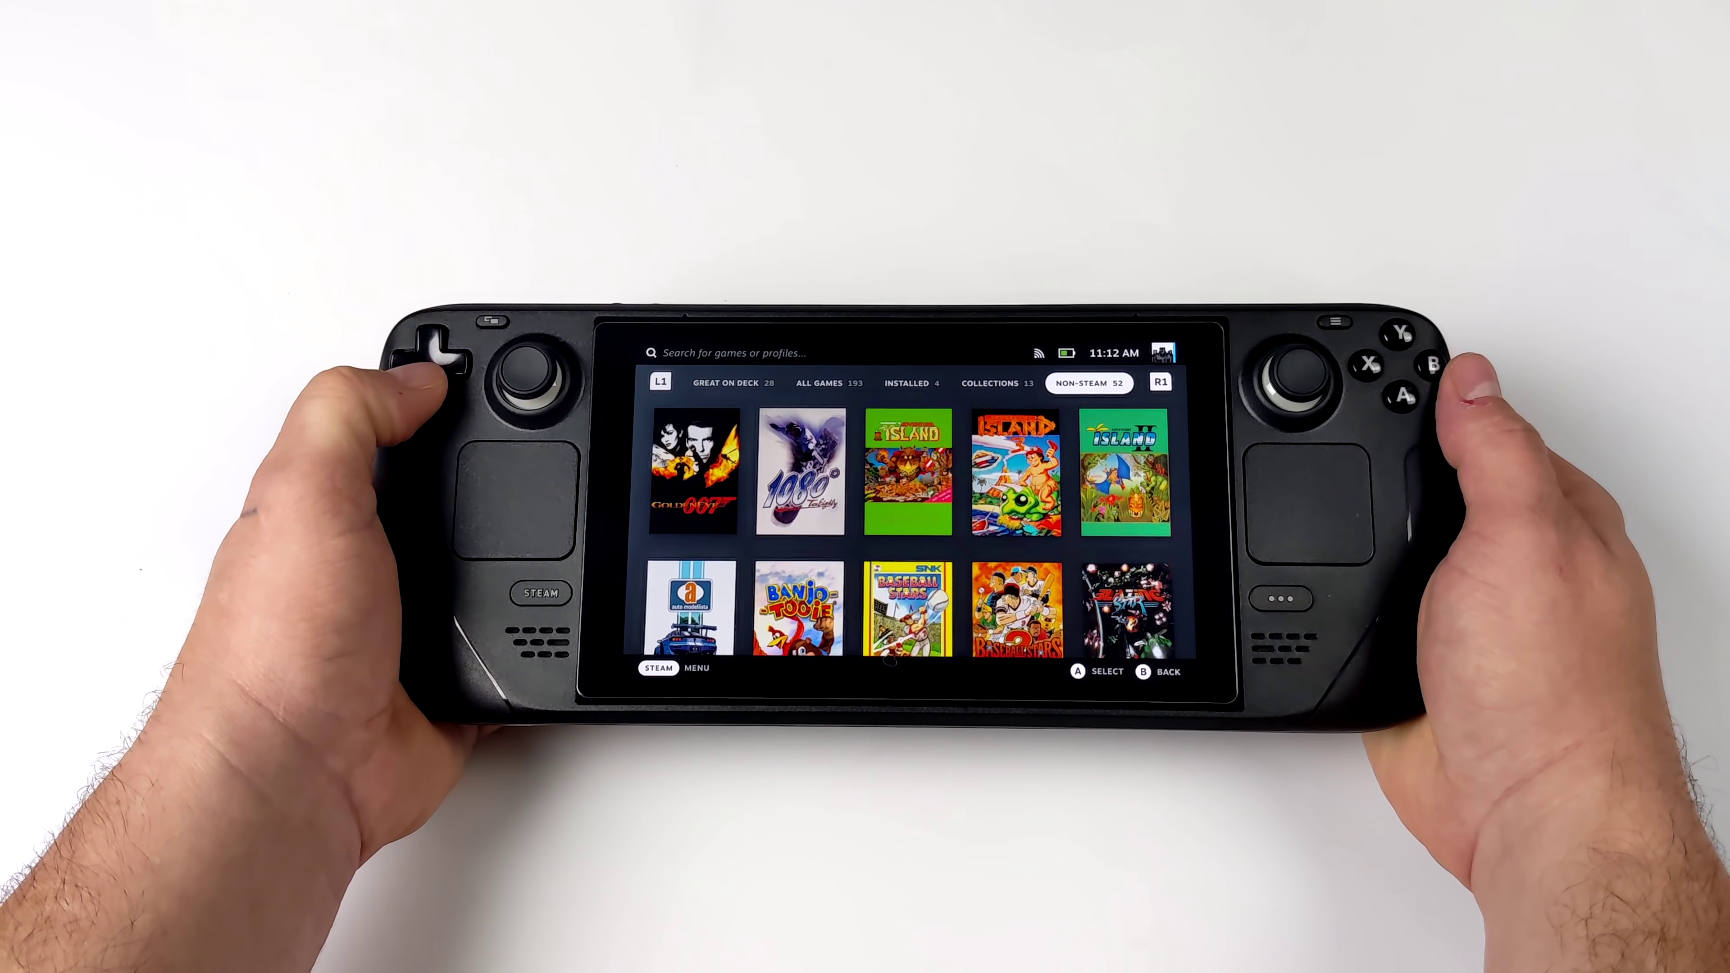
{"action": "key", "text": "Down"}
{"action": "key", "text": "Down"}
{"action": "key", "text": "Down"}
{"action": "key", "text": "Down"}
{"action": "key", "text": "Down"}
{"action": "key", "text": "Down"}
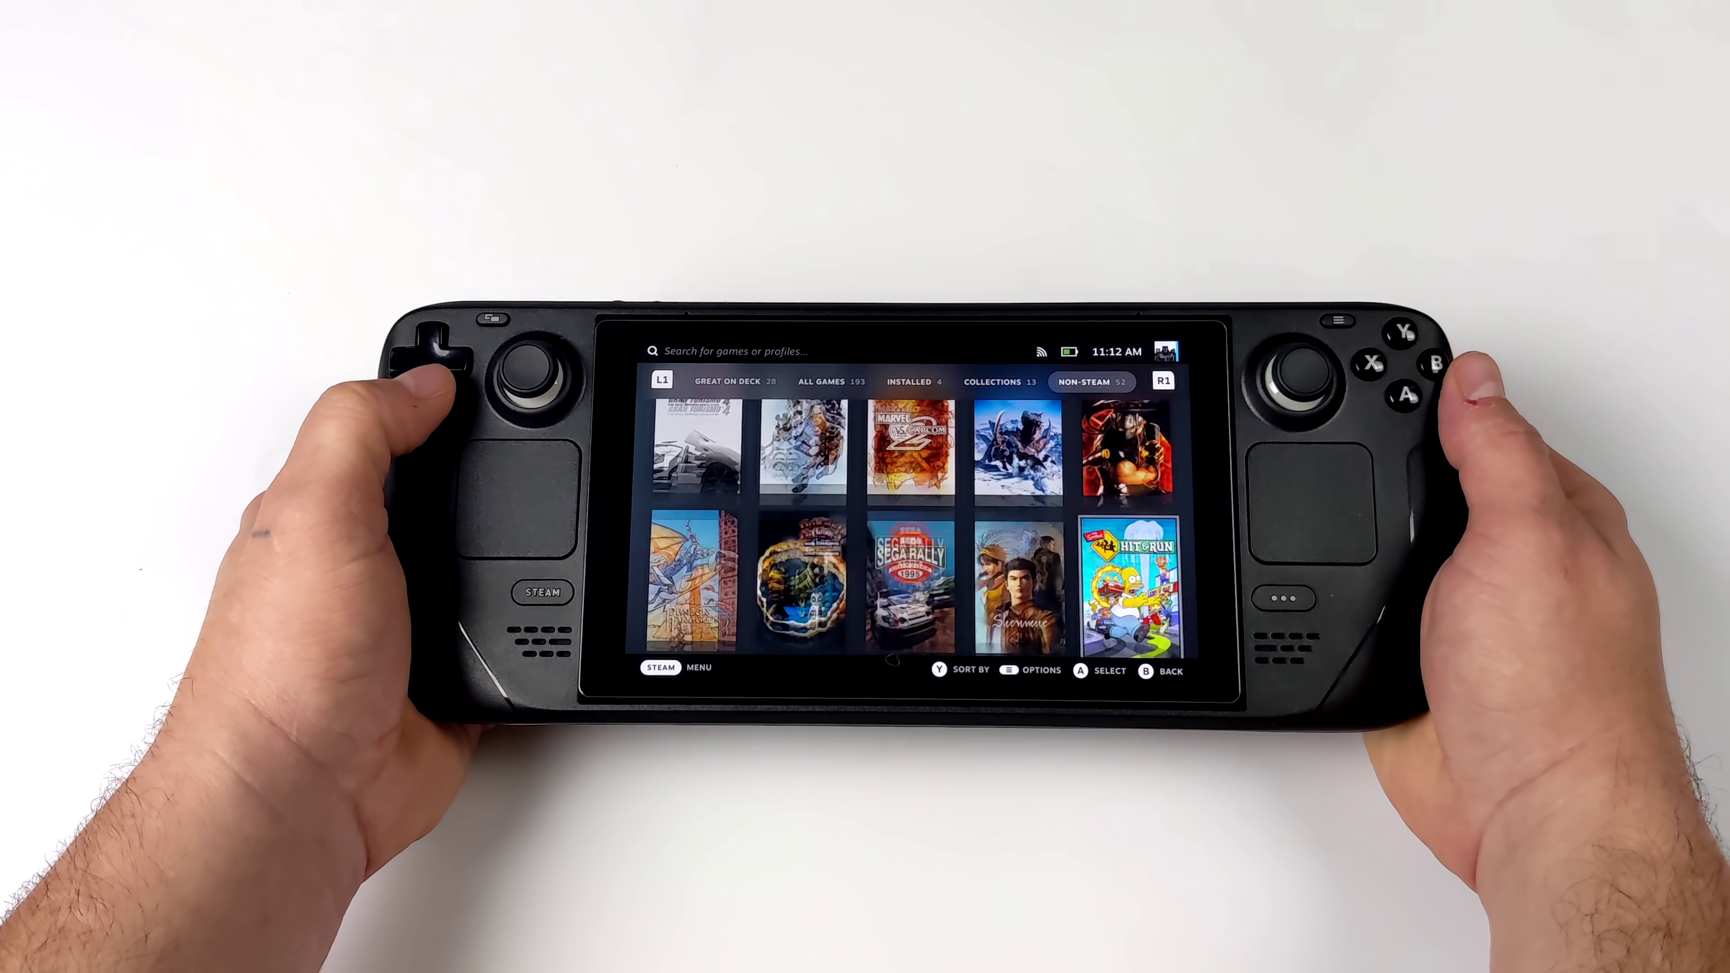
{"action": "key", "text": "Down"}
{"action": "key", "text": "Down"}
{"action": "key", "text": "Down"}
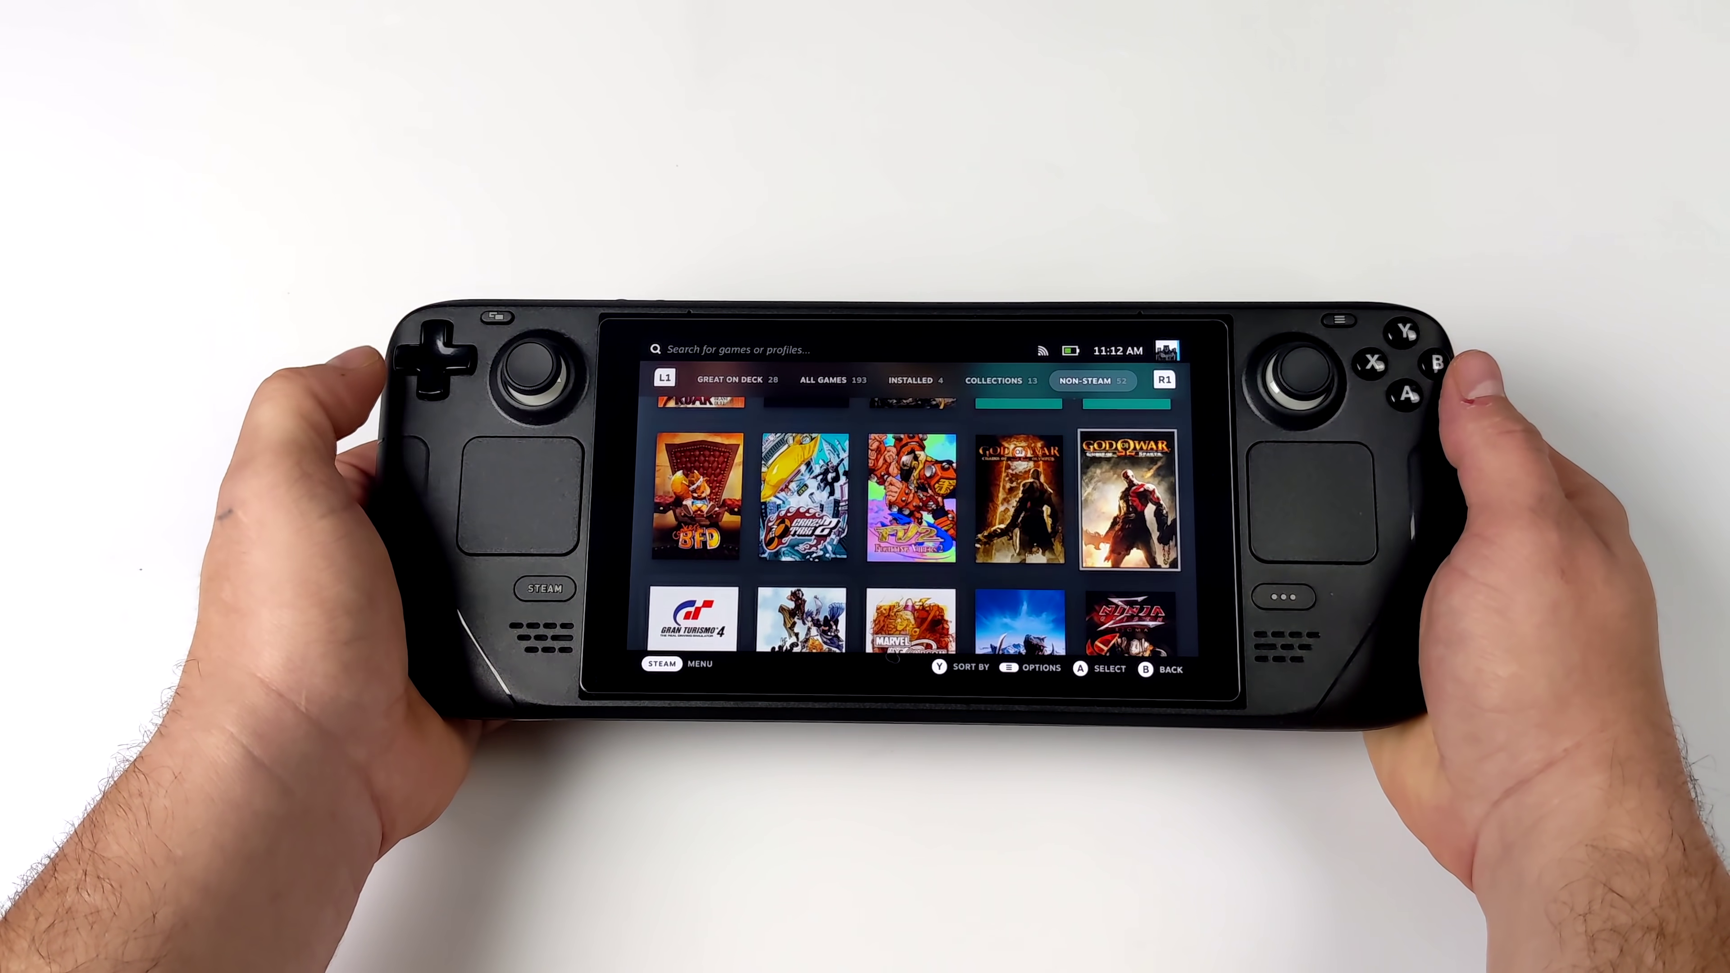
{"action": "key", "text": "Left"}
{"action": "key", "text": "Return"}
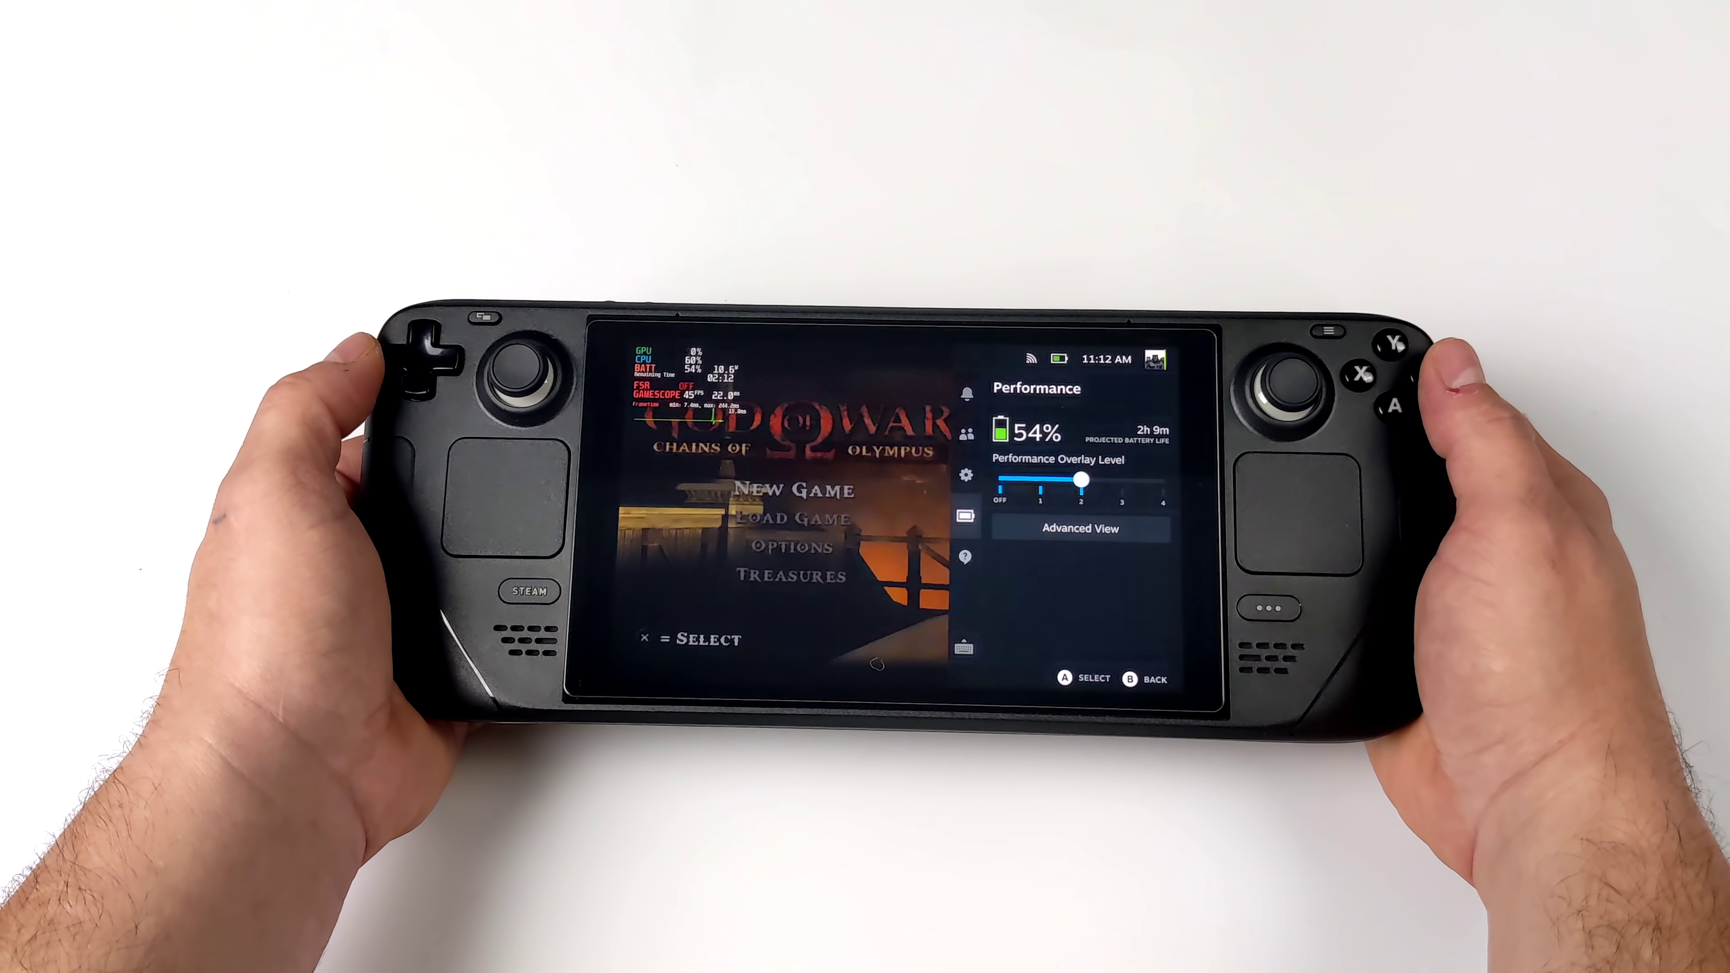
Step: Dismiss the performance overlay, raise the volume, and move the title menu to Load Game
{"action": "key", "text": "Escape"}
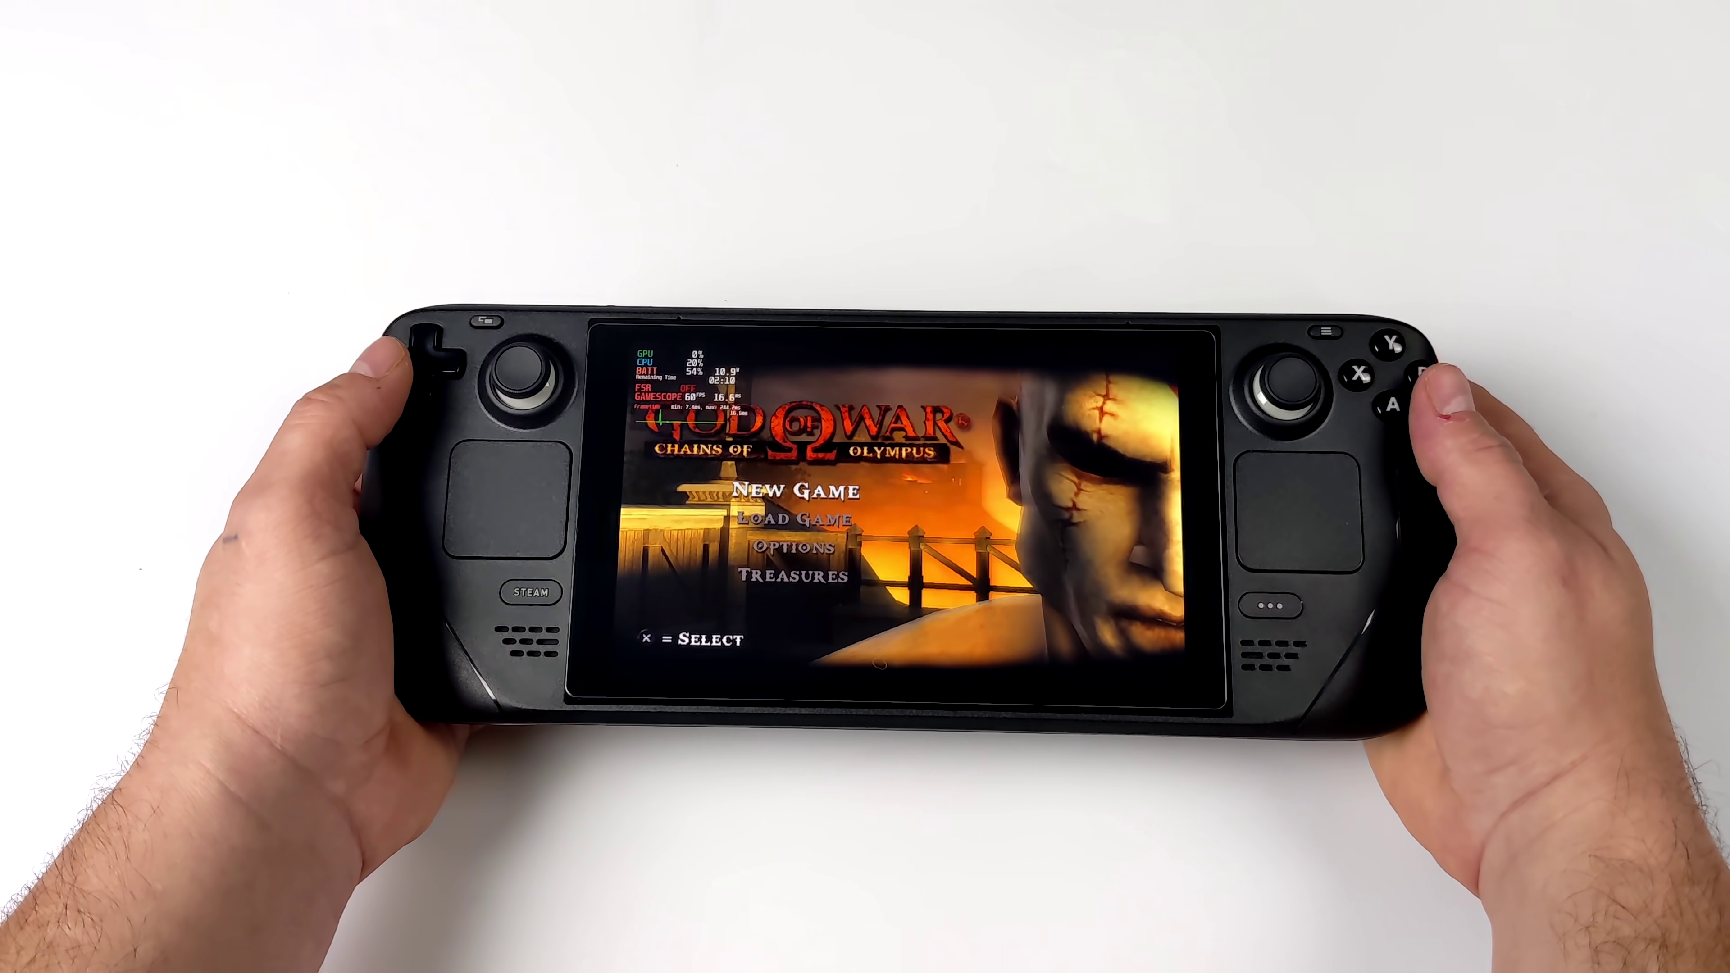
{"action": "key", "text": "XF86AudioRaiseVolume"}
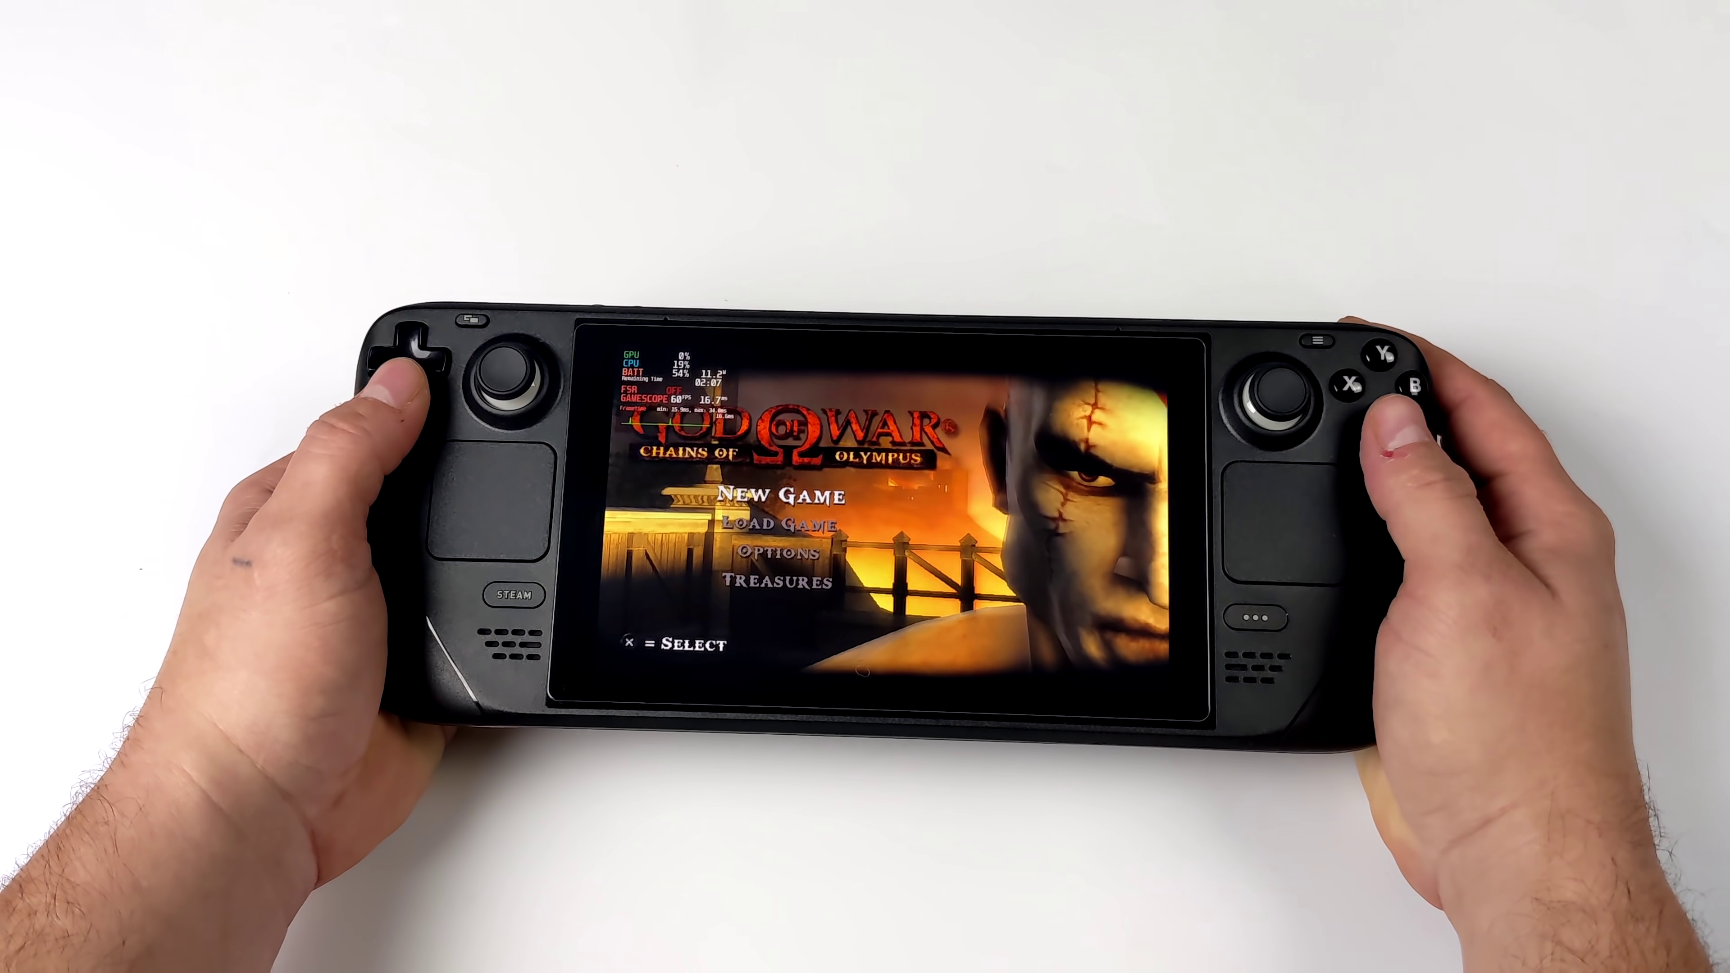
{"action": "key", "text": "Down"}
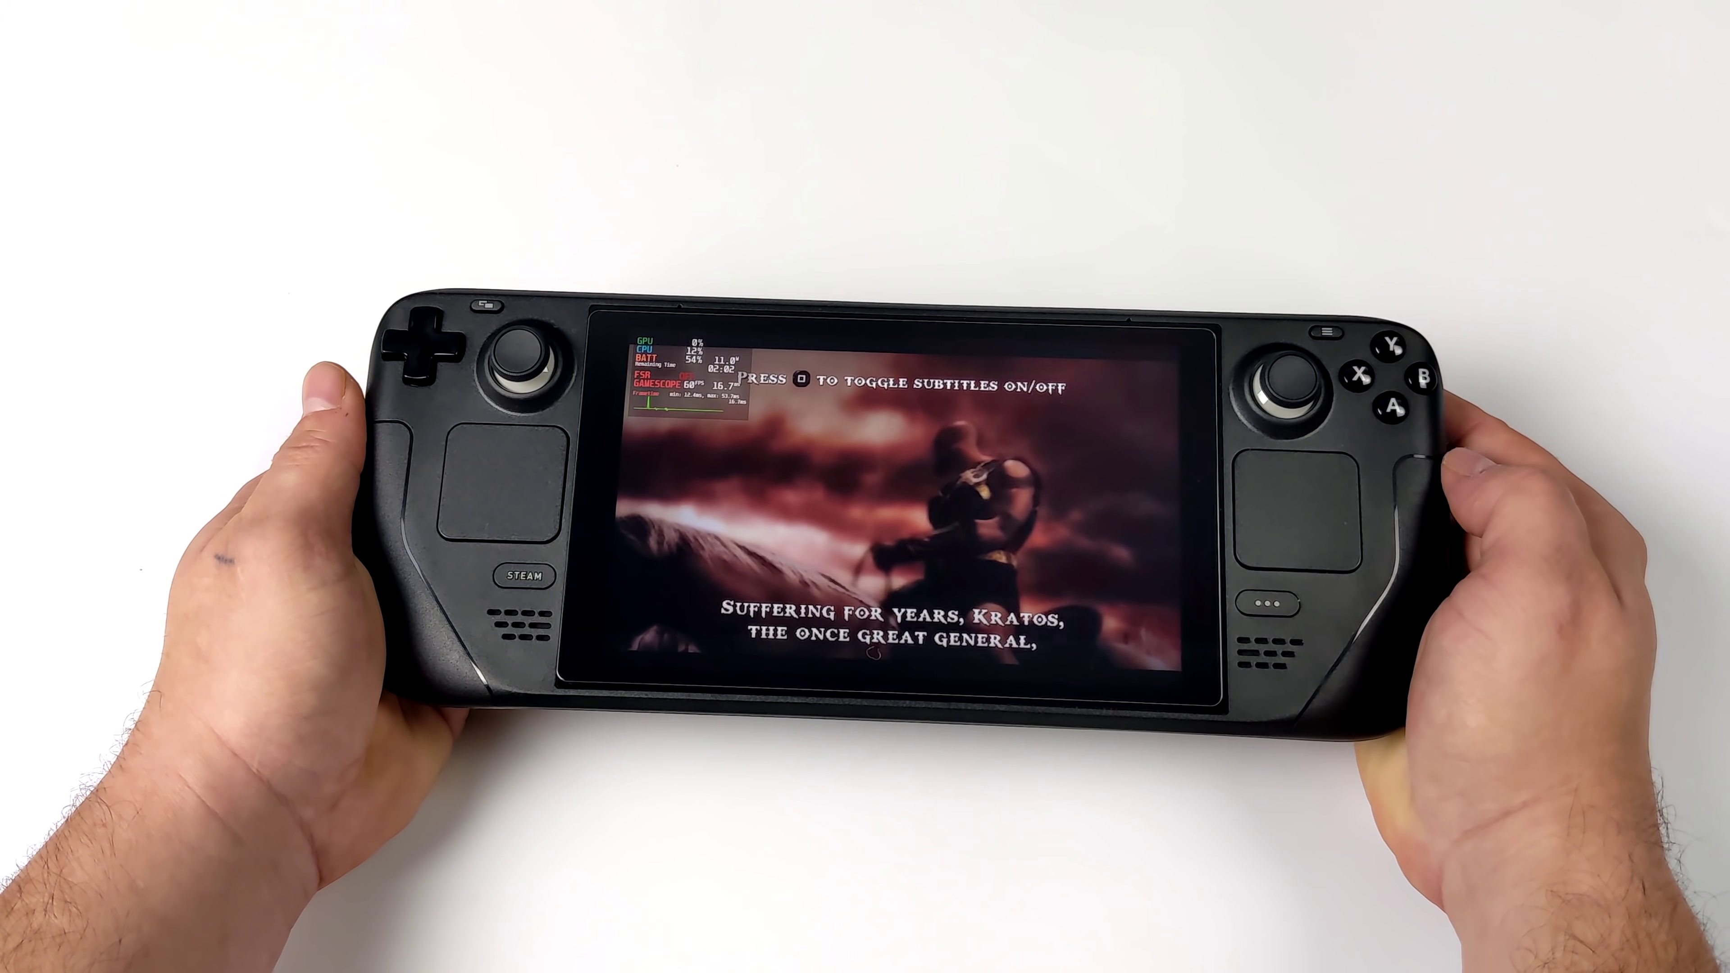
{"action": "key", "text": "F1"}
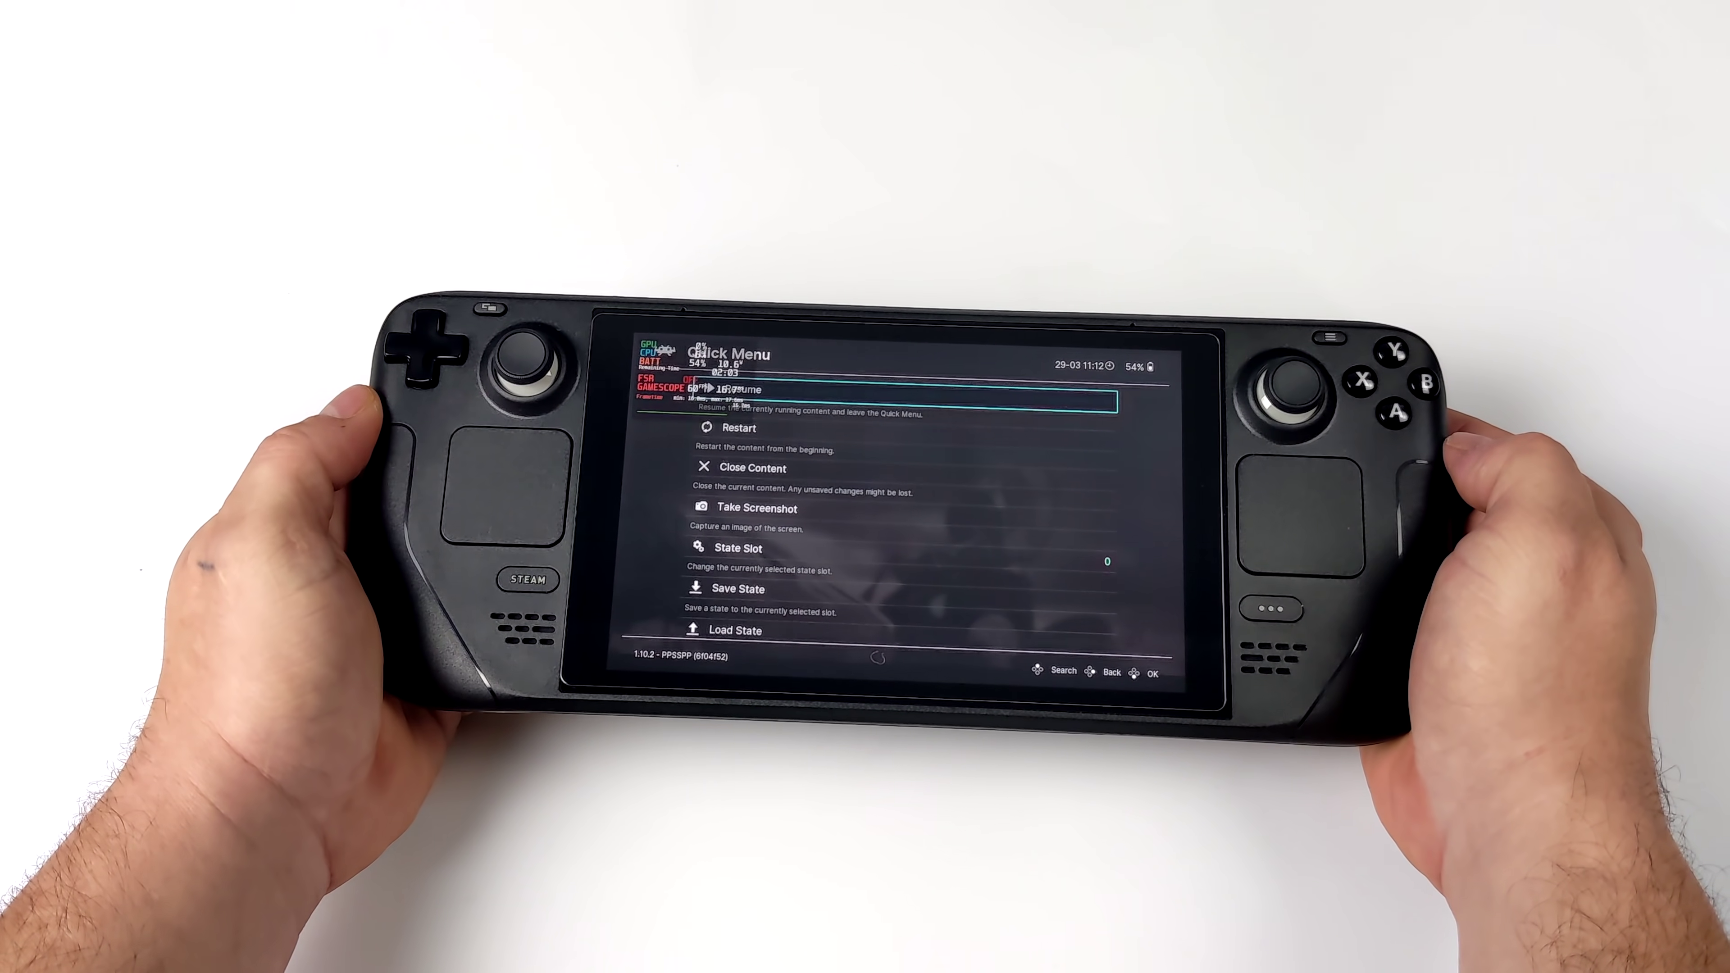
{"action": "key", "text": "Down"}
{"action": "key", "text": "Down"}
{"action": "key", "text": "Down"}
{"action": "key", "text": "Down"}
{"action": "key", "text": "Down"}
{"action": "key", "text": "Down"}
{"action": "key", "text": "Down"}
{"action": "key", "text": "Down"}
{"action": "key", "text": "Down"}
{"action": "key", "text": "Down"}
{"action": "key", "text": "Down"}
{"action": "key", "text": "Down"}
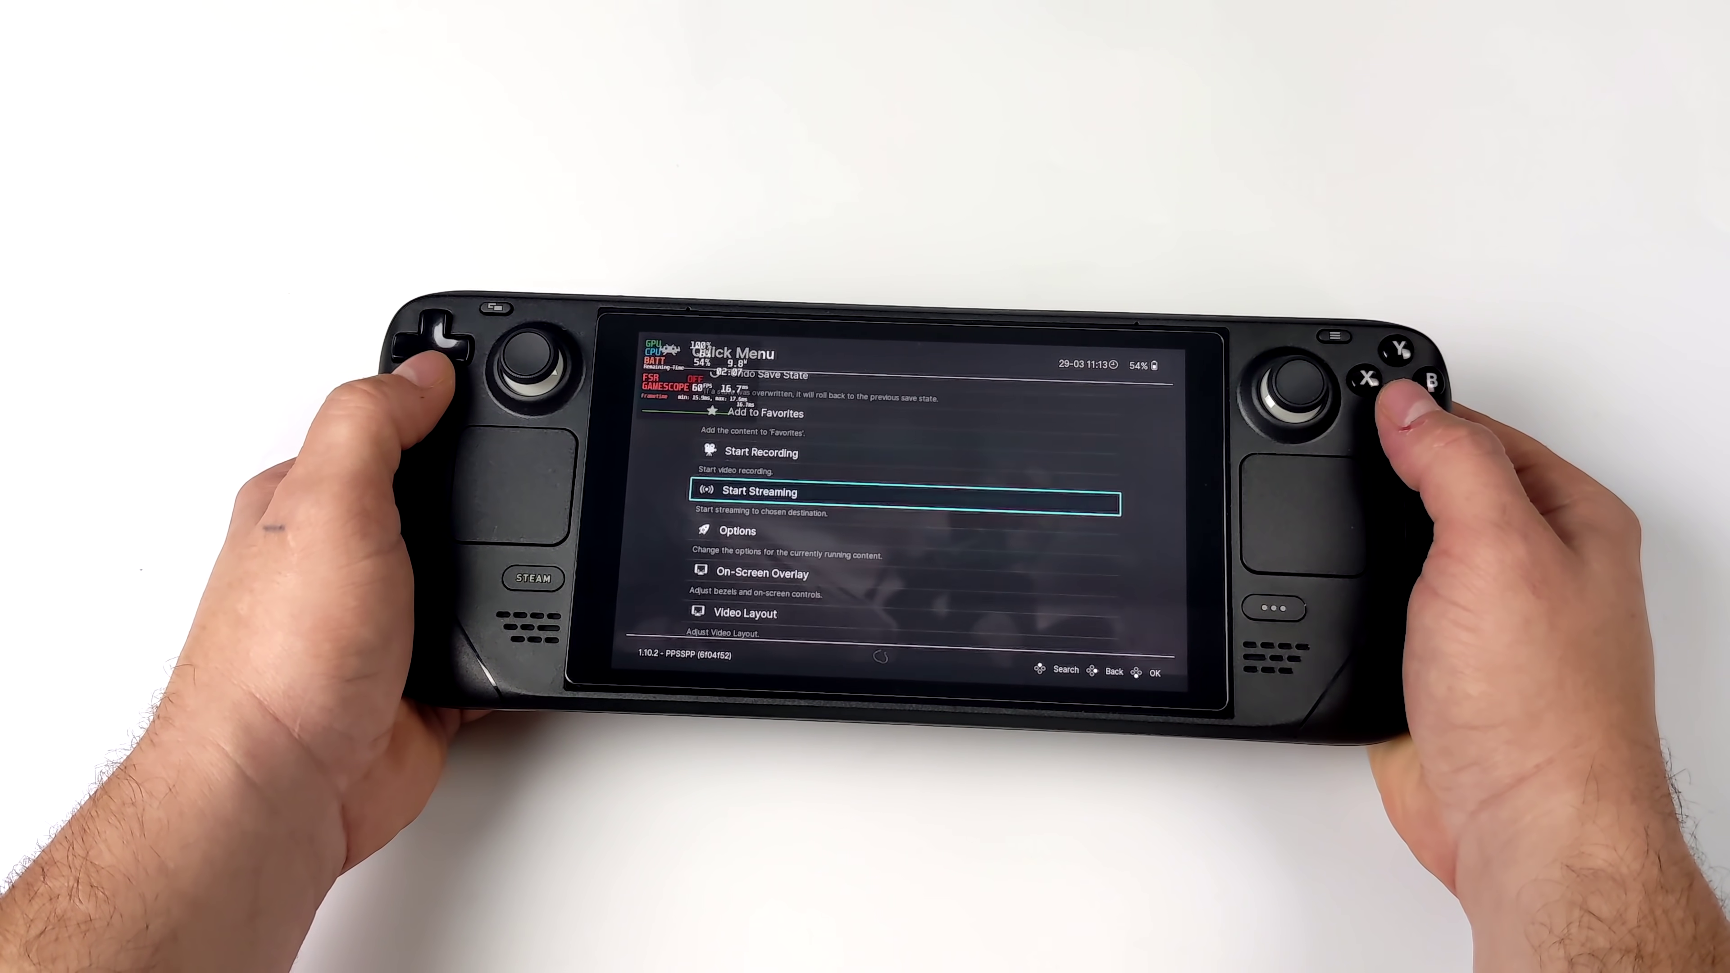
{"action": "key", "text": "Return"}
{"action": "key", "text": "Down"}
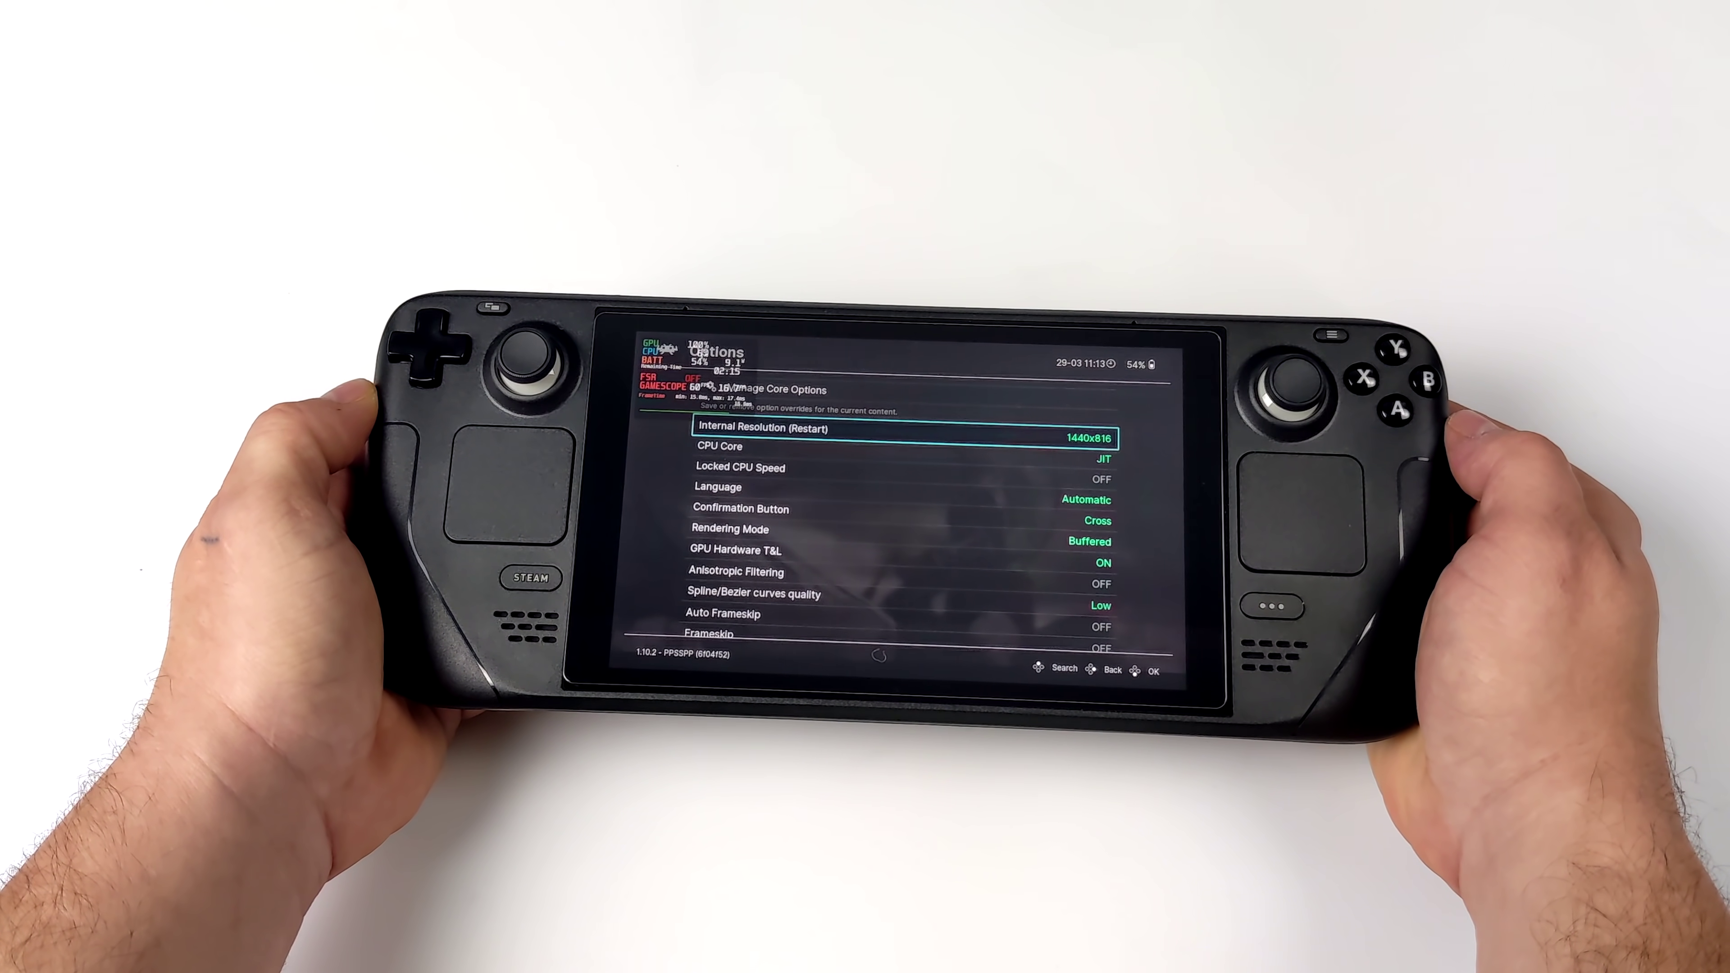
{"action": "key", "text": "Down"}
{"action": "key", "text": "Down"}
{"action": "key", "text": "Down"}
{"action": "key", "text": "Down"}
{"action": "key", "text": "Down"}
{"action": "key", "text": "Down"}
{"action": "key", "text": "Down"}
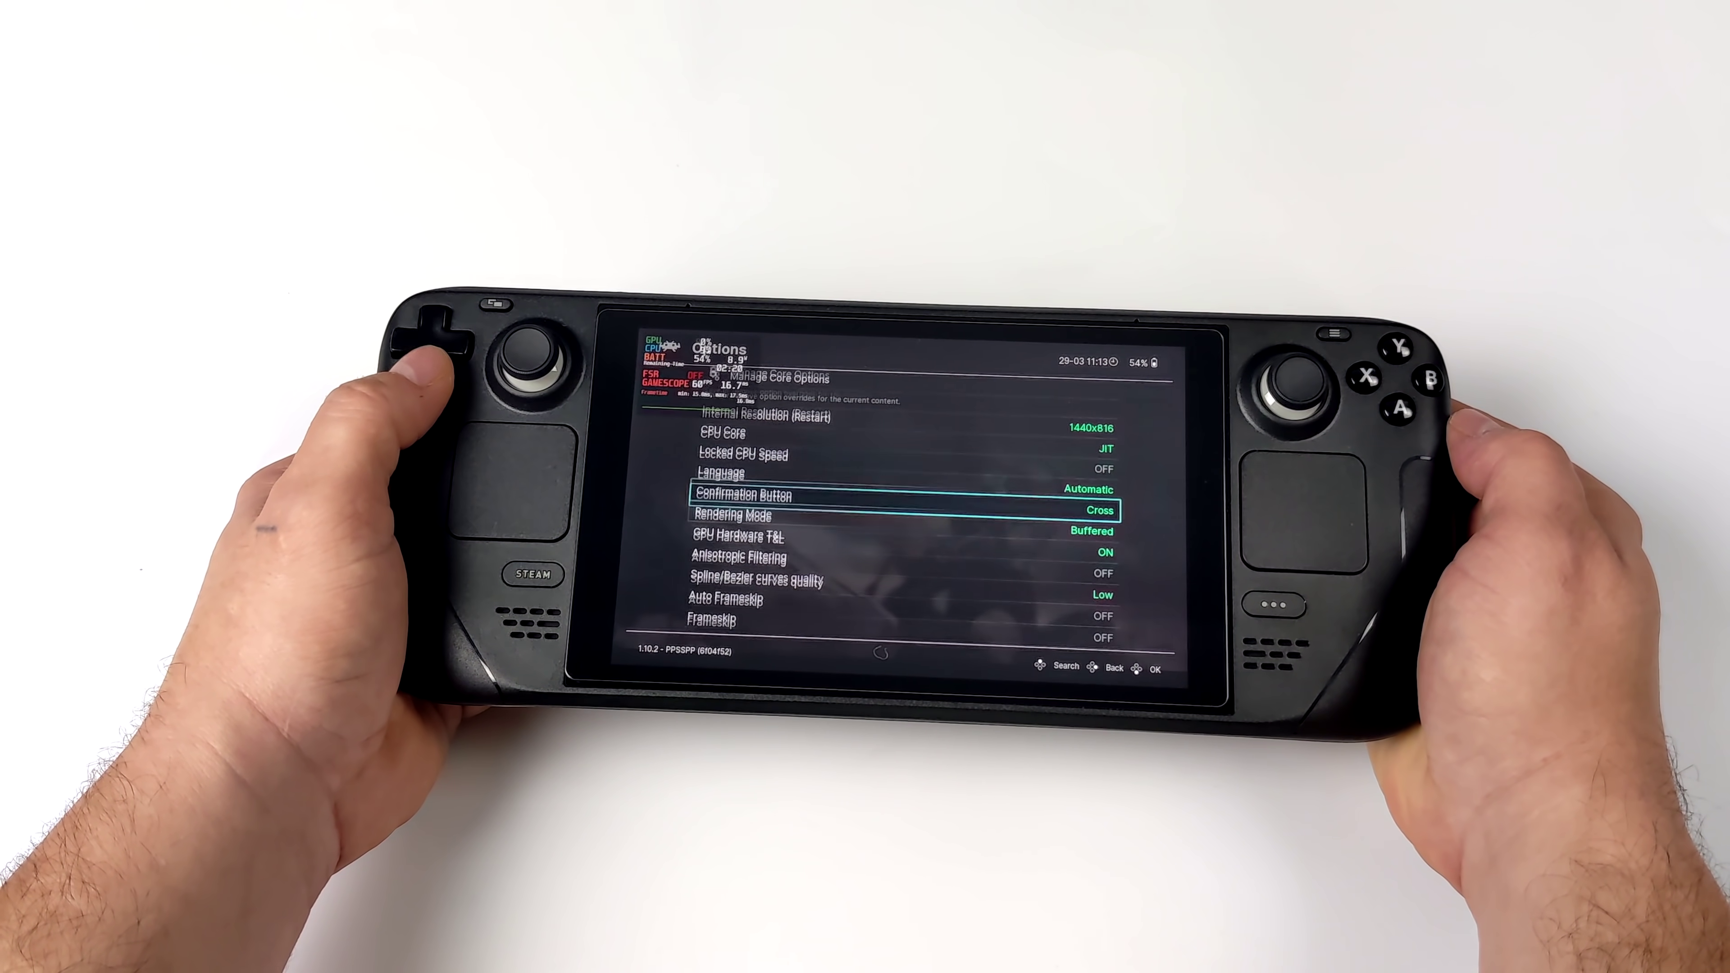
{"action": "key", "text": "Down"}
{"action": "key", "text": "Down"}
{"action": "key", "text": "Down"}
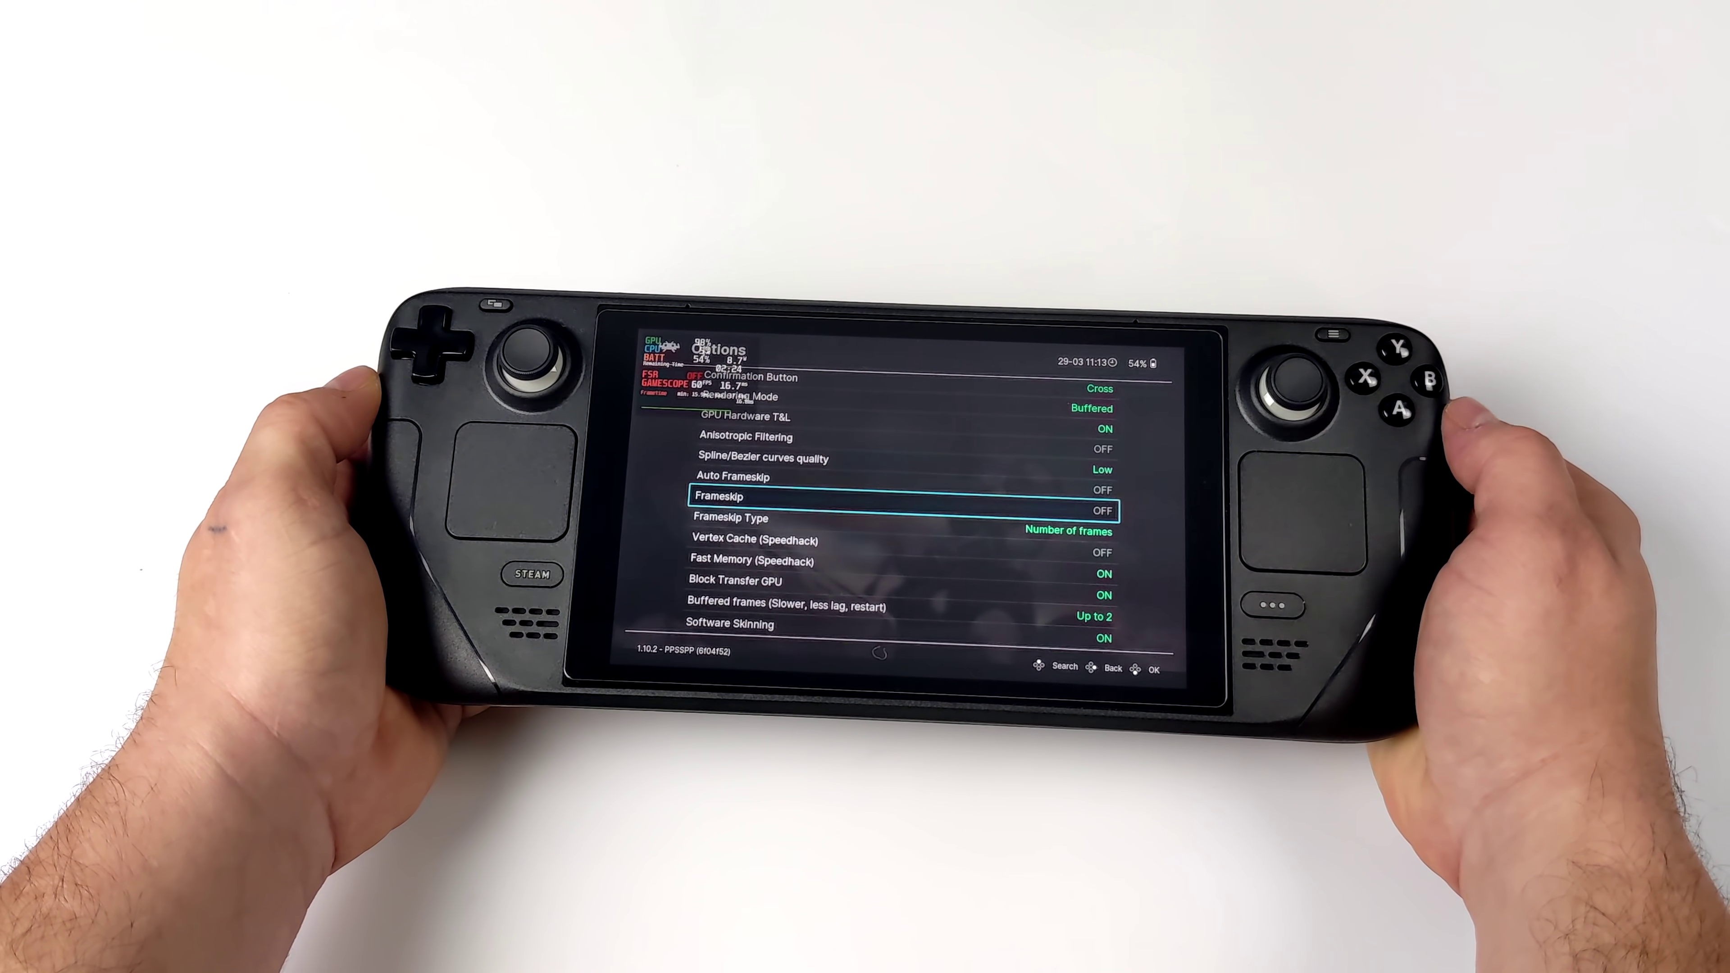
{"action": "key", "text": "Escape"}
{"action": "key", "text": "Escape"}
Step: Resume God of War: Chains of Olympus, fight the shield soldiers, then bring up the Steam menu to exit
{"action": "key", "text": "Return"}
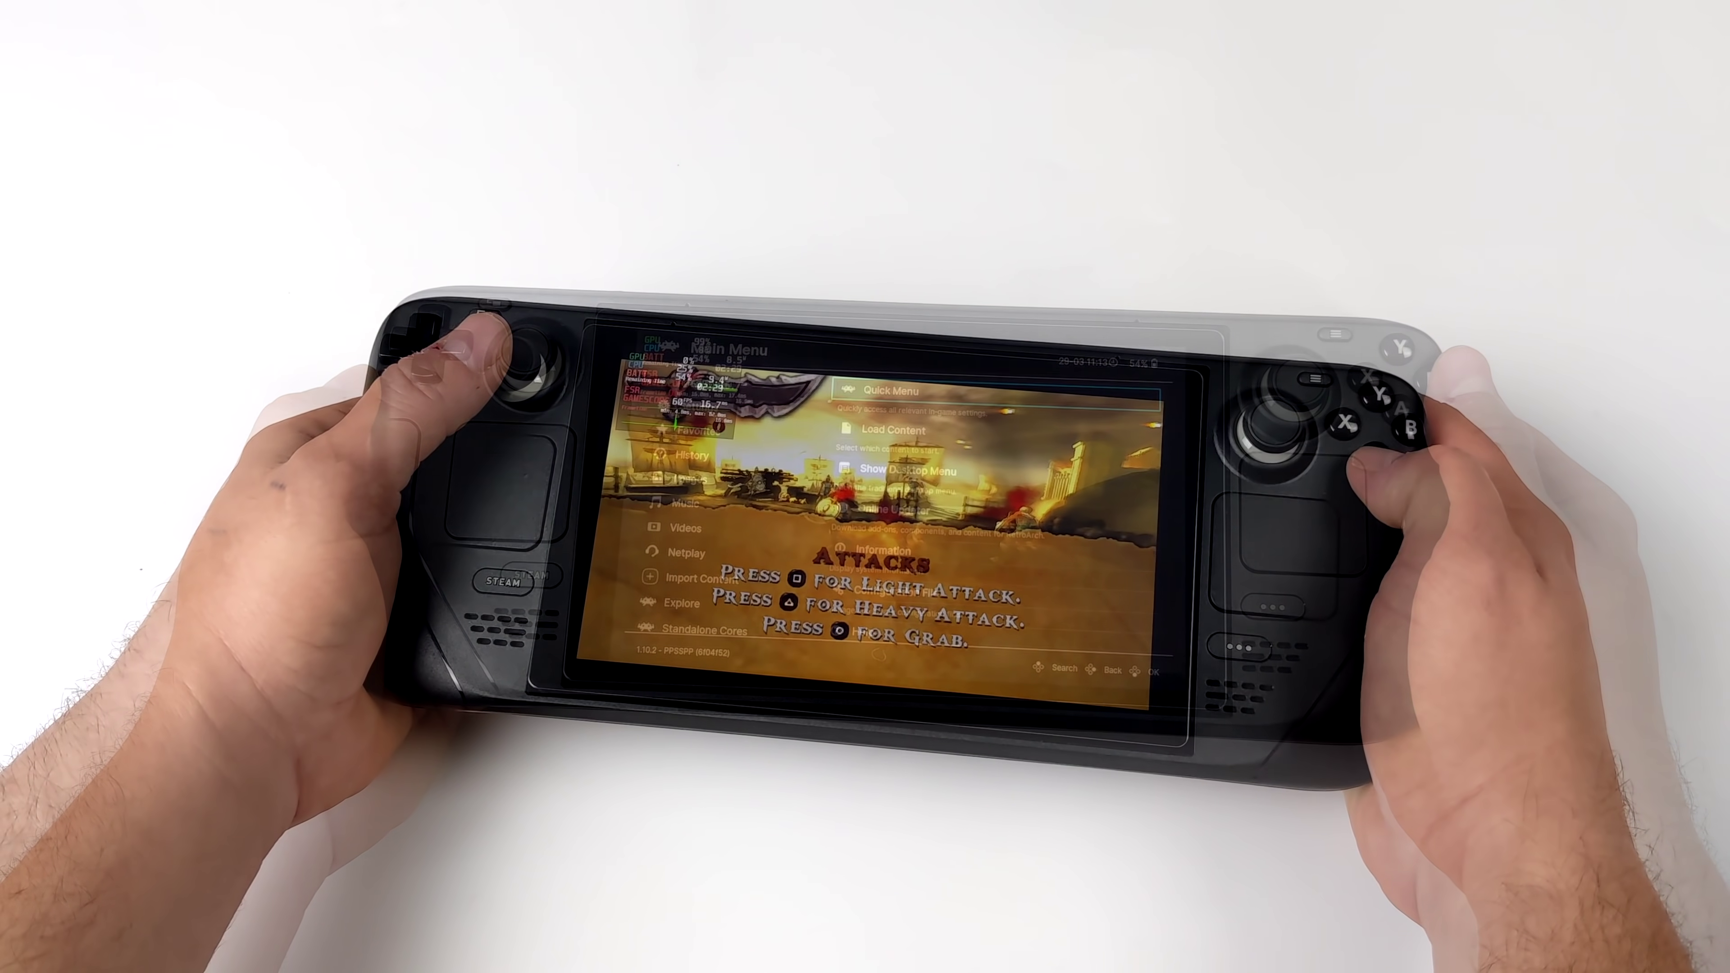
{"action": "key", "text": "x"}
{"action": "key", "text": "x"}
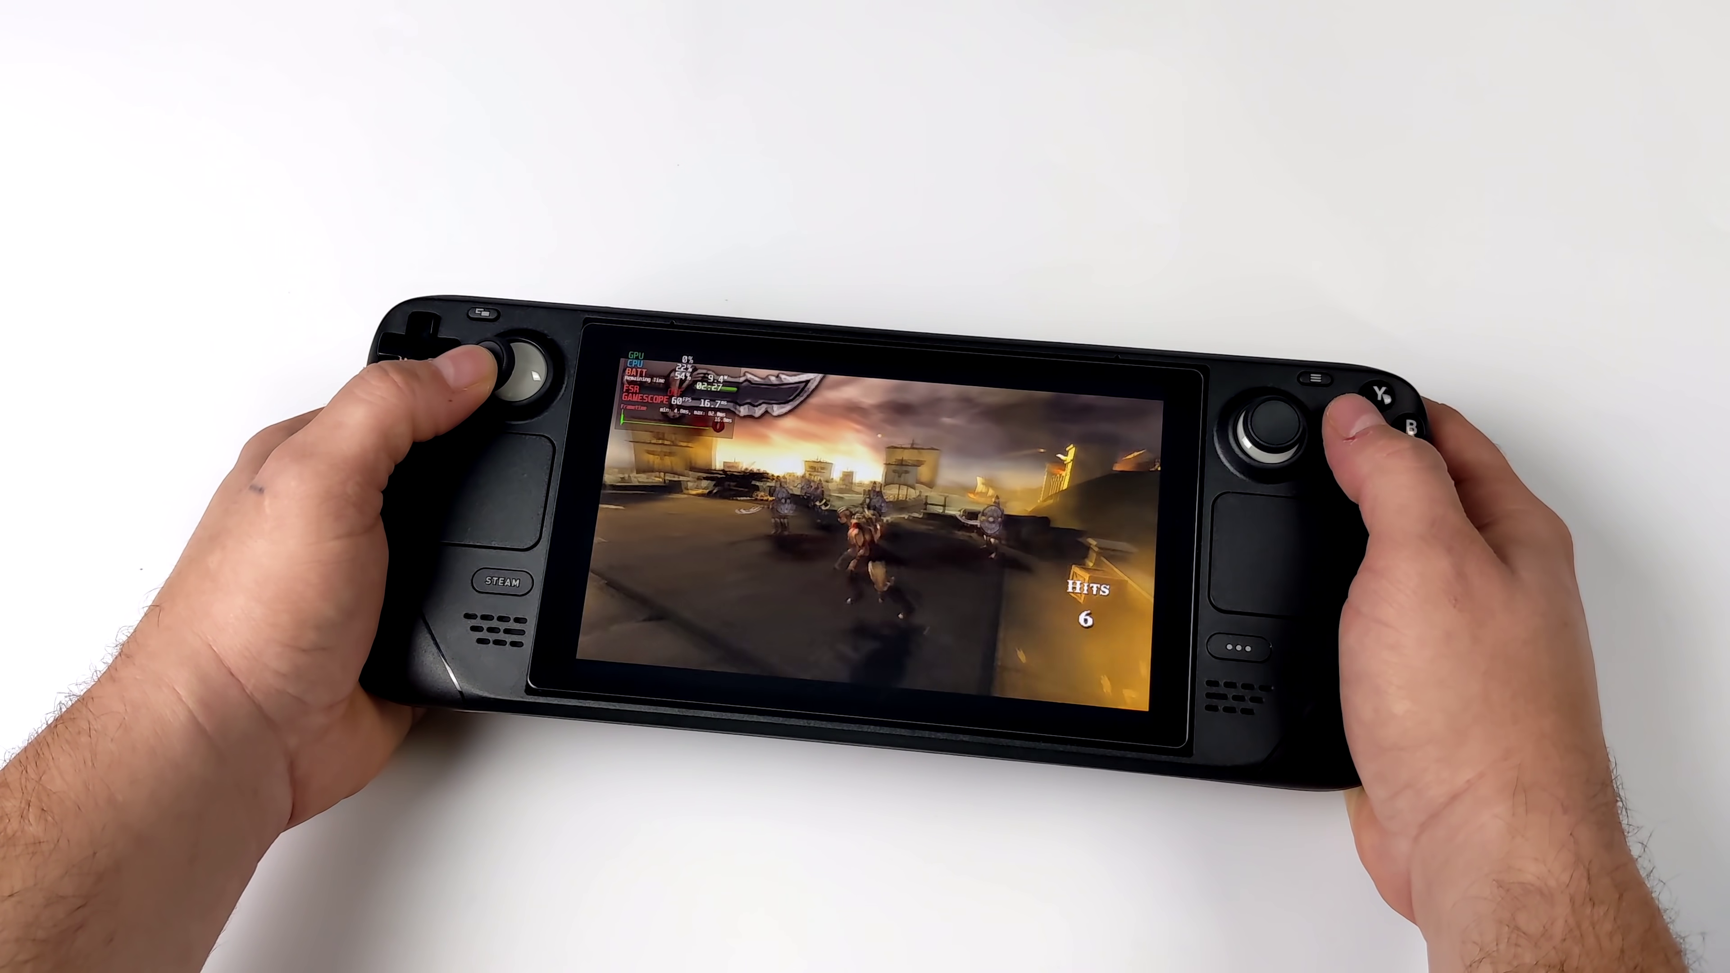
{"action": "key", "text": "x"}
{"action": "key", "text": "x"}
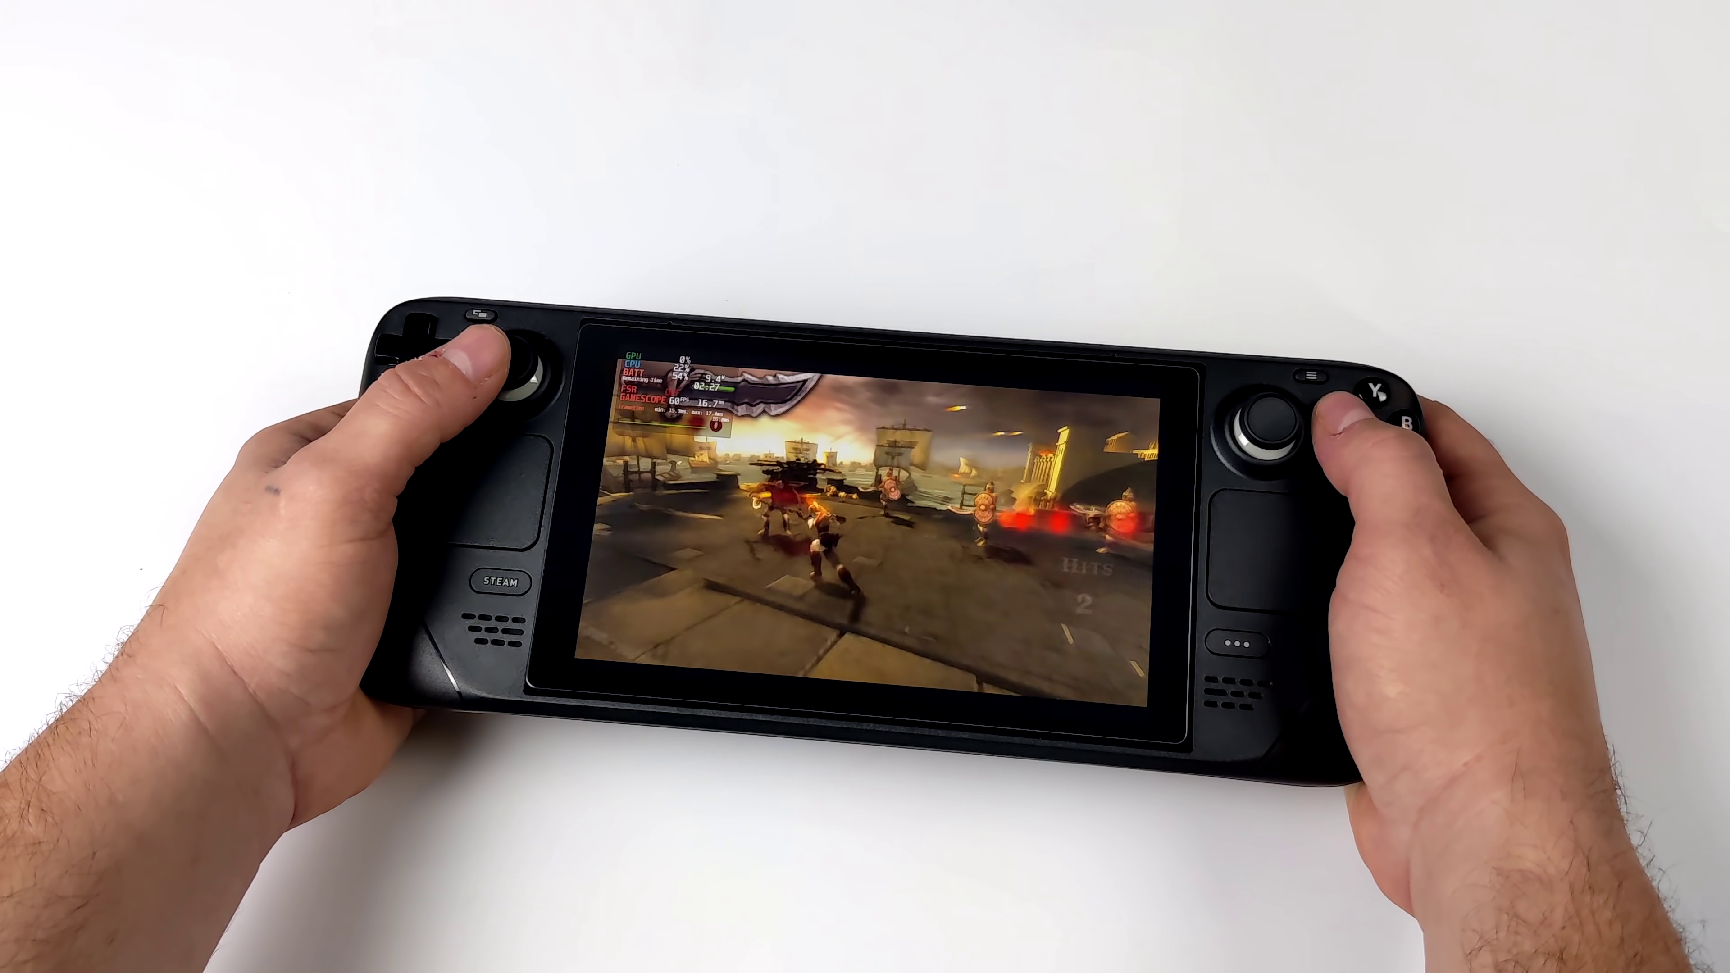
{"action": "key", "text": "x"}
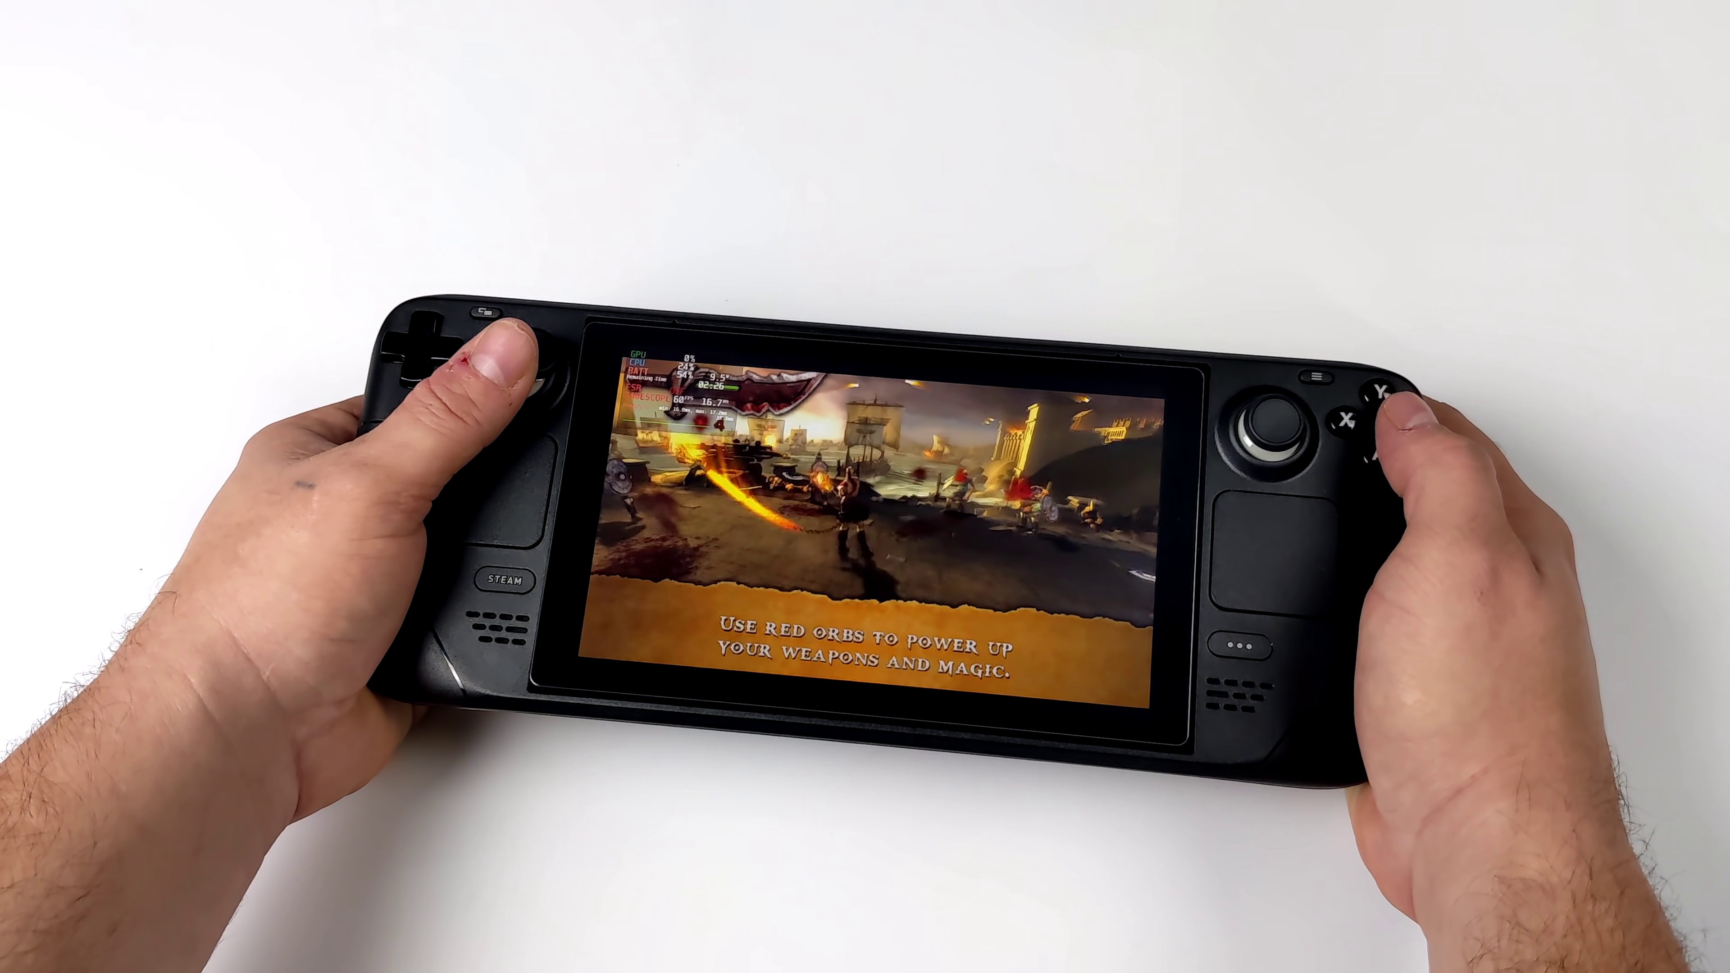
{"action": "key", "text": "x"}
{"action": "key", "text": "x"}
{"action": "key", "text": "x"}
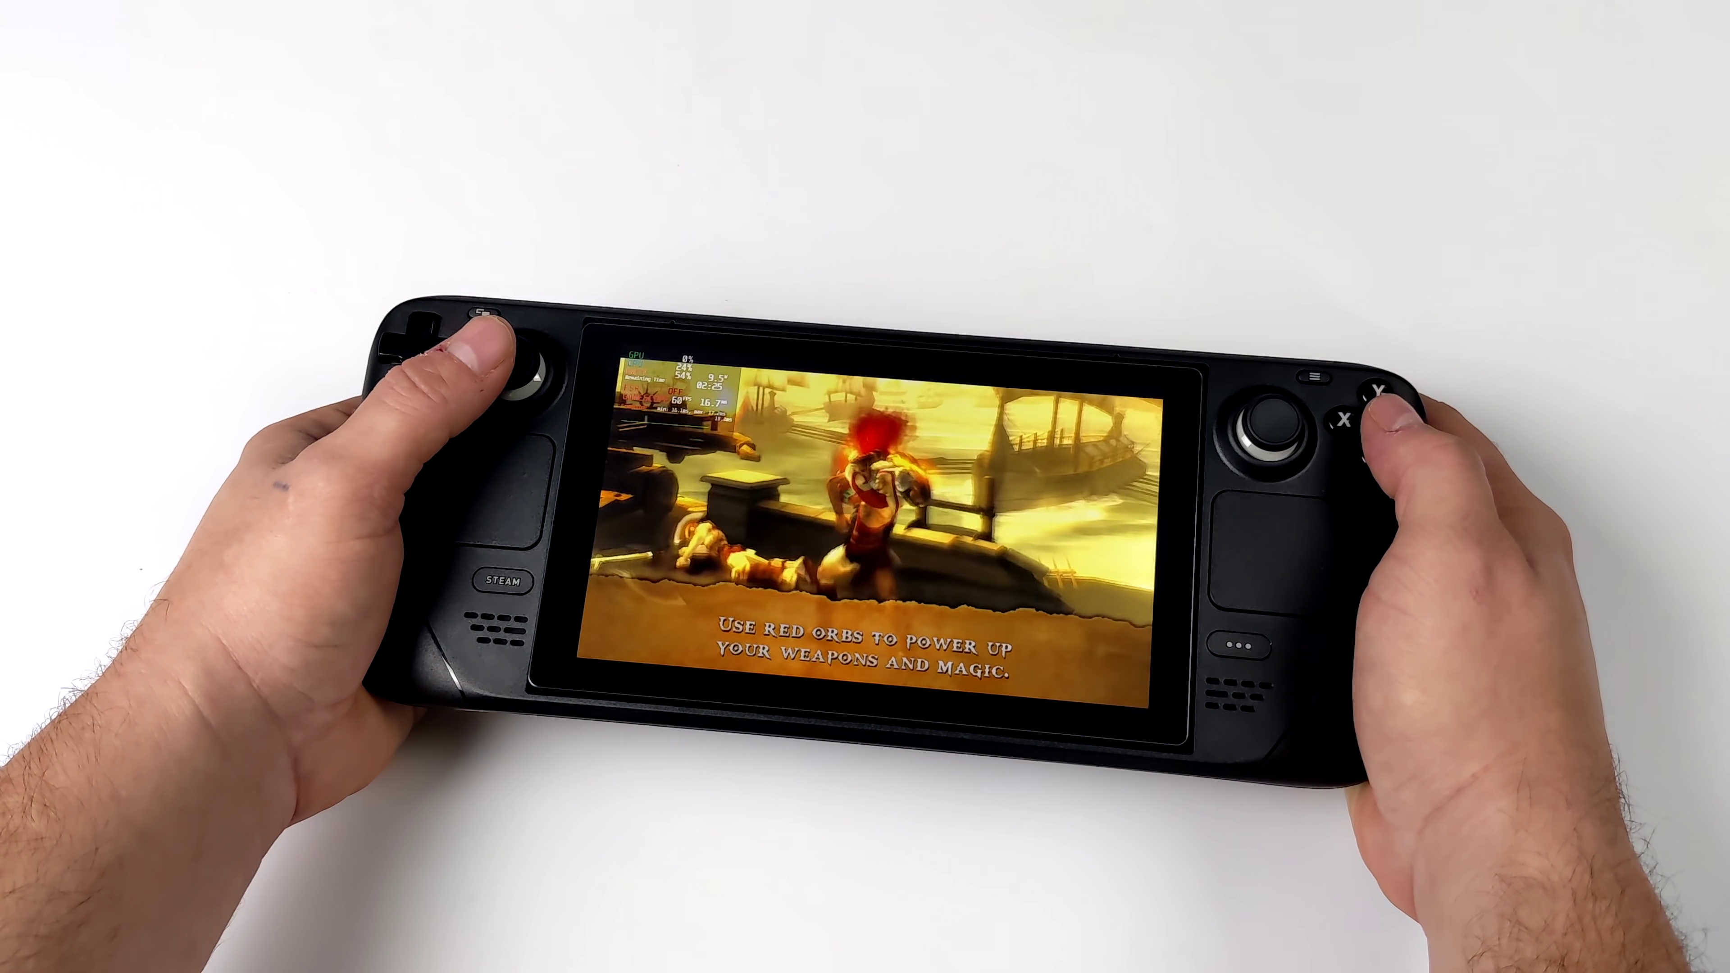
{"action": "key", "text": "x"}
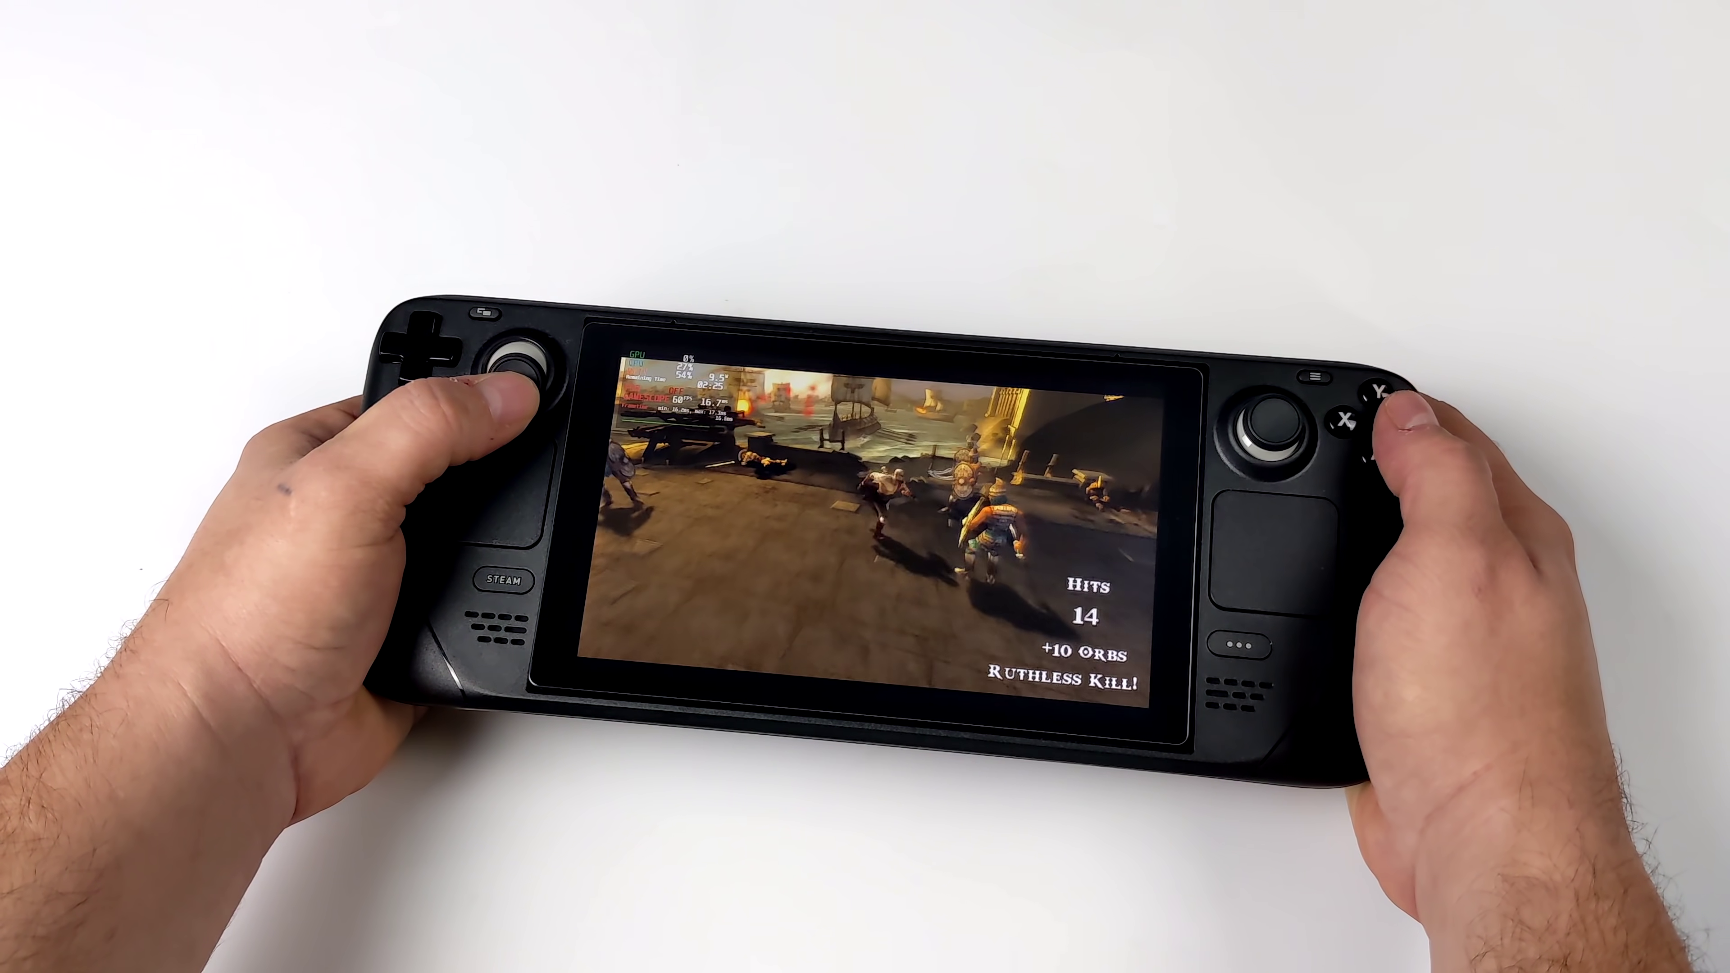
{"action": "key", "text": "x"}
{"action": "key", "text": "x"}
{"action": "key", "text": "x"}
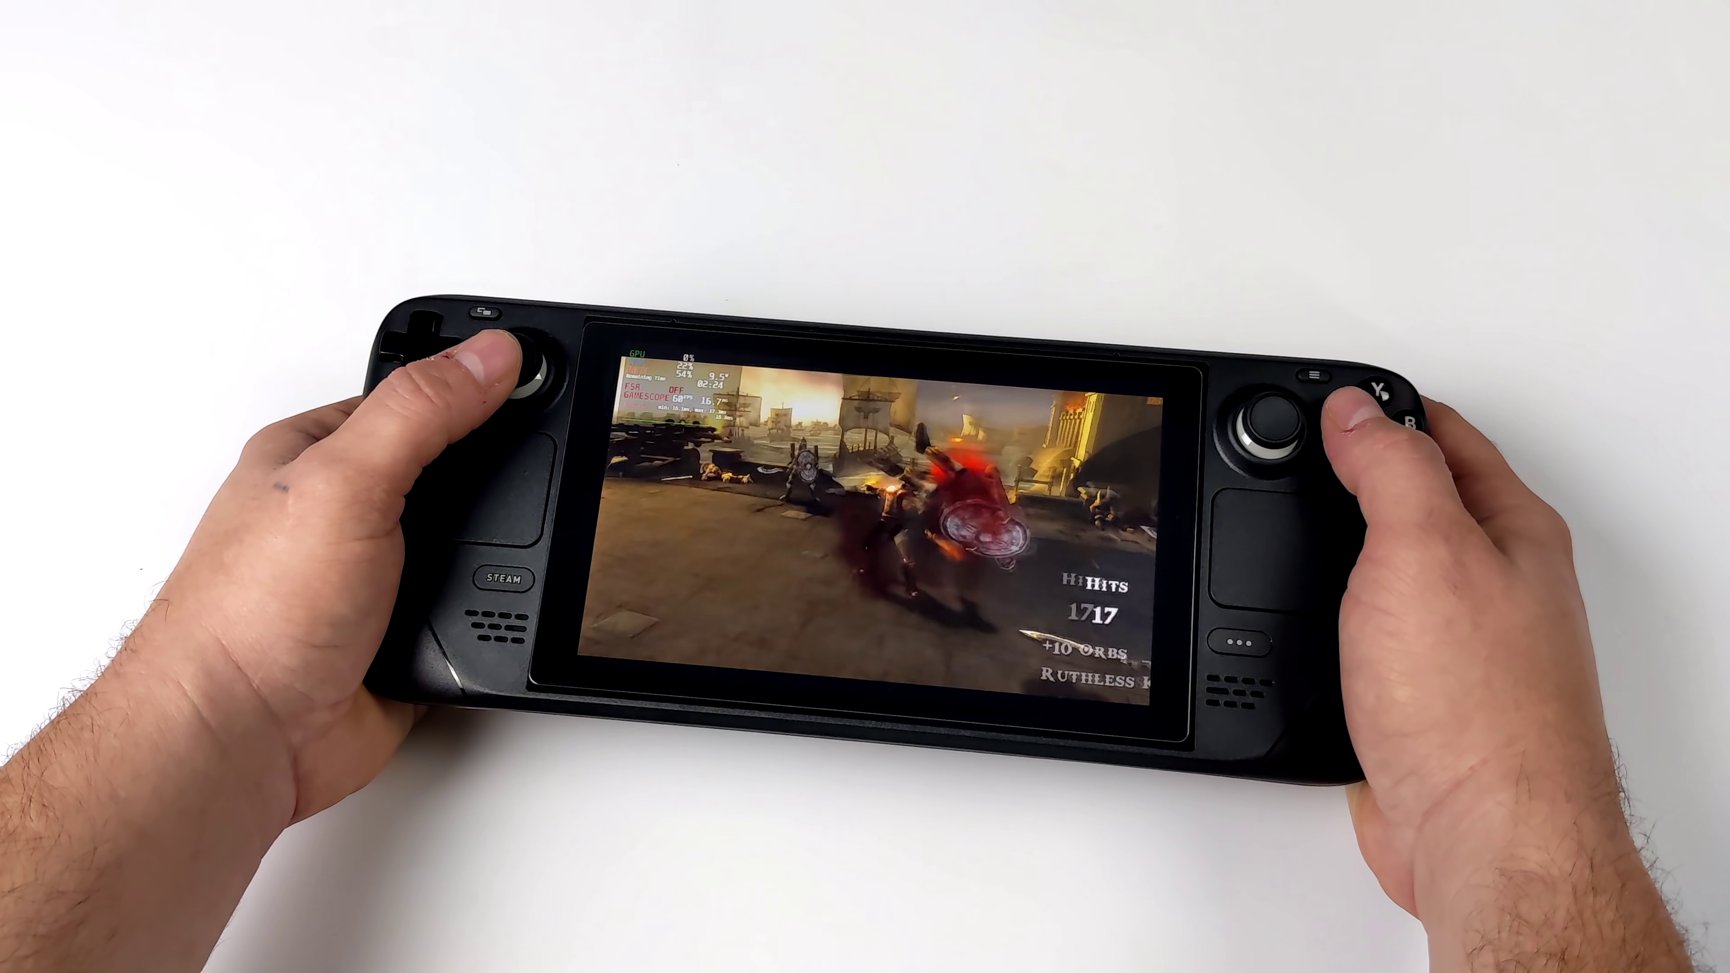
{"action": "key", "text": "super"}
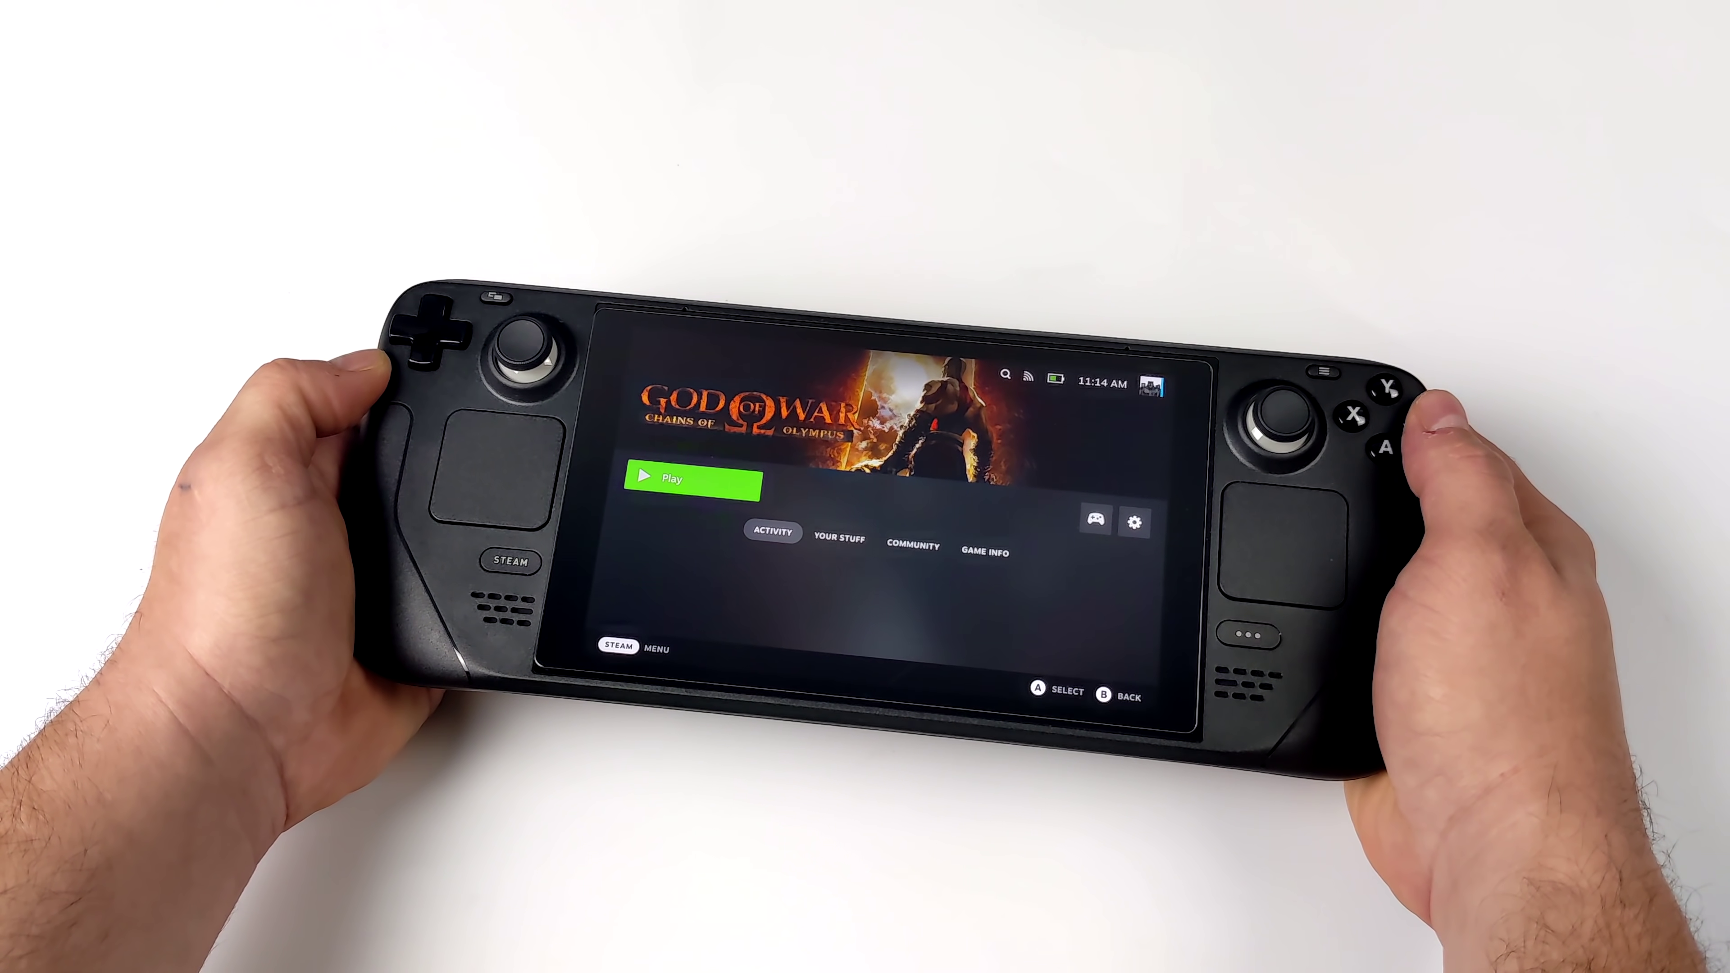
Step: Go from the library to Collections, open Dreamcast, and open the Marvel vs. Capcom 2 page
{"action": "key", "text": "Escape"}
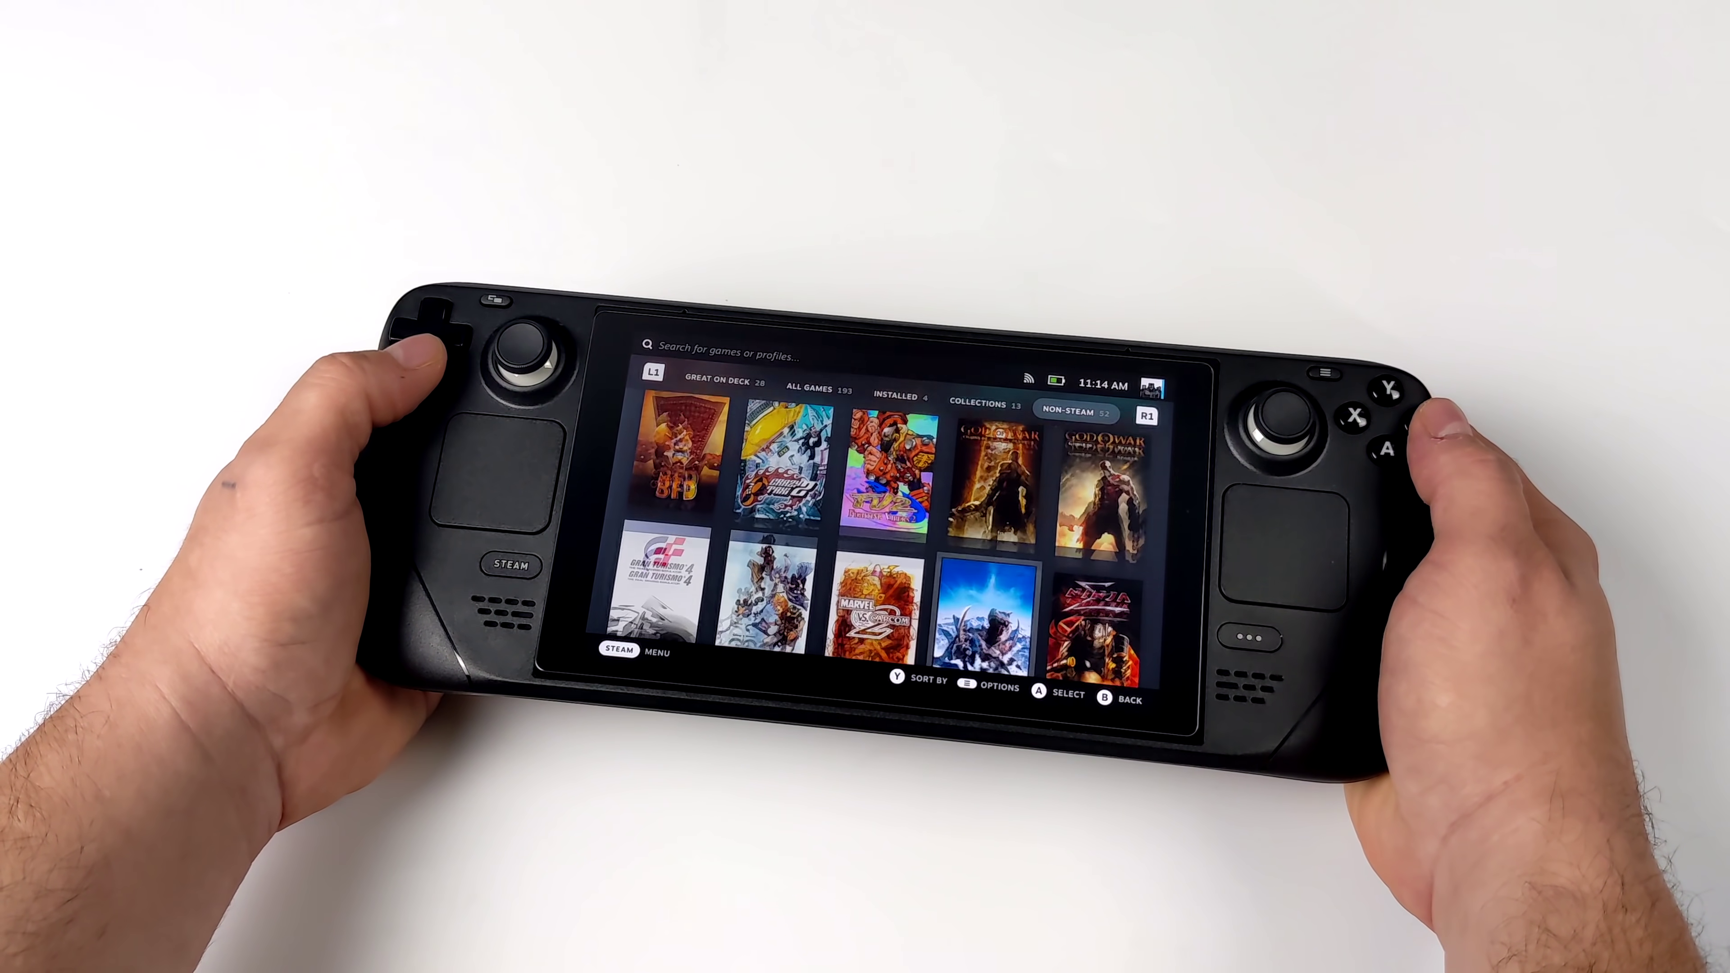
{"action": "key", "text": "Up"}
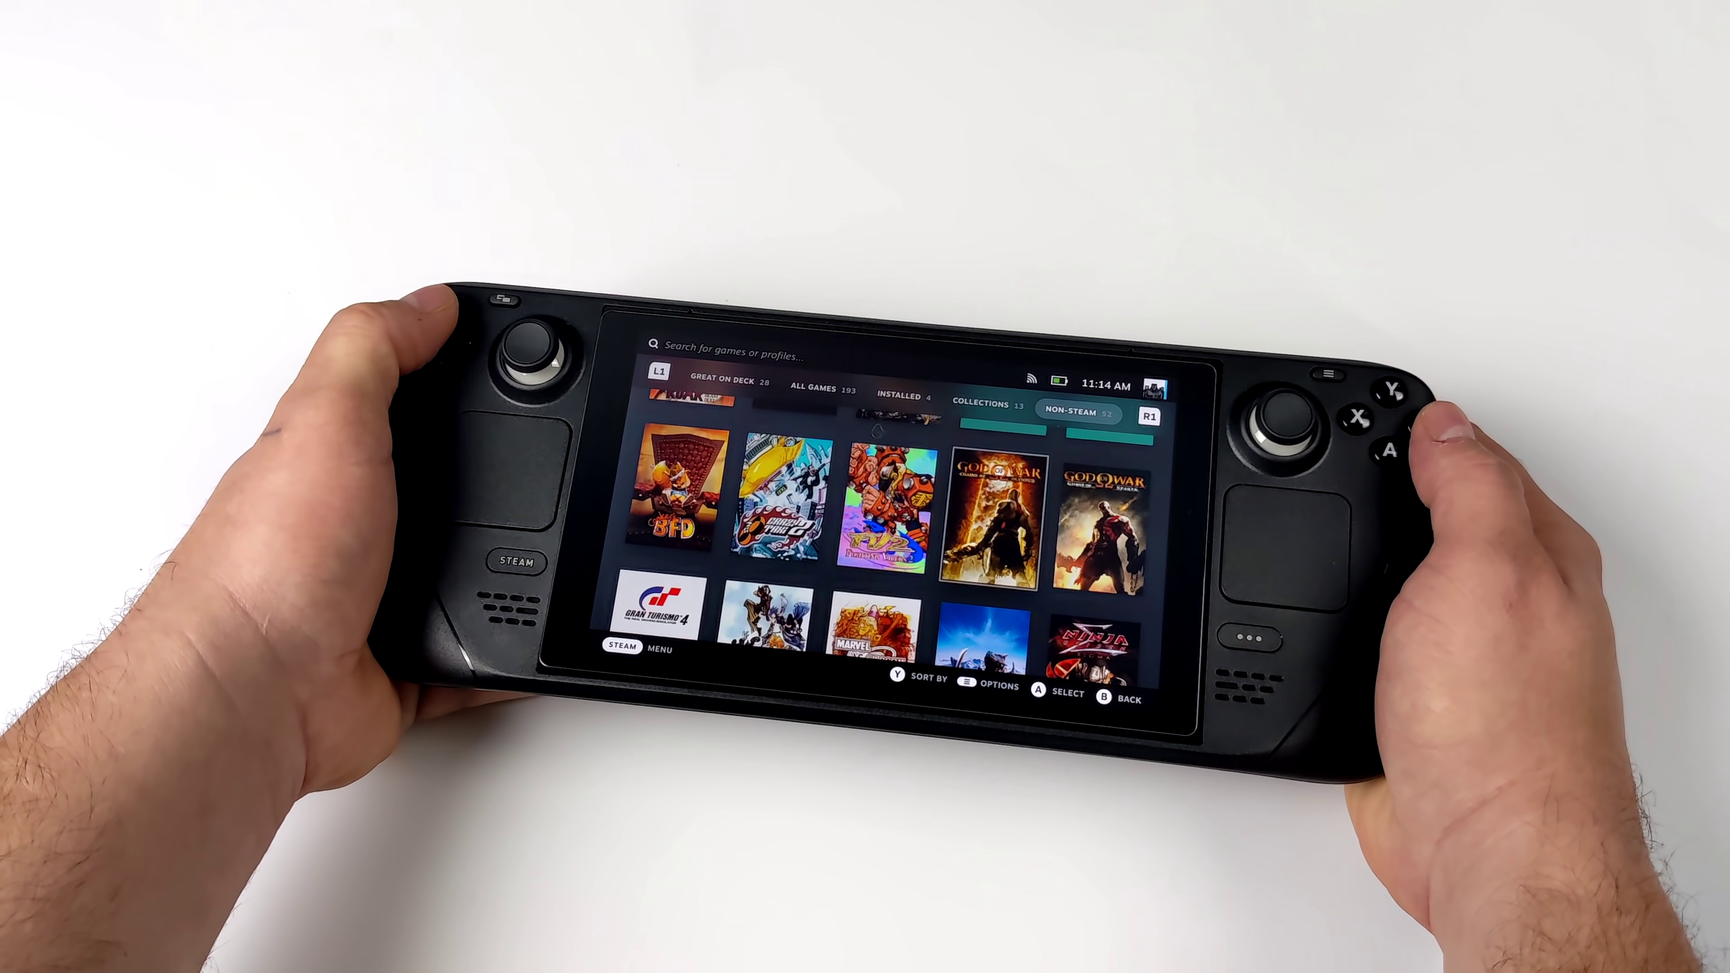
{"action": "key", "text": "Page_Up"}
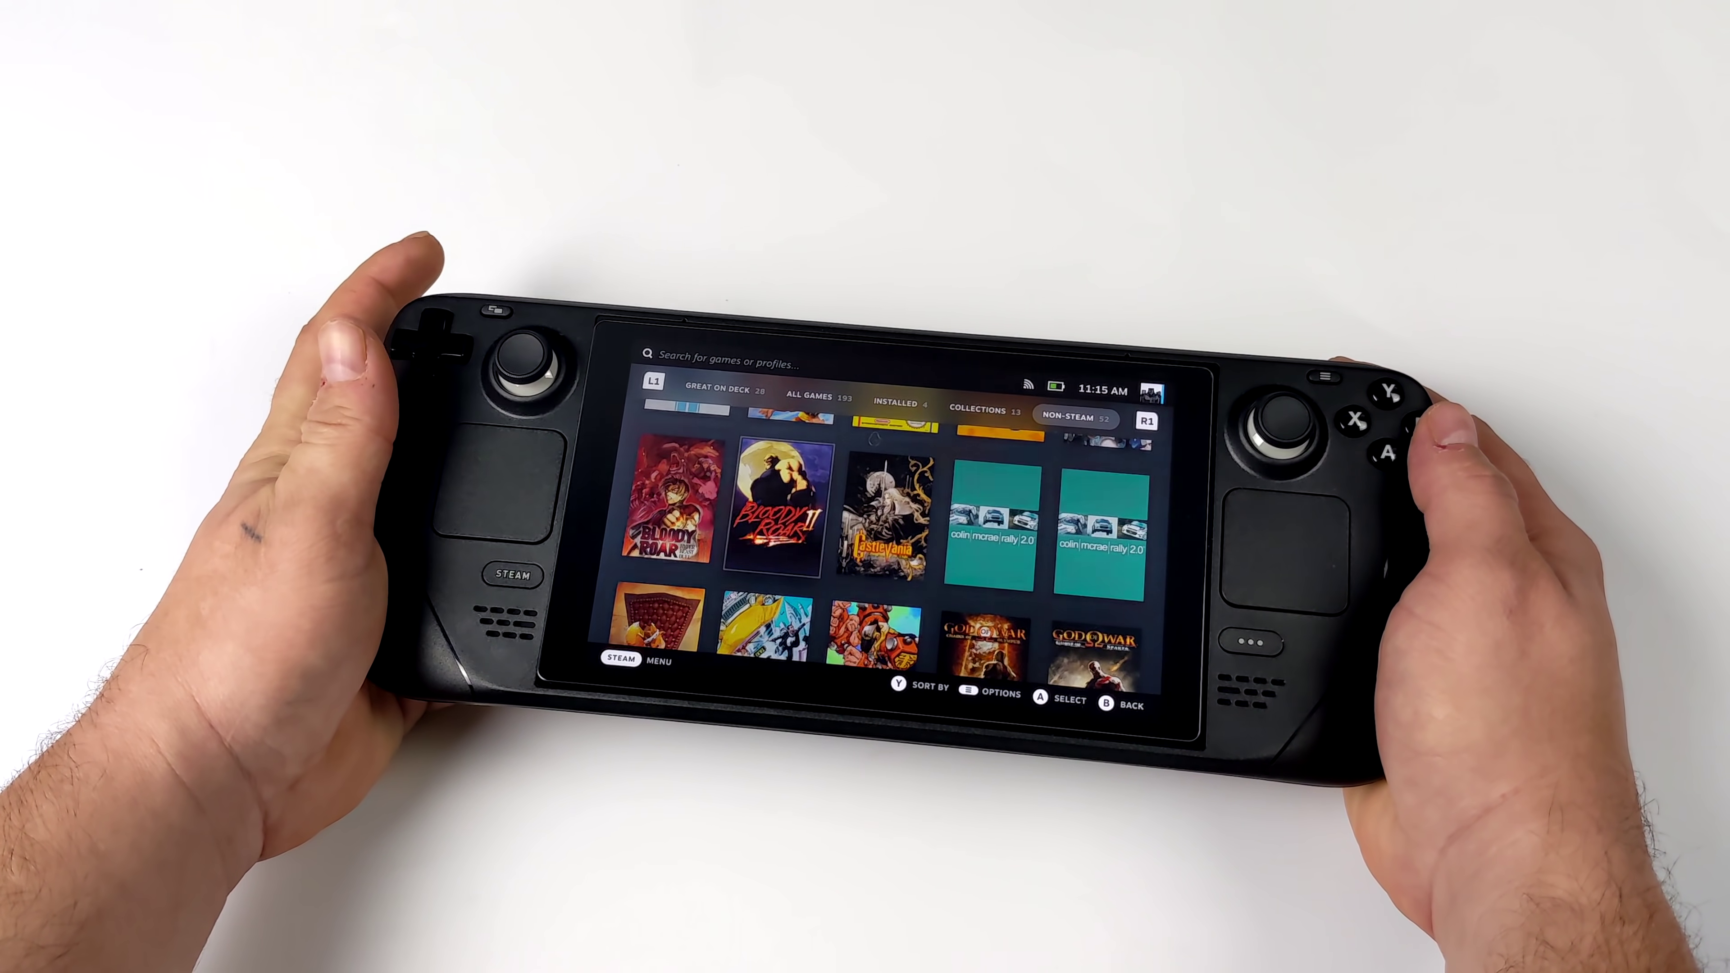
{"action": "key", "text": "Return"}
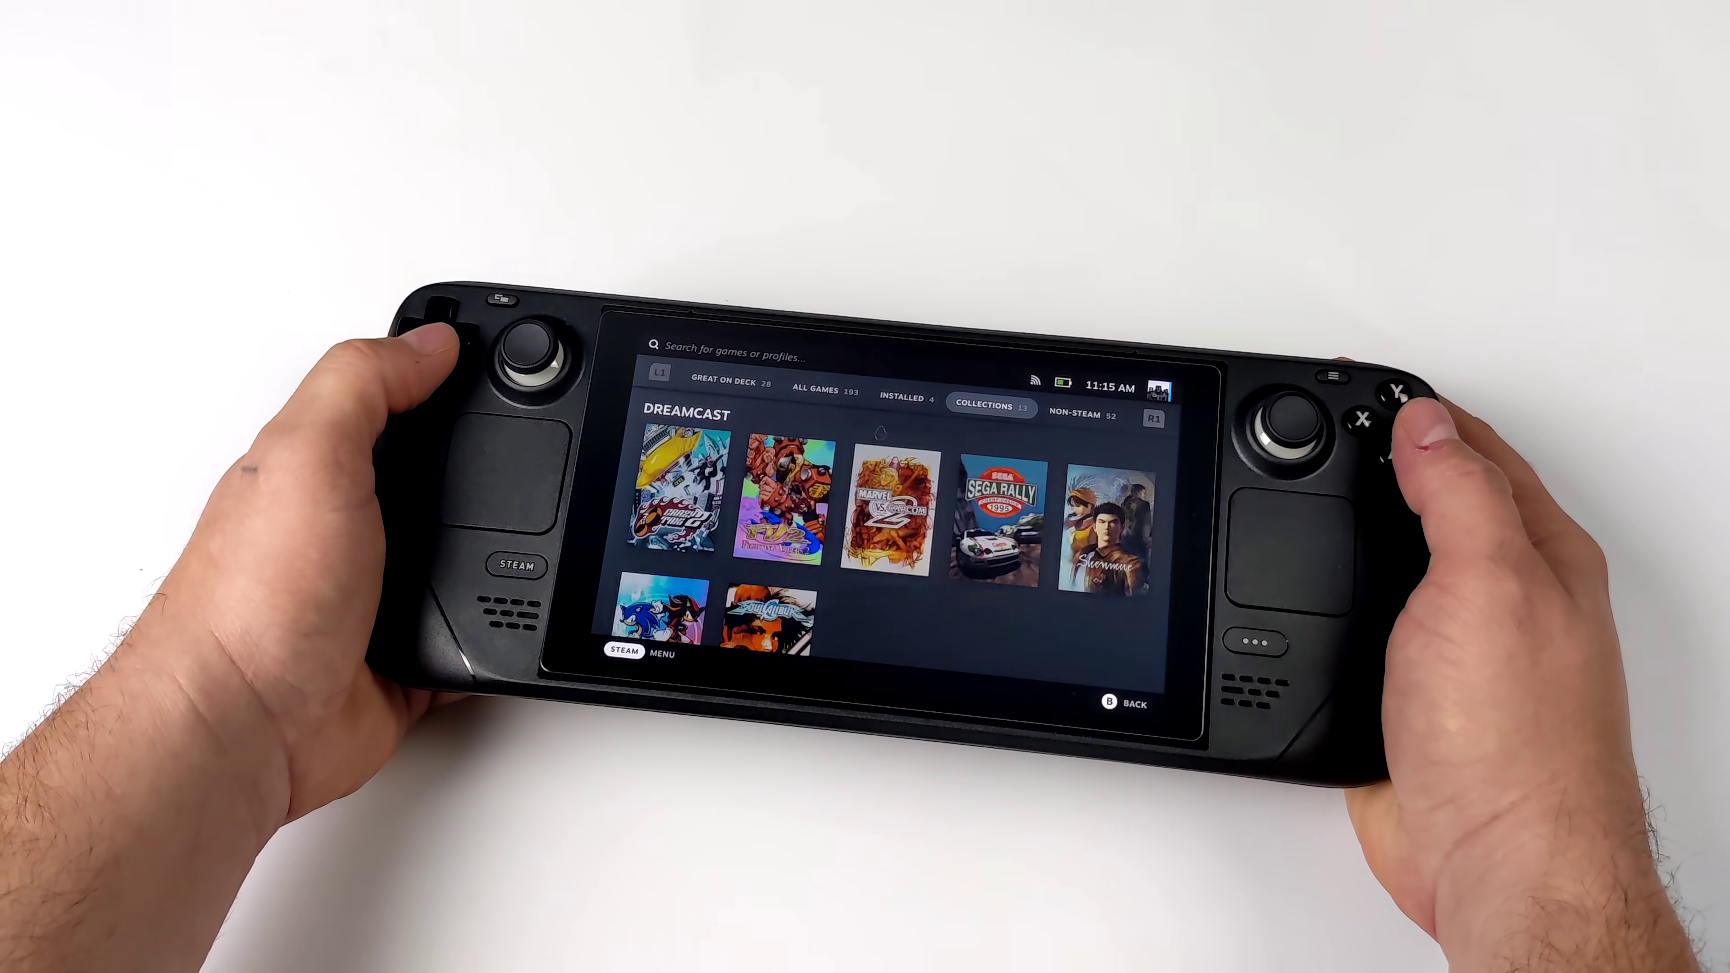
{"action": "key", "text": "Up"}
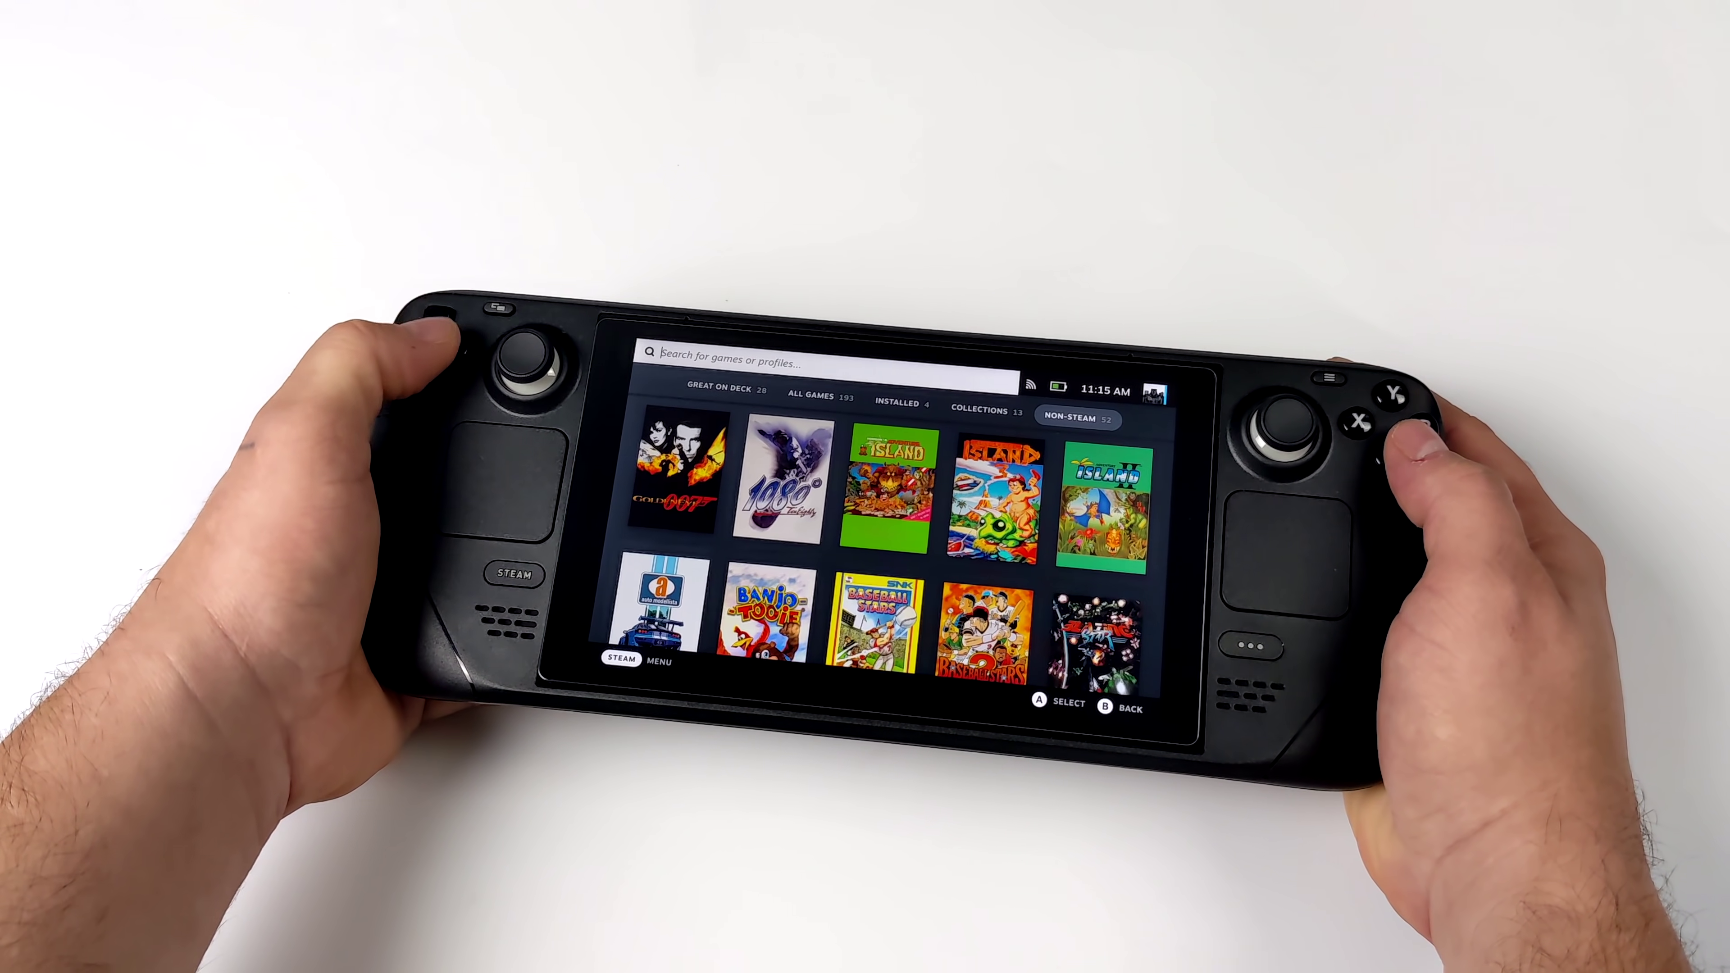
{"action": "key", "text": "Page_Up"}
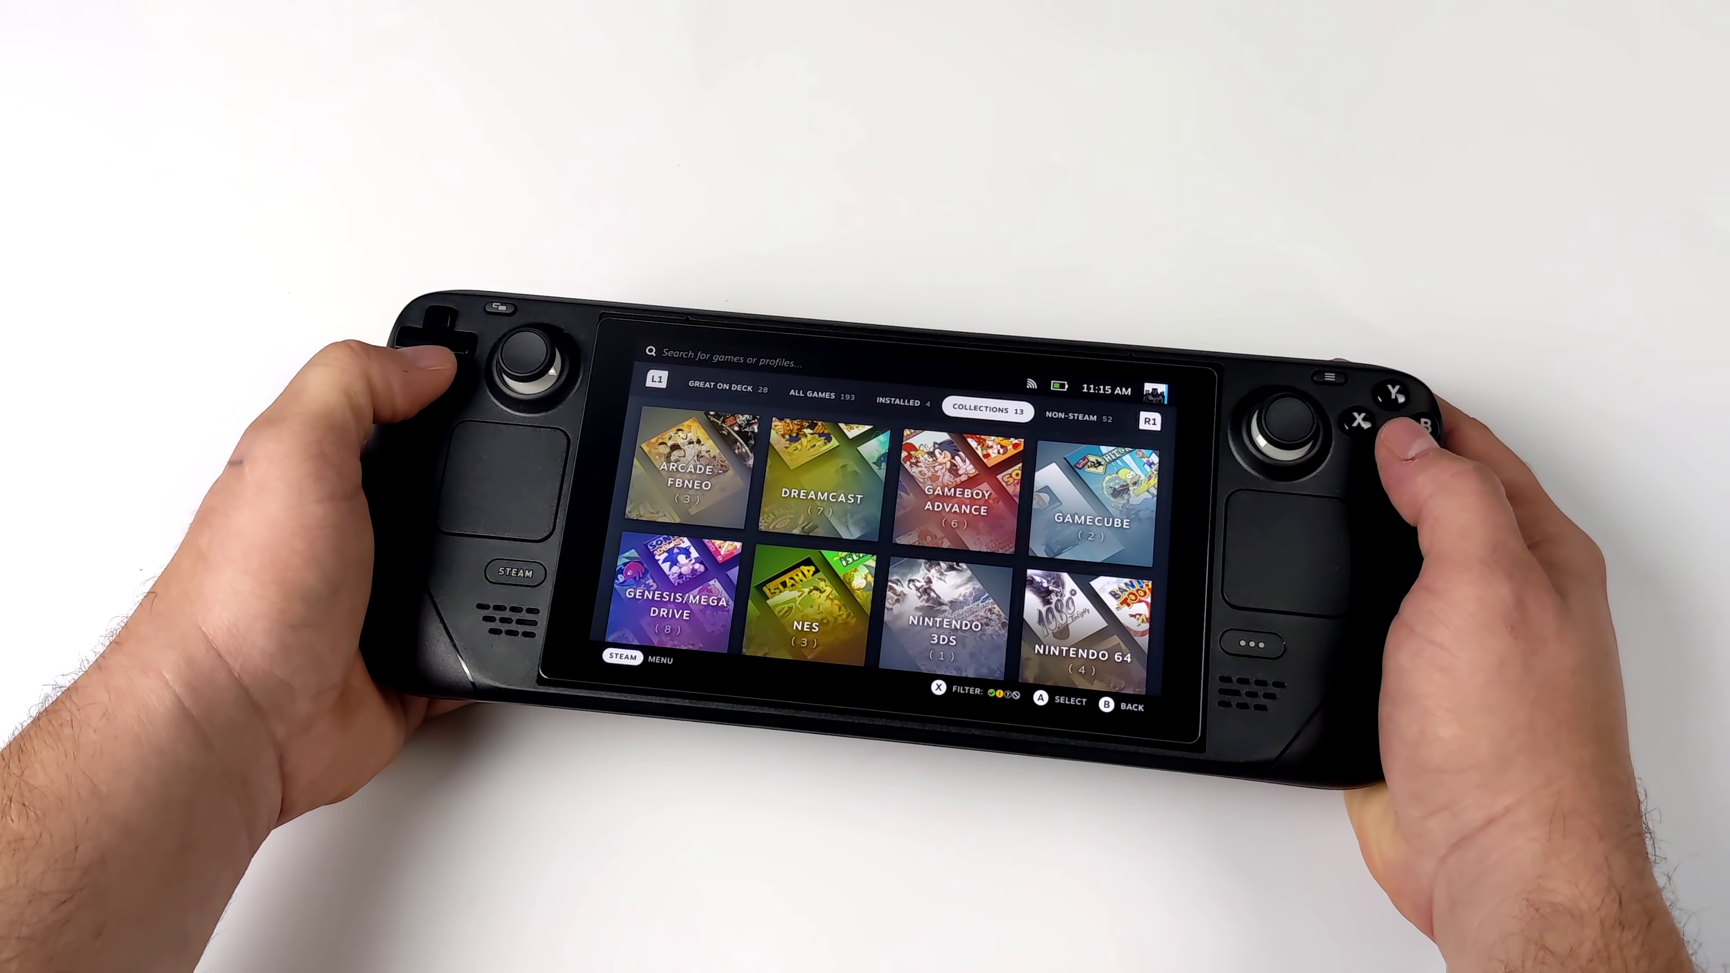
{"action": "key", "text": "Return"}
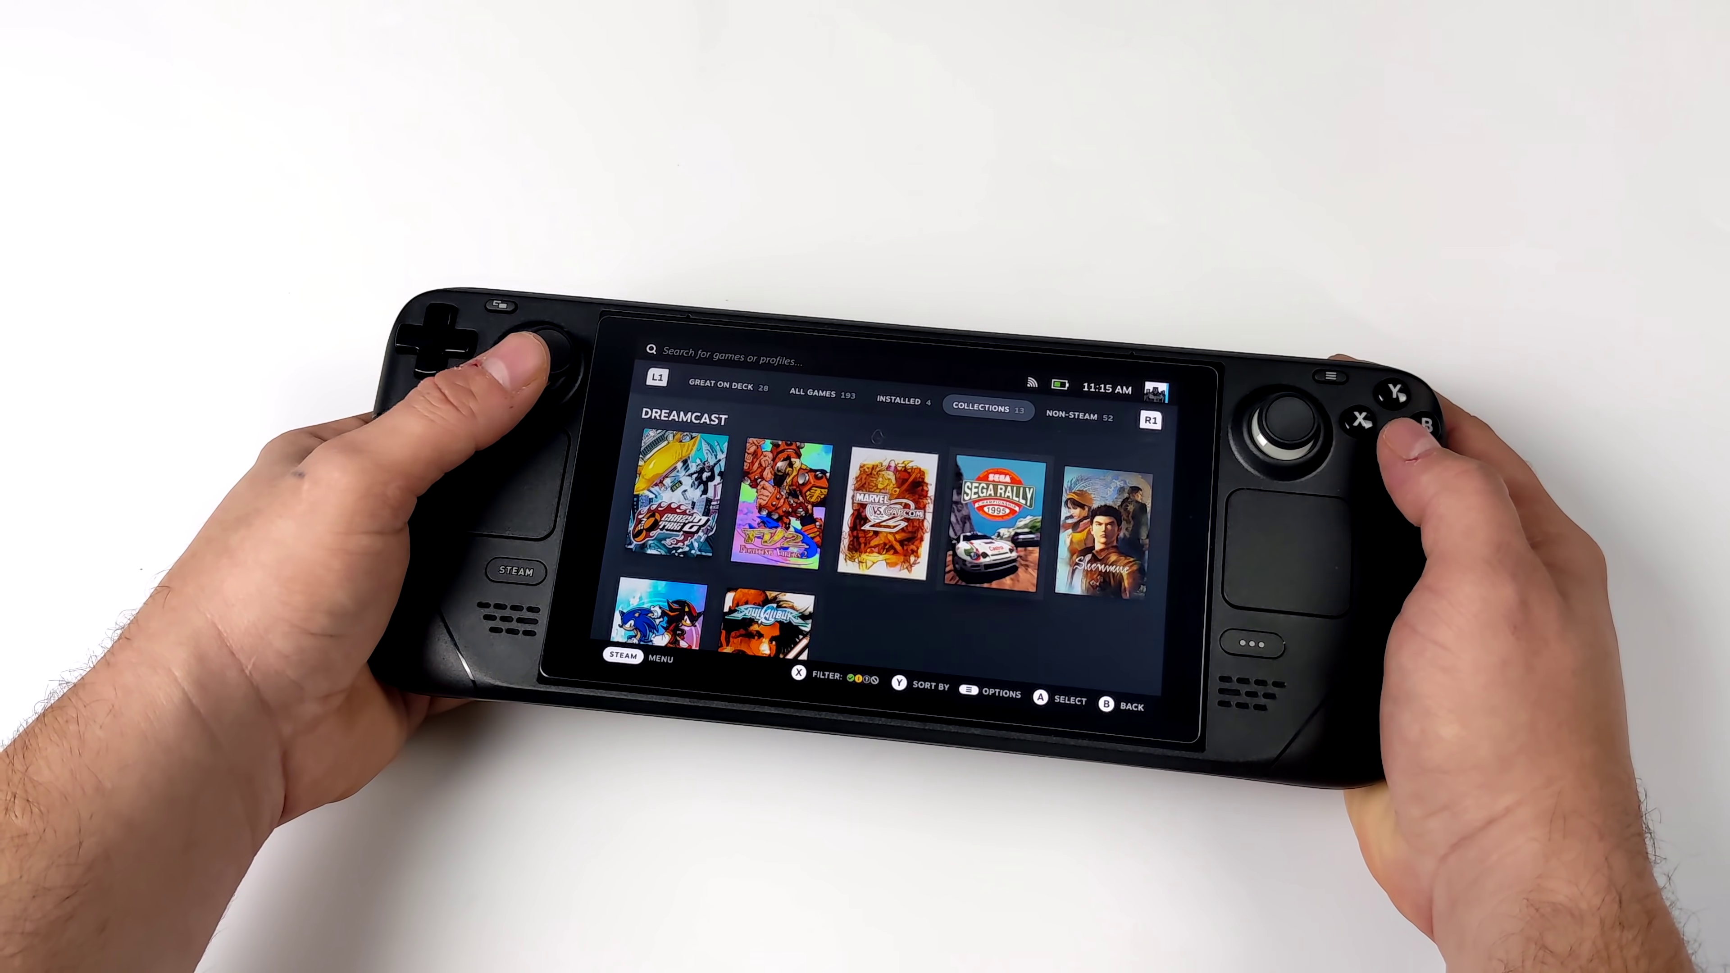
{"action": "key", "text": "Return"}
{"action": "key", "text": "Return"}
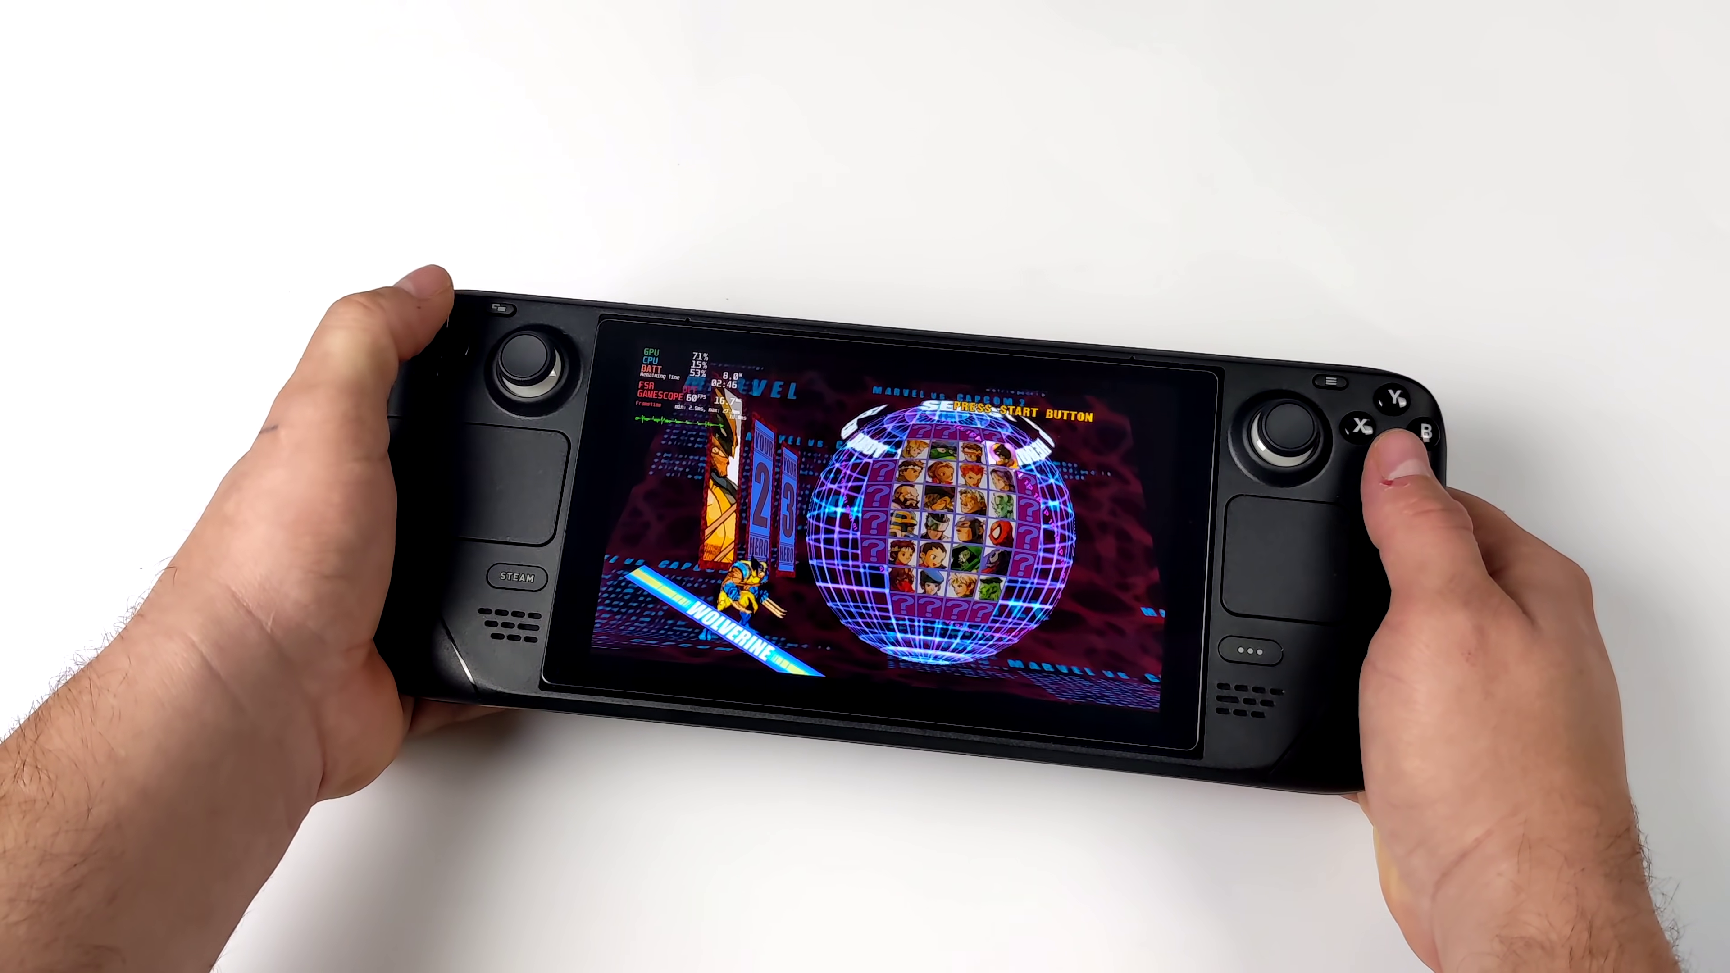
Step: Pick Ruby Heart for the team at the Marvel vs. Capcom 2 character select screen
{"action": "key", "text": "Left"}
{"action": "key", "text": "Left"}
{"action": "key", "text": "Left"}
{"action": "key", "text": "Left"}
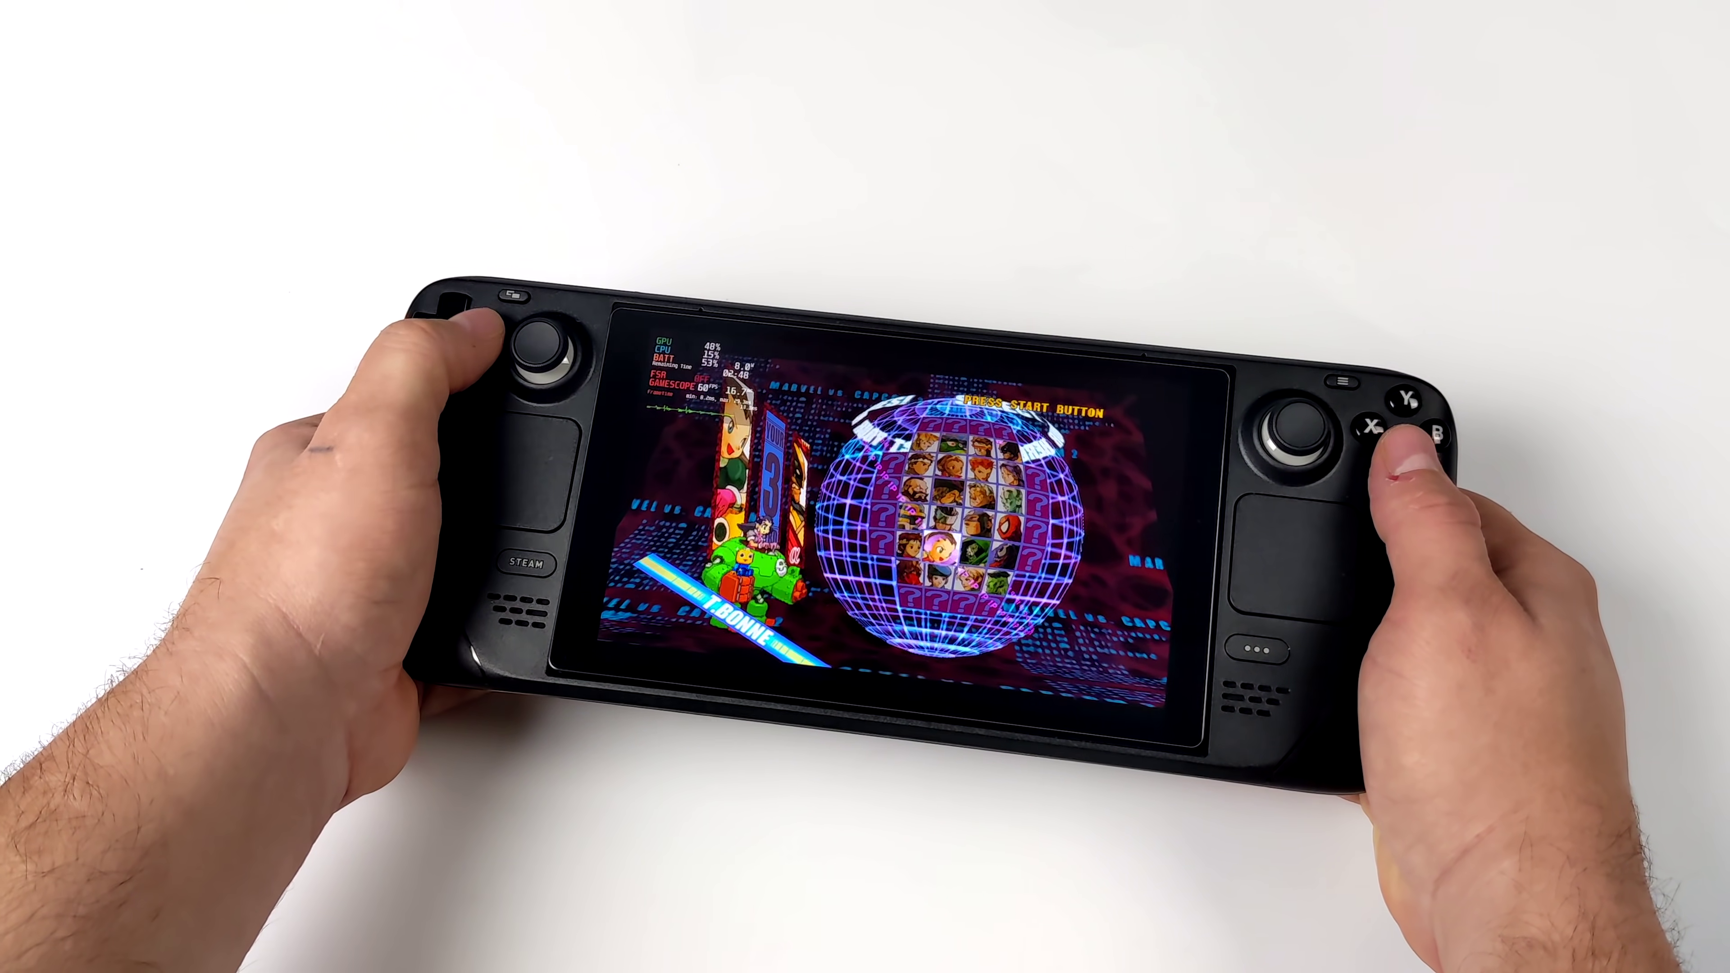
{"action": "key", "text": "Right"}
{"action": "key", "text": "Right"}
{"action": "key", "text": "Right"}
{"action": "key", "text": "Return"}
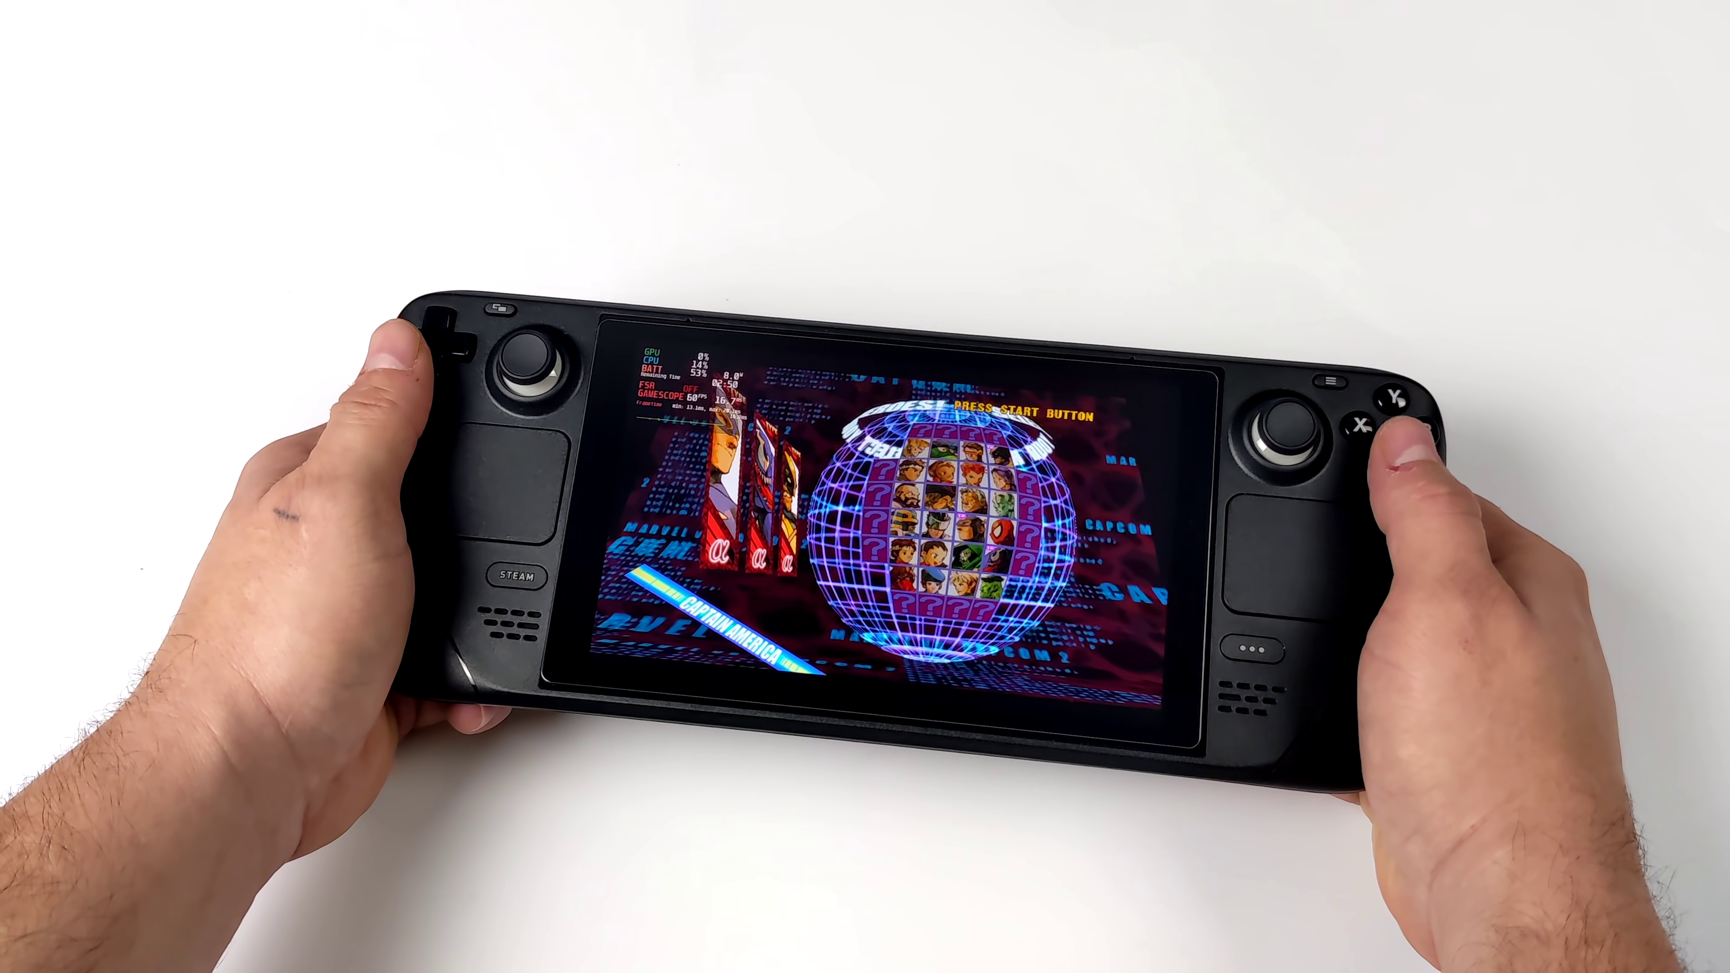